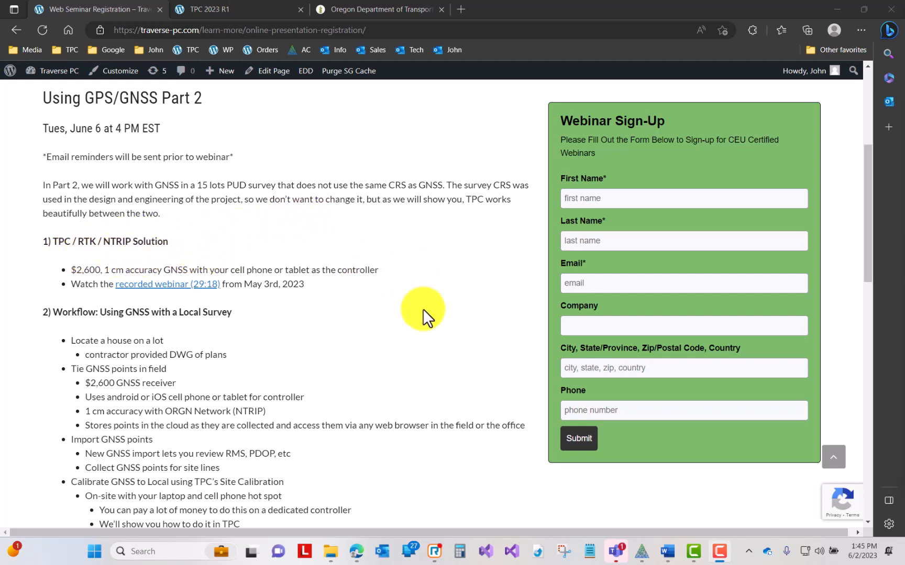
Step: Open the Unified Help System link from the web seminar registration page's footer in a new tab and switch to it
{"action": "scroll", "coordinate": [422, 308], "scroll_direction": "down", "scroll_amount": 3}
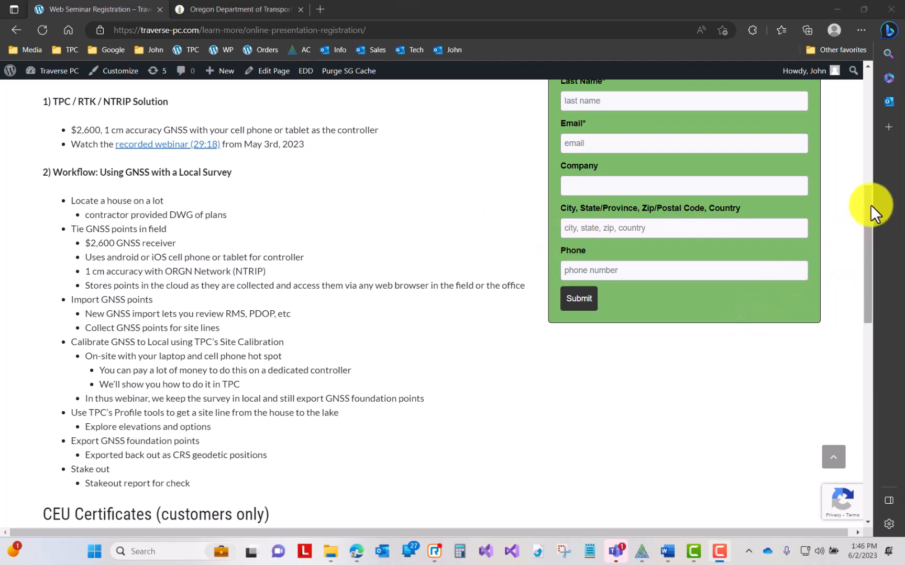
{"action": "left_click_drag", "start_coordinate": [866, 210], "coordinate": [866, 435]}
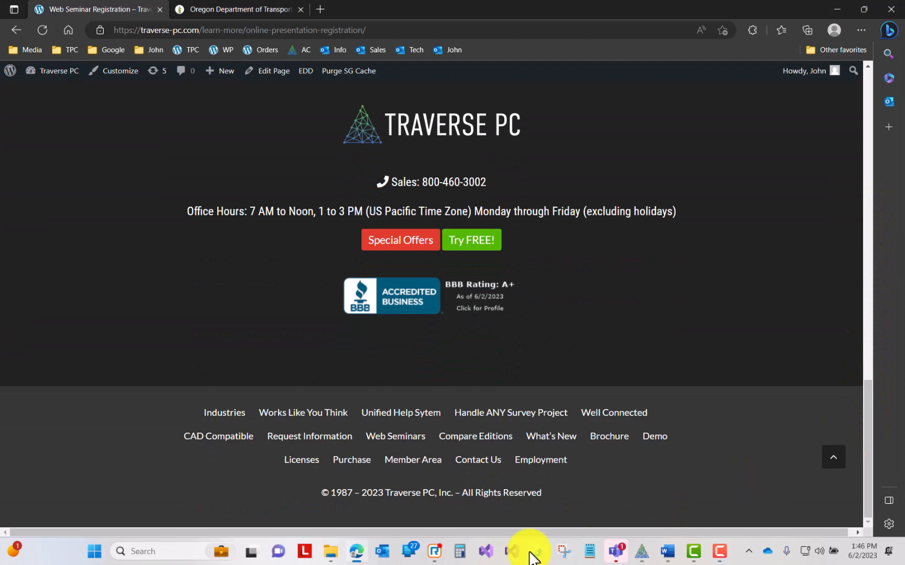
{"action": "right_click", "coordinate": [406, 419]}
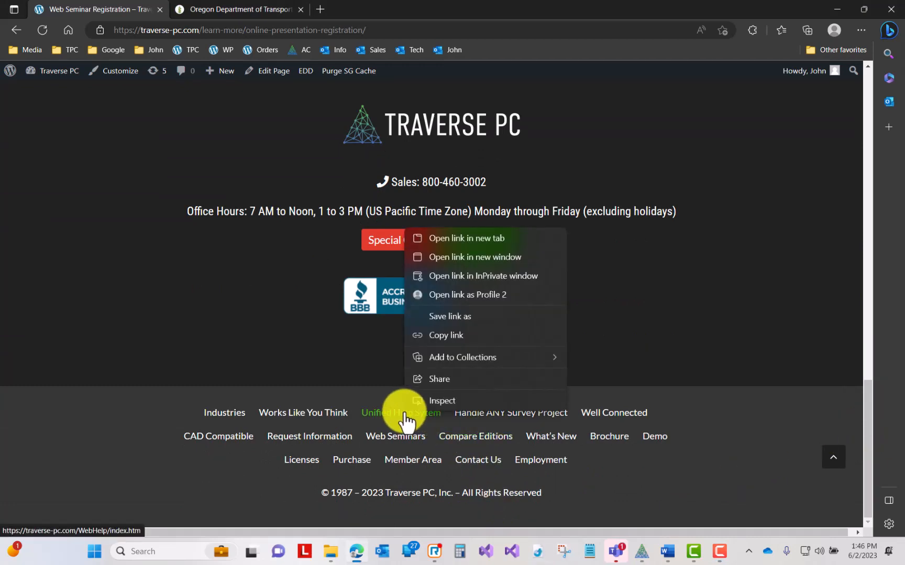
{"action": "left_click", "coordinate": [474, 239]}
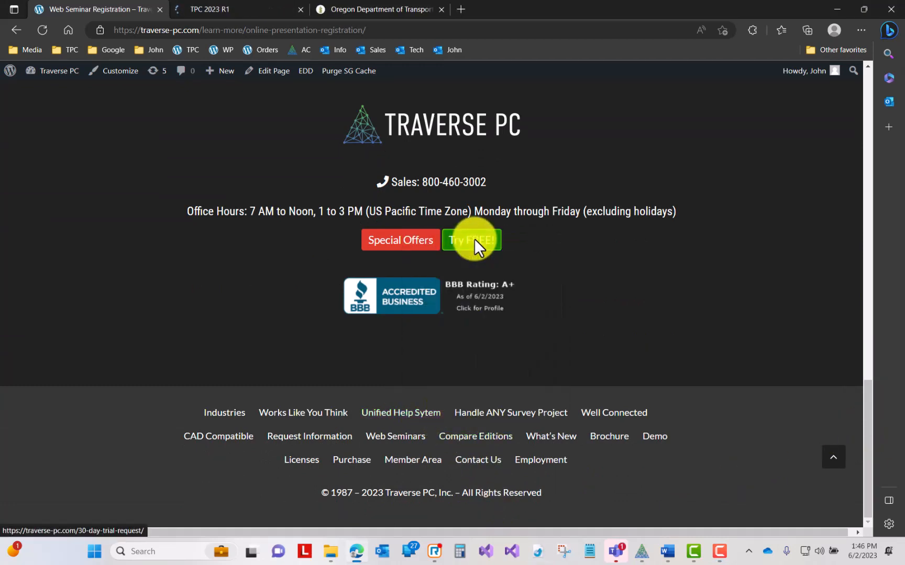
{"action": "left_click", "coordinate": [258, 13]}
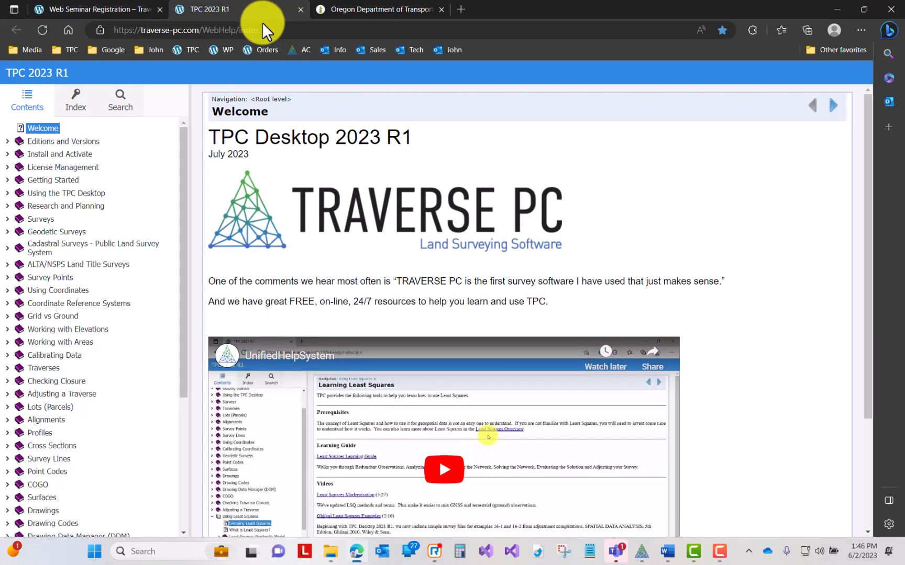
Step: Open the "Using GPS / GNSS" help topic and read through its sections down to the related topics
{"action": "scroll", "coordinate": [174, 254], "scroll_direction": "down", "scroll_amount": 2}
{"action": "scroll", "coordinate": [173, 254], "scroll_direction": "down", "scroll_amount": 3}
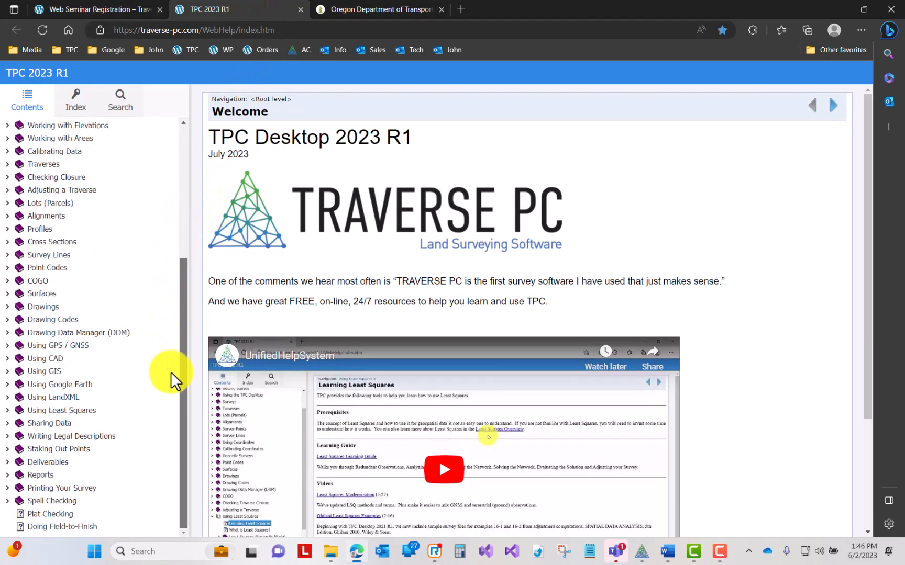
{"action": "left_click", "coordinate": [57, 346]}
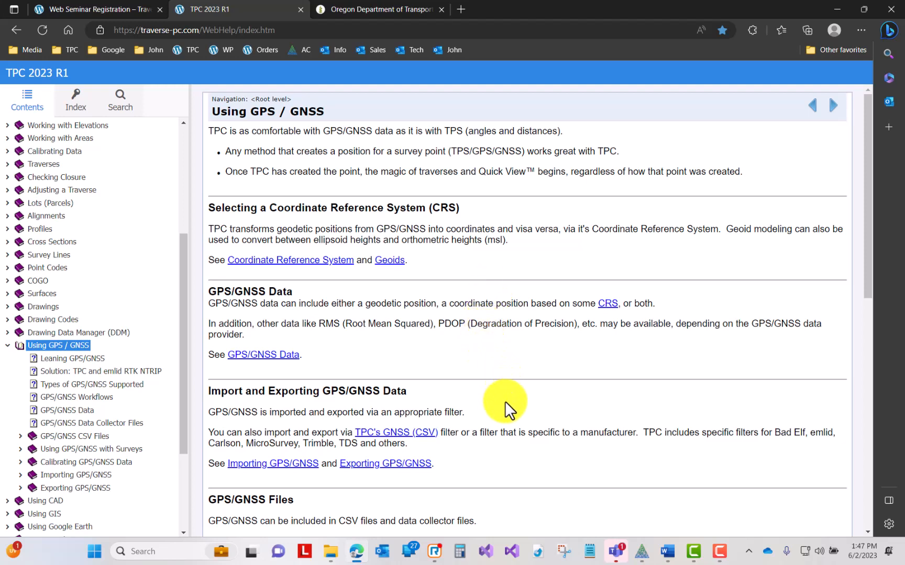
{"action": "scroll", "coordinate": [503, 398], "scroll_direction": "down", "scroll_amount": 7}
{"action": "scroll", "coordinate": [504, 404], "scroll_direction": "down", "scroll_amount": 1}
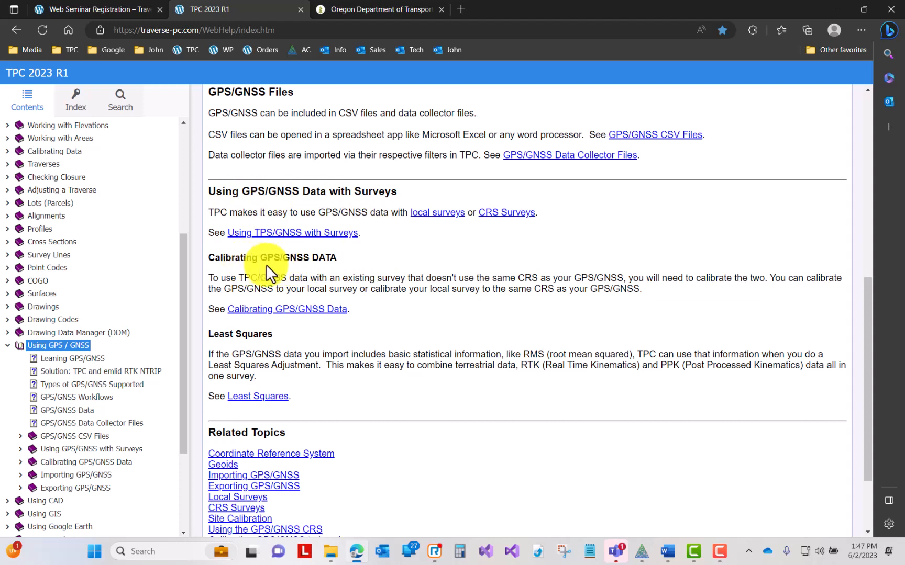
Step: Review the webinar outline on the registration page, and open the help topic "Solution: TPC and emlid RTK NTRIP"
{"action": "left_click", "coordinate": [106, 12]}
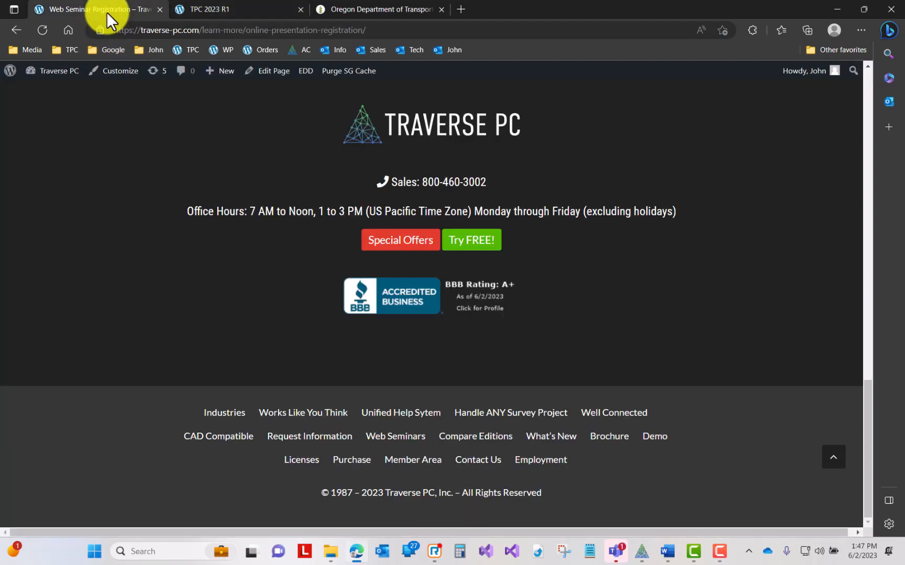
{"action": "scroll", "coordinate": [314, 231], "scroll_direction": "up", "scroll_amount": 10}
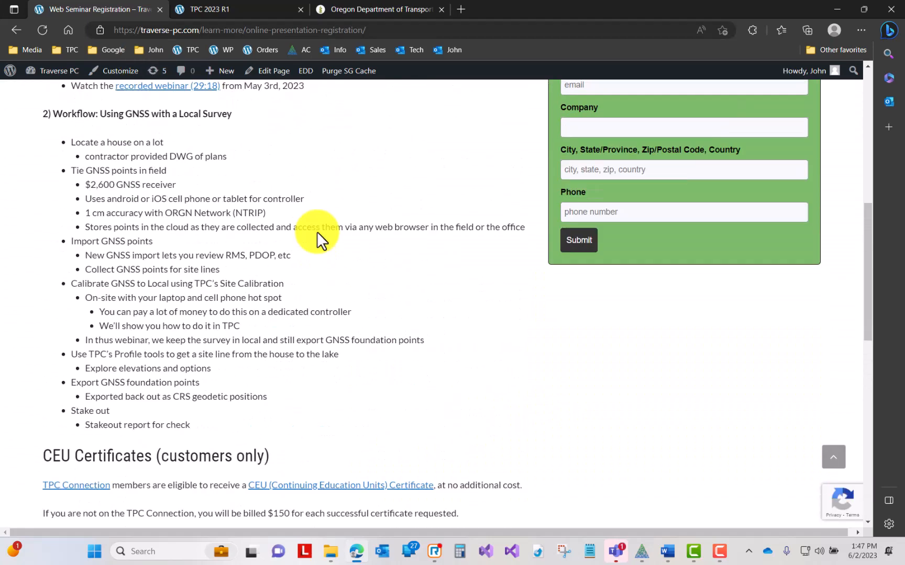
{"action": "scroll", "coordinate": [316, 231], "scroll_direction": "up", "scroll_amount": 3}
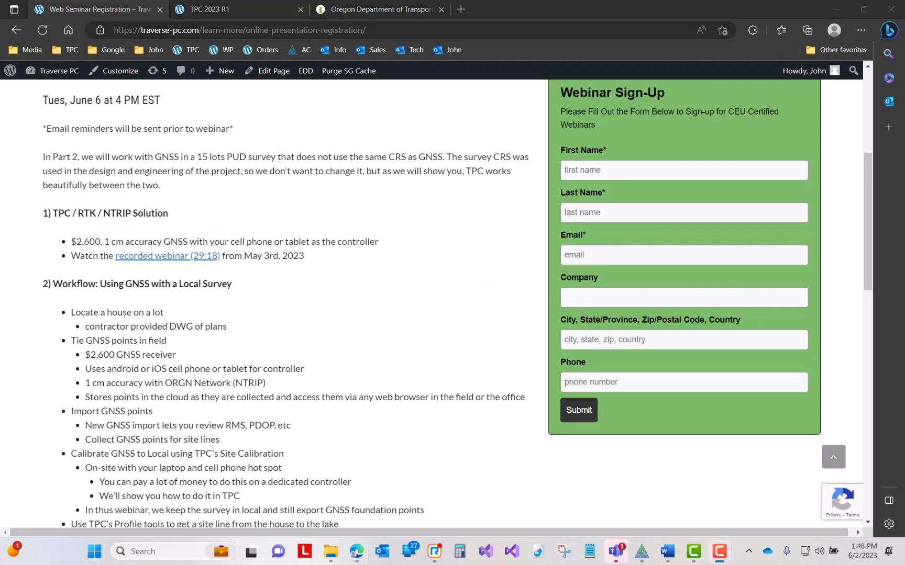
{"action": "left_click", "coordinate": [248, 8]}
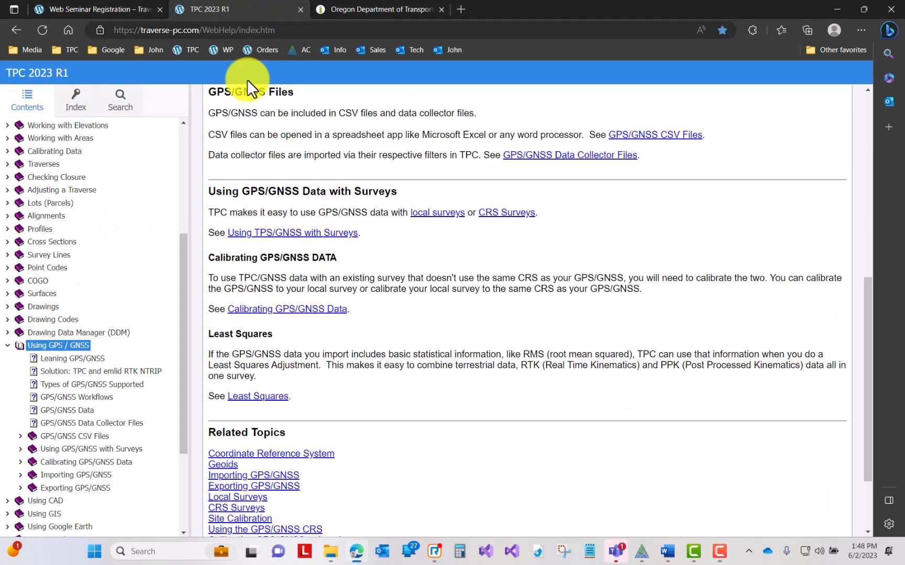
{"action": "left_click", "coordinate": [117, 372]}
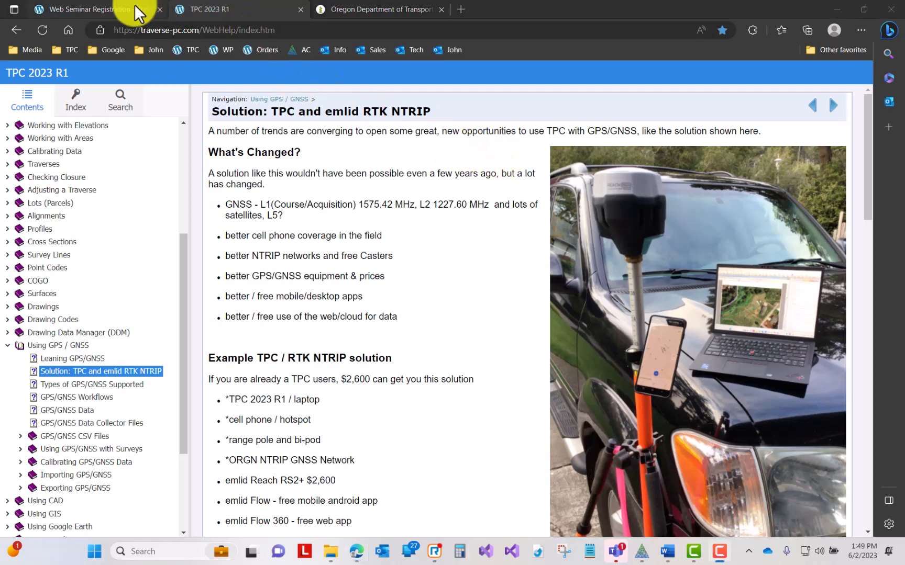
Step: Open the Member Area from the web seminar registration page in a new tab and switch to it
{"action": "left_click", "coordinate": [121, 9]}
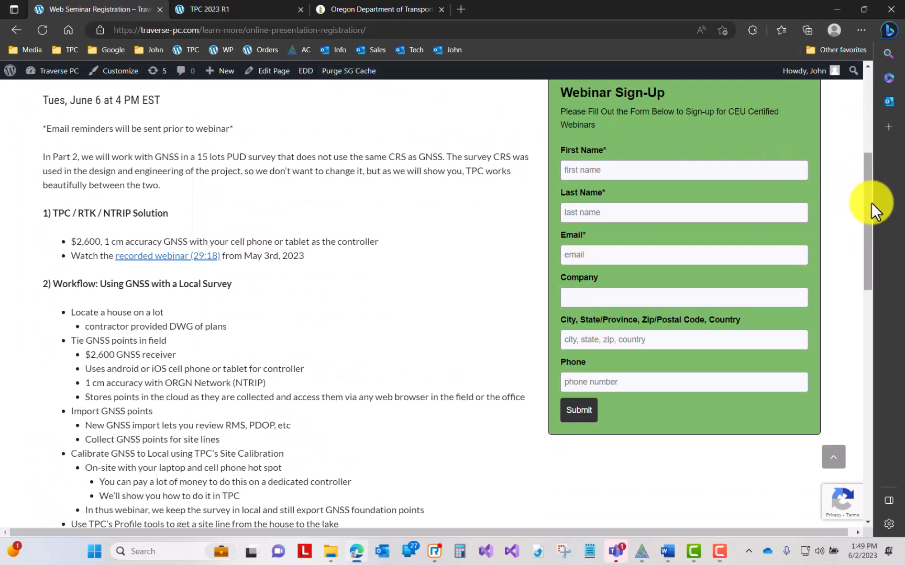
{"action": "left_click_drag", "start_coordinate": [871, 202], "coordinate": [849, 95]}
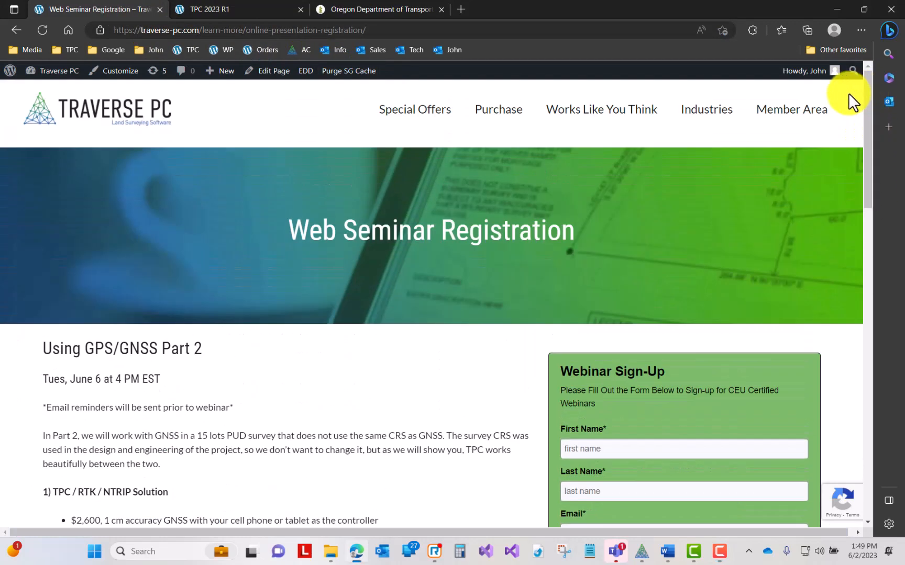
{"action": "right_click", "coordinate": [794, 119]}
{"action": "left_click", "coordinate": [797, 125]}
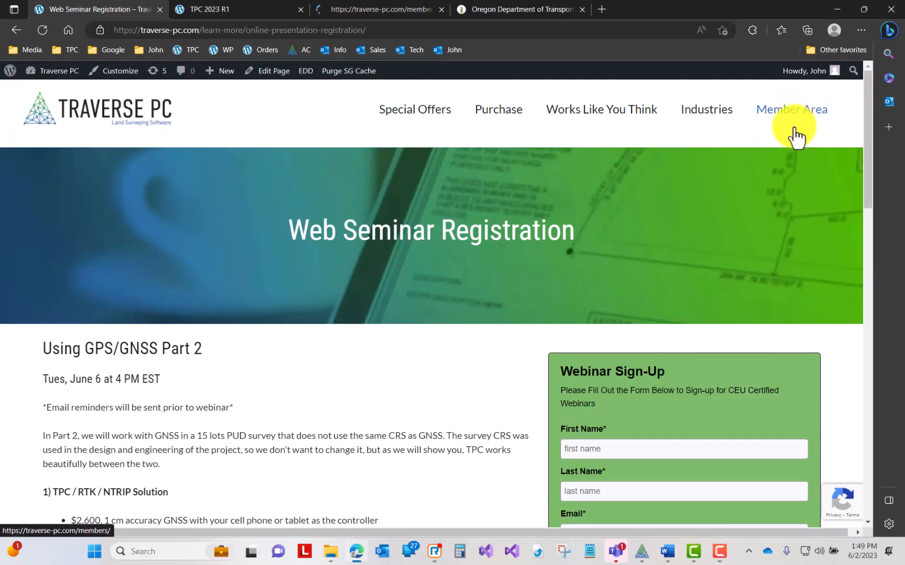
{"action": "left_click", "coordinate": [392, 12]}
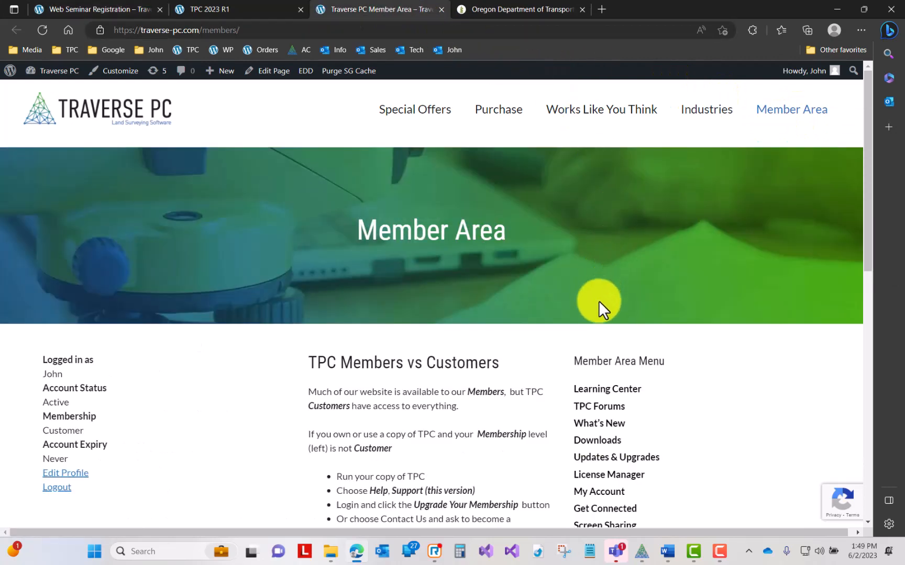
Step: Go to the Learning Center from the Member Area and open the Recorded Demos page
{"action": "left_click", "coordinate": [606, 393]}
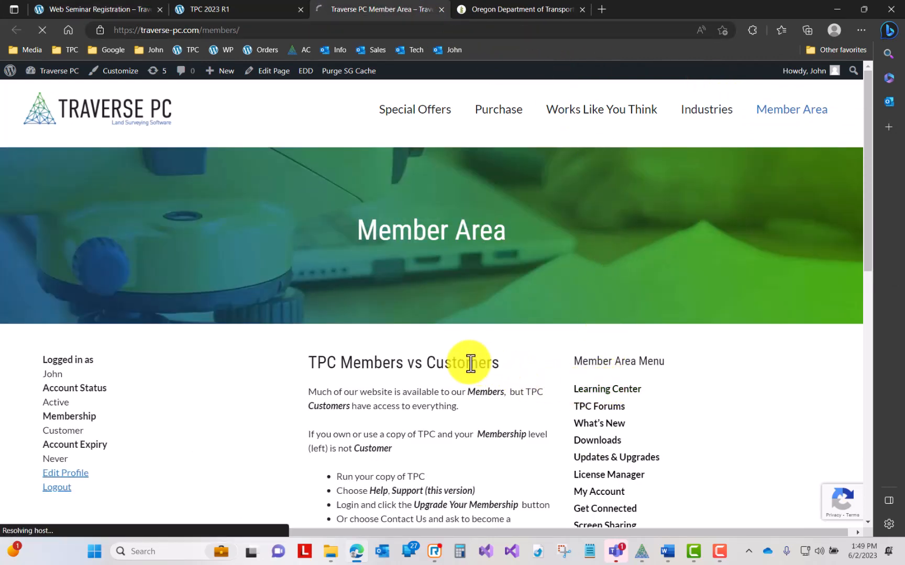
{"action": "scroll", "coordinate": [473, 359], "scroll_direction": "down", "scroll_amount": 5}
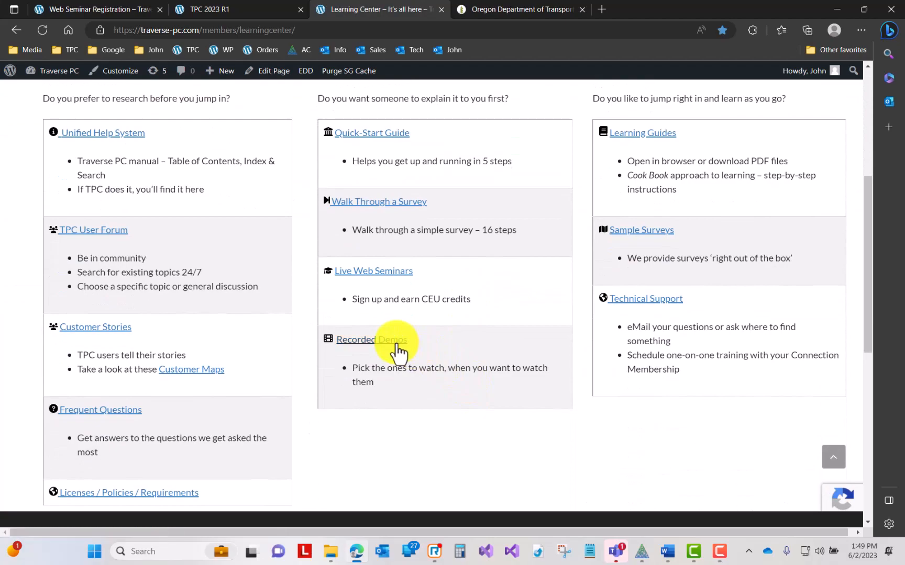
{"action": "left_click", "coordinate": [390, 343]}
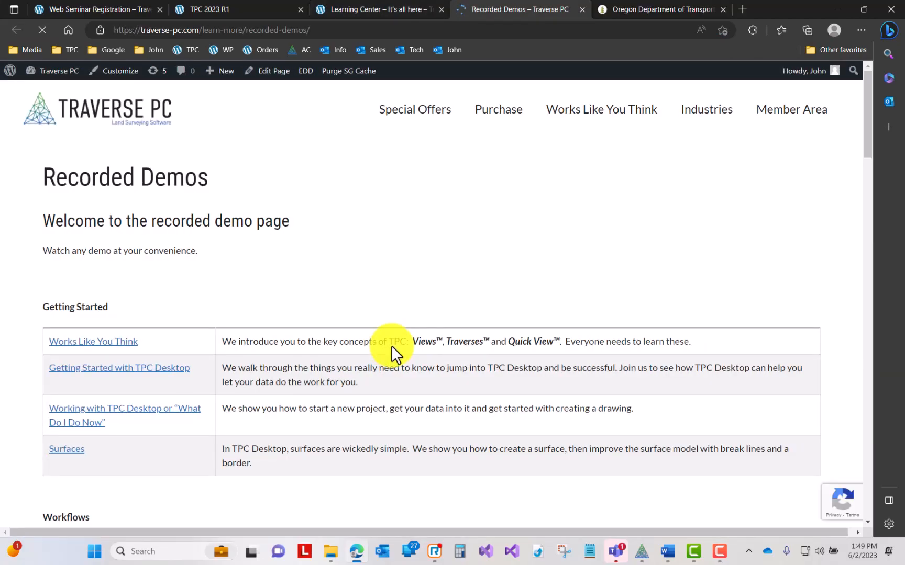
Step: Open the "Using GPS/GNSS with TPC" recorded demo in a new tab and view its chapter list
{"action": "scroll", "coordinate": [391, 345], "scroll_direction": "down", "scroll_amount": 15}
{"action": "scroll", "coordinate": [391, 342], "scroll_direction": "down", "scroll_amount": 6}
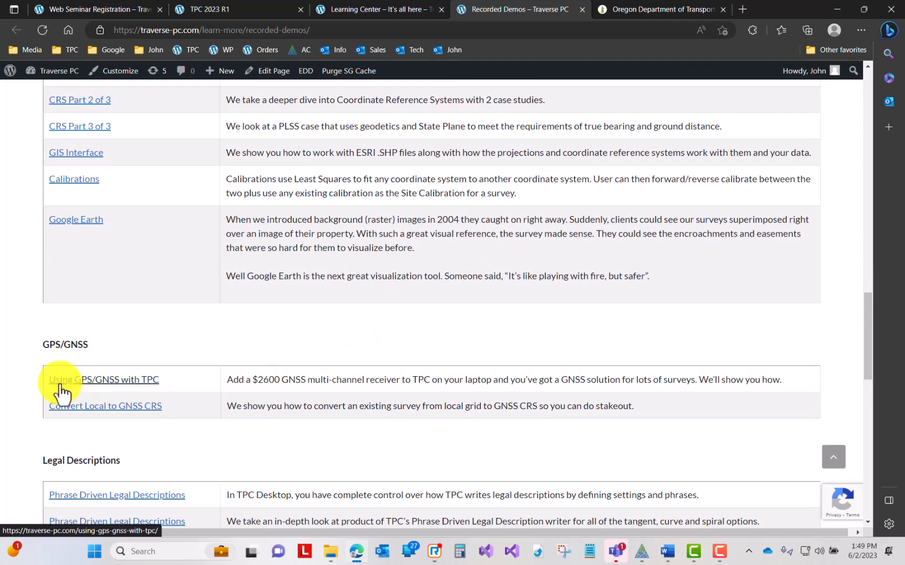
{"action": "right_click", "coordinate": [76, 385]}
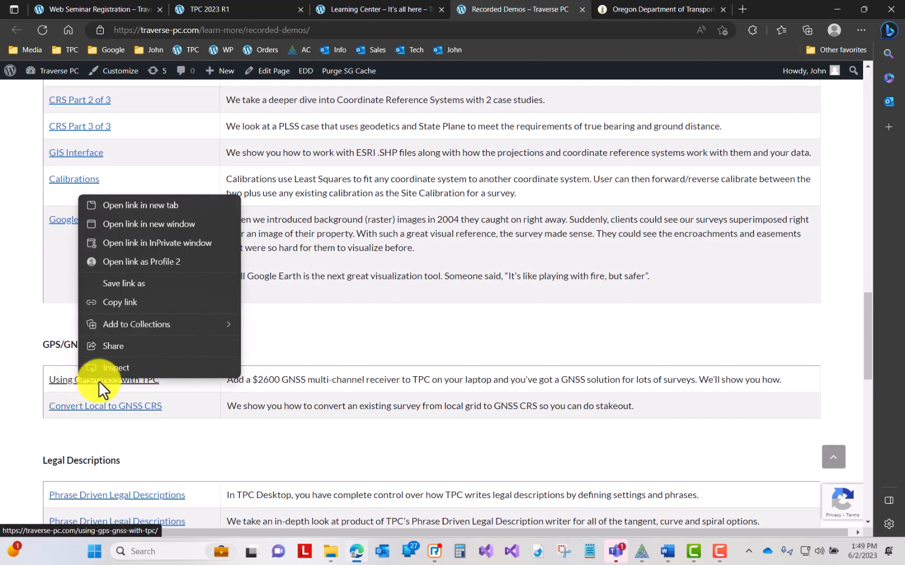
{"action": "left_click", "coordinate": [157, 207]}
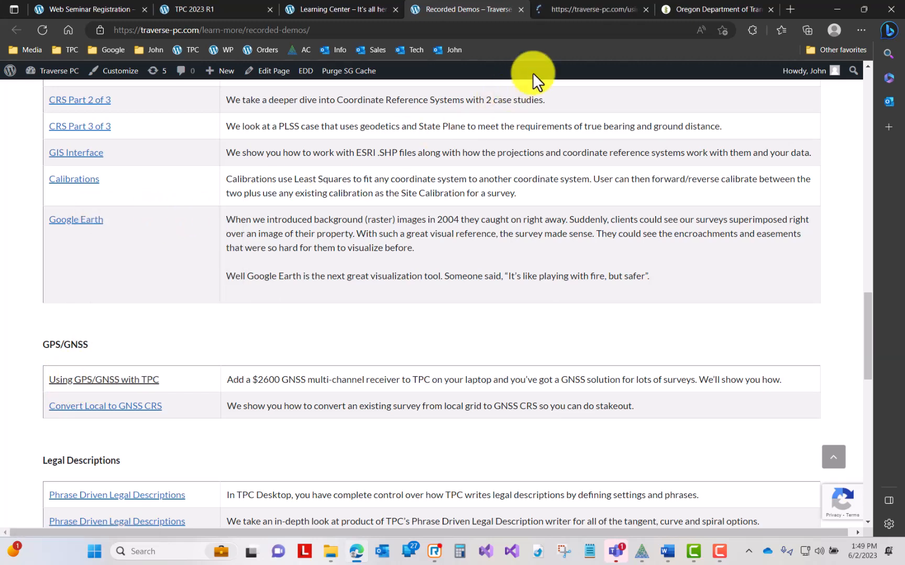
{"action": "left_click", "coordinate": [575, 10]}
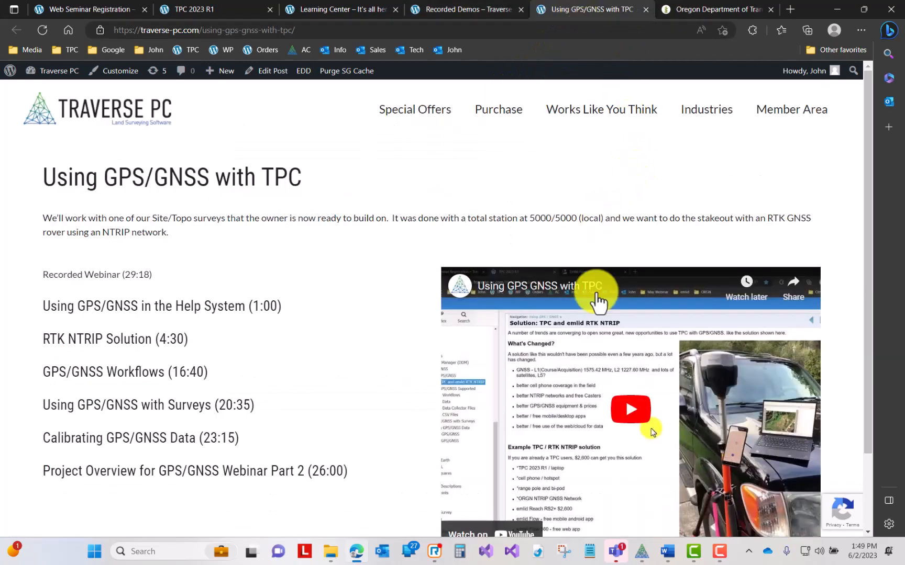
{"action": "scroll", "coordinate": [381, 299], "scroll_direction": "down", "scroll_amount": 2}
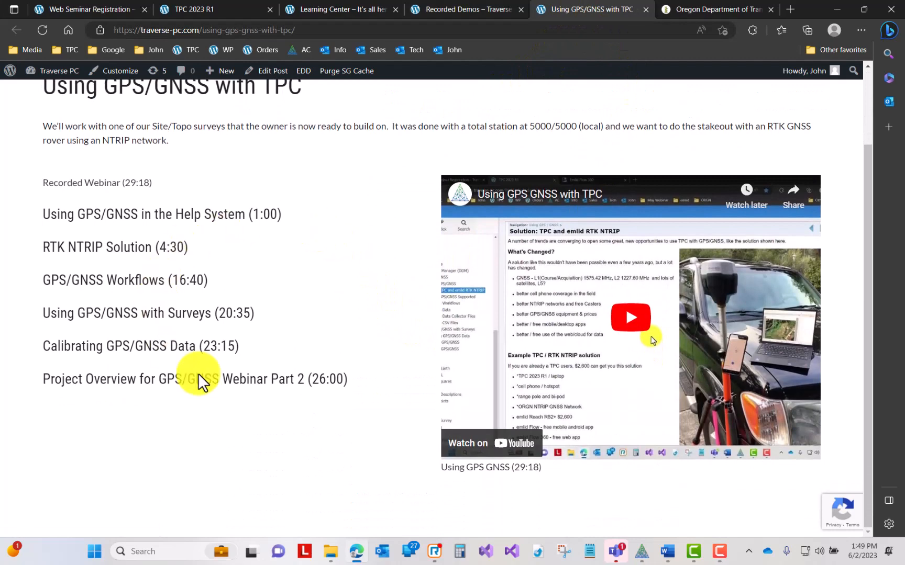
Step: Open the "Convert Local to GNSS CRS" recorded demo from the Recorded Demos page in a new tab and view its outline
{"action": "left_click", "coordinate": [465, 10]}
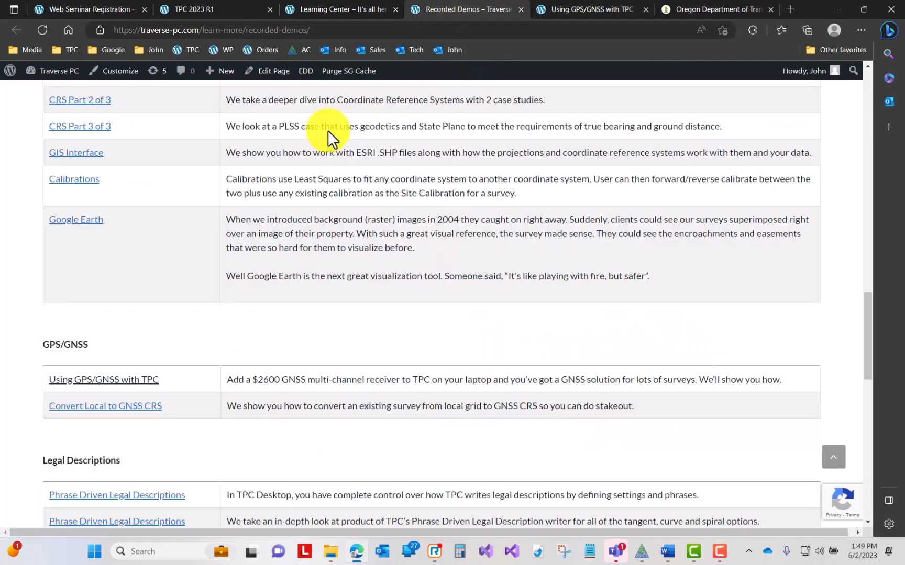
{"action": "right_click", "coordinate": [100, 418]}
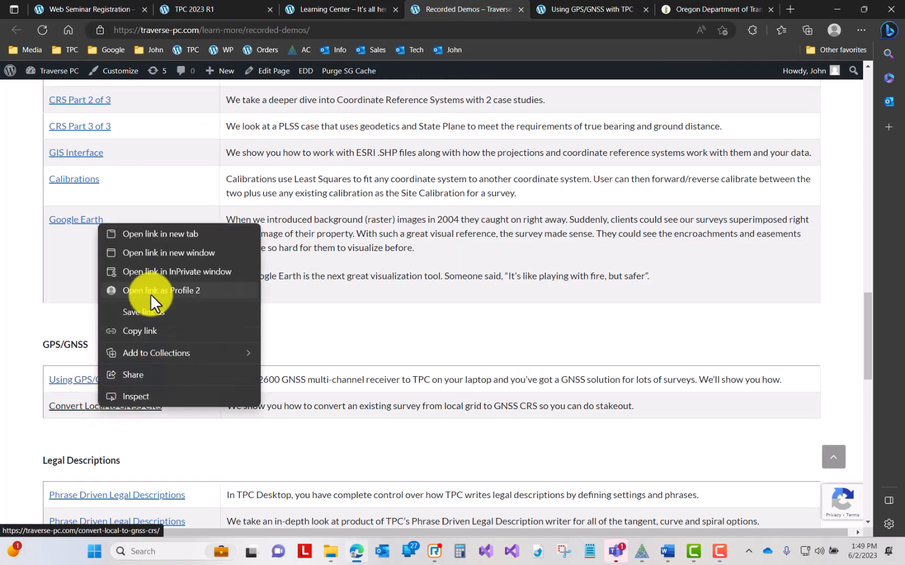
{"action": "left_click", "coordinate": [153, 233]}
{"action": "left_click", "coordinate": [603, 9]}
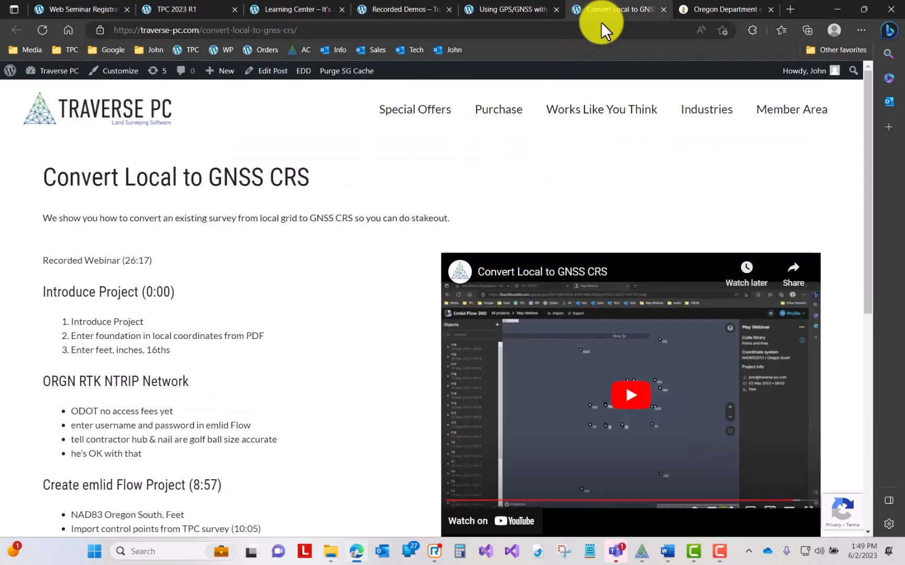
{"action": "scroll", "coordinate": [374, 310], "scroll_direction": "down", "scroll_amount": 3}
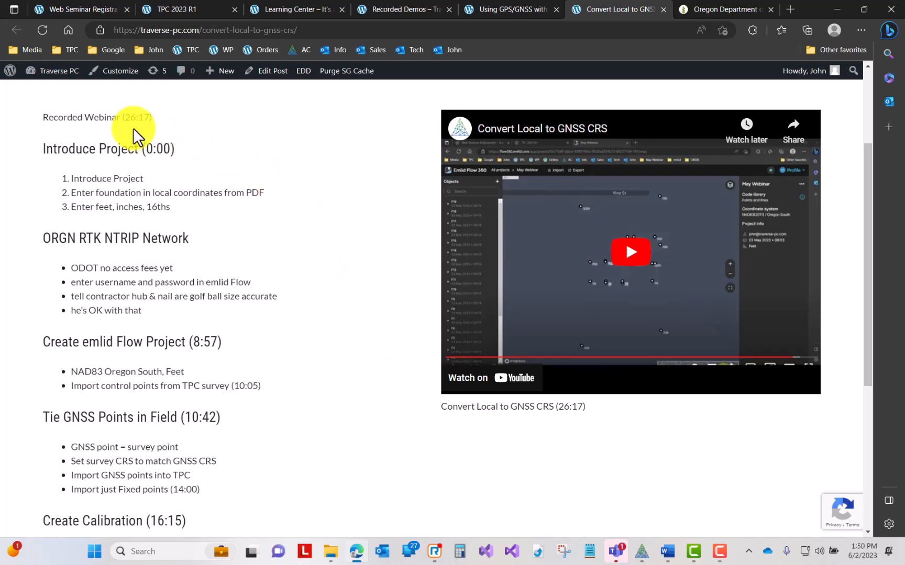
Step: Revisit the "Using GPS/GNSS with TPC" demo page and examine the example equipment list and photo in the RTK NTRIP solution help topic
{"action": "left_click", "coordinate": [521, 9]}
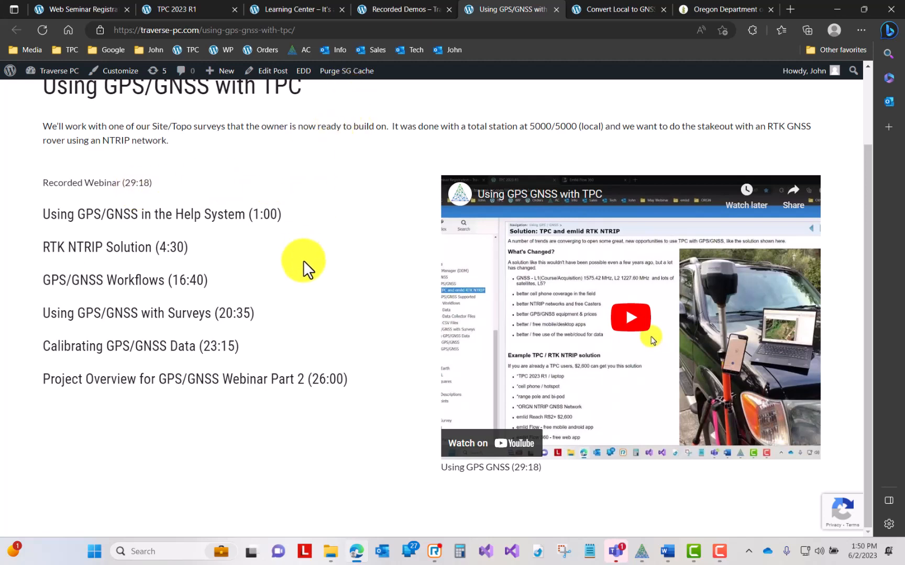
{"action": "left_click", "coordinate": [207, 10]}
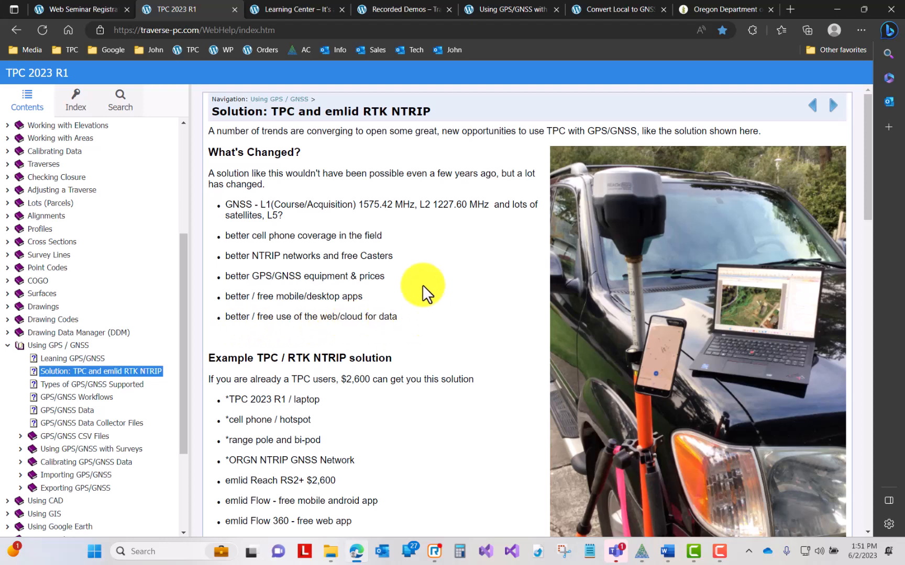
{"action": "scroll", "coordinate": [512, 353], "scroll_direction": "down", "scroll_amount": 4}
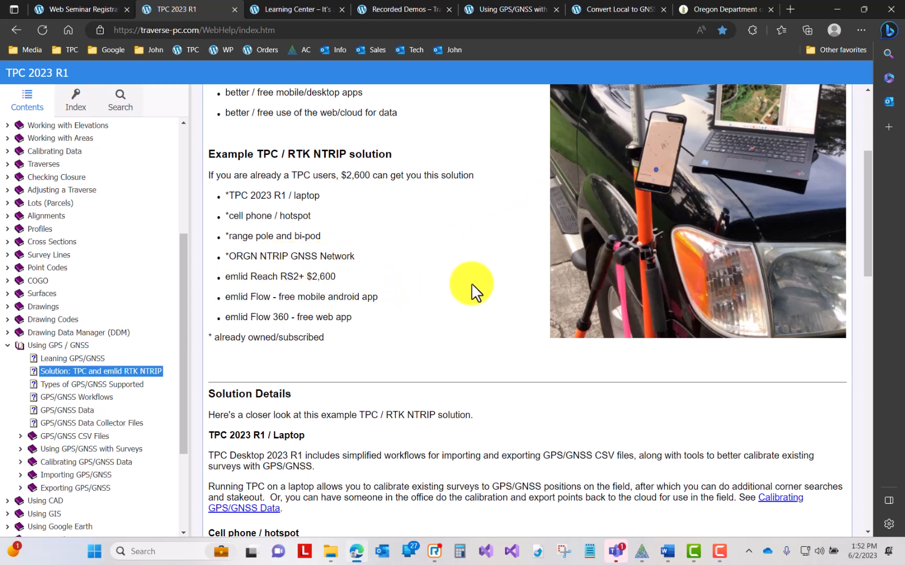
{"action": "scroll", "coordinate": [432, 312], "scroll_direction": "up", "scroll_amount": 4}
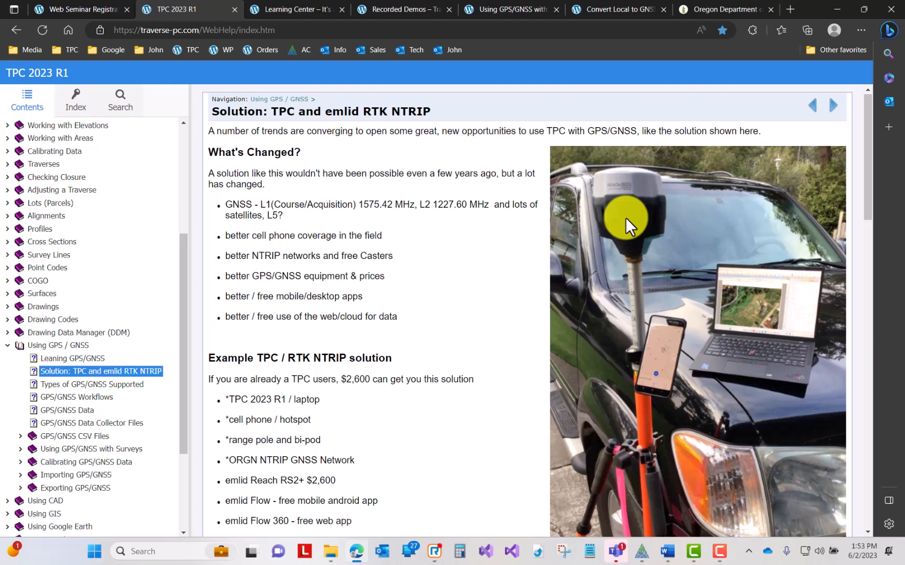
{"action": "scroll", "coordinate": [419, 346], "scroll_direction": "down", "scroll_amount": 3}
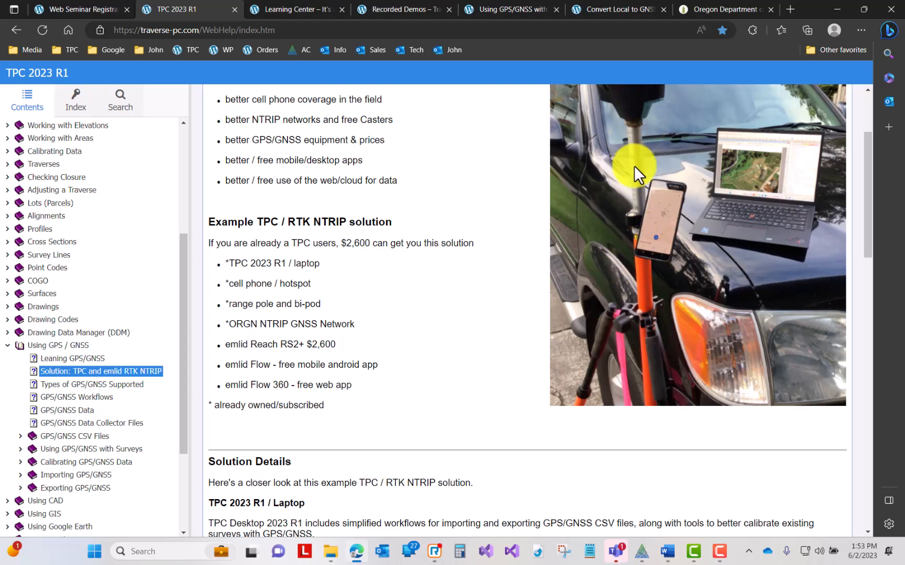
{"action": "scroll", "coordinate": [634, 166], "scroll_direction": "up", "scroll_amount": 1}
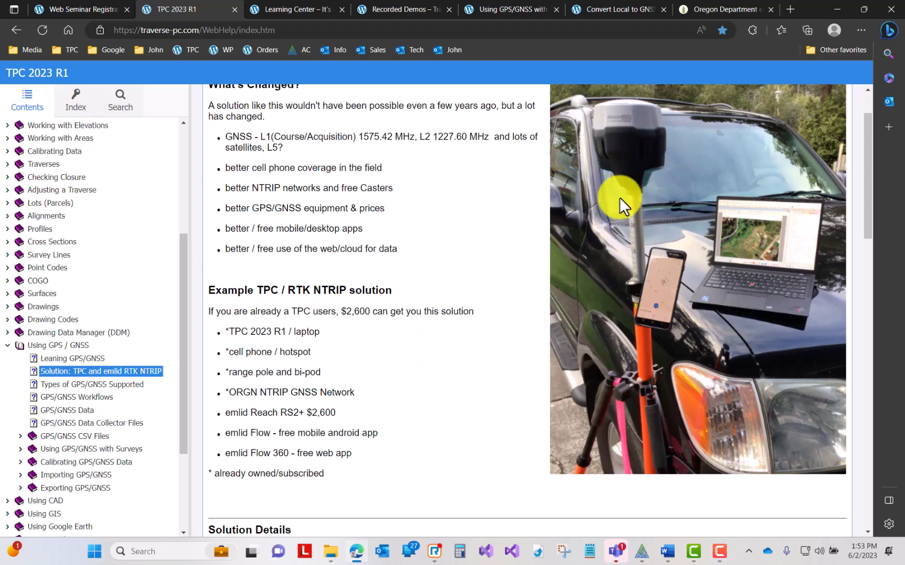
Step: Examine the equipment list and photo of the example TPC / RTK NTRIP solution, highlighting the 2023 R1 version
{"action": "scroll", "coordinate": [403, 315], "scroll_direction": "down", "scroll_amount": 3}
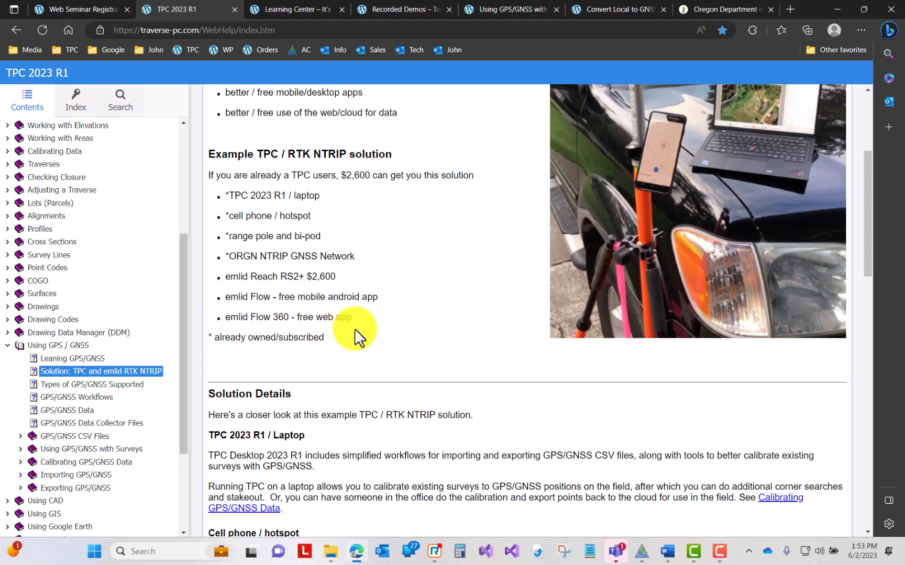
{"action": "scroll", "coordinate": [434, 330], "scroll_direction": "up", "scroll_amount": 1}
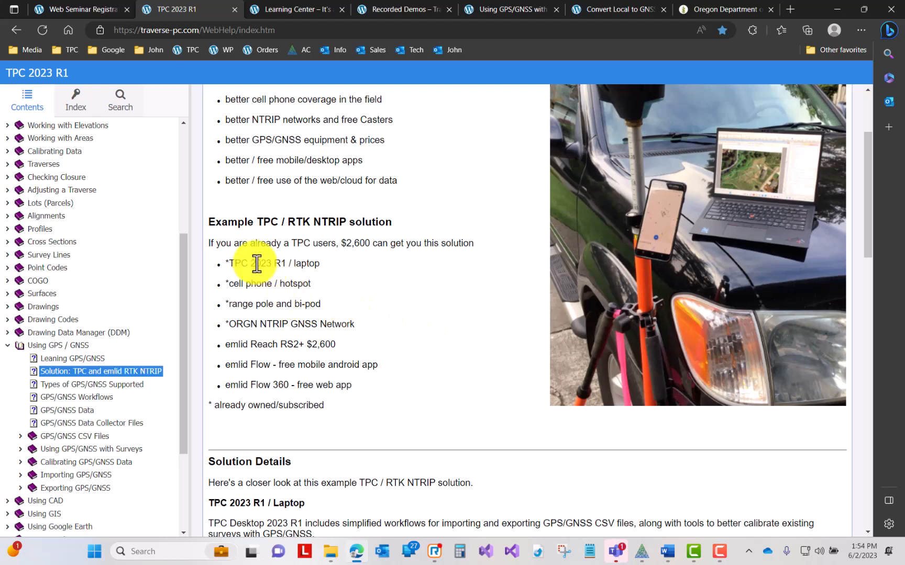
{"action": "left_click_drag", "start_coordinate": [250, 264], "coordinate": [287, 263]}
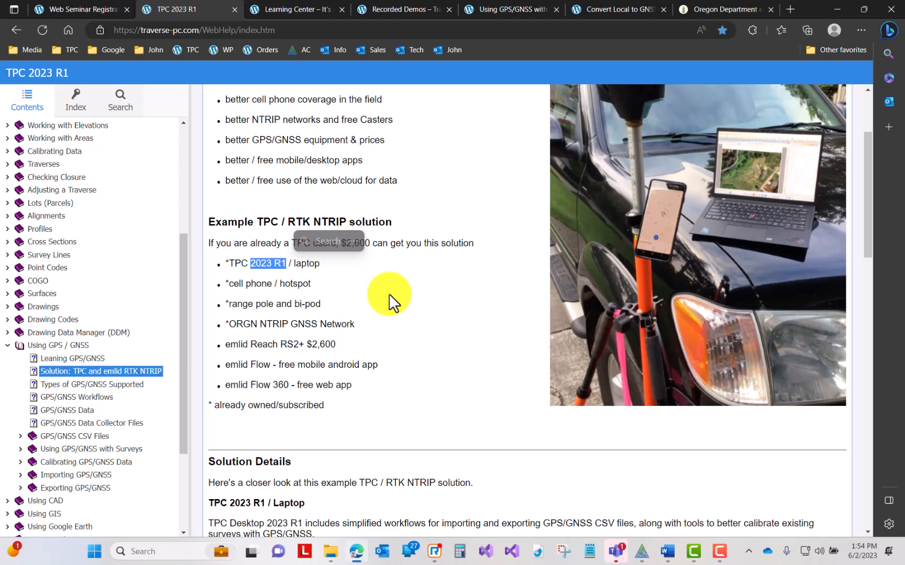
{"action": "left_click", "coordinate": [450, 292]}
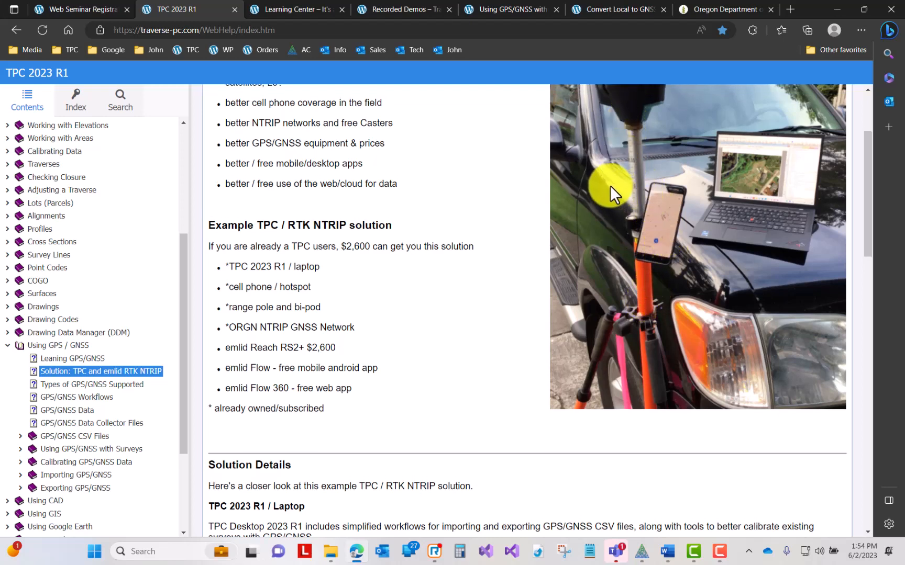
{"action": "scroll", "coordinate": [609, 185], "scroll_direction": "up", "scroll_amount": 1}
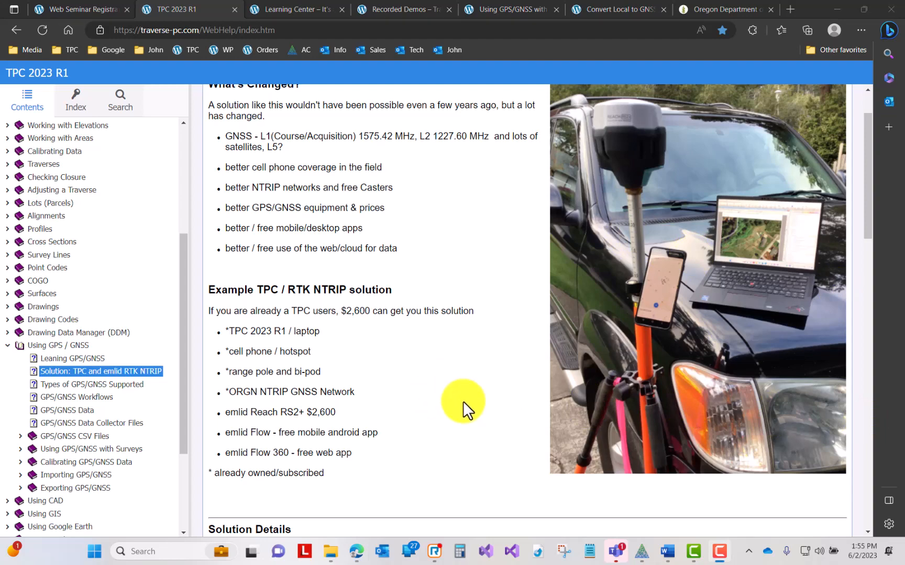
Step: Review the Solution Details sections on the ORGN network, emlid Reach RS2+, emlid Flow and Flow 360, returning to the equipment list
{"action": "scroll", "coordinate": [463, 401], "scroll_direction": "down", "scroll_amount": 13}
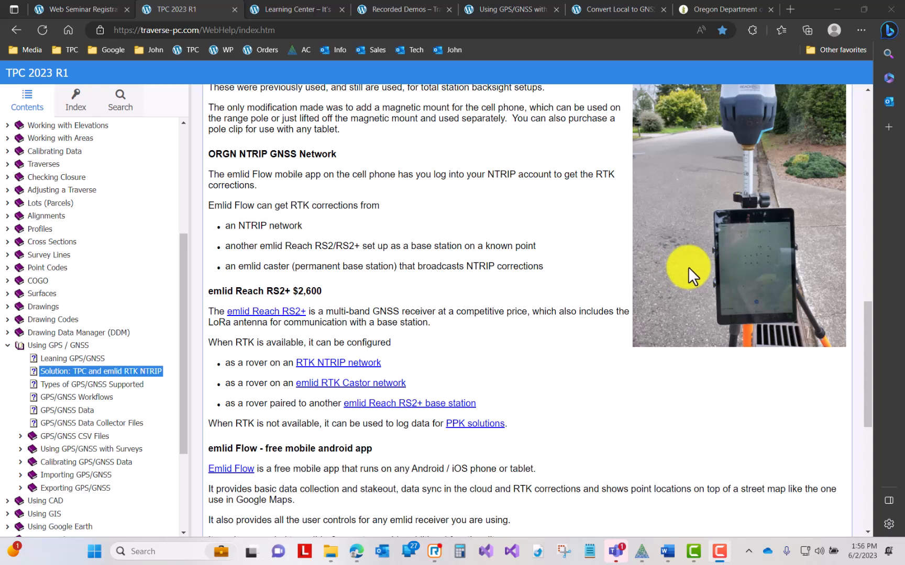
{"action": "scroll", "coordinate": [688, 267], "scroll_direction": "down", "scroll_amount": 4}
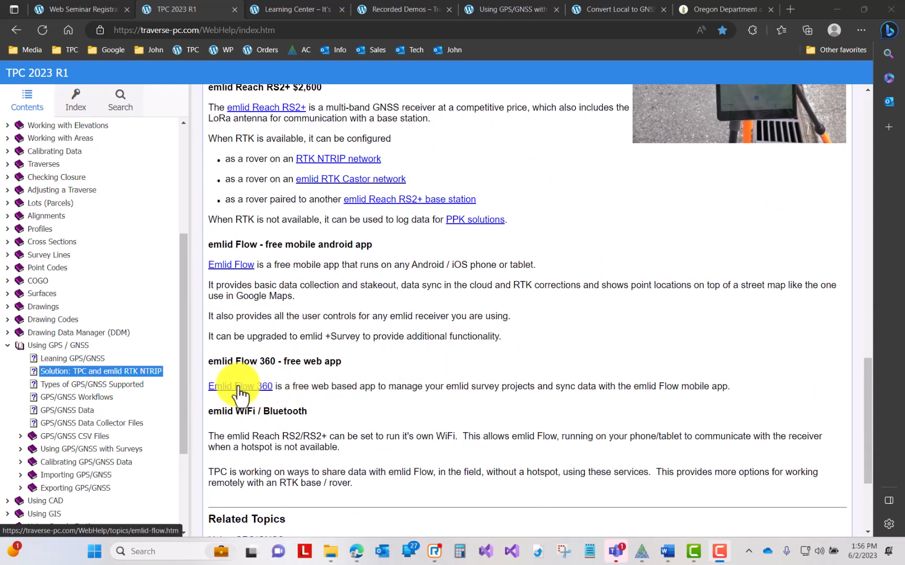
{"action": "scroll", "coordinate": [585, 268], "scroll_direction": "up", "scroll_amount": 4}
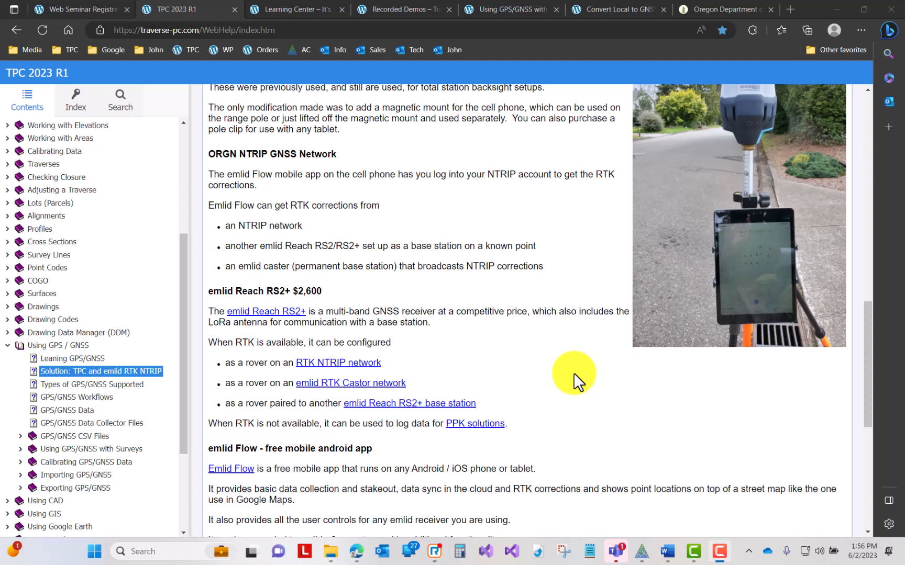
{"action": "scroll", "coordinate": [573, 372], "scroll_direction": "up", "scroll_amount": 10}
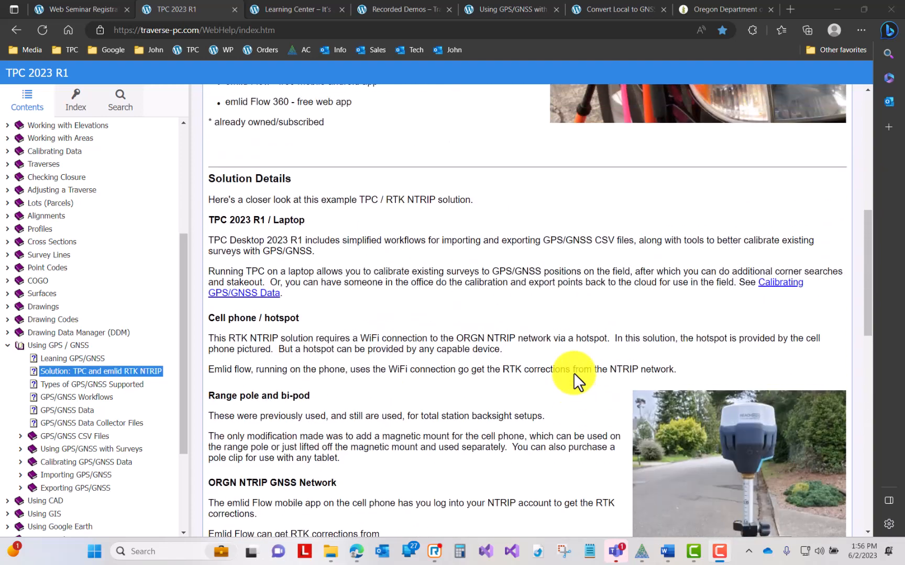
{"action": "scroll", "coordinate": [574, 373], "scroll_direction": "up", "scroll_amount": 1}
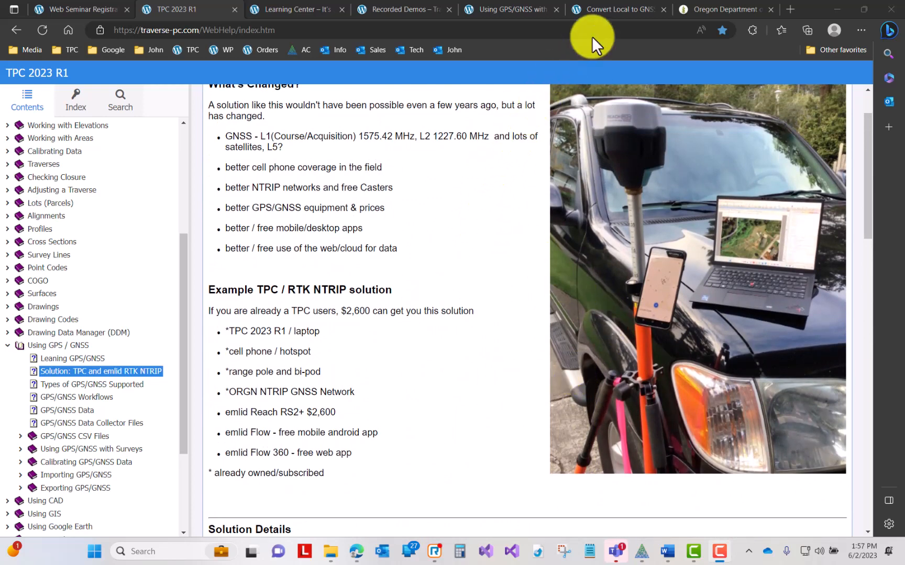
Step: Revisit the Convert Local to GNSS CRS demo page and review the Part 2 workflow outline on the Web Seminar Registration page
{"action": "left_click", "coordinate": [610, 9]}
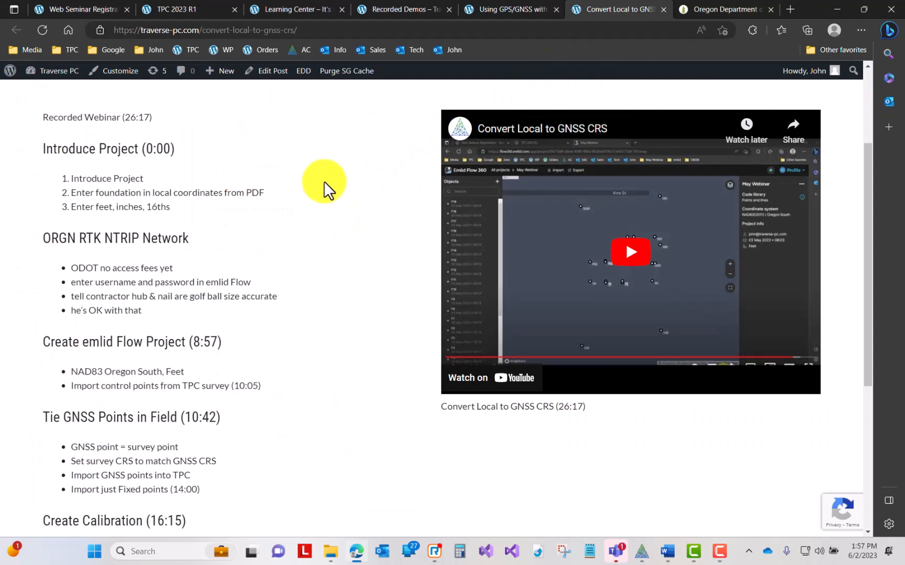
{"action": "scroll", "coordinate": [325, 178], "scroll_direction": "up", "scroll_amount": 3}
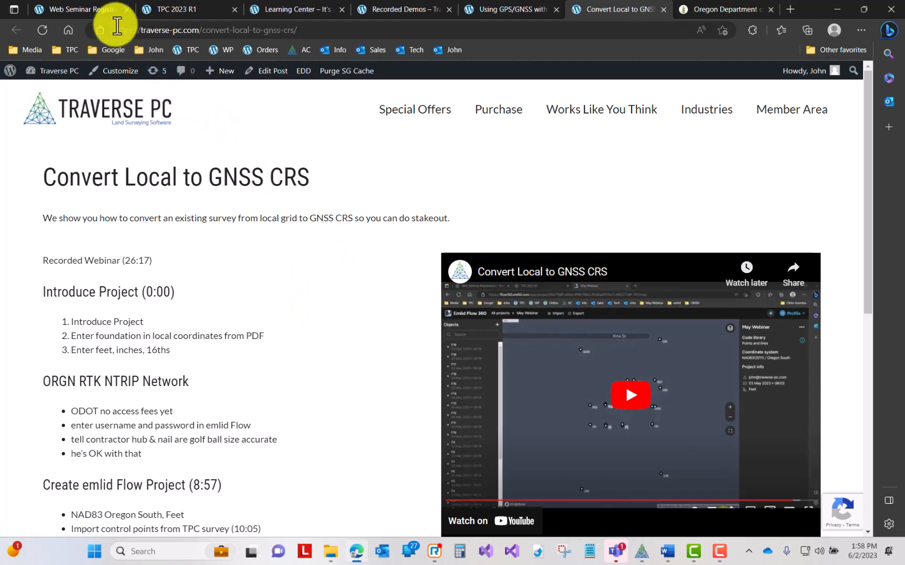
{"action": "left_click", "coordinate": [95, 8]}
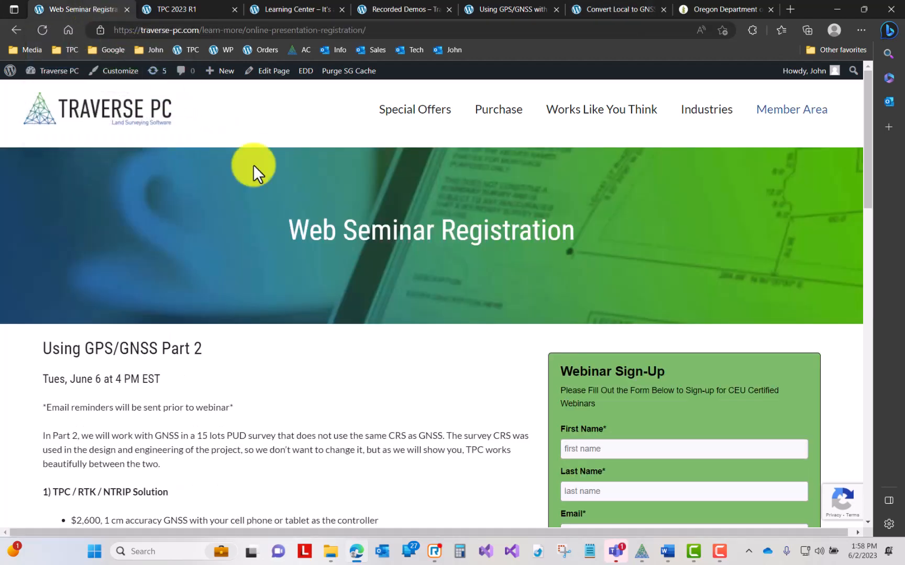
{"action": "scroll", "coordinate": [356, 351], "scroll_direction": "down", "scroll_amount": 5}
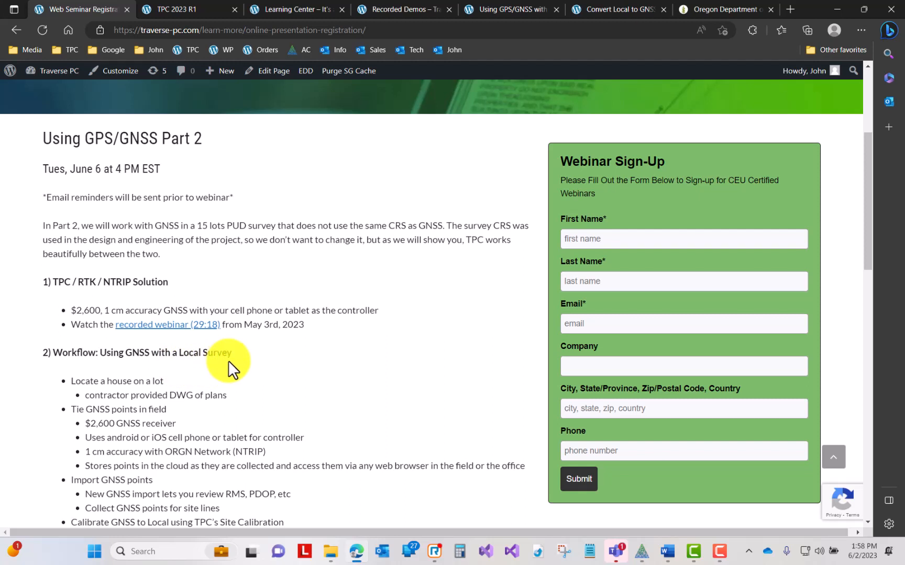
{"action": "scroll", "coordinate": [229, 360], "scroll_direction": "down", "scroll_amount": 4}
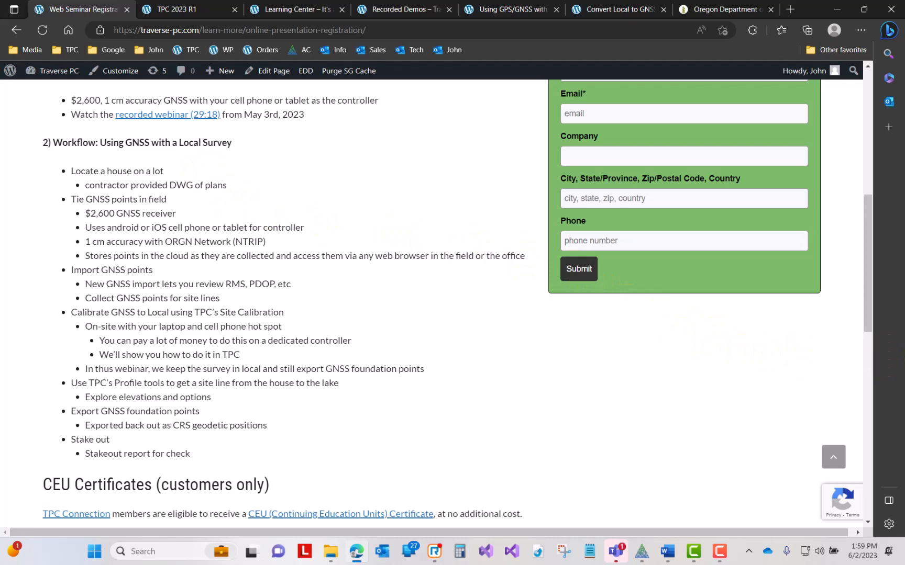
Step: Switch to TPC Desktop and view the survey's traverse groups, returning to the list of drawings
{"action": "left_click", "coordinate": [641, 552]}
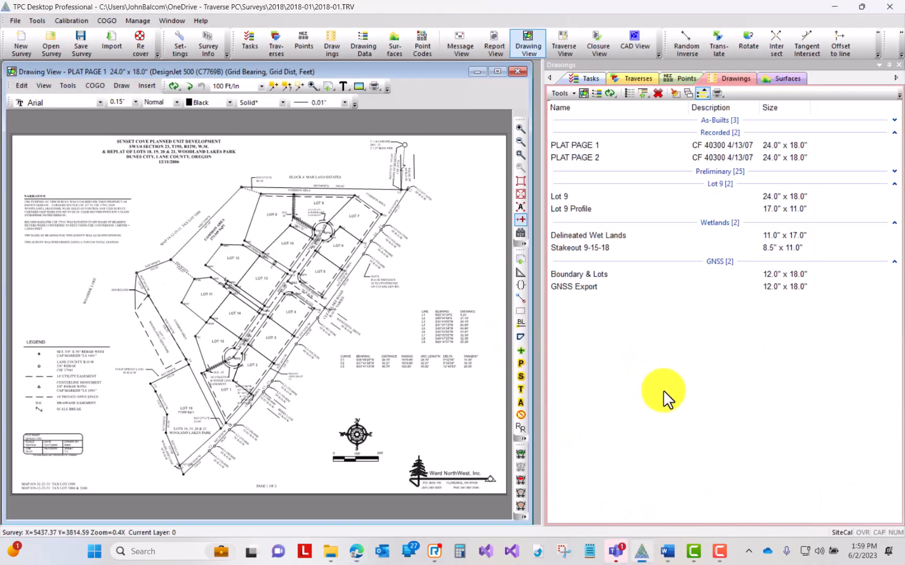
{"action": "left_click", "coordinate": [639, 78]}
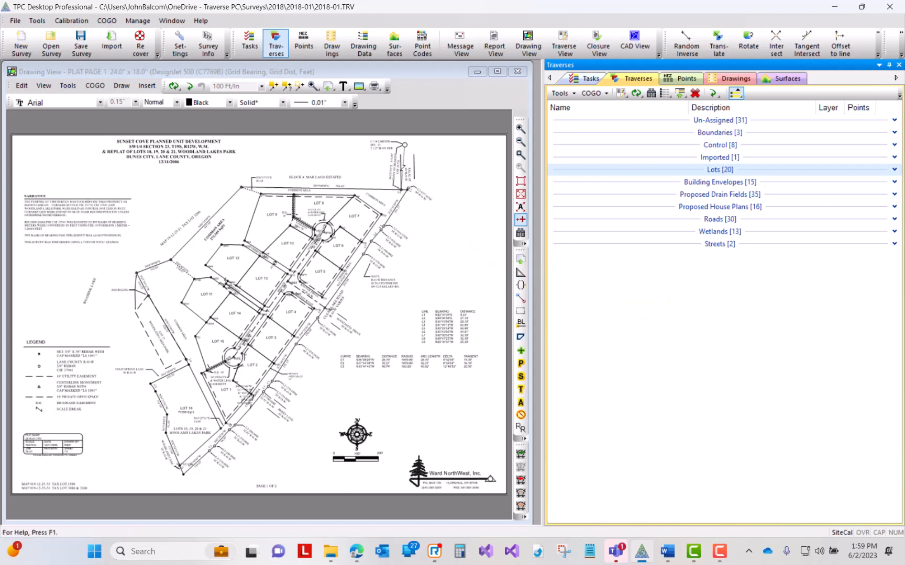
{"action": "left_click", "coordinate": [731, 79]}
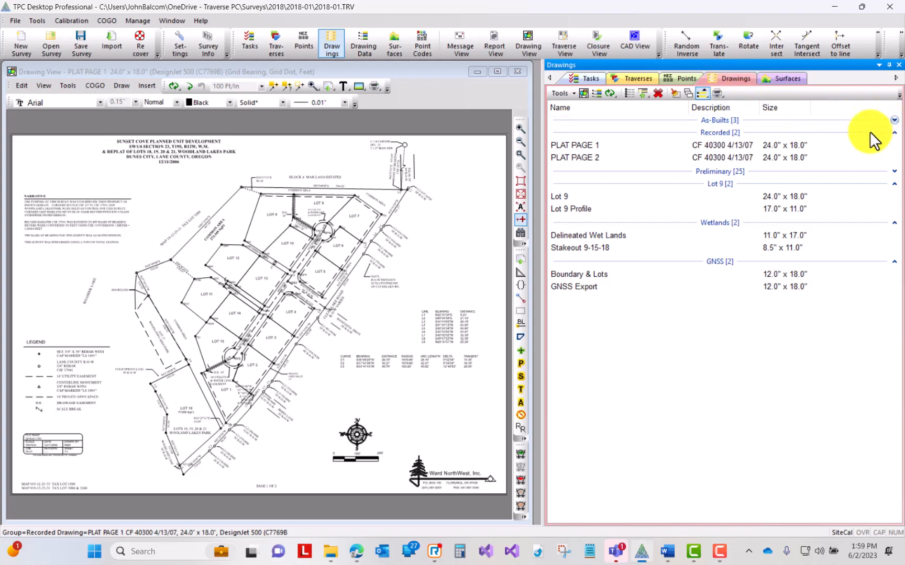
Step: Open the recorded drawings PLAT PAGE 2 and PLAT PAGE 1 in turn
{"action": "left_click", "coordinate": [592, 161]}
{"action": "double_click", "coordinate": [590, 162]}
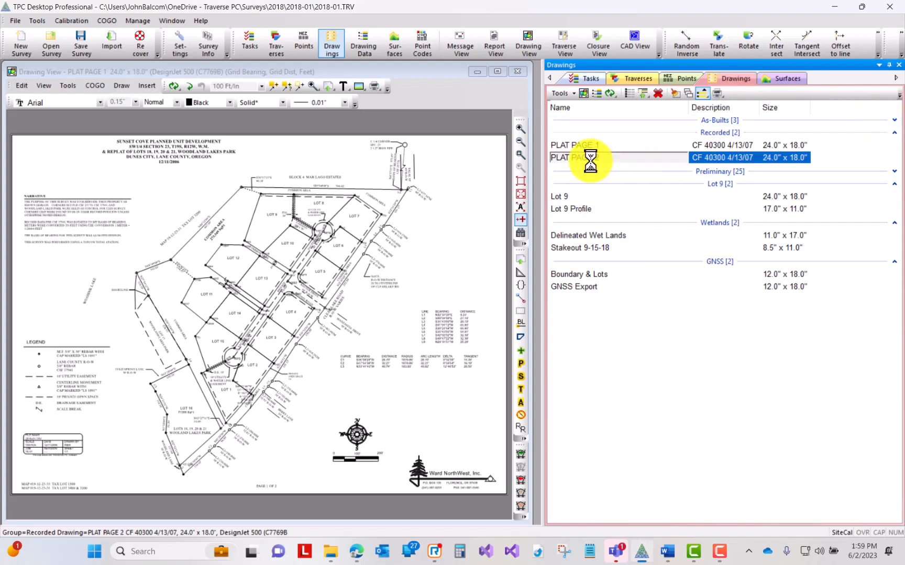
{"action": "double_click", "coordinate": [591, 147]}
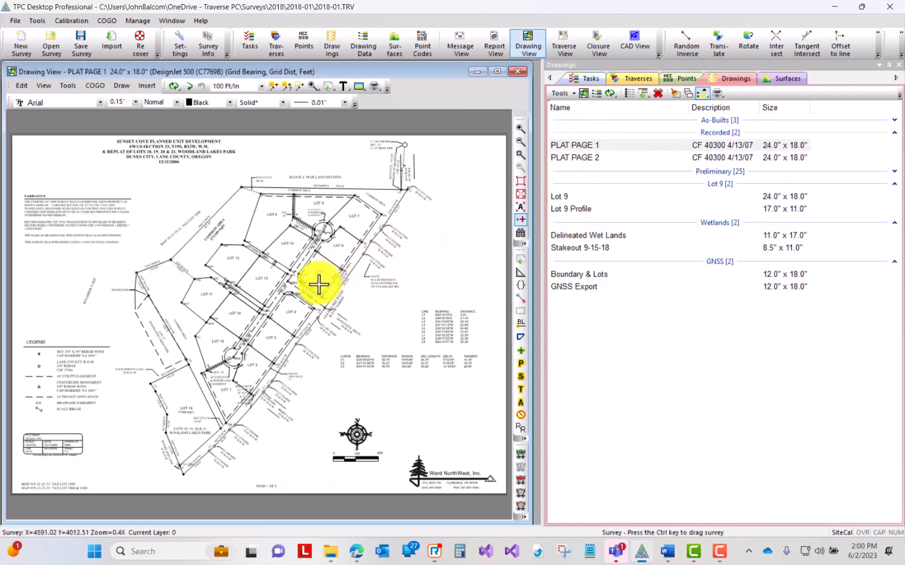
Step: Expand the As-Builts and Preliminary drawing groups and look through the survey's full list of drawings
{"action": "left_click", "coordinate": [894, 120]}
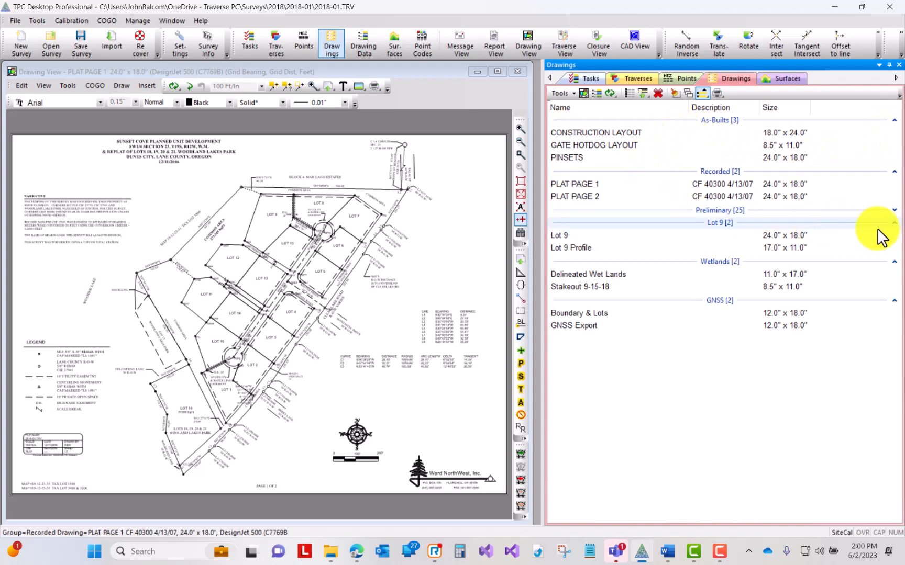
{"action": "left_click", "coordinate": [894, 210]}
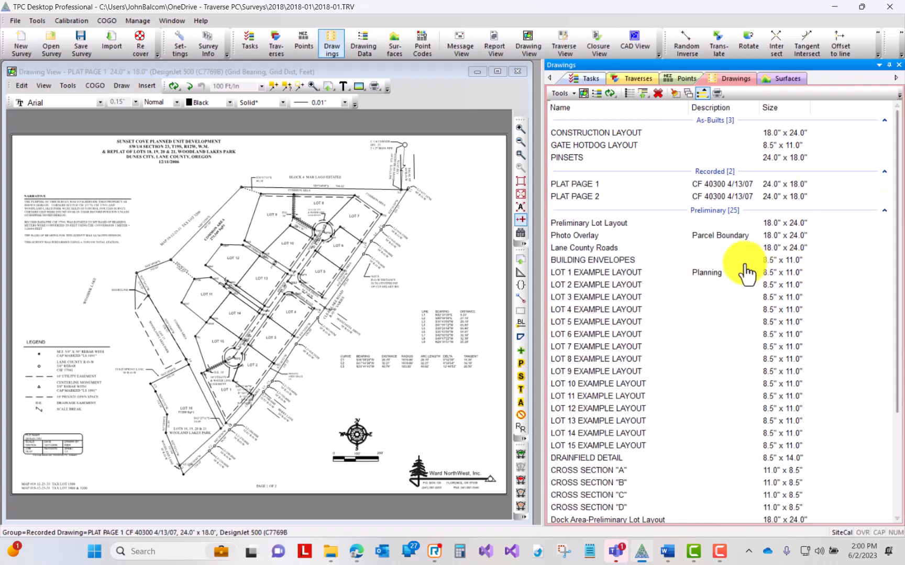
{"action": "scroll", "coordinate": [747, 339], "scroll_direction": "down", "scroll_amount": 3}
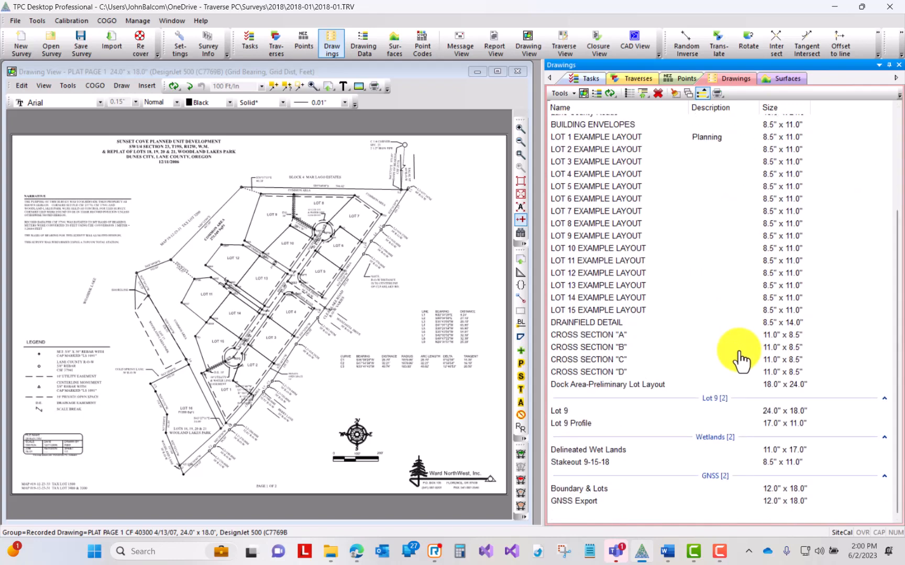
{"action": "scroll", "coordinate": [741, 361], "scroll_direction": "up", "scroll_amount": 3}
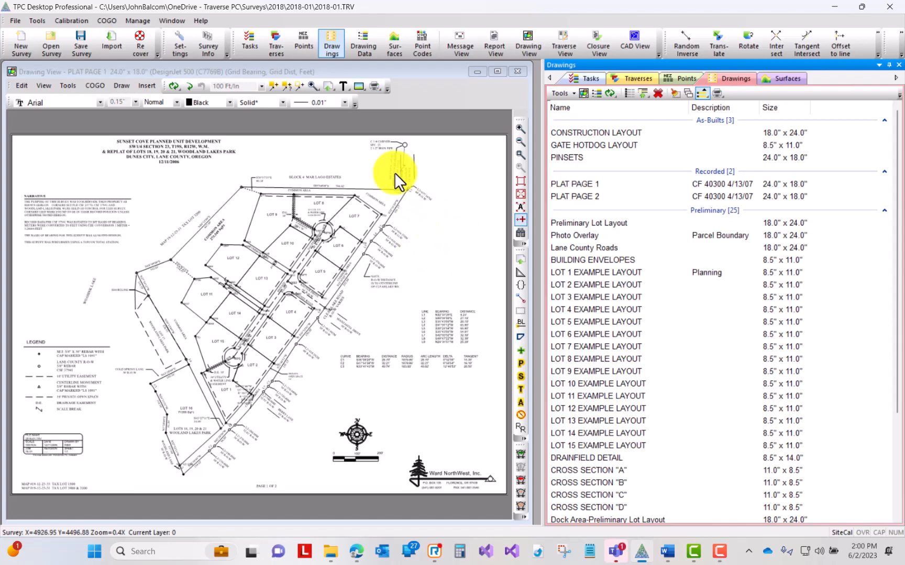
Step: Revisit the RTK NTRIP solution help topic in the browser and return to TPC Desktop to examine the PLAT PAGE 1 drawing
{"action": "left_click", "coordinate": [355, 552]}
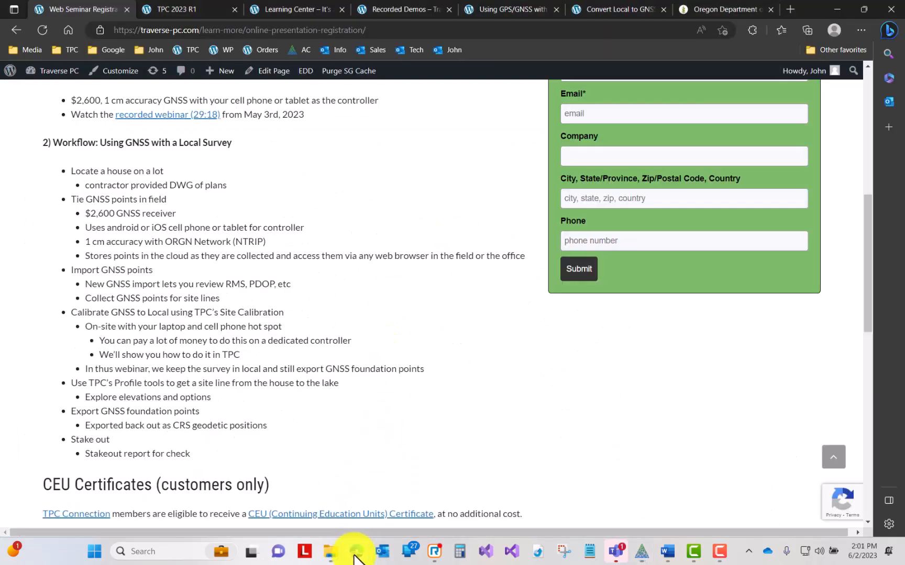
{"action": "key", "text": "ctrl+Tab"}
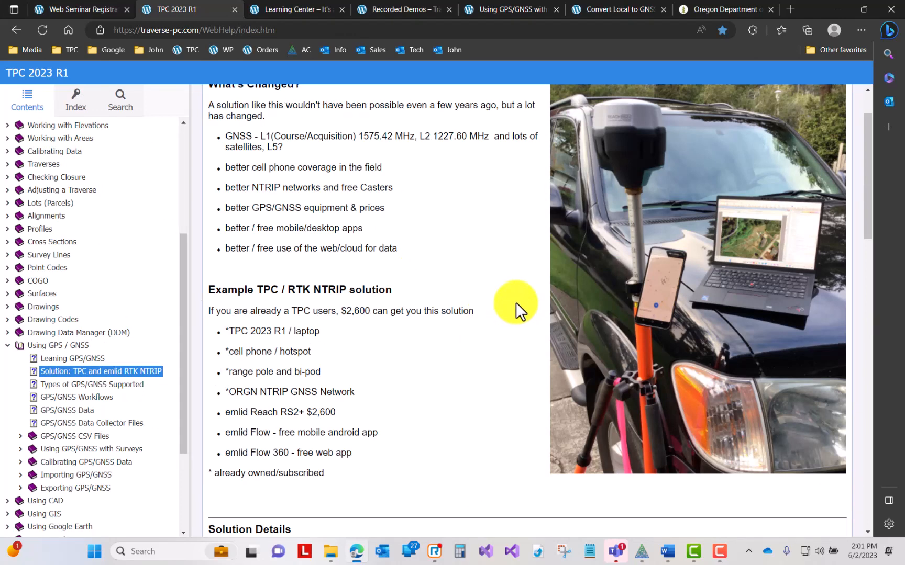
{"action": "mouse_move", "coordinate": [640, 552]}
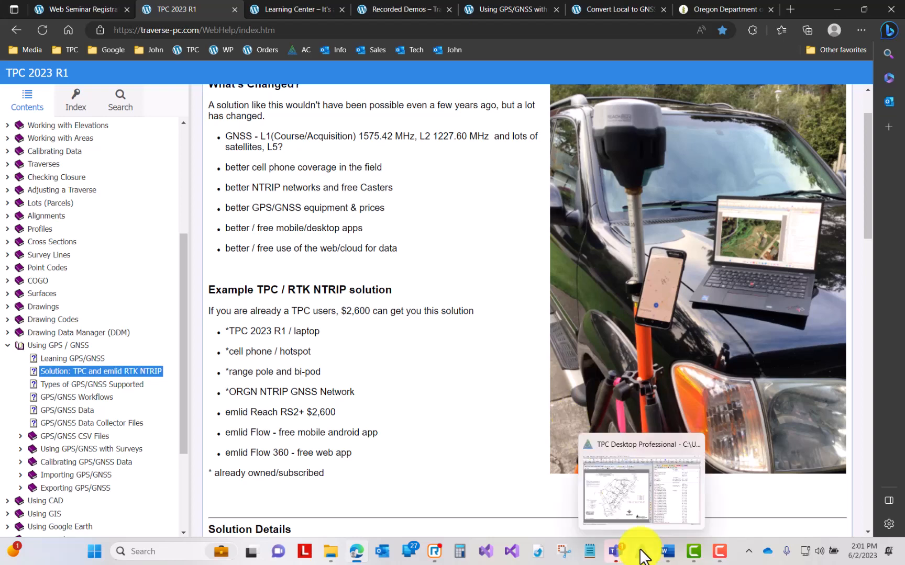
{"action": "left_click", "coordinate": [641, 554]}
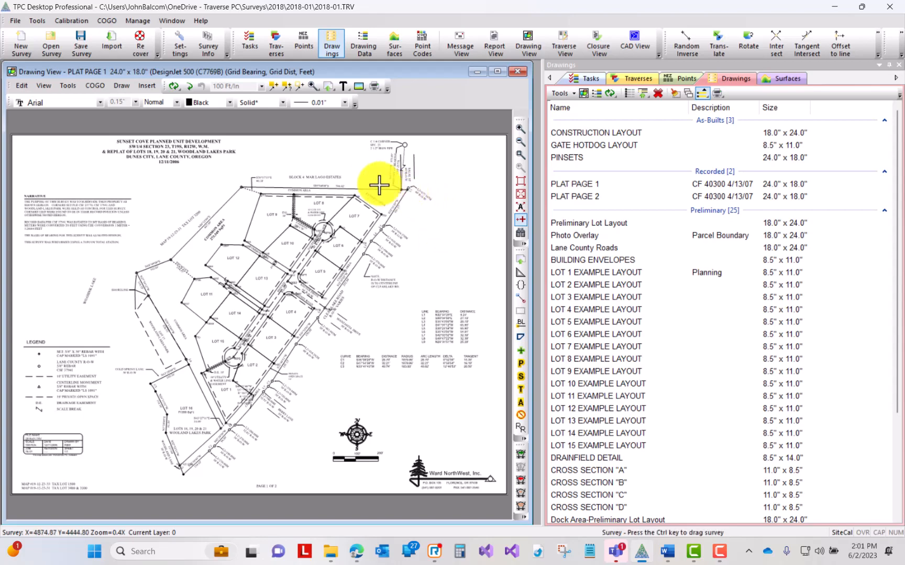
{"action": "left_click", "coordinate": [302, 187]}
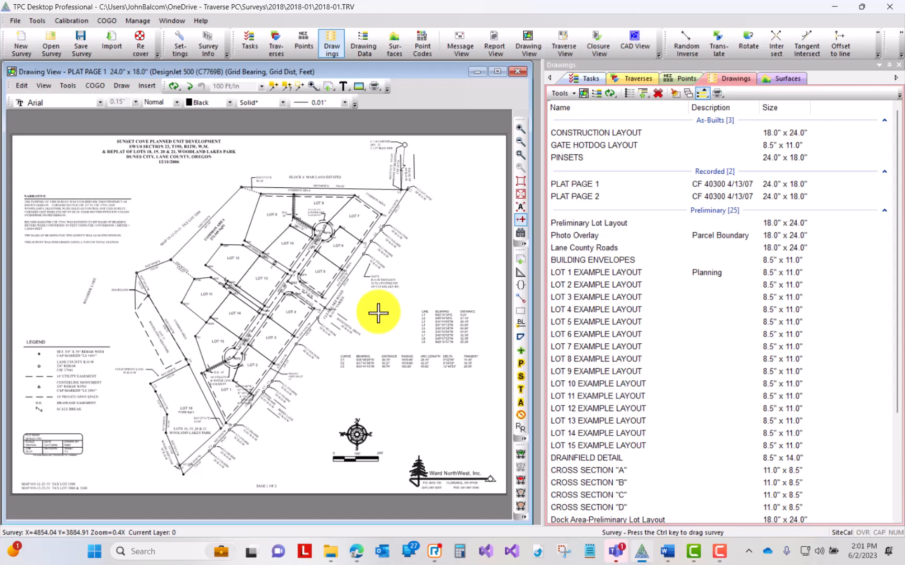
{"action": "left_click", "coordinate": [429, 328]}
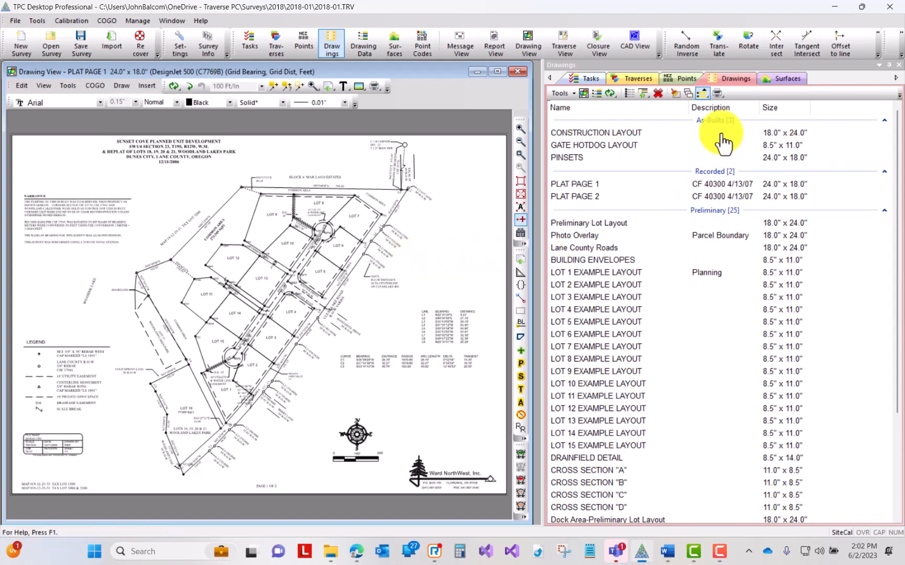
Step: Open the GNSS Export drawing from the GNSS group and inspect the boundary and lots in it
{"action": "left_click", "coordinate": [722, 79]}
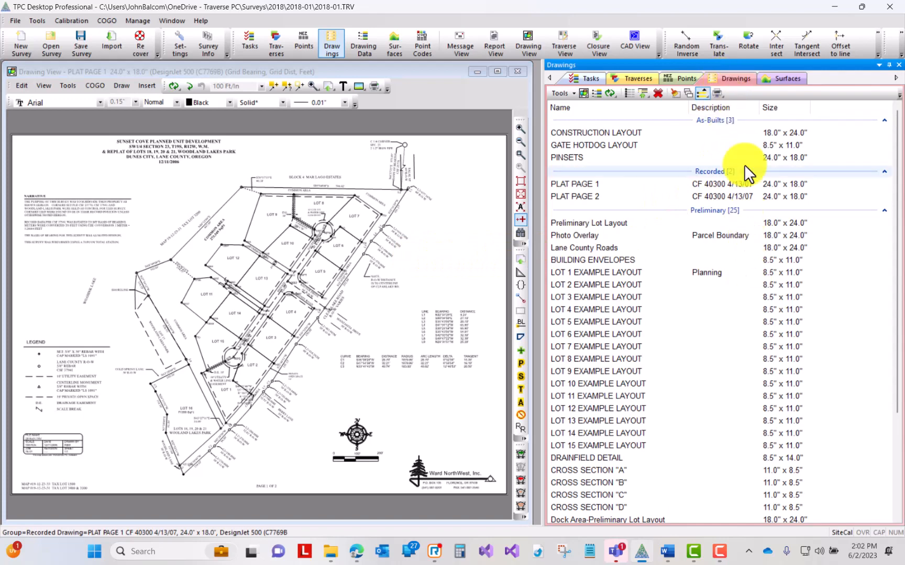
{"action": "scroll", "coordinate": [753, 272], "scroll_direction": "down", "scroll_amount": 4}
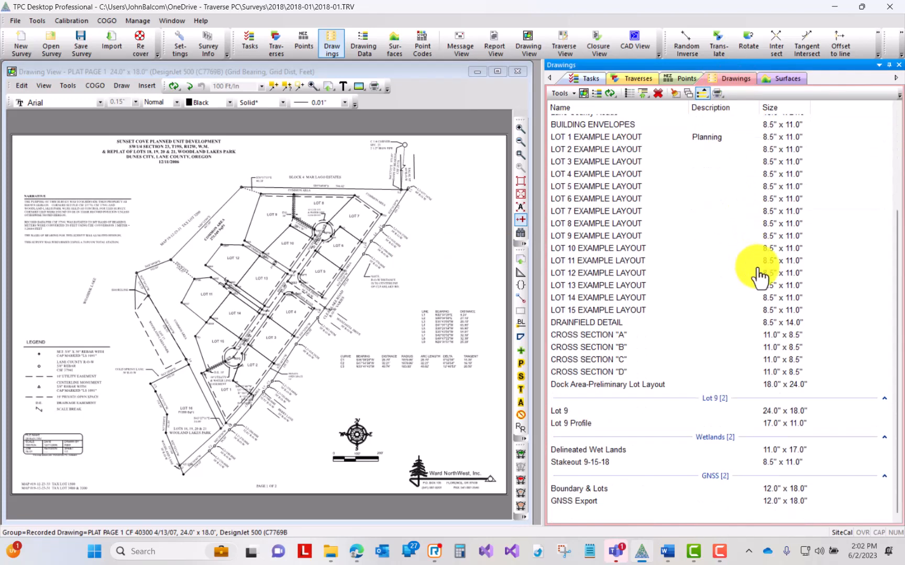
{"action": "double_click", "coordinate": [576, 501]}
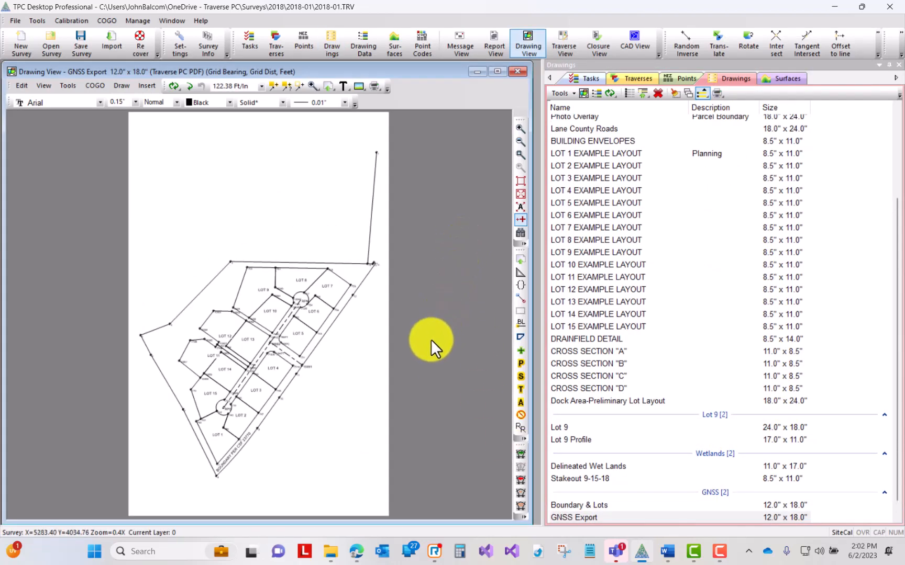
{"action": "left_click", "coordinate": [275, 270]}
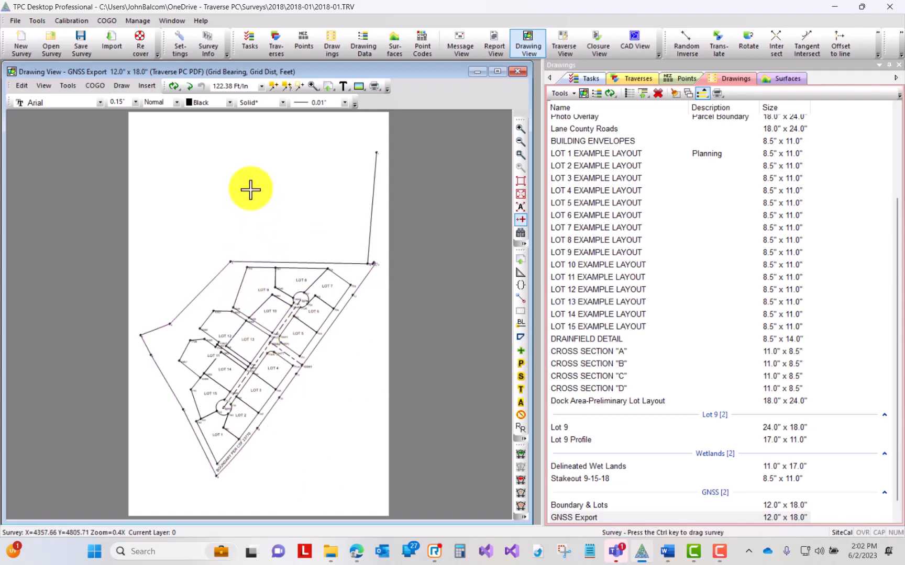
Step: Open the Survey Information and review the survey's Coordinate Reference System and Site Calibration settings
{"action": "left_click", "coordinate": [208, 50]}
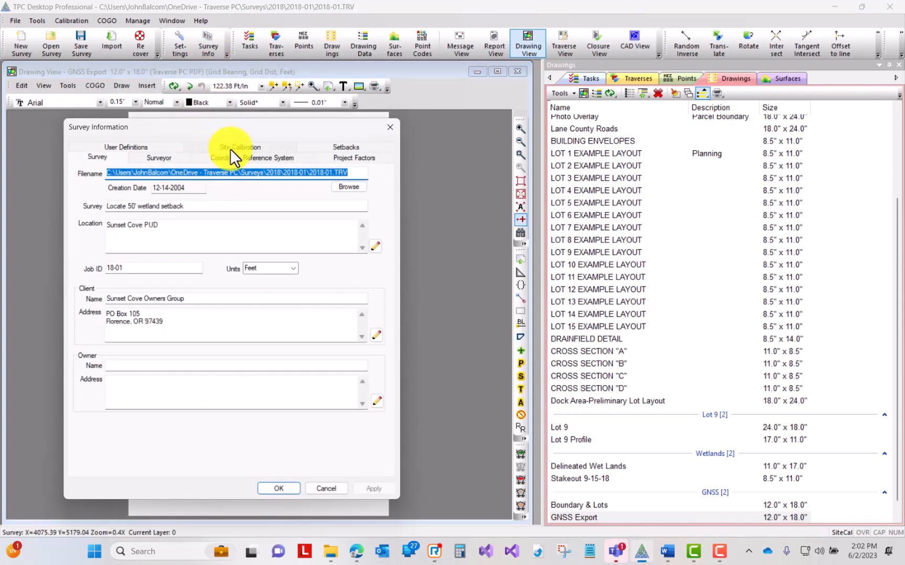
{"action": "left_click", "coordinate": [230, 156]}
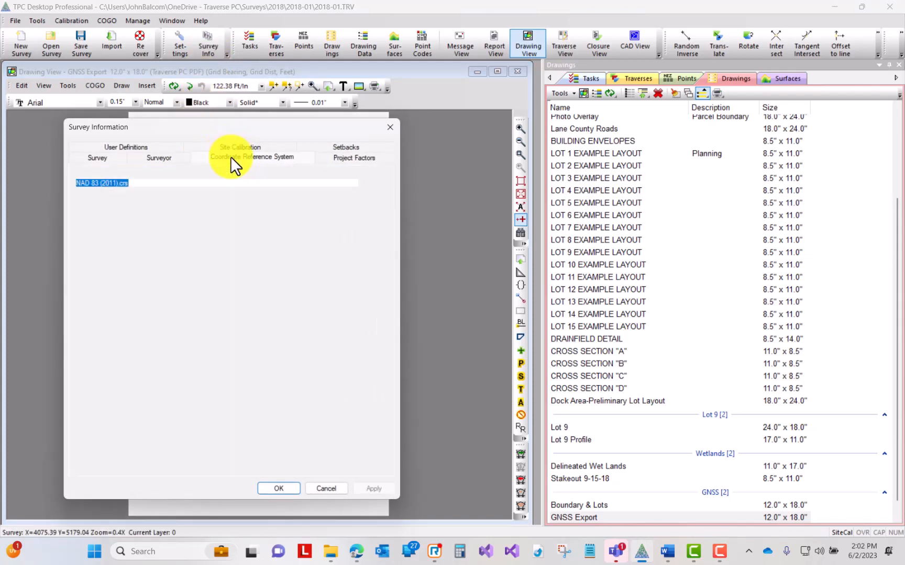
{"action": "left_click", "coordinate": [113, 183]}
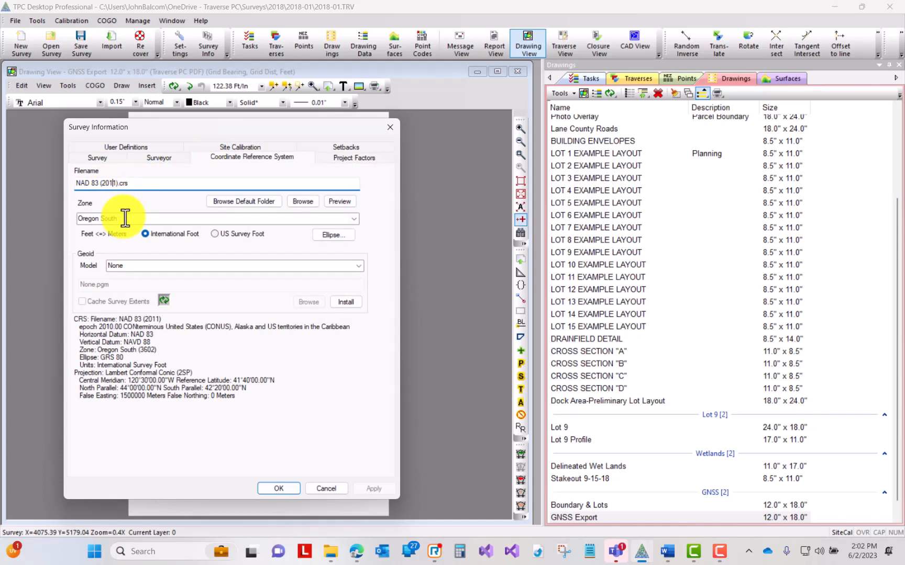
{"action": "left_click", "coordinate": [235, 146]}
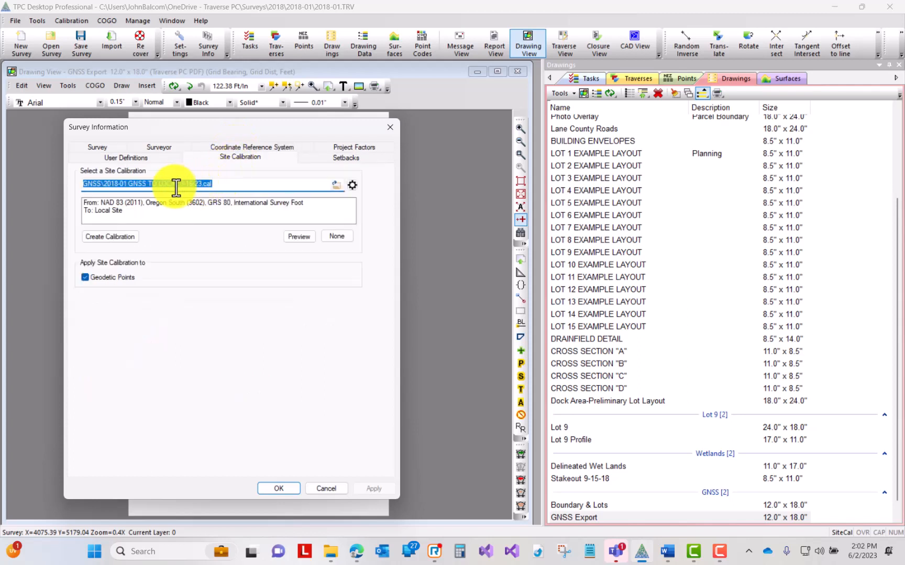
{"action": "left_click", "coordinate": [226, 186]}
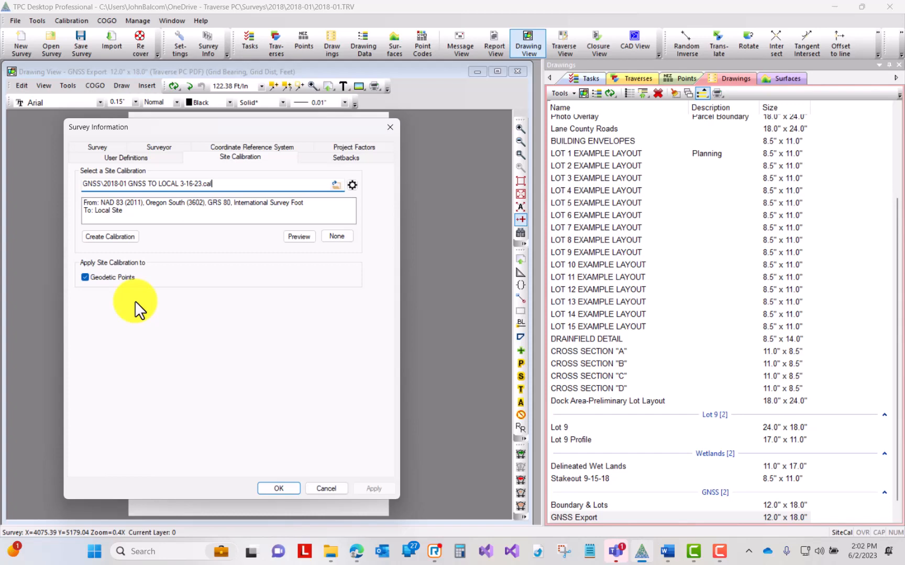
Step: Read the Site Calibration help topic in the browser, return to TPC Desktop and close the Survey Information
{"action": "key", "text": "F1"}
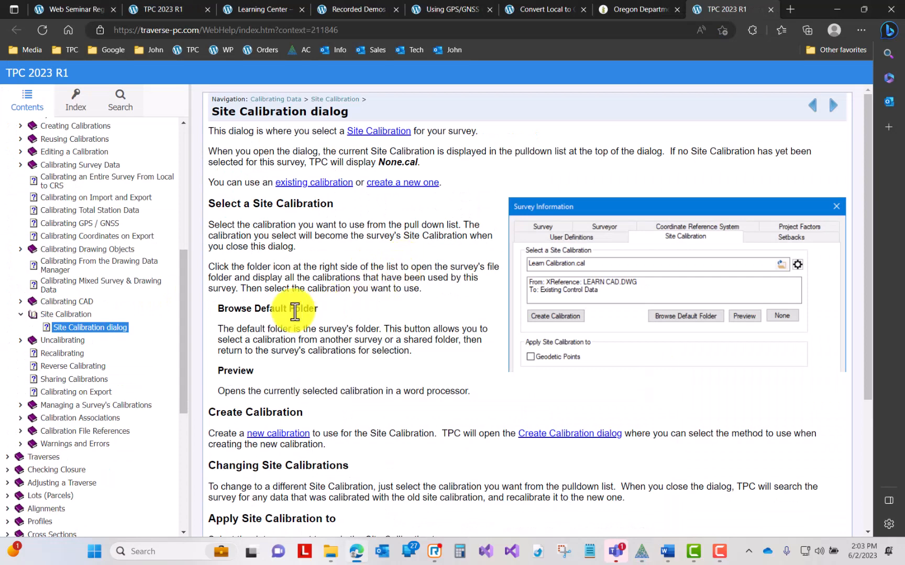
{"action": "left_click", "coordinate": [68, 315]}
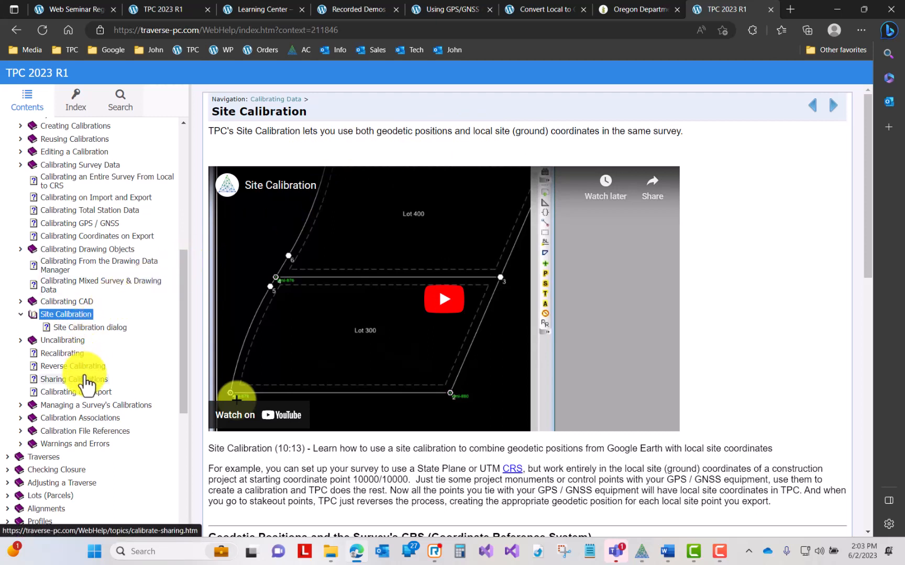
{"action": "scroll", "coordinate": [770, 337], "scroll_direction": "down", "scroll_amount": 8}
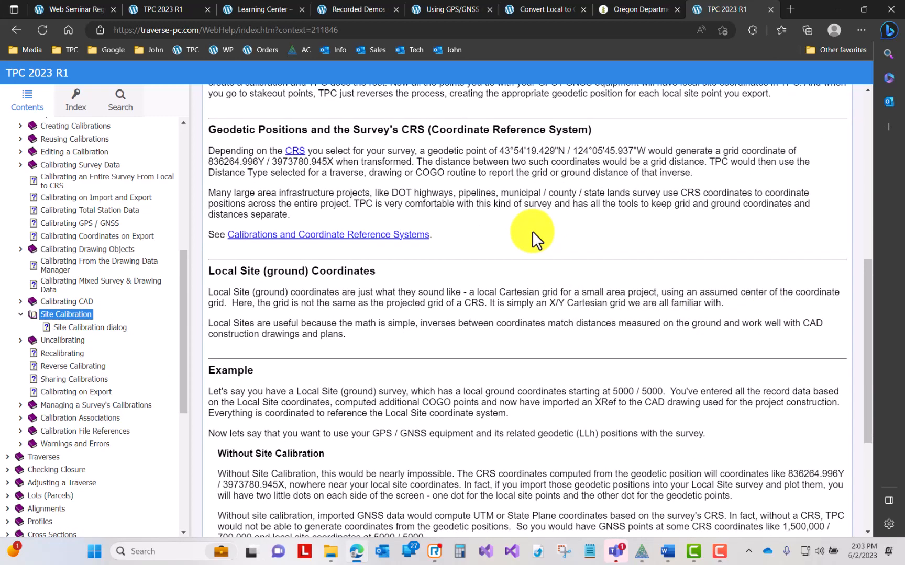
{"action": "left_click", "coordinate": [641, 552]}
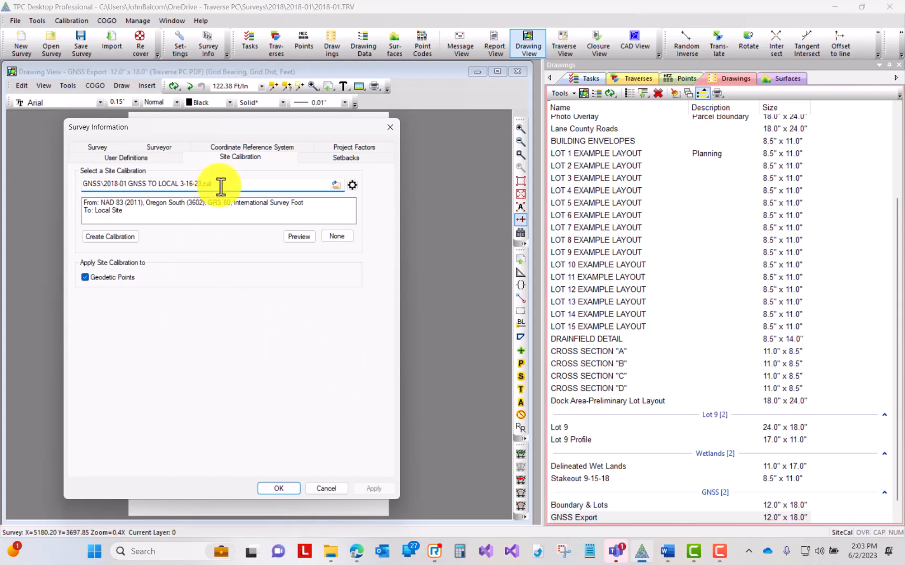
{"action": "left_click", "coordinate": [280, 488]}
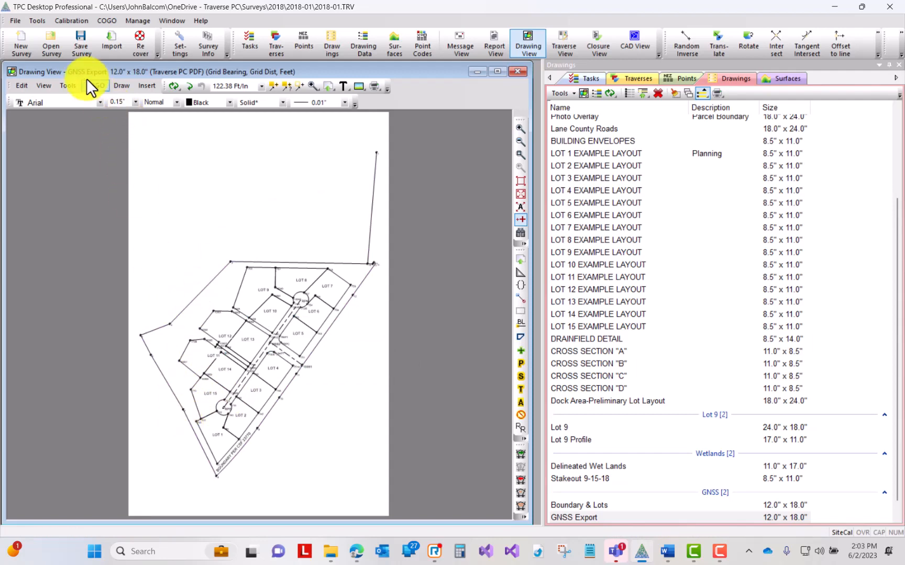
Step: Start an export without saving the survey first, and choose the 18 tagged items in Traverse Manager as its content
{"action": "left_click", "coordinate": [14, 22]}
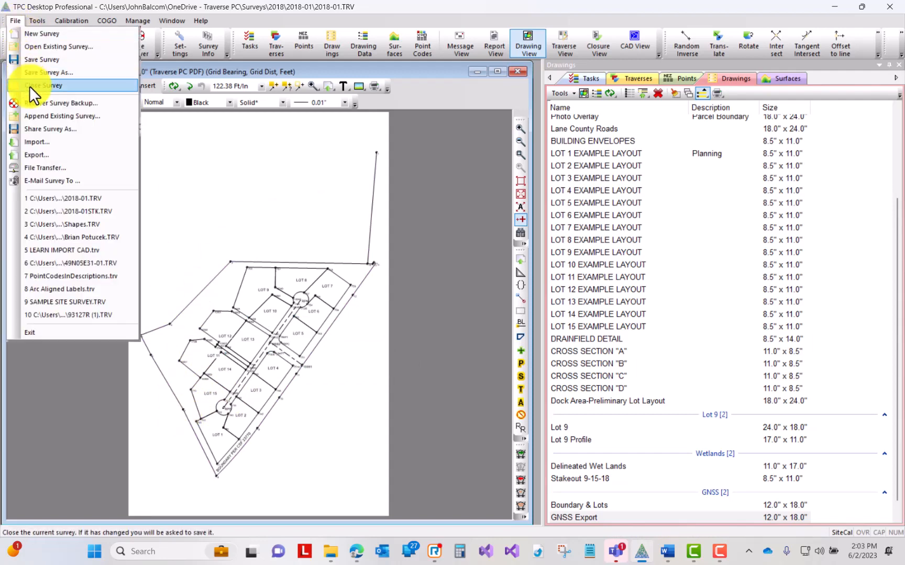
{"action": "left_click", "coordinate": [38, 153]}
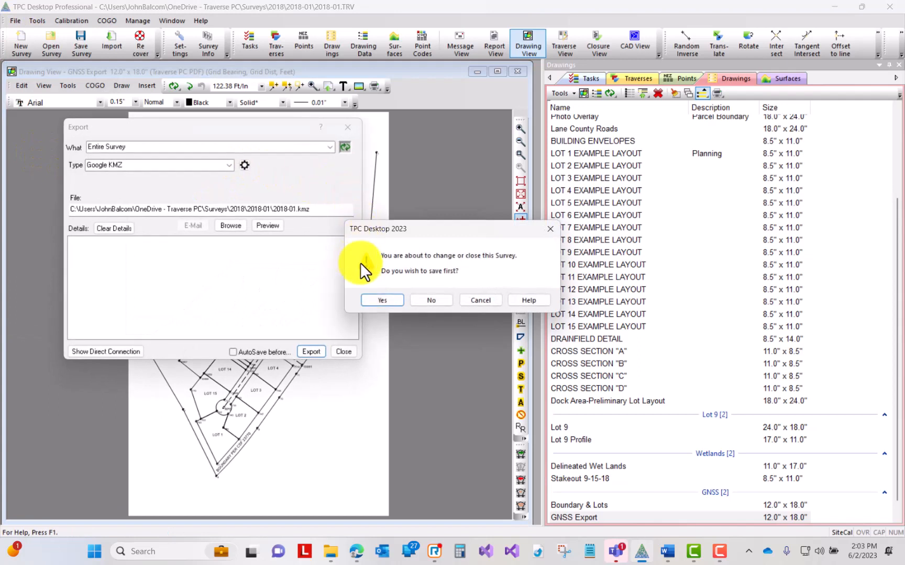
{"action": "left_click", "coordinate": [424, 296]}
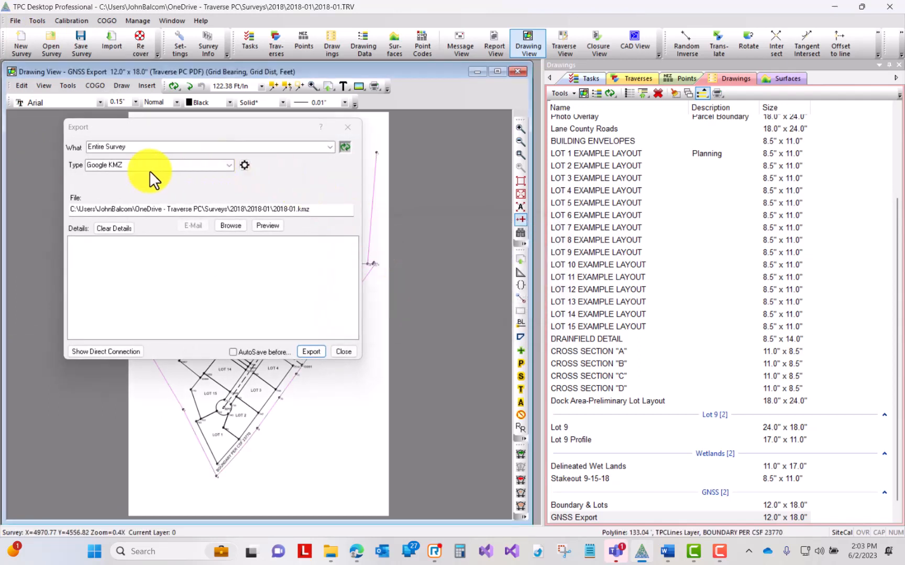
{"action": "left_click", "coordinate": [330, 145]}
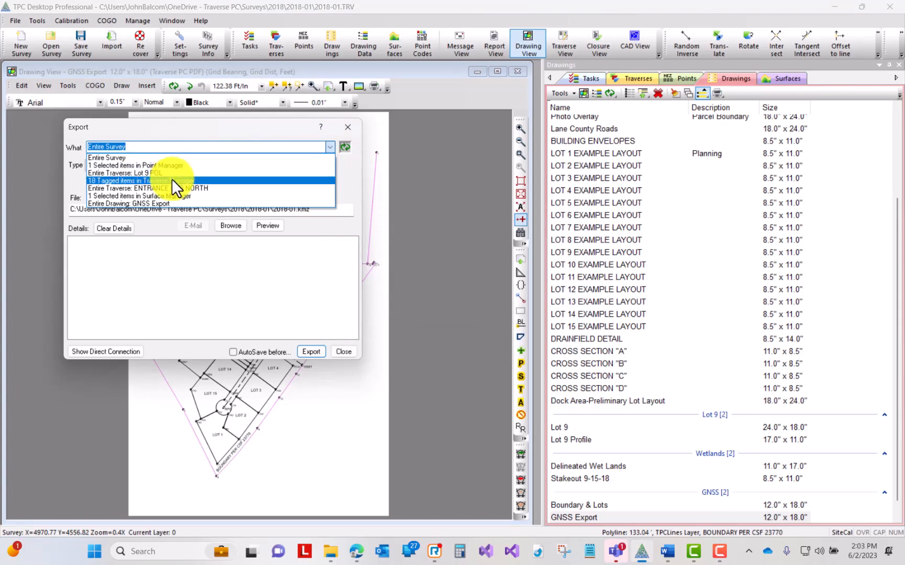
{"action": "left_click", "coordinate": [172, 179]}
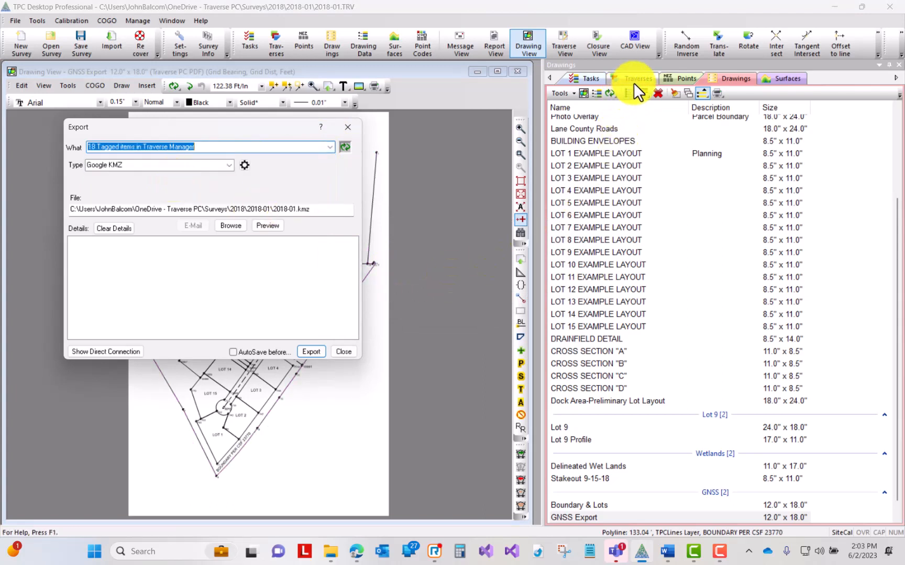
Step: Check which traverses are tagged in the Lots, Streets and Boundaries groups
{"action": "left_click", "coordinate": [634, 81]}
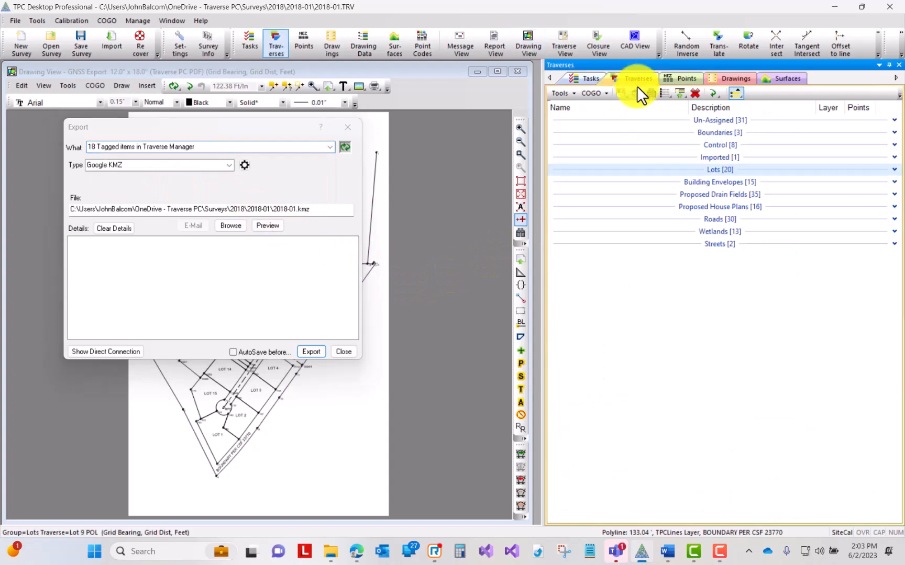
{"action": "left_click", "coordinate": [891, 172]}
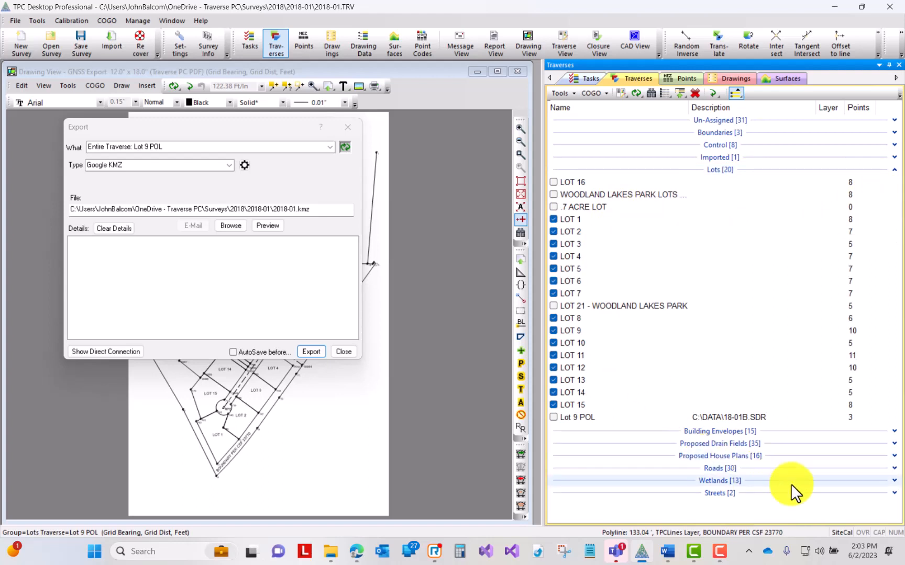
{"action": "left_click", "coordinate": [894, 493]}
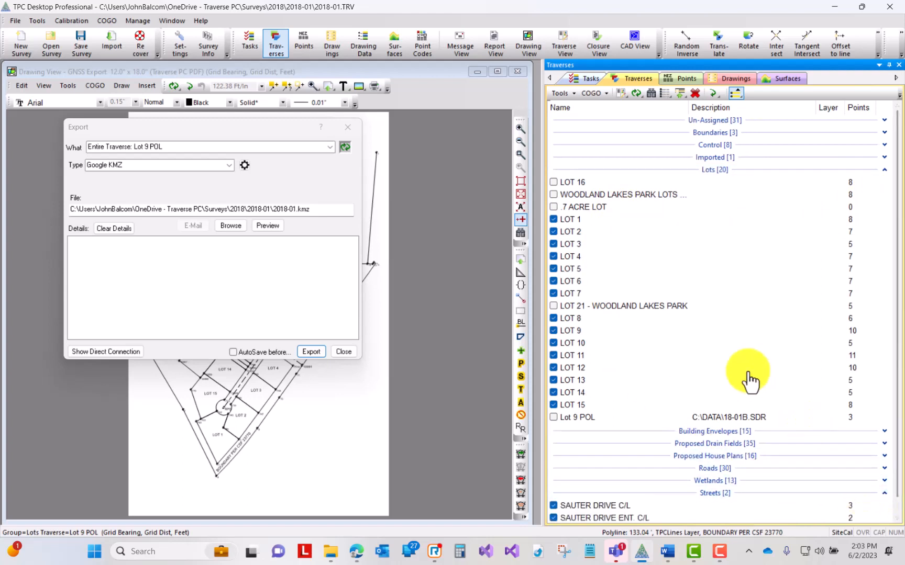
{"action": "scroll", "coordinate": [730, 360], "scroll_direction": "down", "scroll_amount": 1}
{"action": "scroll", "coordinate": [701, 492], "scroll_direction": "up", "scroll_amount": 1}
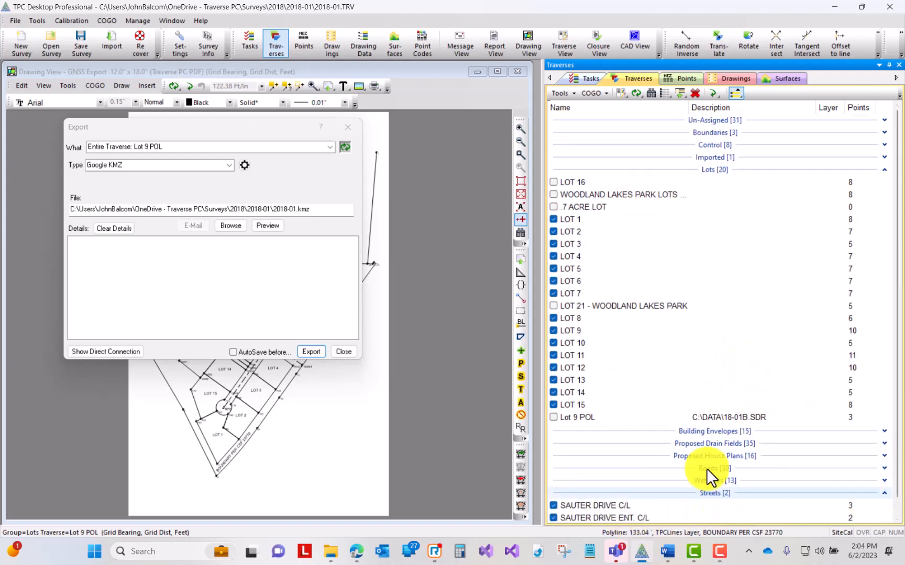
{"action": "left_click", "coordinate": [884, 132]}
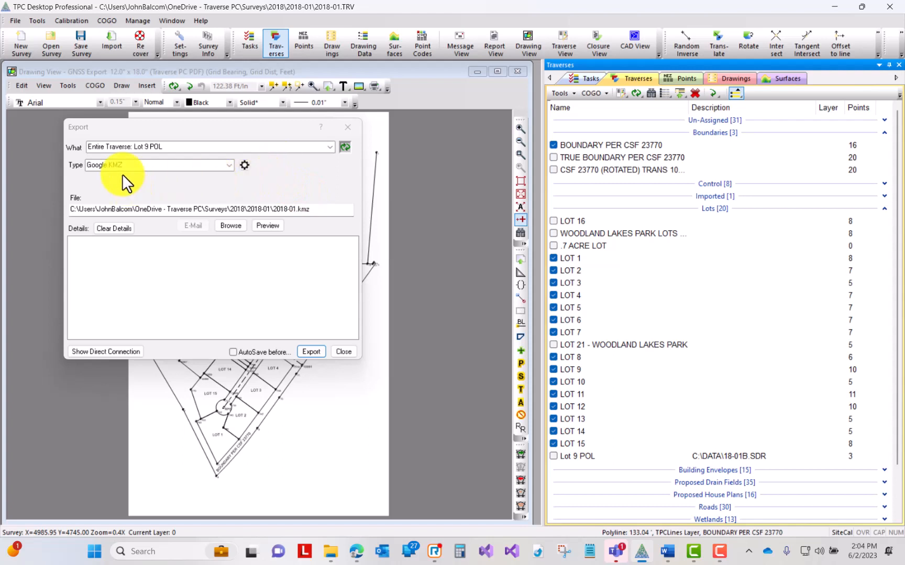
Step: Export the tagged traverses as Google KMZ to lots.kmz in the survey's GNSS folder, replacing the existing file
{"action": "left_click", "coordinate": [233, 225]}
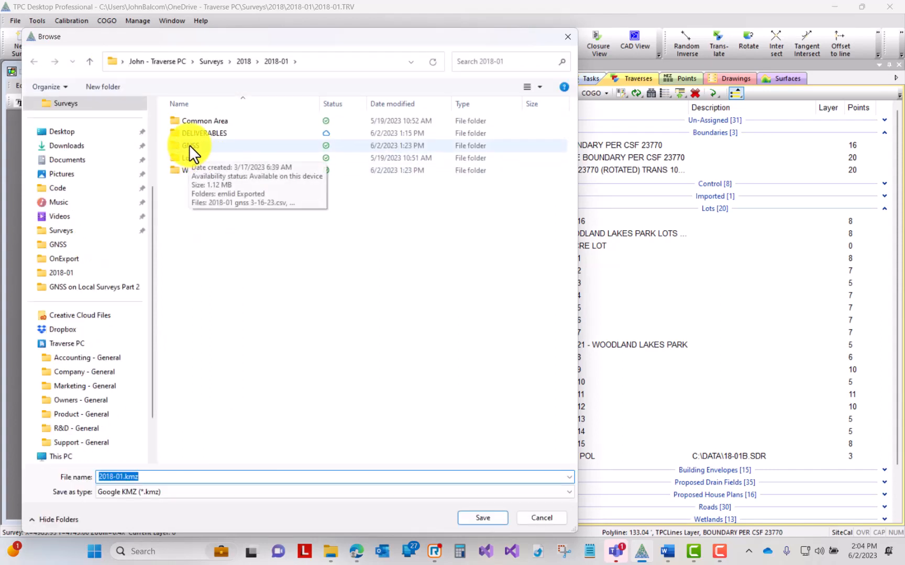
{"action": "double_click", "coordinate": [189, 145]}
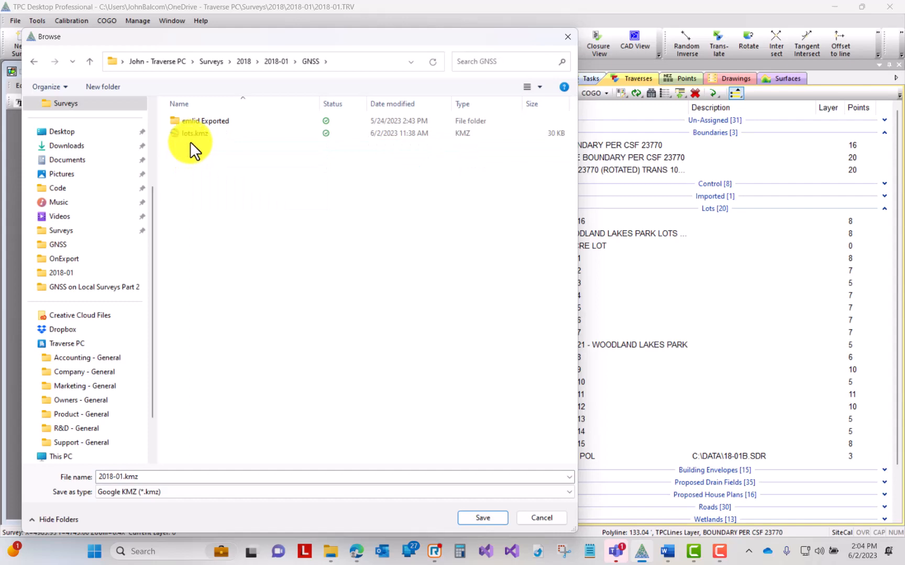
{"action": "left_click", "coordinate": [190, 136]}
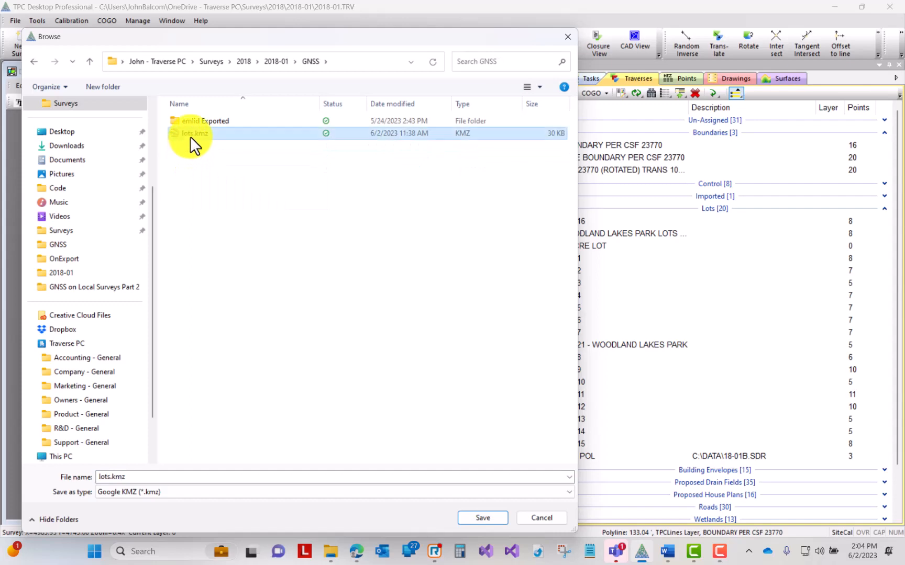
{"action": "left_click", "coordinate": [480, 517]}
{"action": "left_click", "coordinate": [473, 274]}
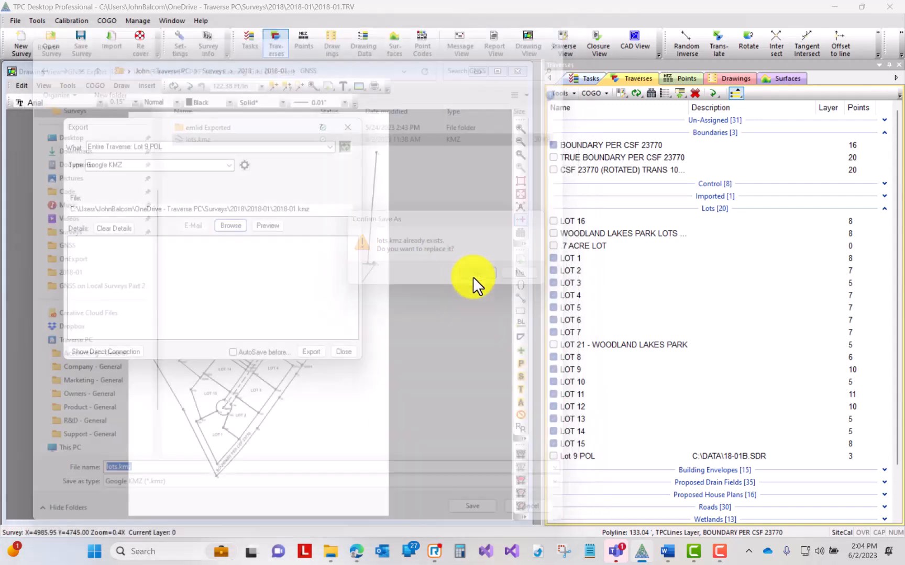
{"action": "left_click", "coordinate": [312, 351]}
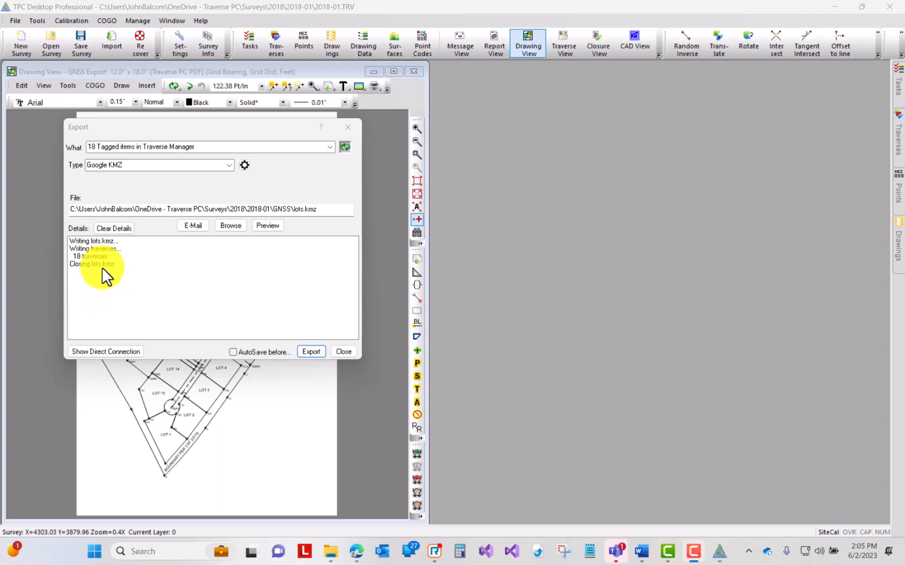
Step: Launch Google Earth Pro, maximize its window and open the exported lots.kmz file
{"action": "left_click", "coordinate": [94, 555]}
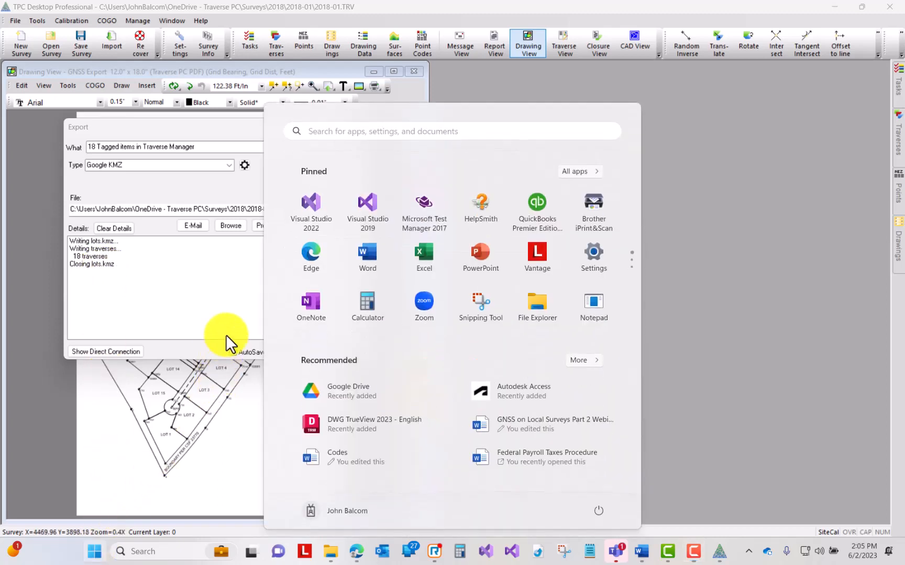
{"action": "scroll", "coordinate": [313, 278], "scroll_direction": "down", "scroll_amount": 5}
{"action": "left_click", "coordinate": [311, 205]}
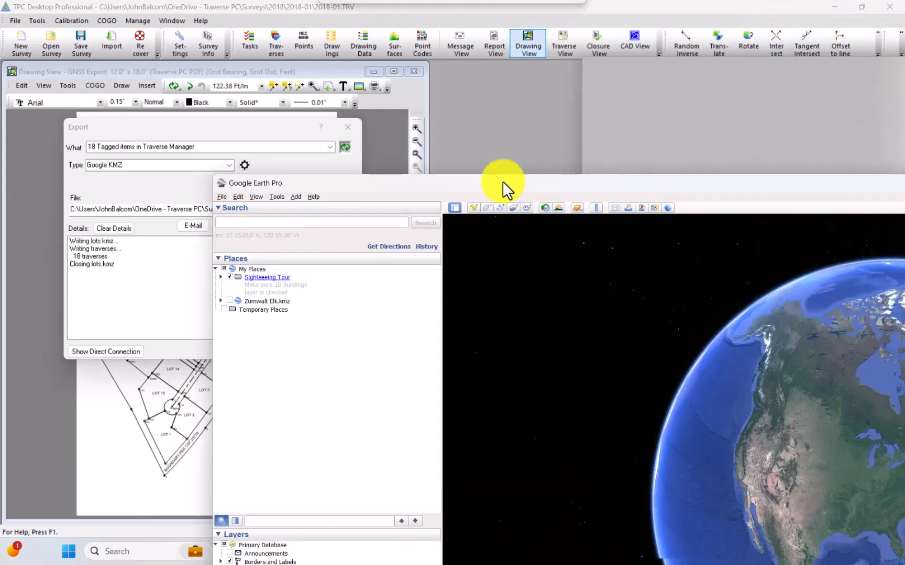
{"action": "left_click_drag", "start_coordinate": [502, 181], "coordinate": [372, 12]}
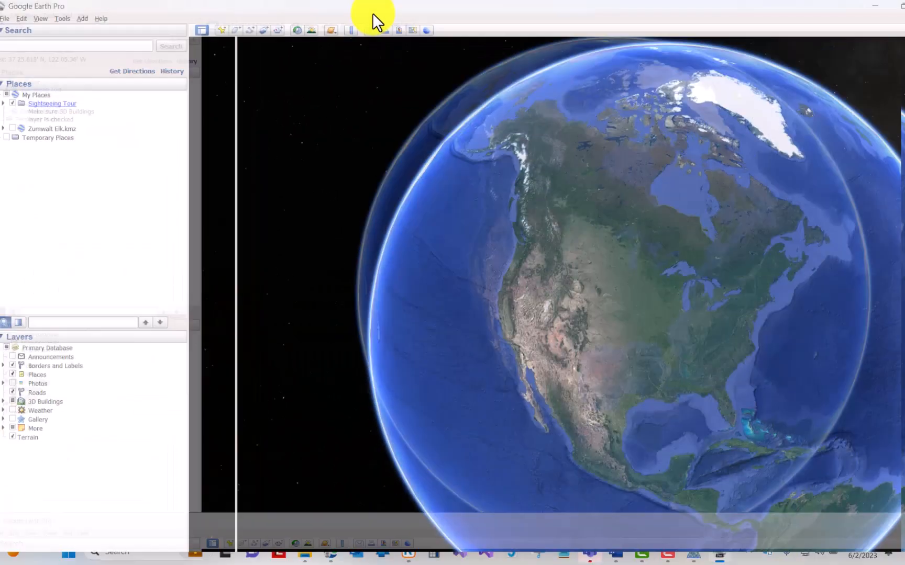
{"action": "left_click", "coordinate": [9, 18]}
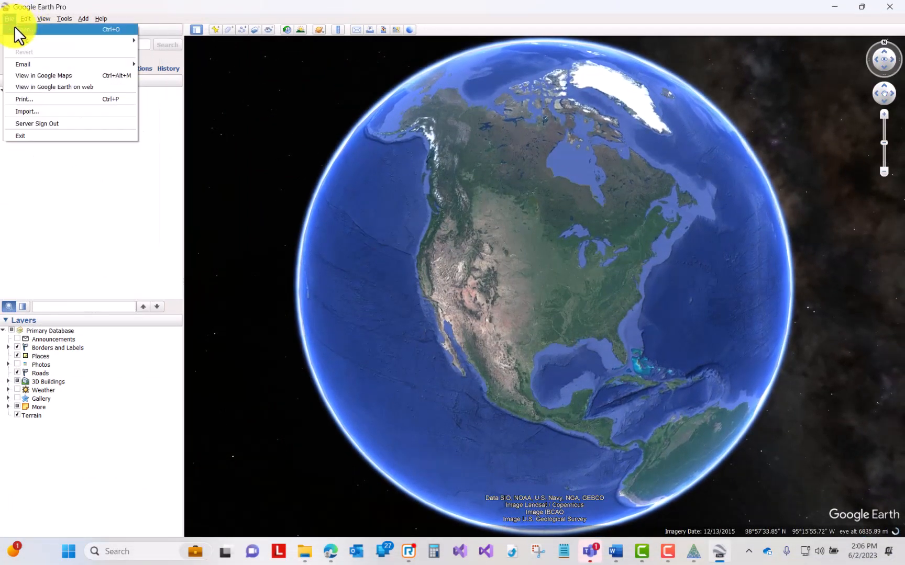
{"action": "left_click", "coordinate": [15, 27]}
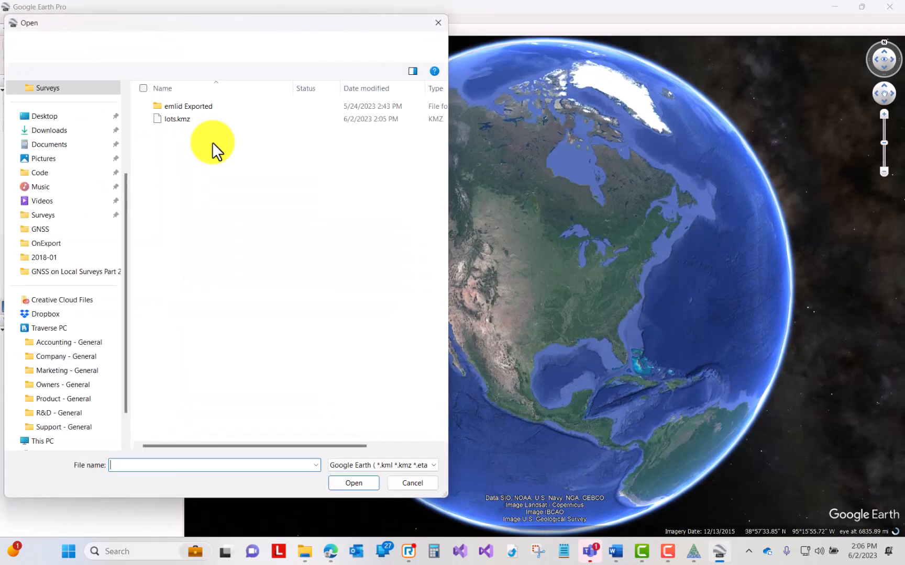
{"action": "double_click", "coordinate": [169, 118]}
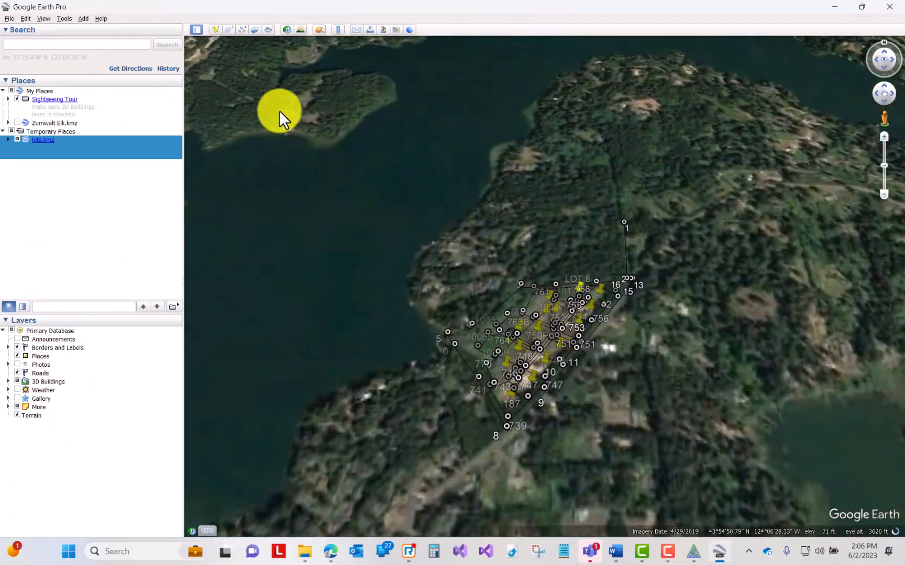
Step: Examine how the exported boundary, lots and streets line up with the aerial imagery in Google Earth
{"action": "scroll", "coordinate": [629, 325], "scroll_direction": "down", "scroll_amount": 3}
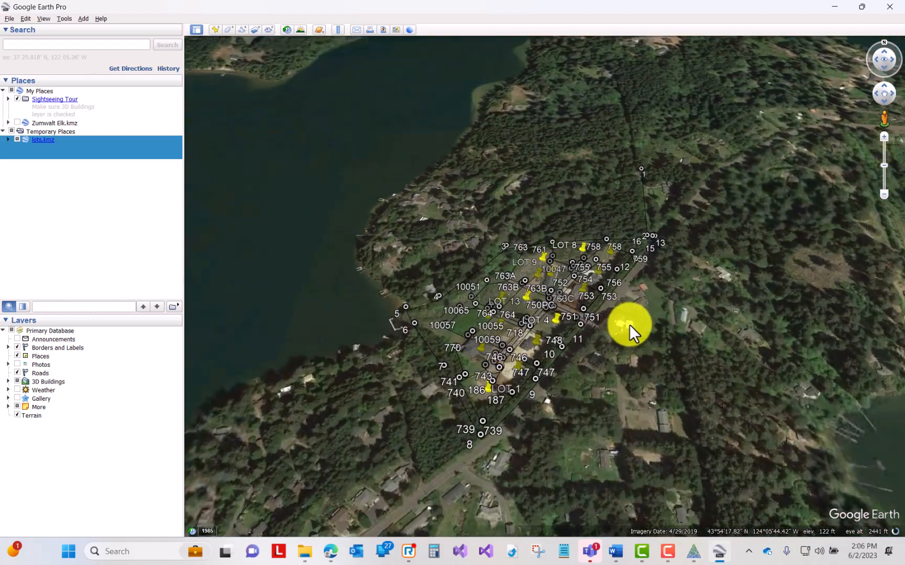
{"action": "scroll", "coordinate": [630, 325], "scroll_direction": "down", "scroll_amount": 2}
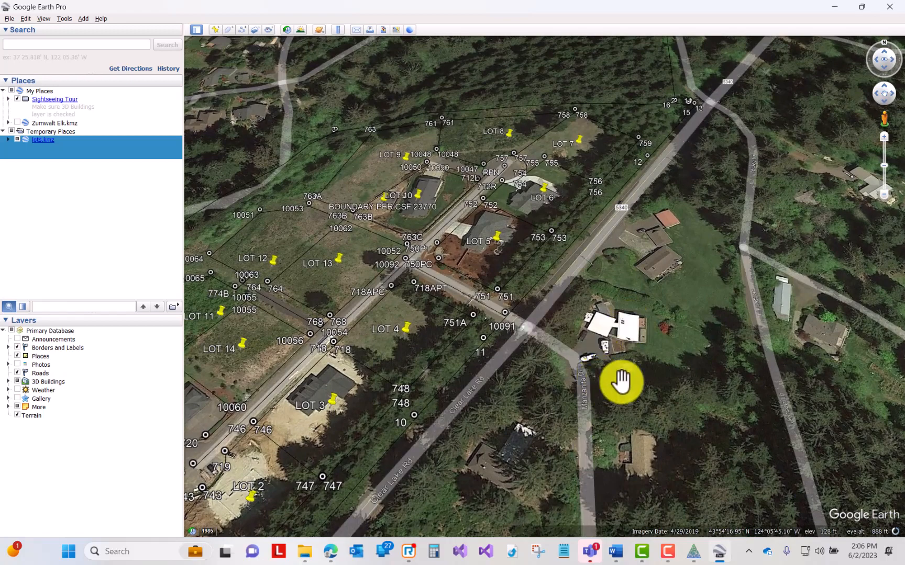
{"action": "scroll", "coordinate": [679, 376], "scroll_direction": "up", "scroll_amount": 1}
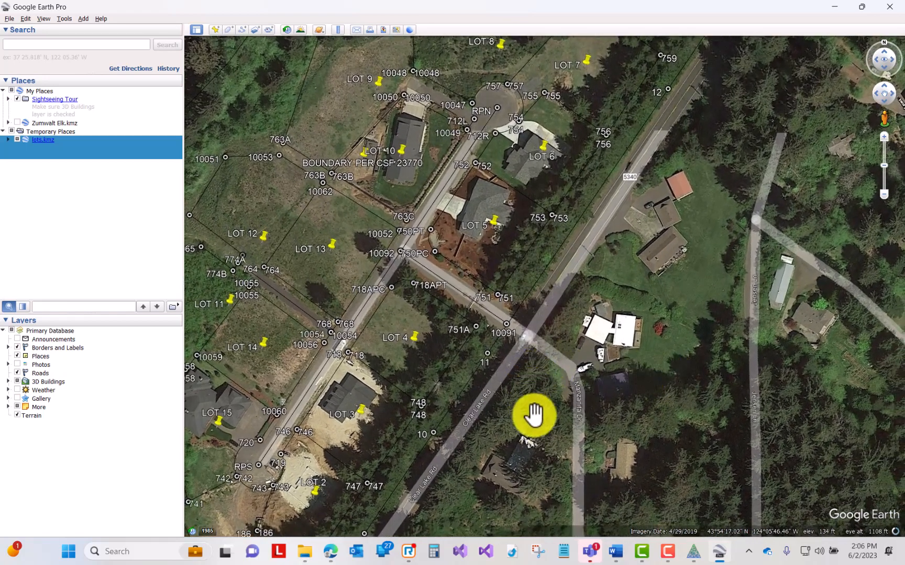
{"action": "left_click_drag", "start_coordinate": [531, 414], "coordinate": [670, 381]}
{"action": "scroll", "coordinate": [671, 382], "scroll_direction": "up", "scroll_amount": 2}
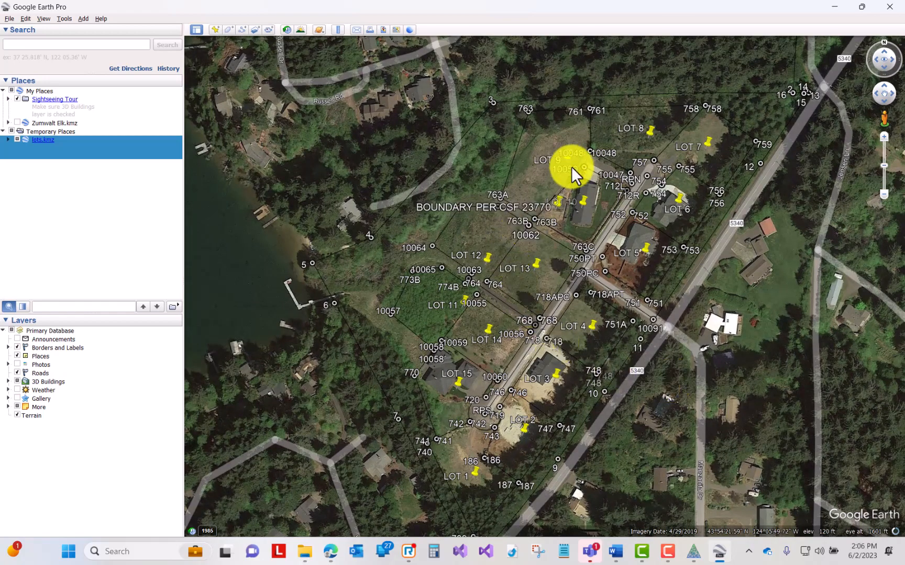
Step: Inspect how the lot lines around Lots 9, 10 and 13 fit the houses and cul-de-sac in the aerial imagery
{"action": "scroll", "coordinate": [596, 213], "scroll_direction": "down", "scroll_amount": 1}
{"action": "scroll", "coordinate": [596, 213], "scroll_direction": "down", "scroll_amount": 3}
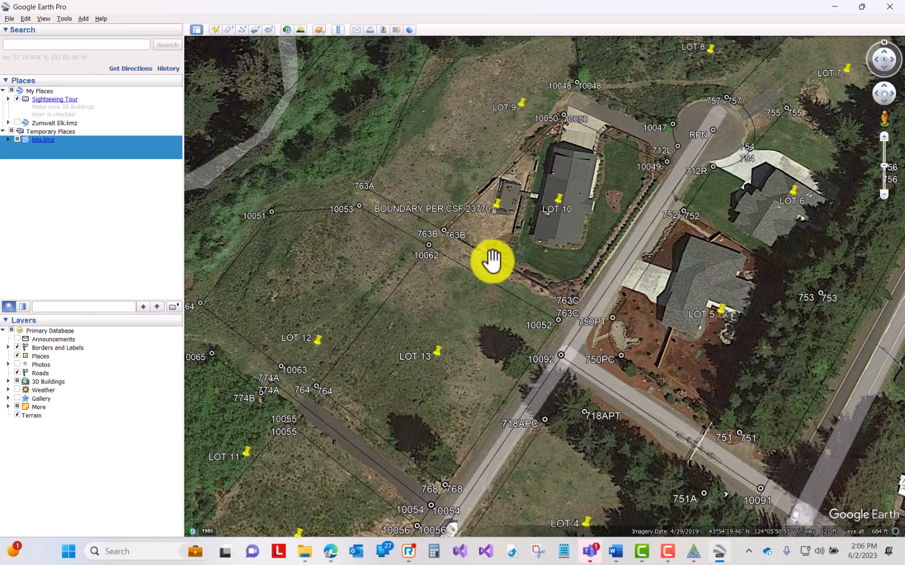
{"action": "left_click_drag", "start_coordinate": [468, 147], "coordinate": [515, 312]}
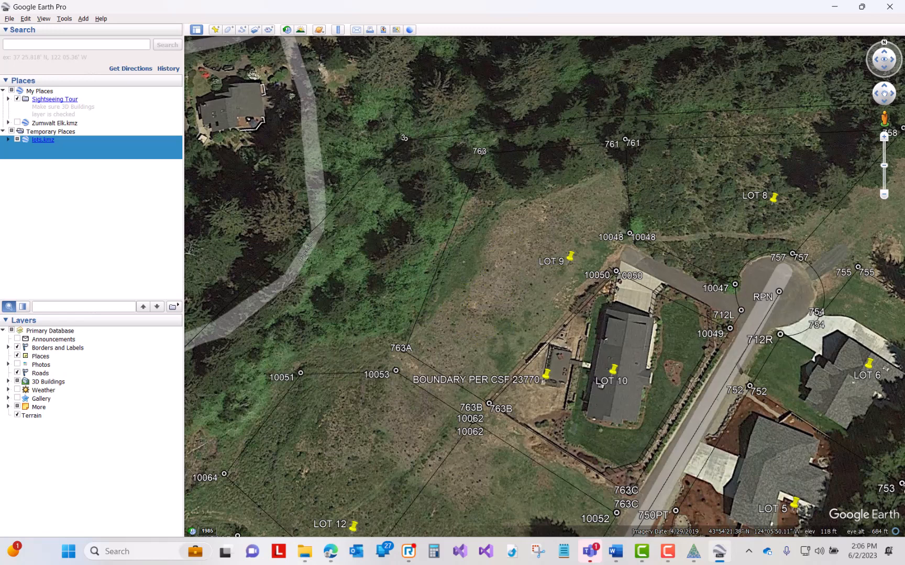
Step: Close Google Earth Pro, discarding the temporary places, and close the Export dialog in TPC
{"action": "left_click", "coordinate": [890, 6]}
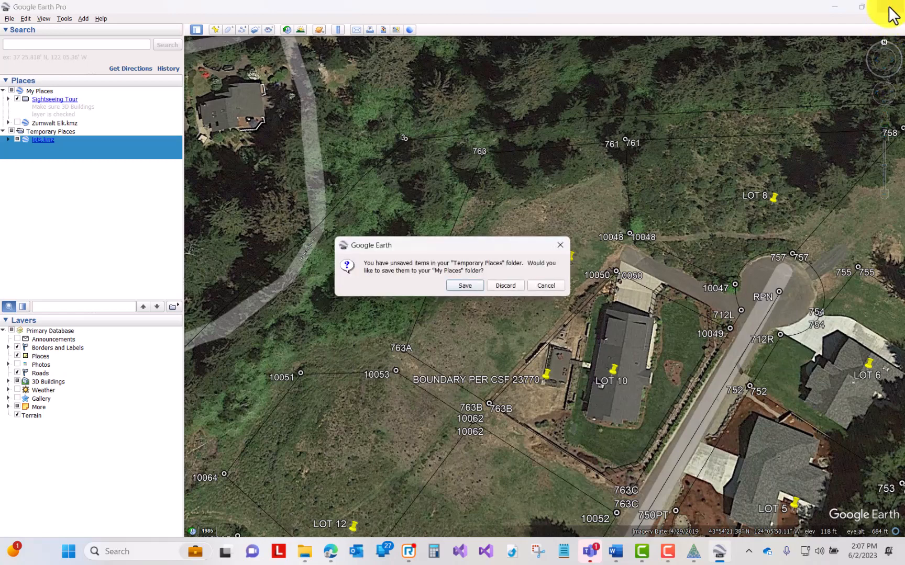
{"action": "left_click", "coordinate": [502, 283]}
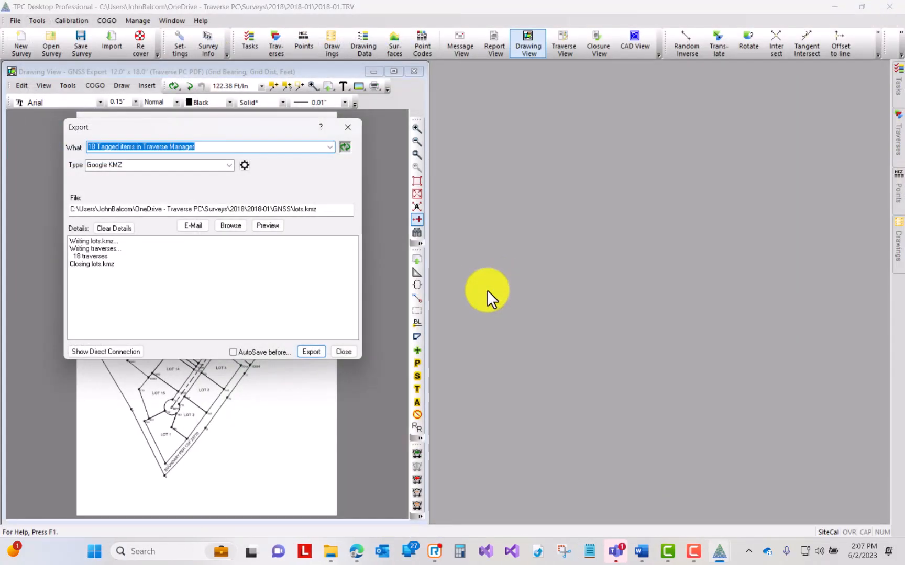
{"action": "left_click", "coordinate": [347, 127]}
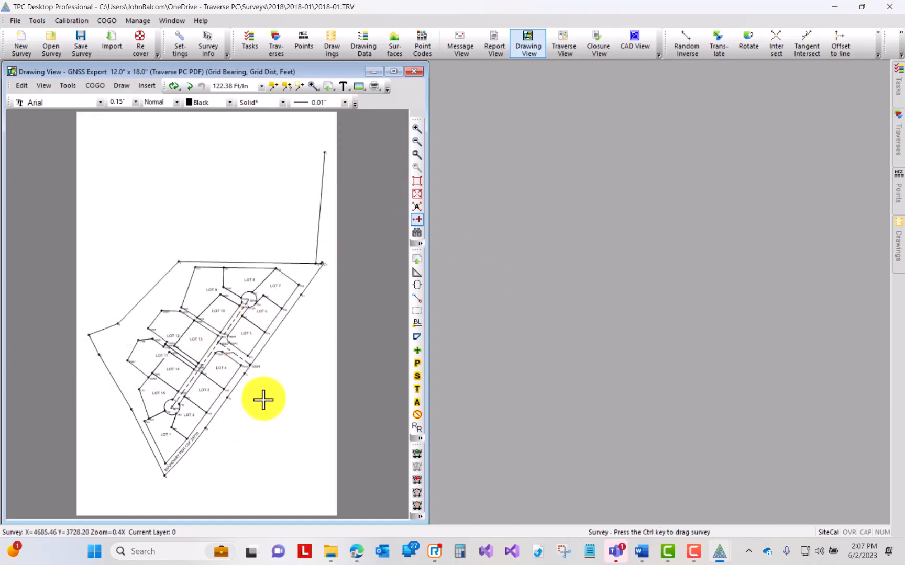
Step: Review the site calibration assigned in the survey information and close it without changes
{"action": "left_click", "coordinate": [204, 46]}
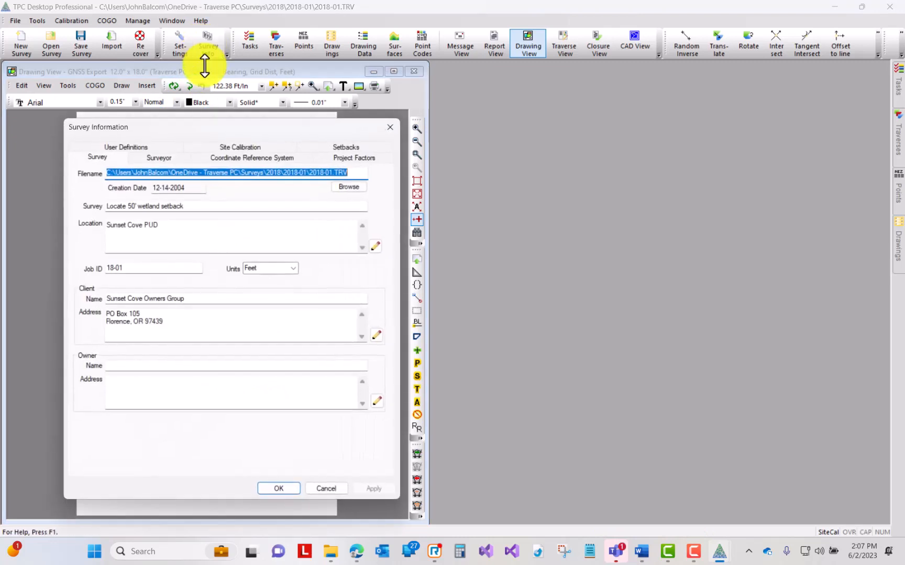
{"action": "left_click", "coordinate": [252, 146]}
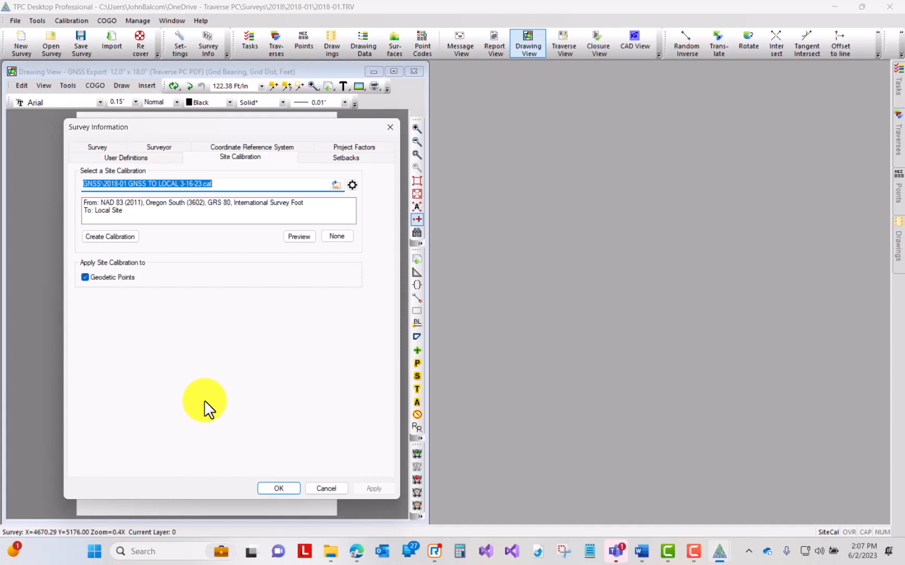
{"action": "left_click", "coordinate": [388, 127]}
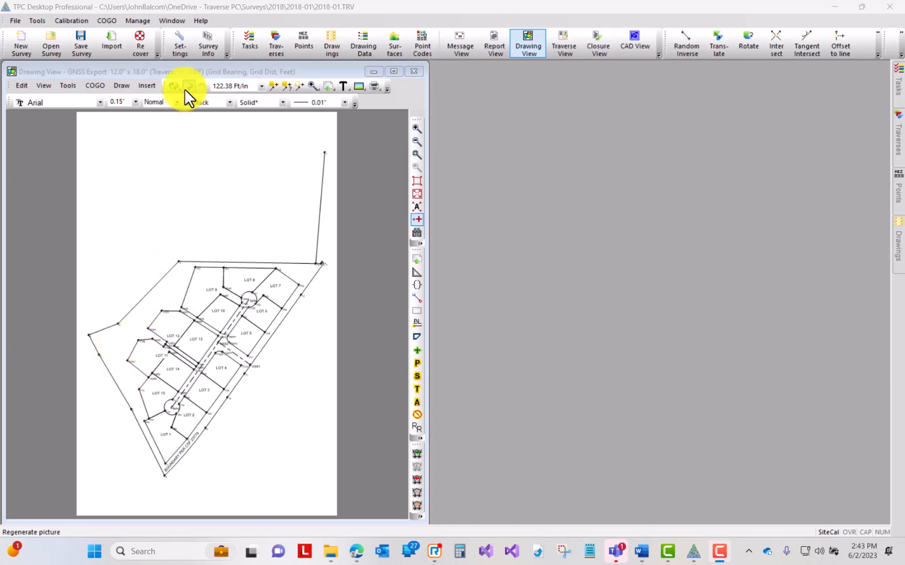
Step: Start exporting the GNSS Export drawing without saving the survey, and choose the tagged Traverse Manager items as the export content
{"action": "left_click", "coordinate": [182, 71]}
{"action": "right_click", "coordinate": [186, 166]}
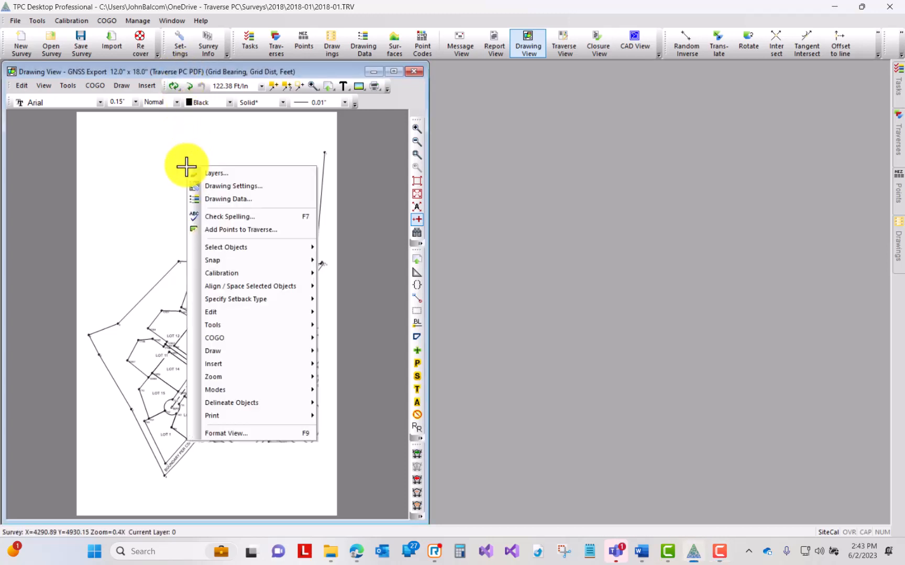
{"action": "mouse_move", "coordinate": [306, 338]}
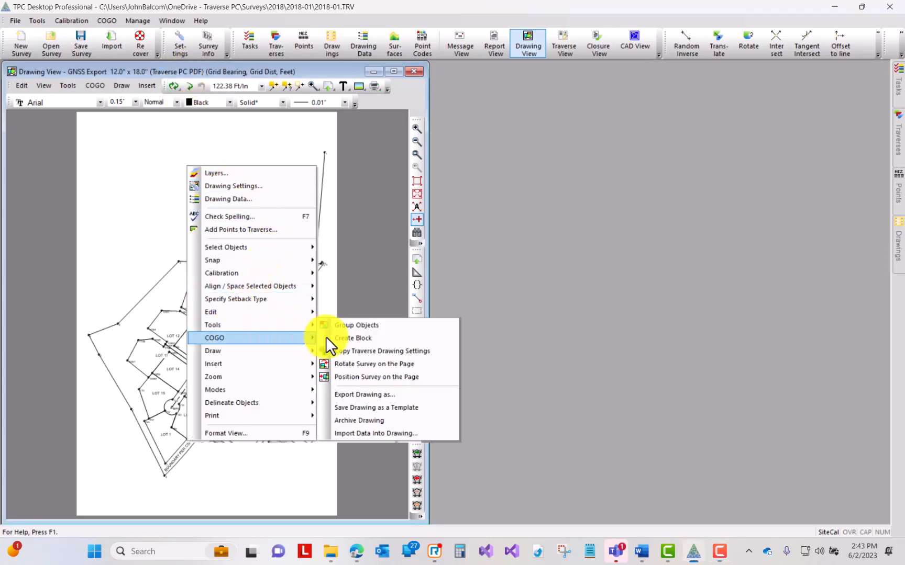
{"action": "left_click", "coordinate": [362, 393]}
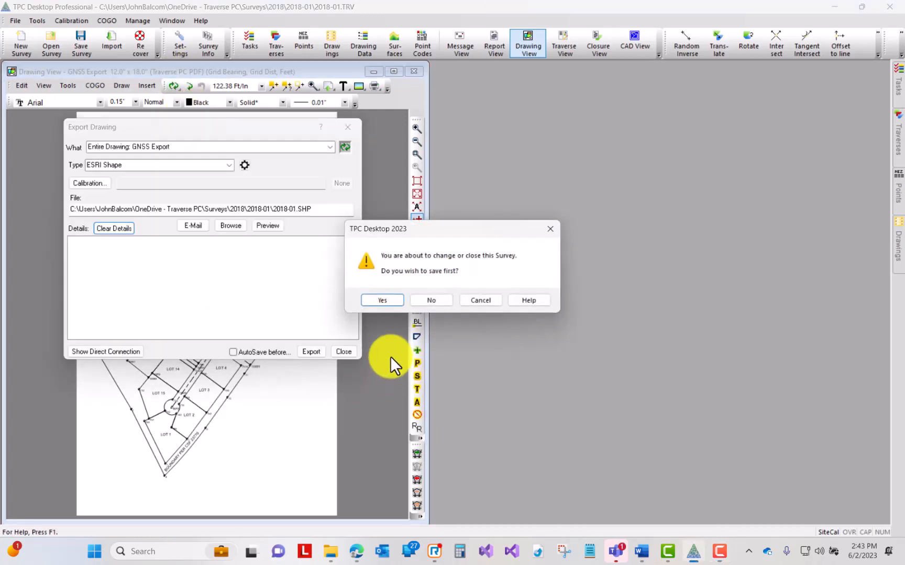
{"action": "left_click", "coordinate": [441, 299]}
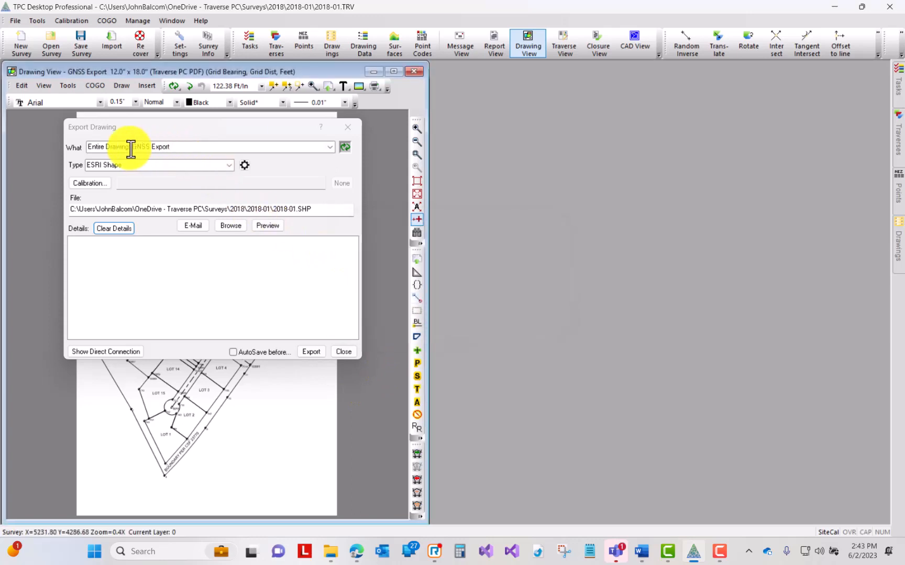
{"action": "left_click", "coordinate": [329, 147]}
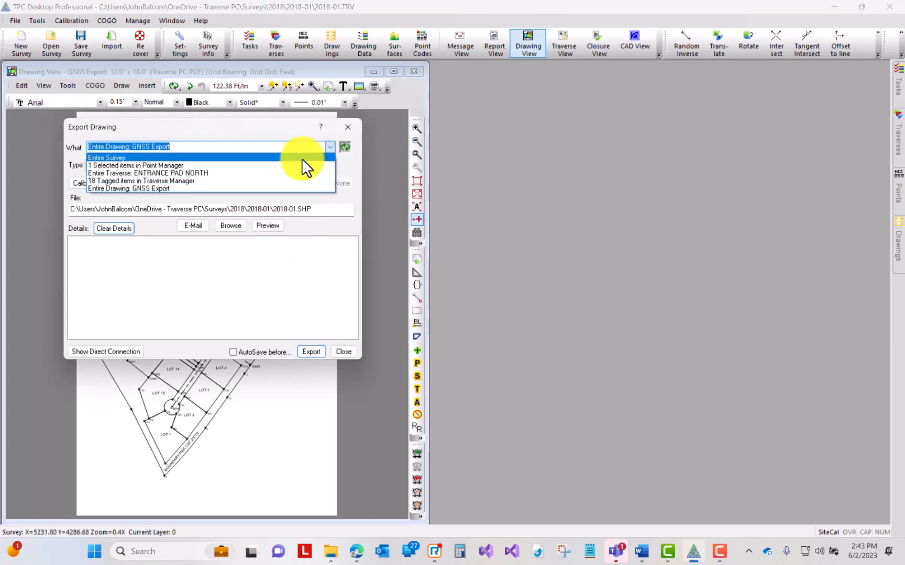
{"action": "left_click", "coordinate": [144, 179]}
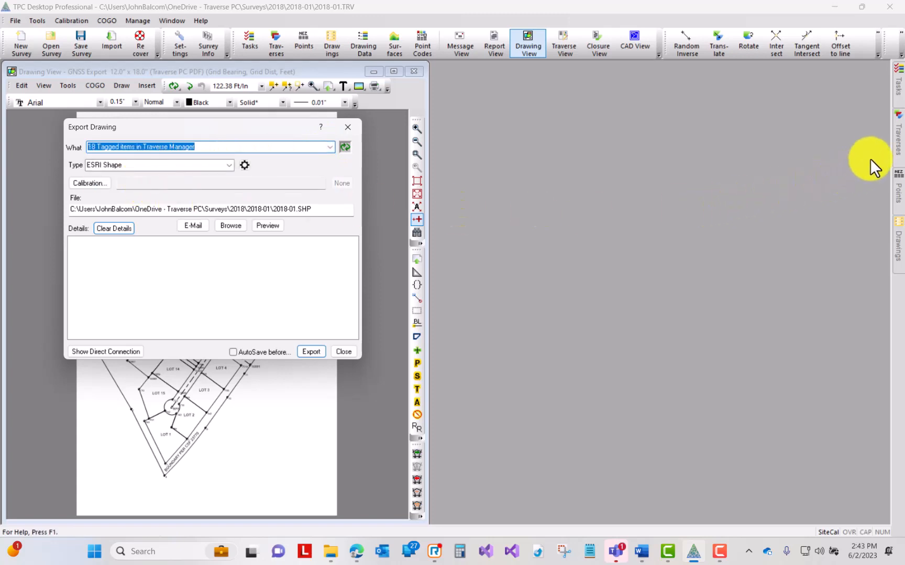
Step: Dock and widen the Traverses manager, and expand the Lots, Streets and Boundaries groups to check which traverses are tagged
{"action": "left_click", "coordinate": [897, 137]}
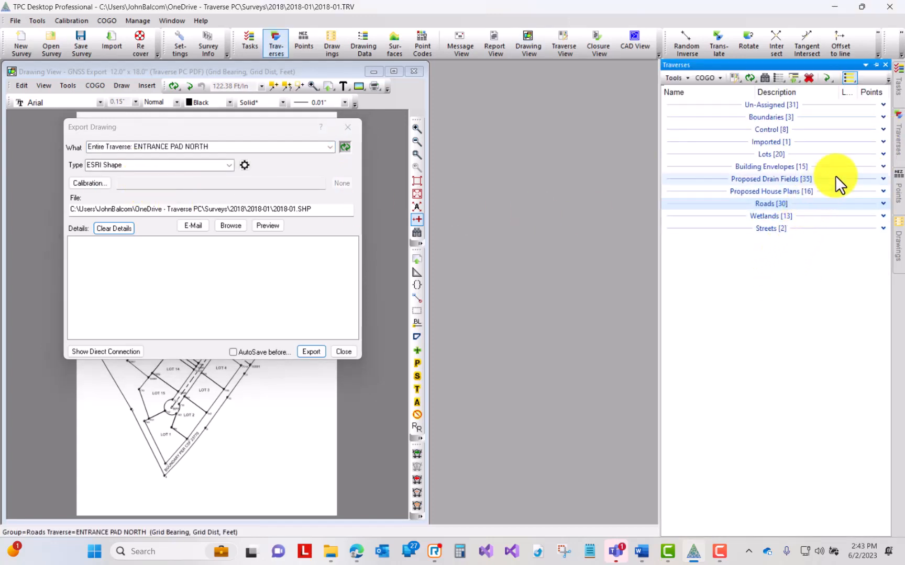
{"action": "left_click", "coordinate": [880, 154]}
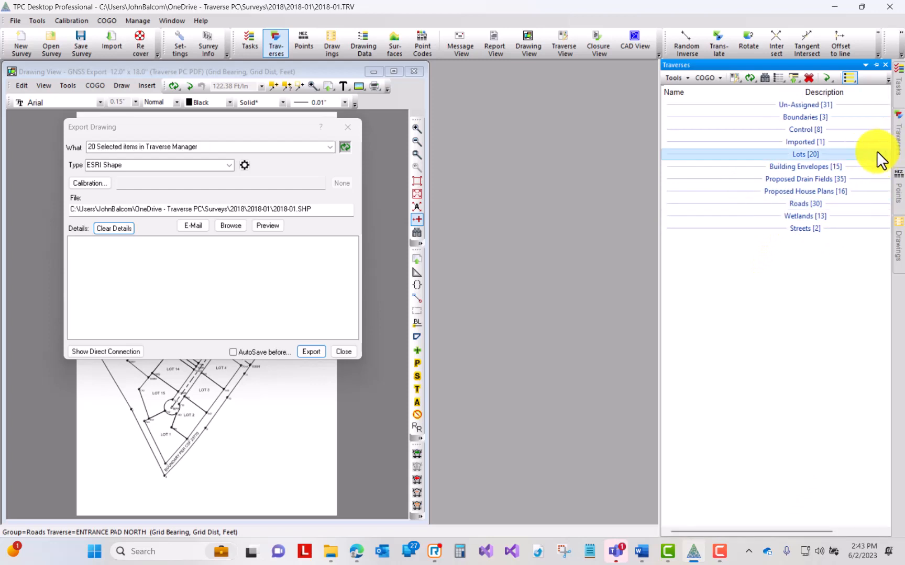
{"action": "left_click", "coordinate": [876, 64]}
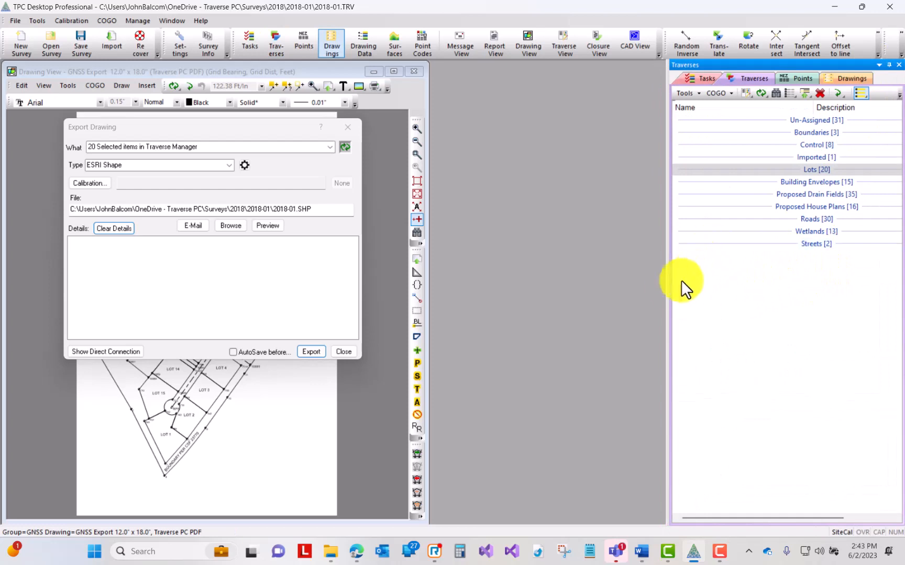
{"action": "left_click_drag", "start_coordinate": [667, 287], "coordinate": [584, 297]}
{"action": "left_click", "coordinate": [894, 170]}
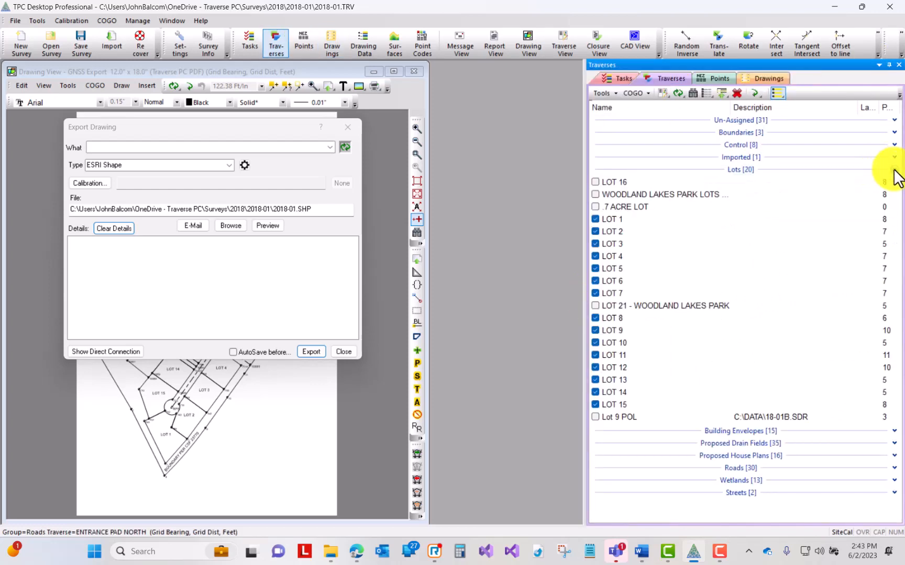
{"action": "left_click", "coordinate": [894, 493]}
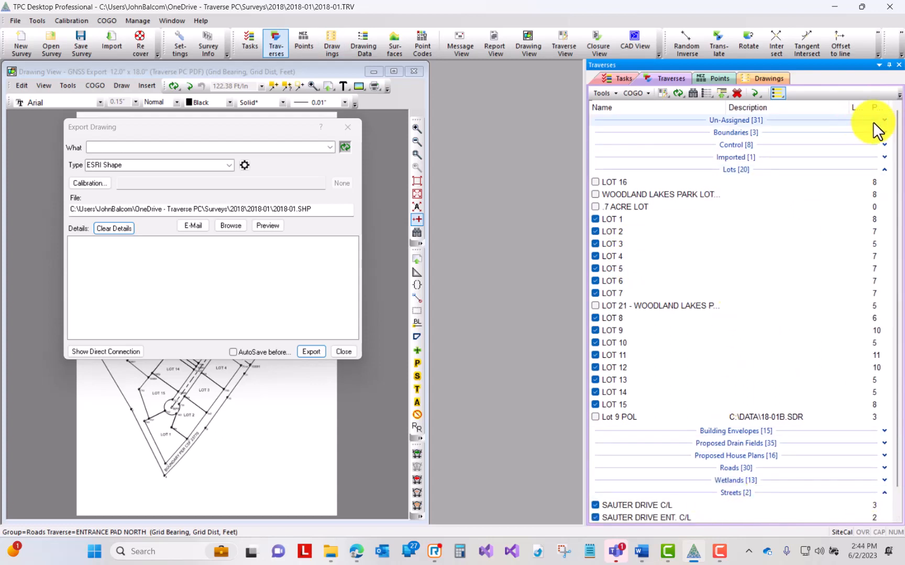
{"action": "left_click", "coordinate": [884, 132]}
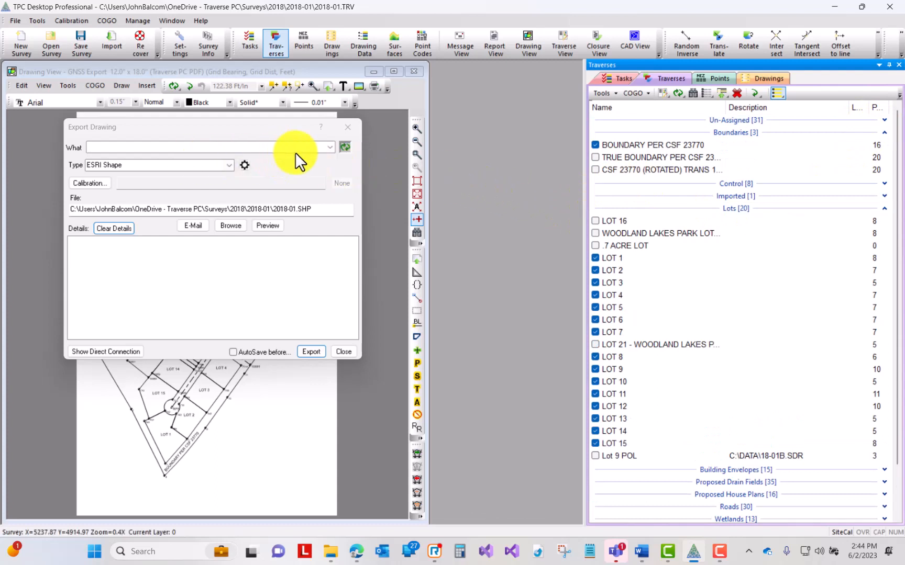
Step: Select the tagged Traverse Manager items for the ESRI Shape export and set its coordinate system to Projected
{"action": "left_click", "coordinate": [329, 146]}
{"action": "left_click", "coordinate": [151, 181]}
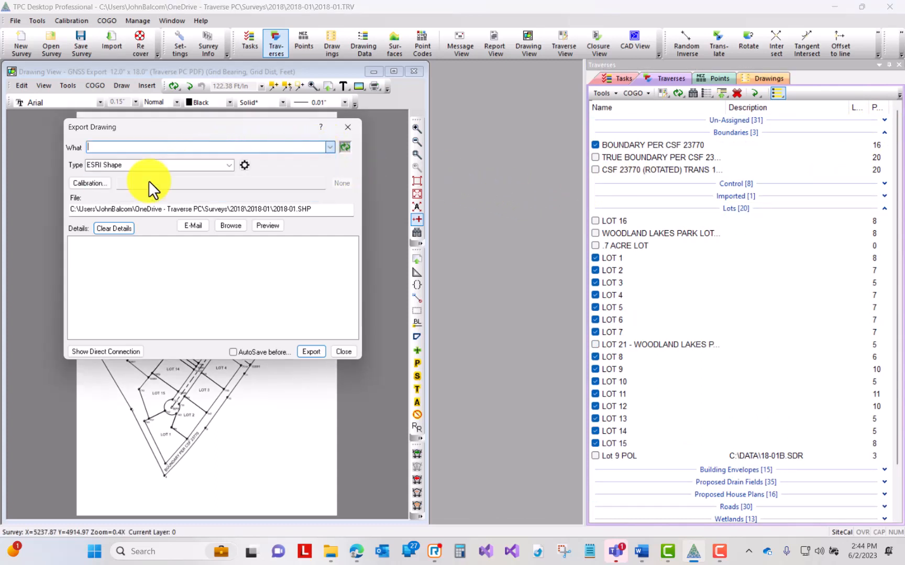
{"action": "left_click", "coordinate": [244, 165]}
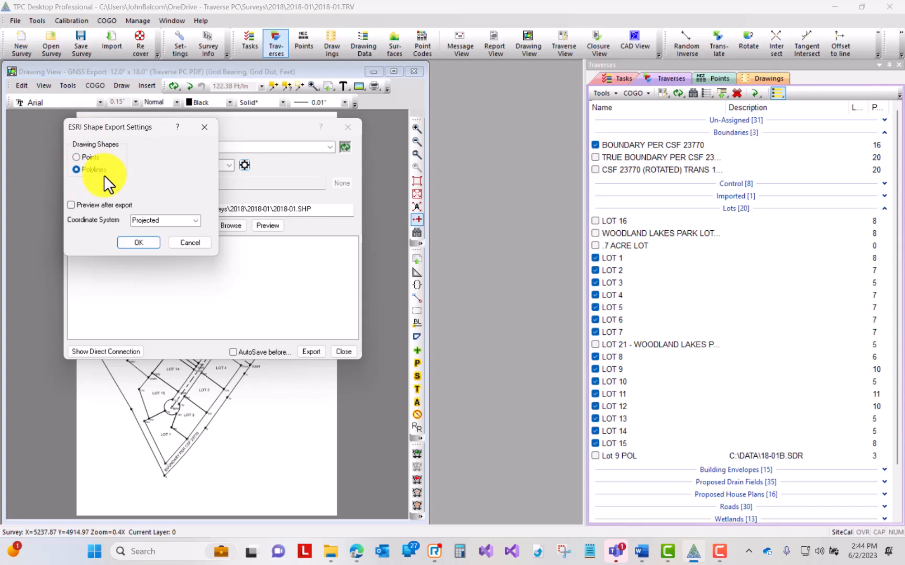
{"action": "left_click", "coordinate": [192, 217]}
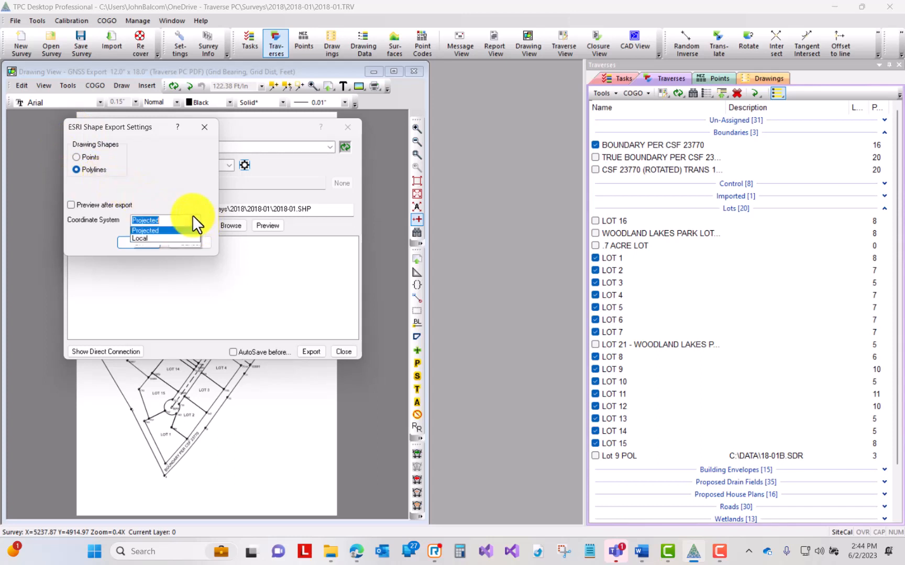
{"action": "left_click", "coordinate": [175, 227]}
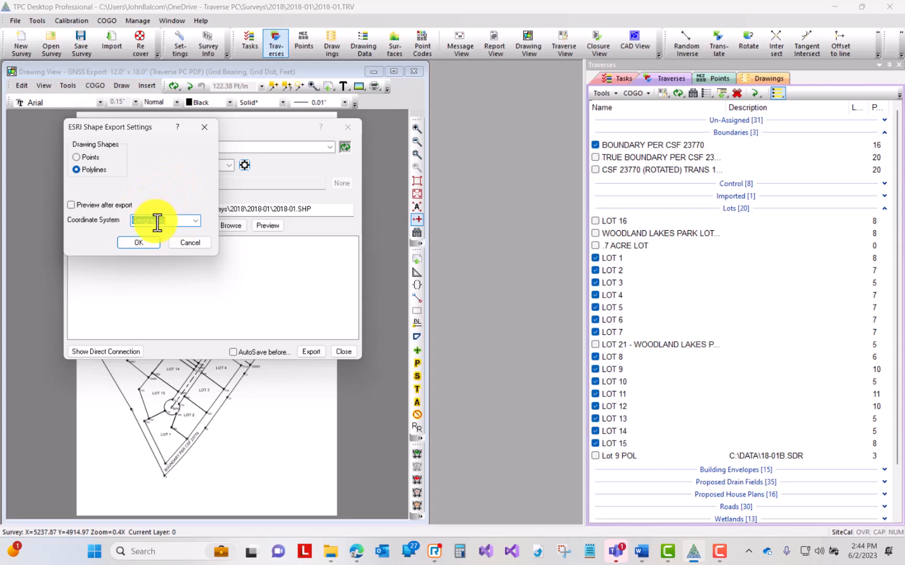
{"action": "left_click", "coordinate": [193, 221]}
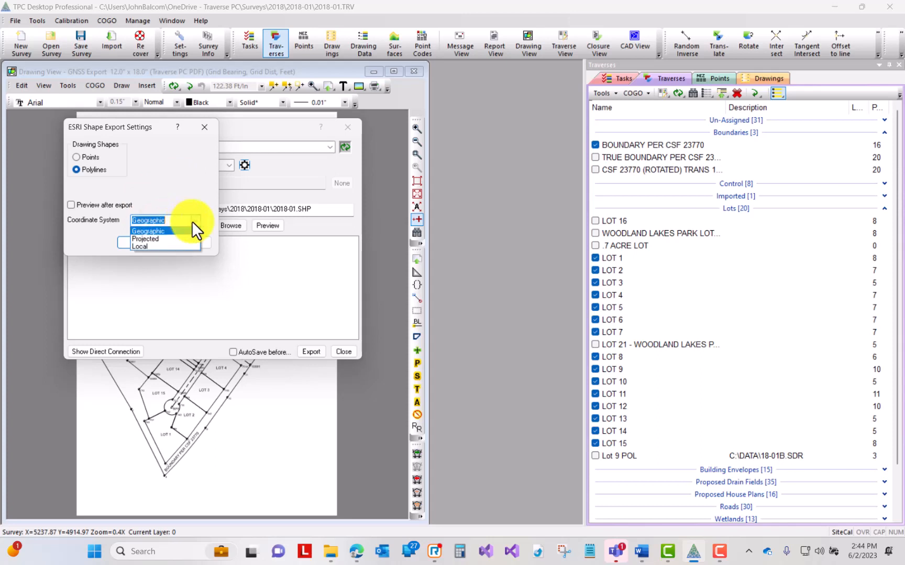
{"action": "left_click", "coordinate": [151, 237]}
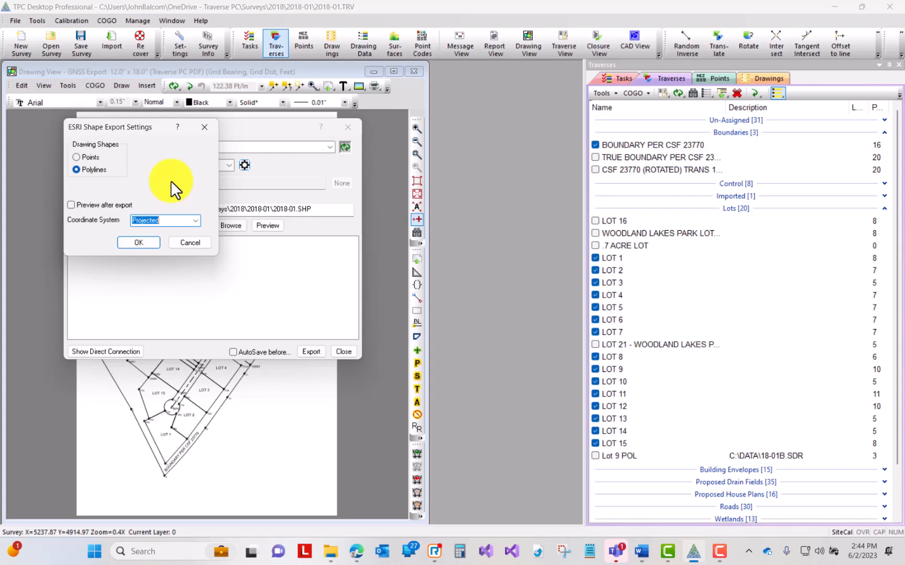
{"action": "left_click", "coordinate": [144, 242]}
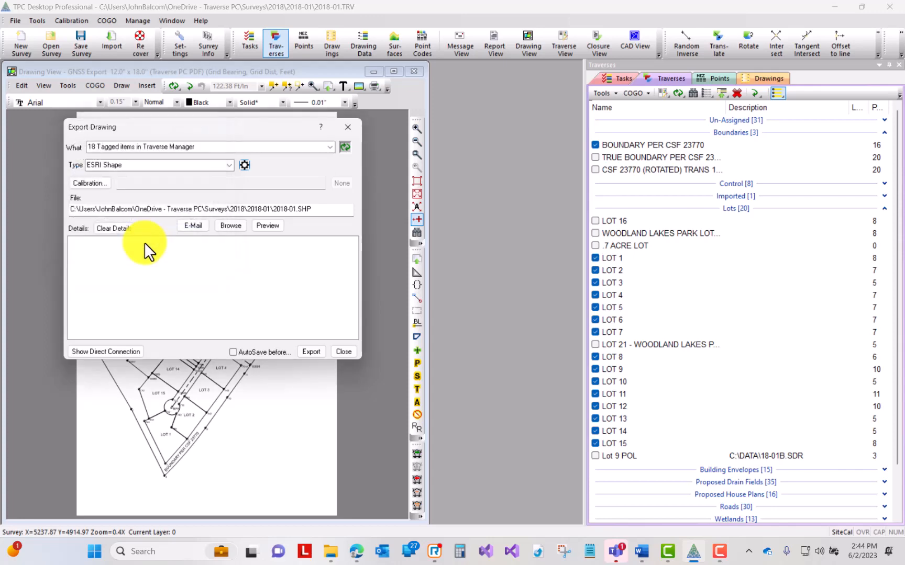
Step: Export the tagged traverses as ESRI Shape to lots.shp in the survey's GNSS folder, replacing the existing file
{"action": "left_click", "coordinate": [227, 225]}
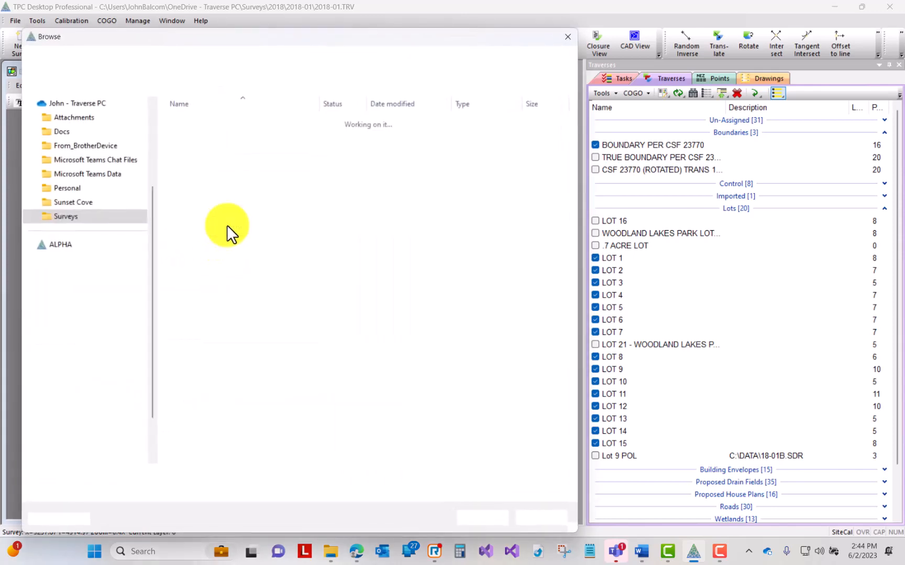
{"action": "double_click", "coordinate": [199, 146]}
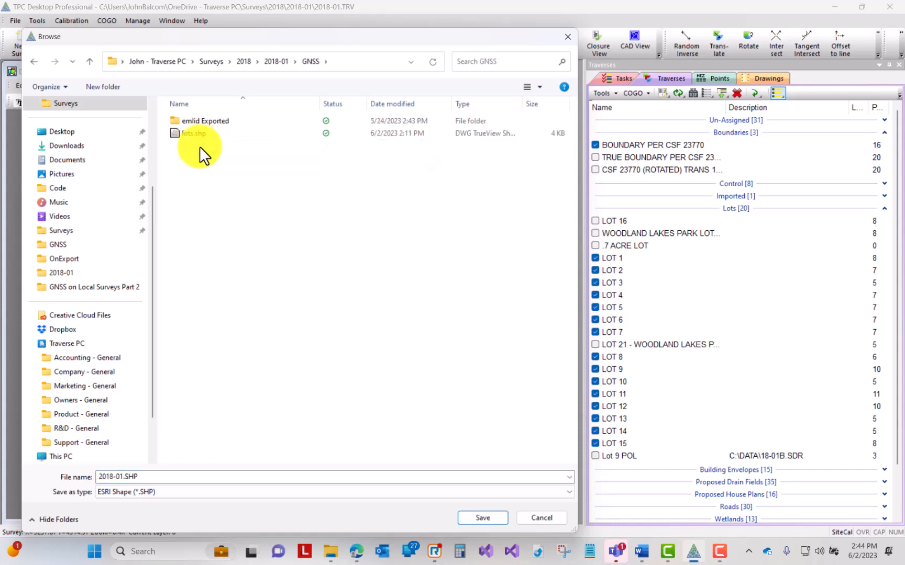
{"action": "left_click", "coordinate": [198, 133]}
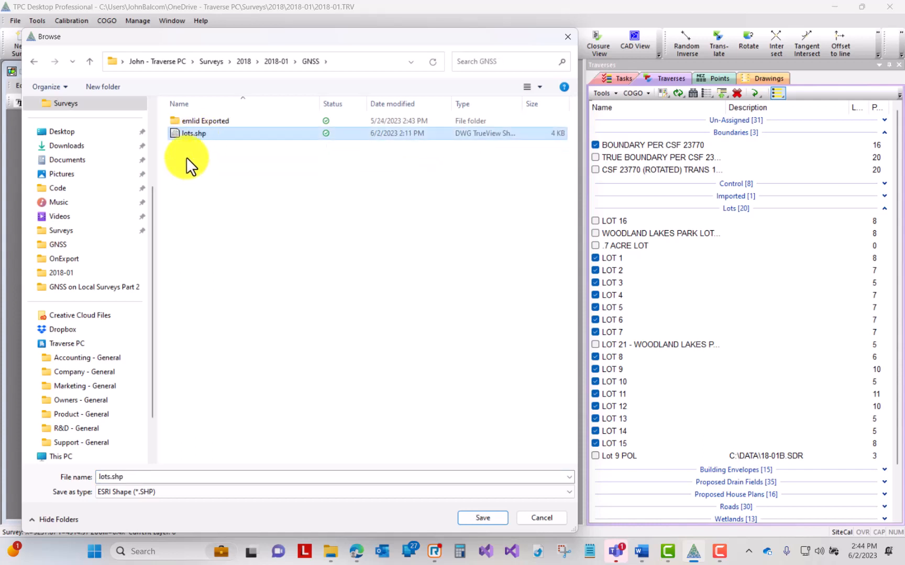
{"action": "left_click", "coordinate": [492, 519]}
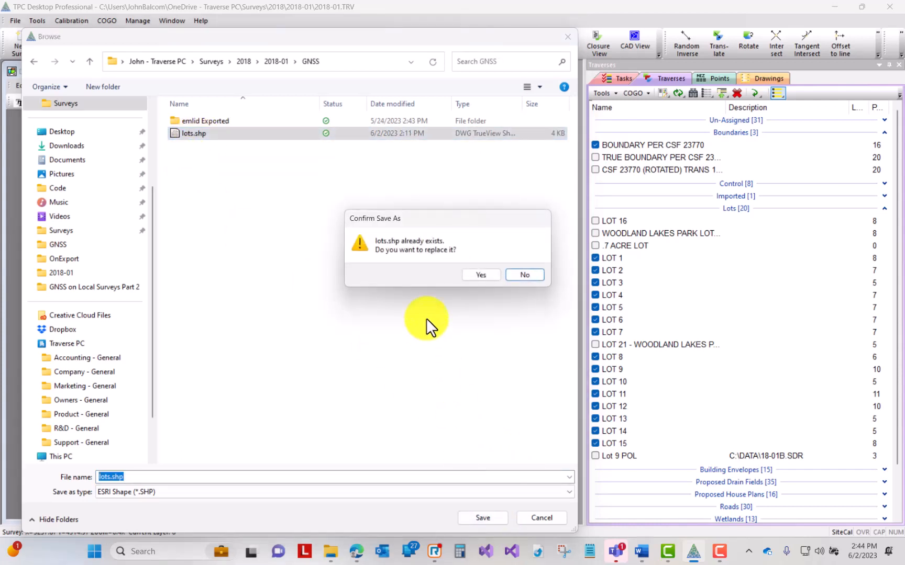
{"action": "left_click", "coordinate": [475, 273]}
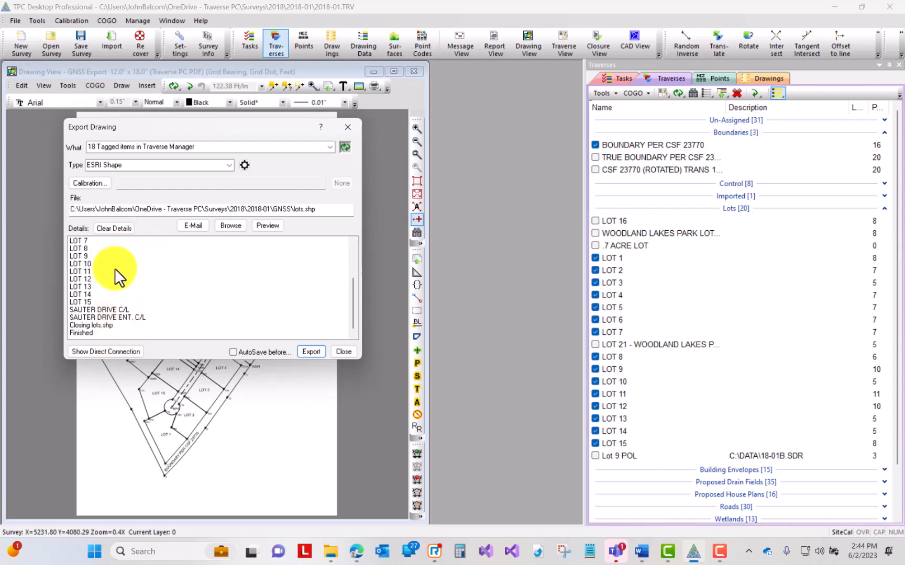
Step: Clear the export details and assign the existing 2018-01GNSS to Local 3-16-23 calibration to the shape export
{"action": "left_click", "coordinate": [120, 228]}
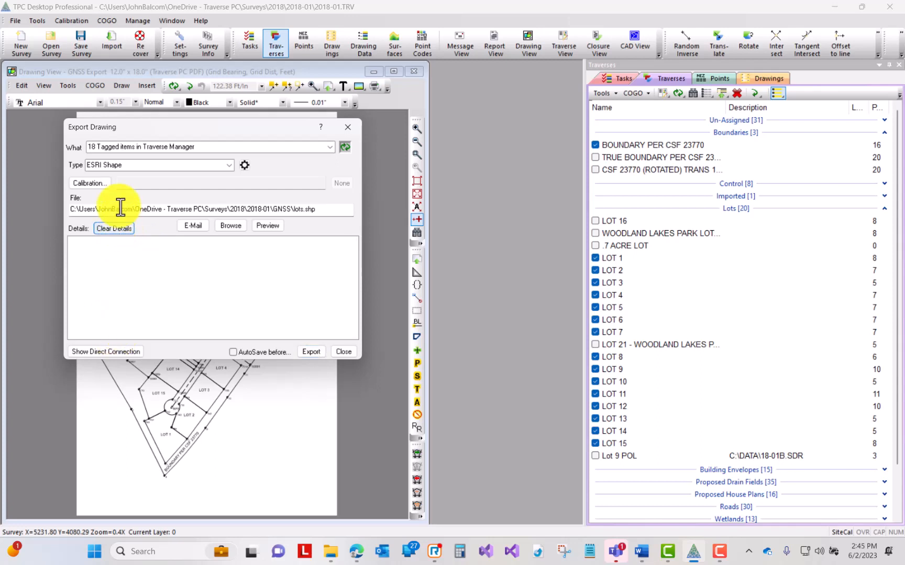
{"action": "left_click", "coordinate": [92, 180]}
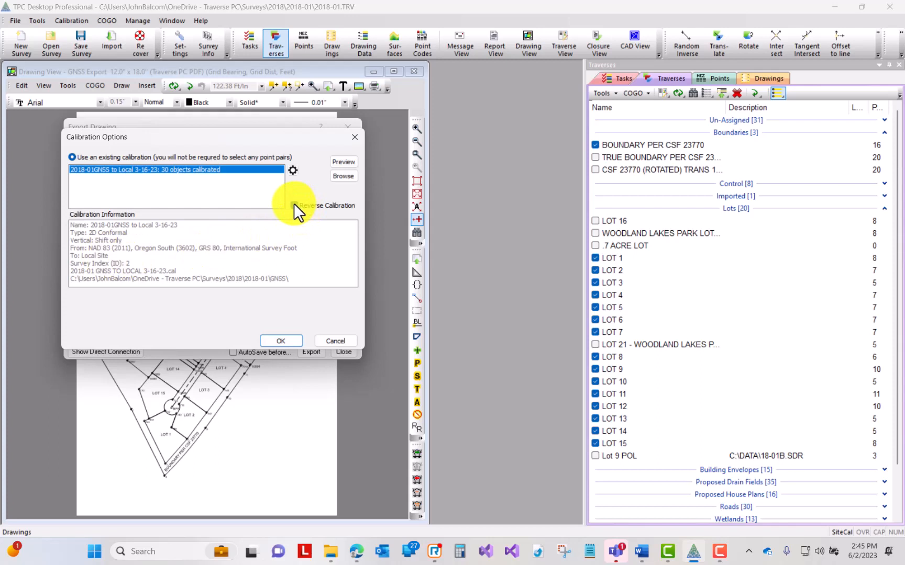
{"action": "left_click", "coordinate": [287, 339]}
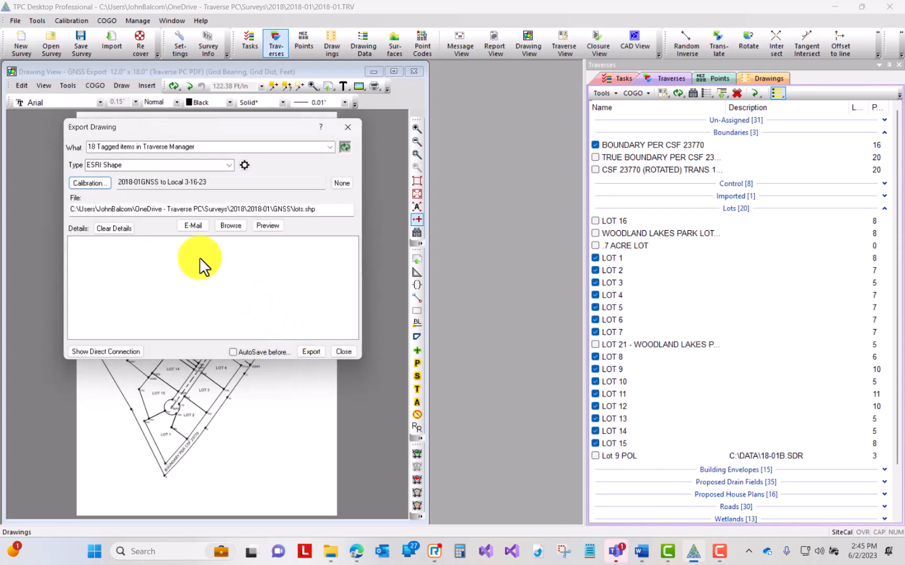
Step: Export the tagged traverses as ESRI Shape with the assigned calibration, overwriting lots.shp, and close the export dialog
{"action": "left_click", "coordinate": [306, 351]}
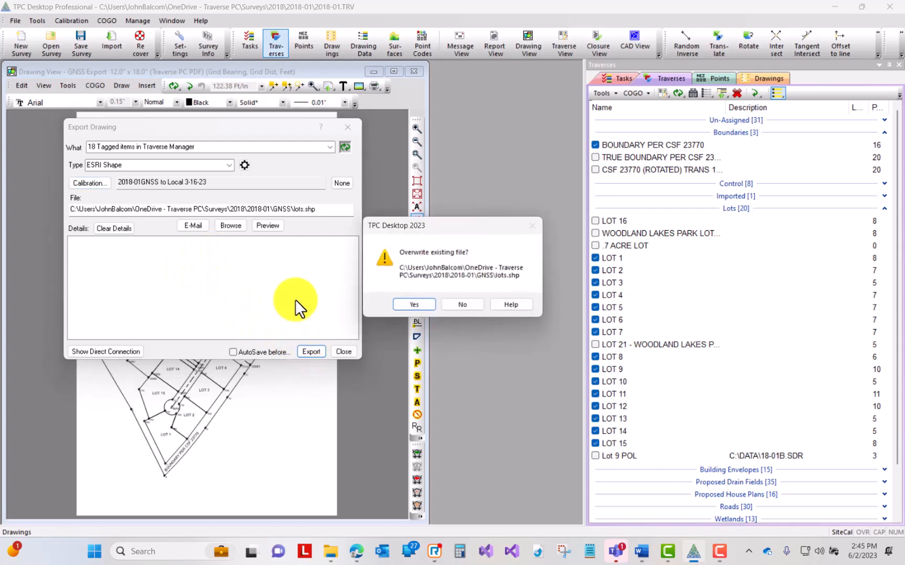
{"action": "left_click", "coordinate": [405, 304]}
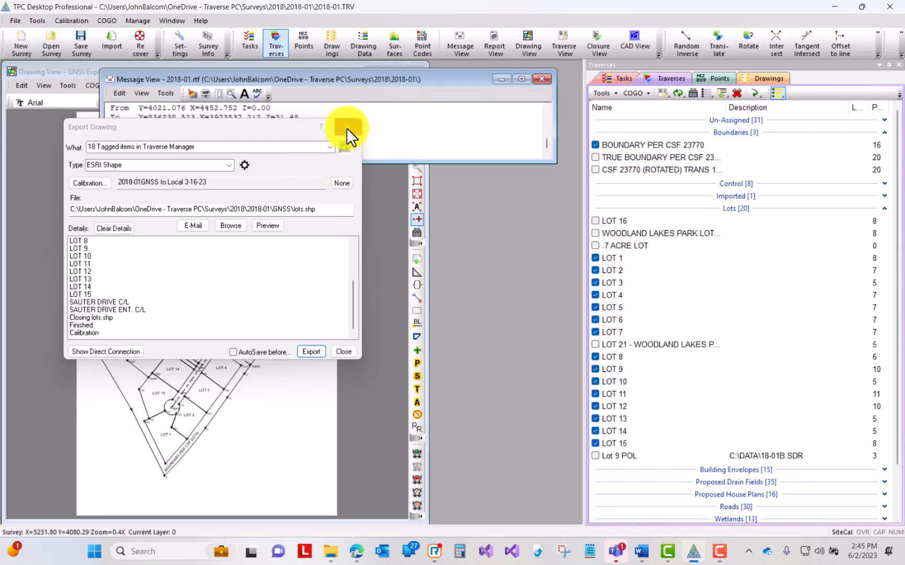
{"action": "left_click", "coordinate": [380, 316]}
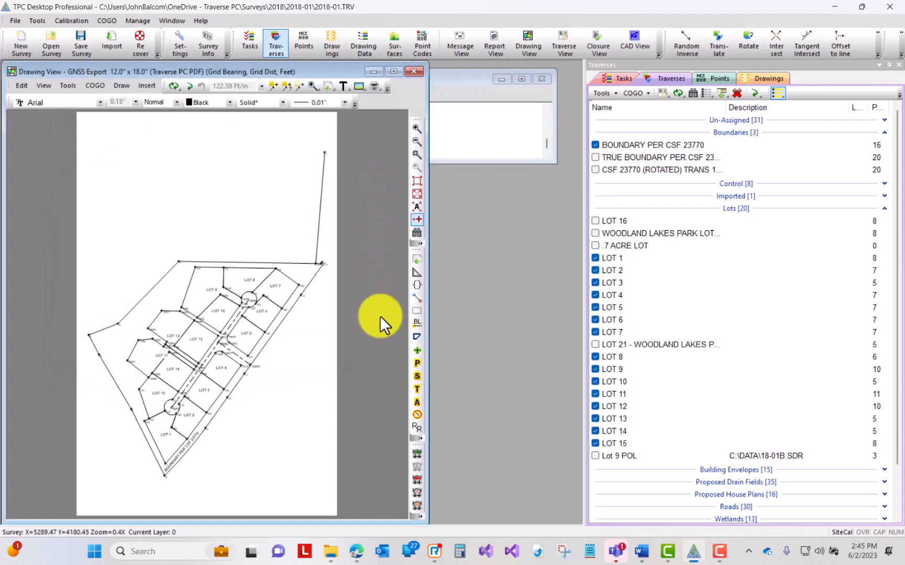
Step: Enlarge the Message View, examine the ESRI Shape export's calibration and computed point coordinates, and close the view
{"action": "left_click", "coordinate": [457, 78]}
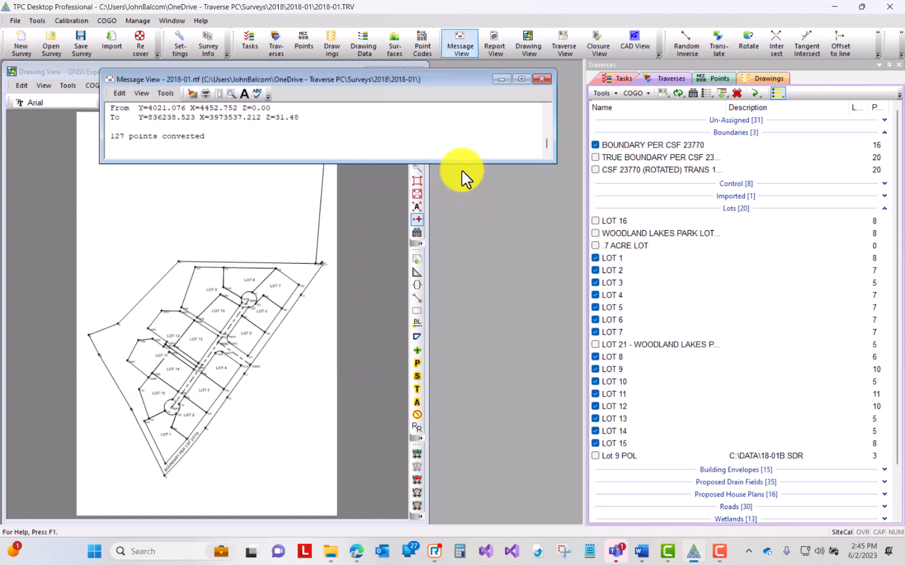
{"action": "left_click_drag", "start_coordinate": [461, 163], "coordinate": [459, 539]}
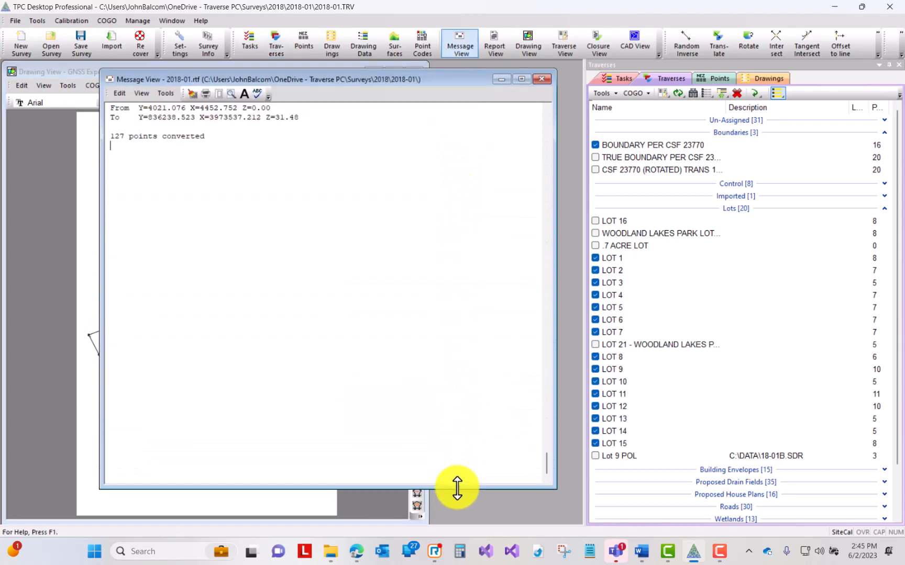
{"action": "left_click_drag", "start_coordinate": [547, 467], "coordinate": [538, 206]}
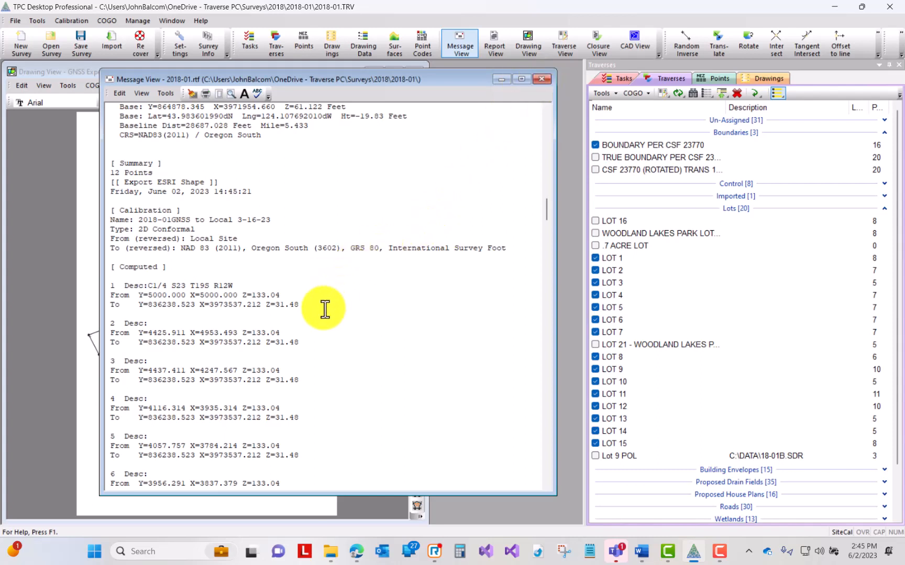
{"action": "left_click", "coordinate": [542, 79]}
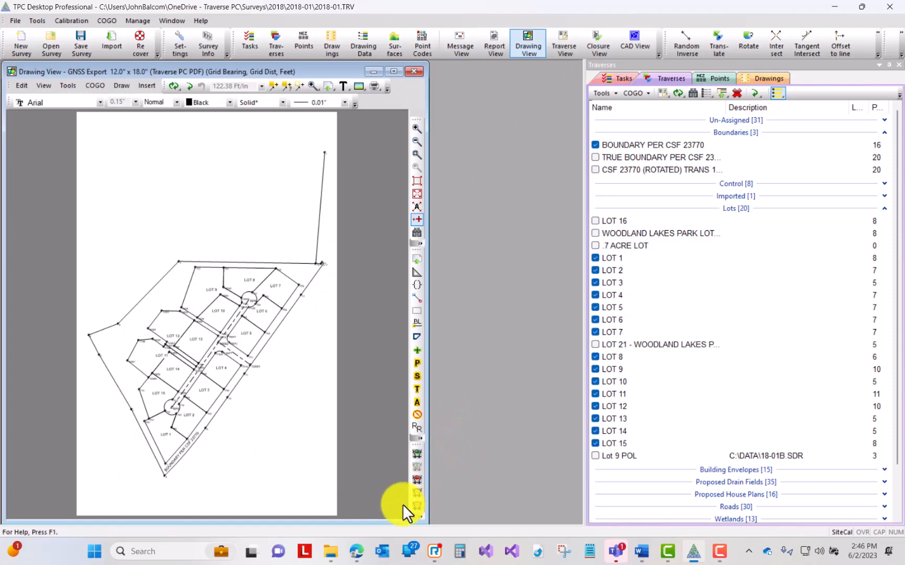
Step: Switch to Emlid Flow 360 in the browser and start a new project named Sunset Cove Shape
{"action": "left_click", "coordinate": [357, 551]}
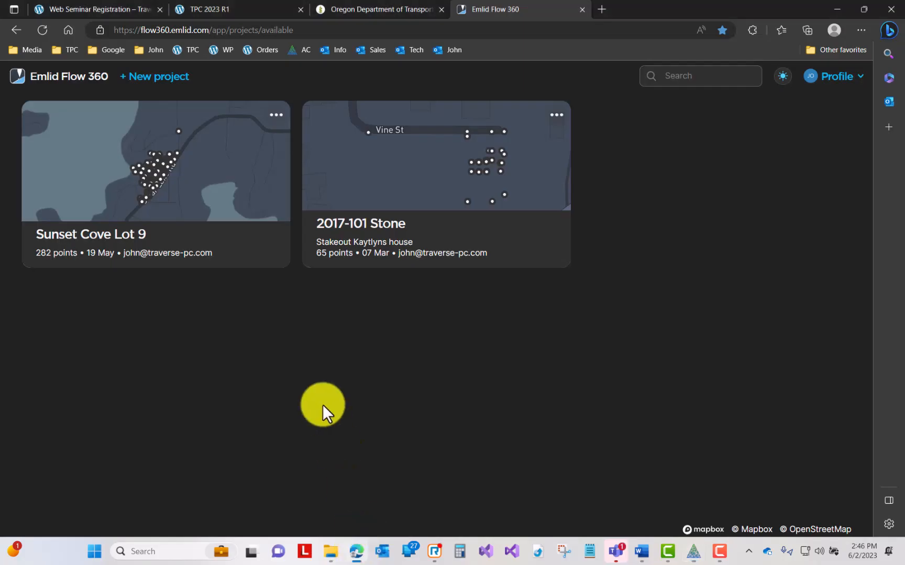
{"action": "left_click", "coordinate": [162, 80]}
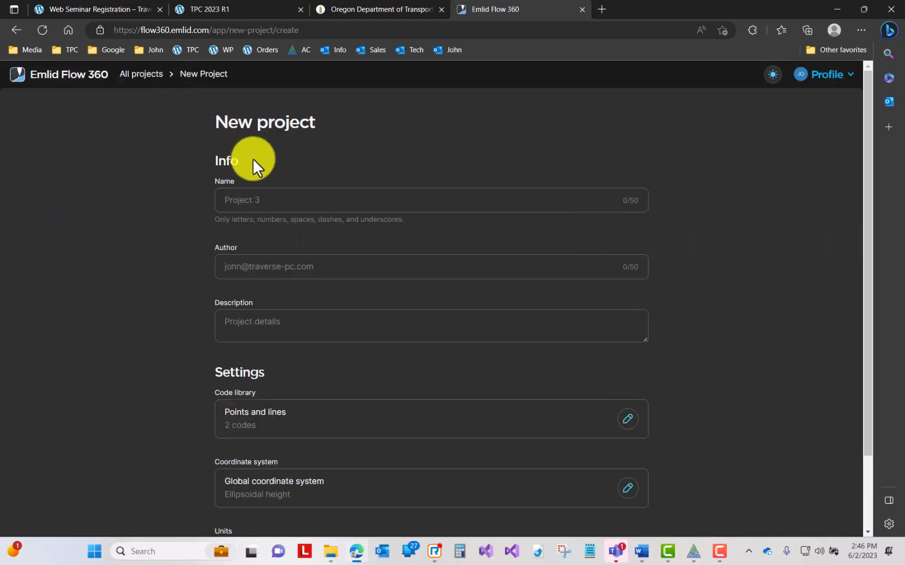
{"action": "left_click", "coordinate": [261, 199]}
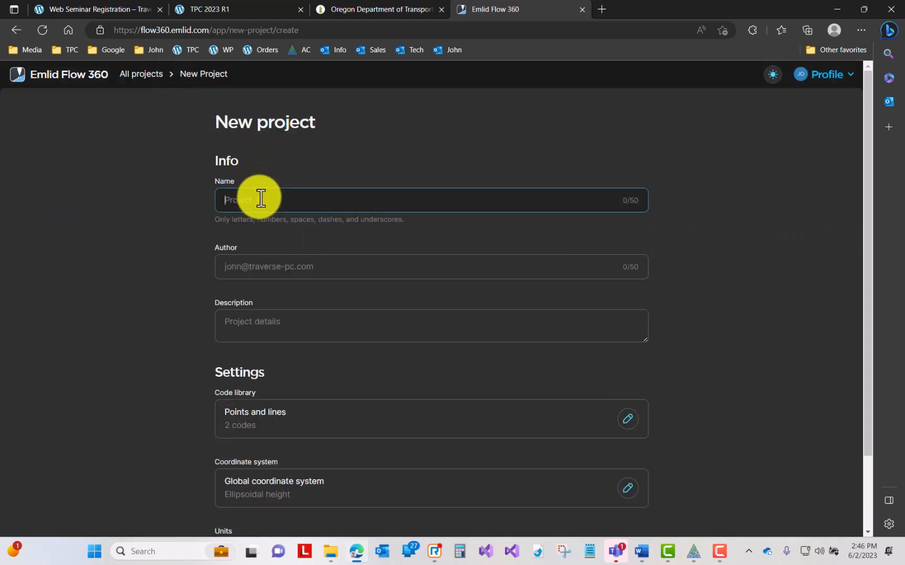
{"action": "type", "text": "Sunset Cove Shape"}
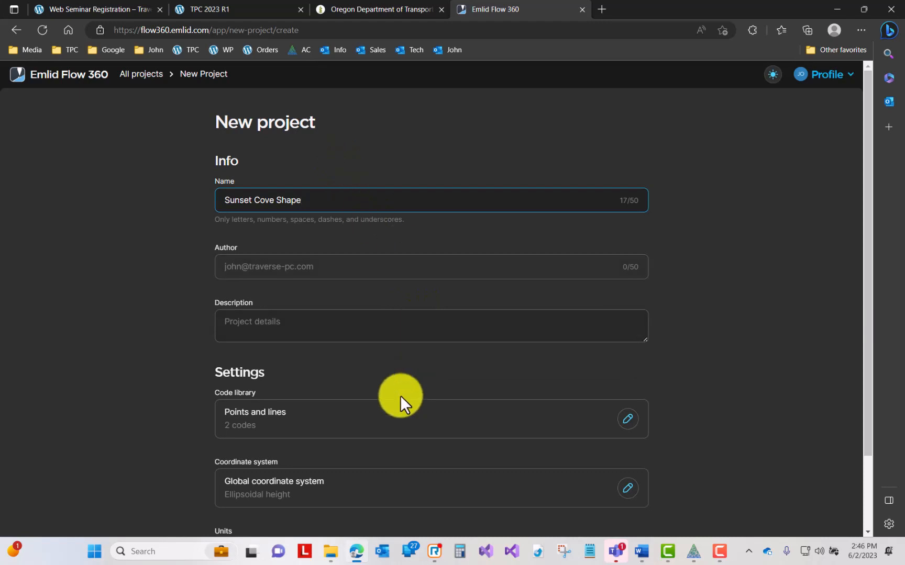
Step: Set the new project's coordinate system to NAD83(2011) / Oregon South from the library, keeping Ellipsoidal Height as vertical datum
{"action": "scroll", "coordinate": [371, 353], "scroll_direction": "down", "scroll_amount": 2}
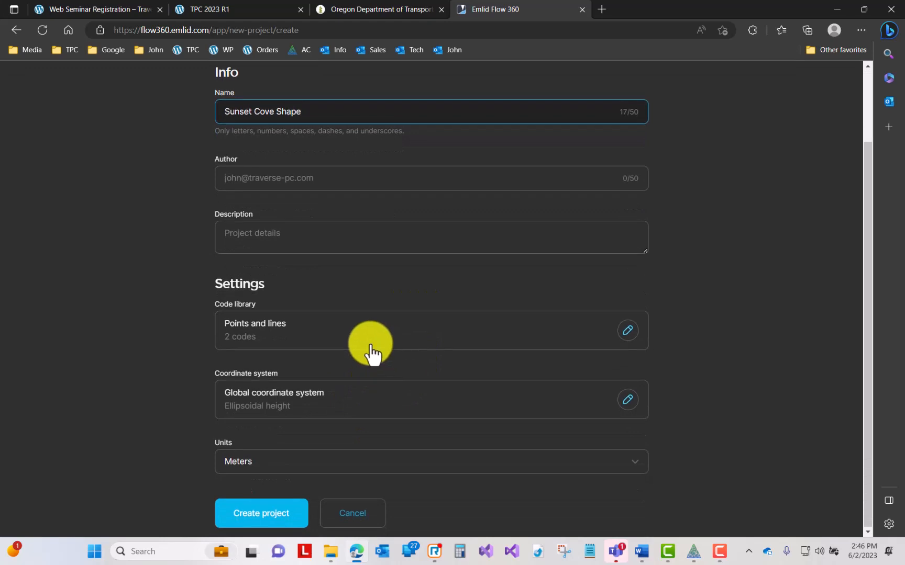
{"action": "left_click", "coordinate": [325, 405]}
{"action": "left_click", "coordinate": [333, 206]}
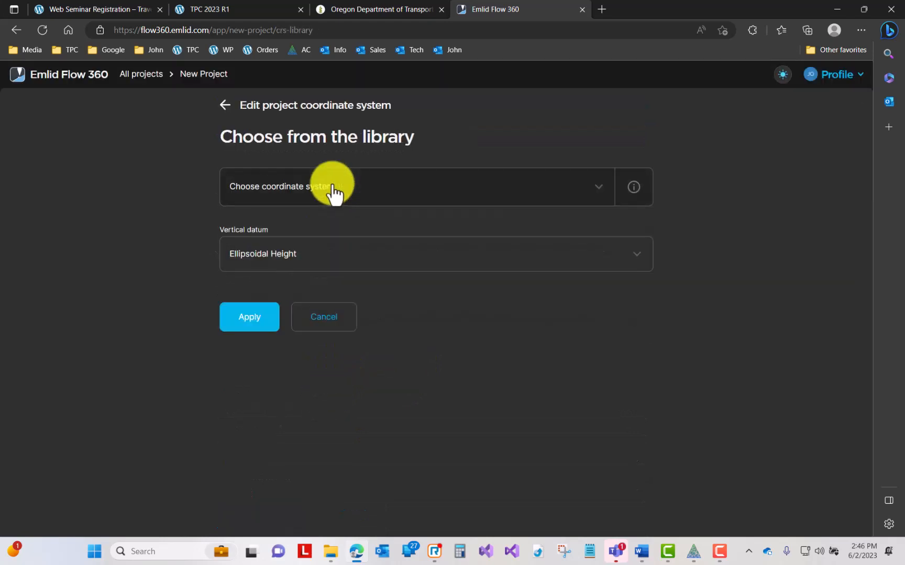
{"action": "left_click", "coordinate": [333, 188]}
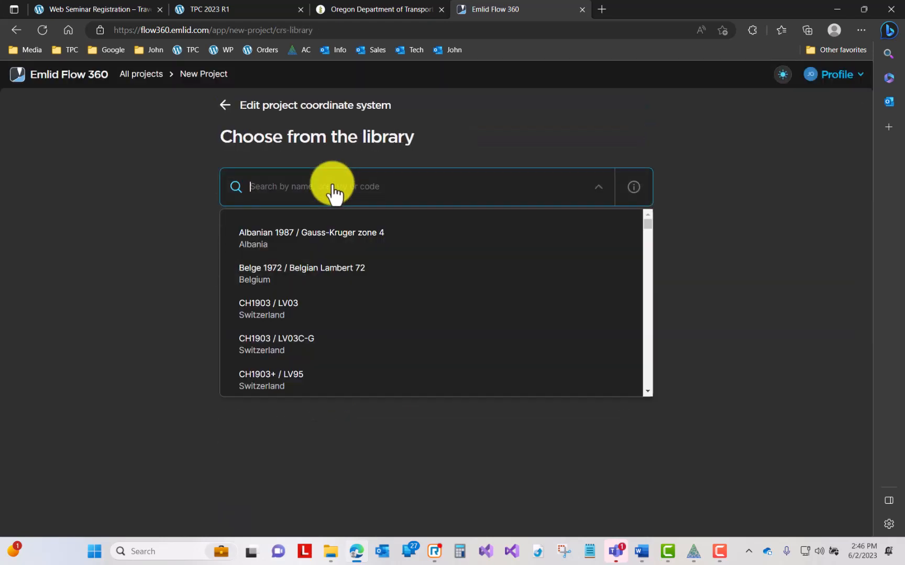
{"action": "type", "text": "oregon south"}
{"action": "left_click", "coordinate": [297, 238]}
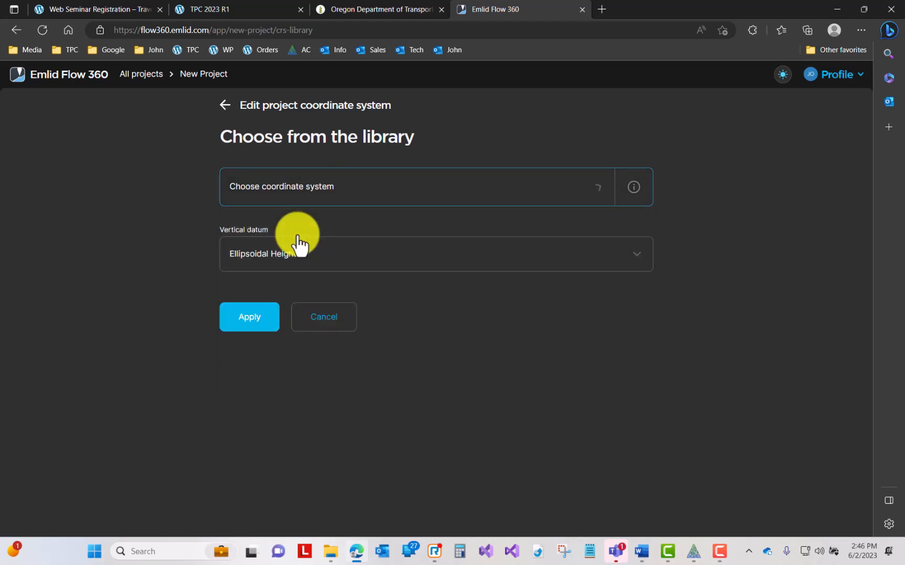
{"action": "left_click", "coordinate": [248, 321]}
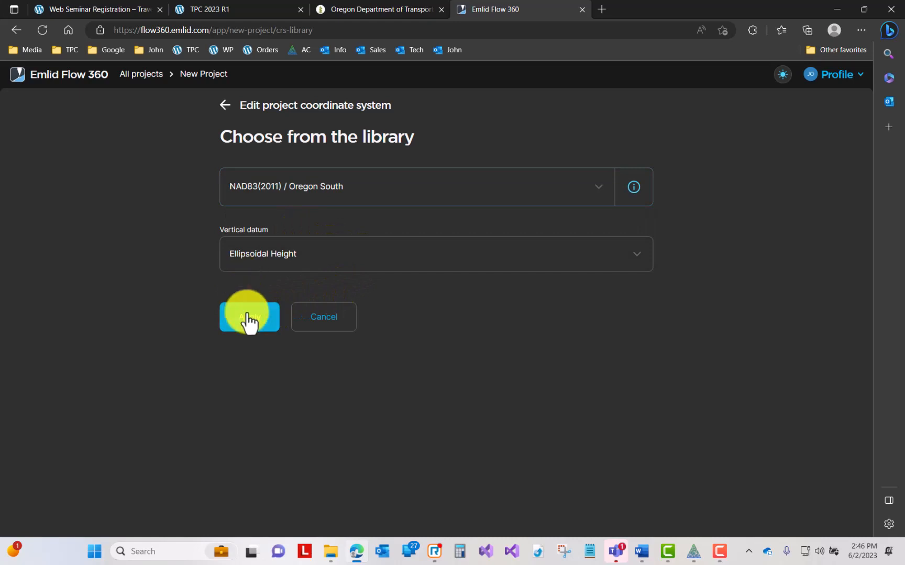
Step: Set the project units to Feet and create the project
{"action": "scroll", "coordinate": [313, 430], "scroll_direction": "down", "scroll_amount": 3}
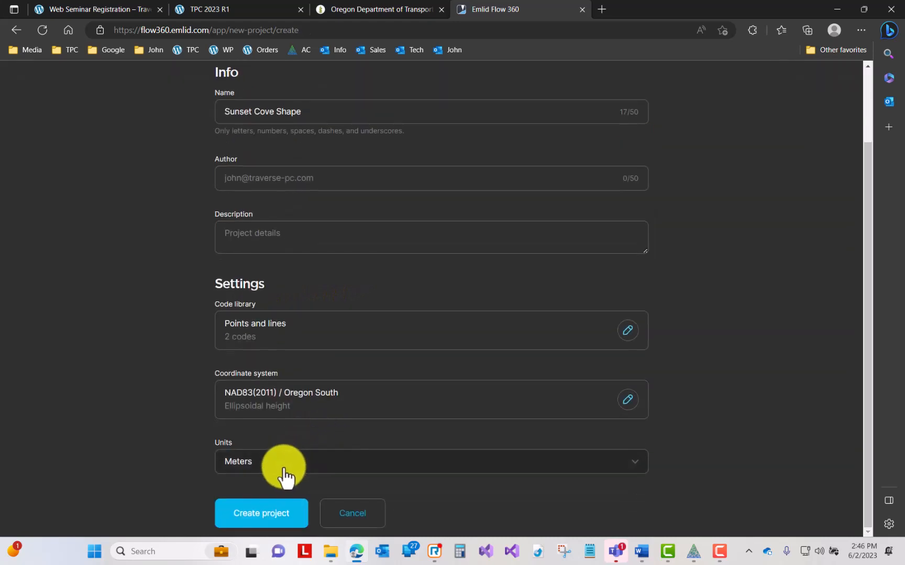
{"action": "left_click", "coordinate": [258, 462]}
{"action": "left_click", "coordinate": [246, 372]}
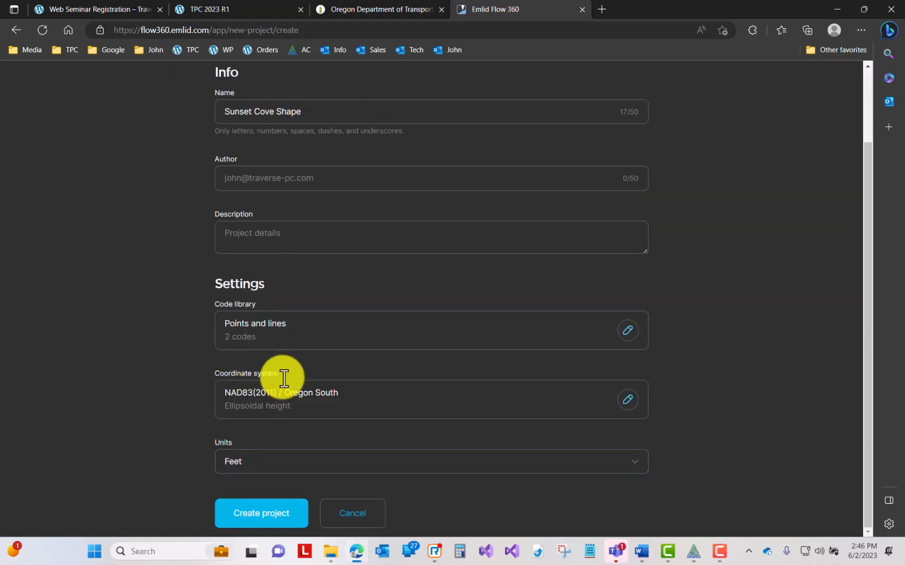
{"action": "left_click", "coordinate": [288, 521]}
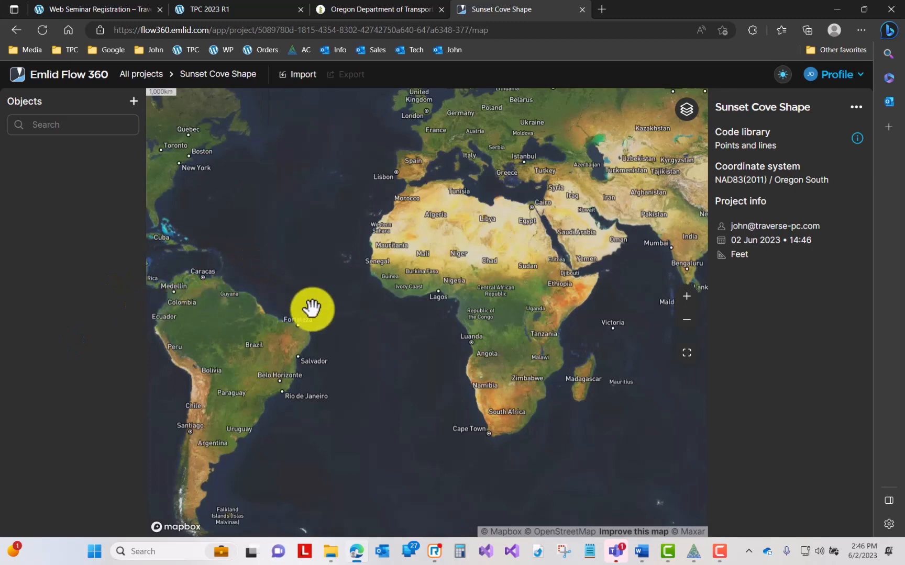
Step: Switch to File Explorer and open WinZip's Add dialog for the selected lots.dbf, lots.prj, lots.shp and lots.shx files
{"action": "left_click", "coordinate": [338, 552]}
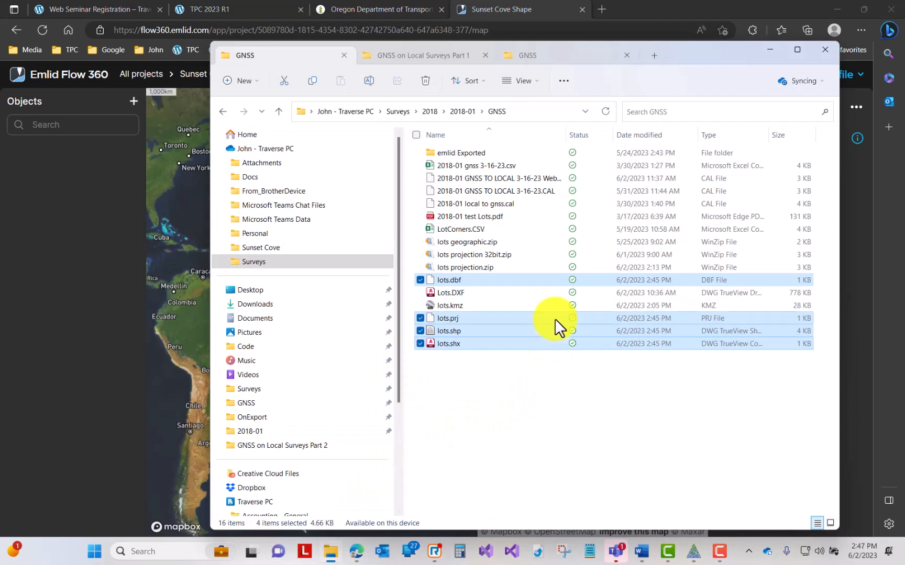
{"action": "right_click", "coordinate": [483, 331]}
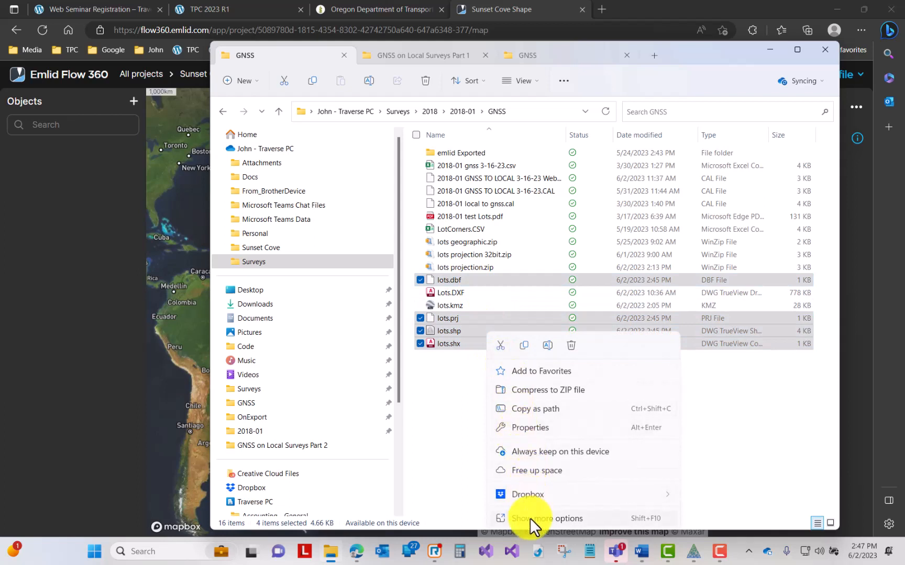
{"action": "left_click", "coordinate": [530, 519]}
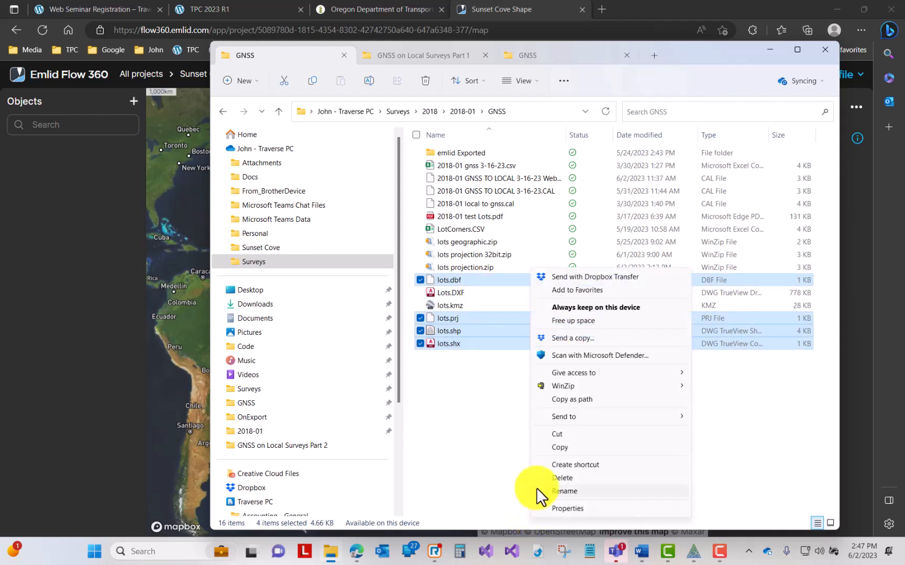
{"action": "mouse_move", "coordinate": [570, 386]}
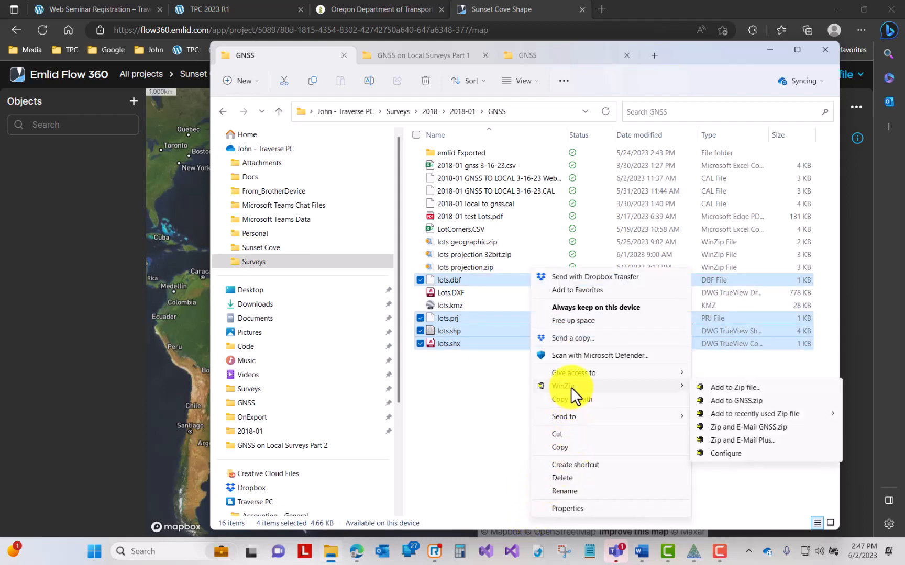
{"action": "left_click", "coordinate": [723, 386]}
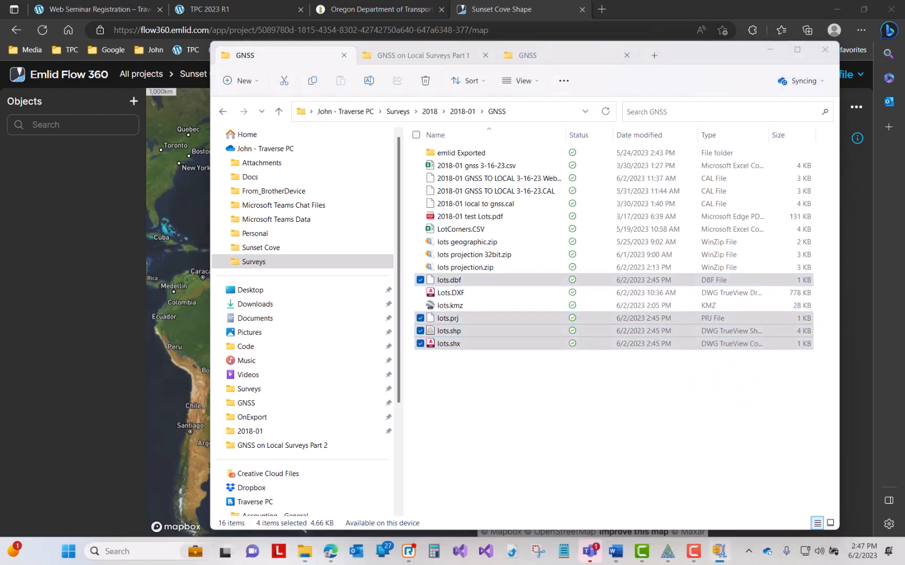
{"action": "left_click_drag", "start_coordinate": [631, 184], "coordinate": [592, 164]}
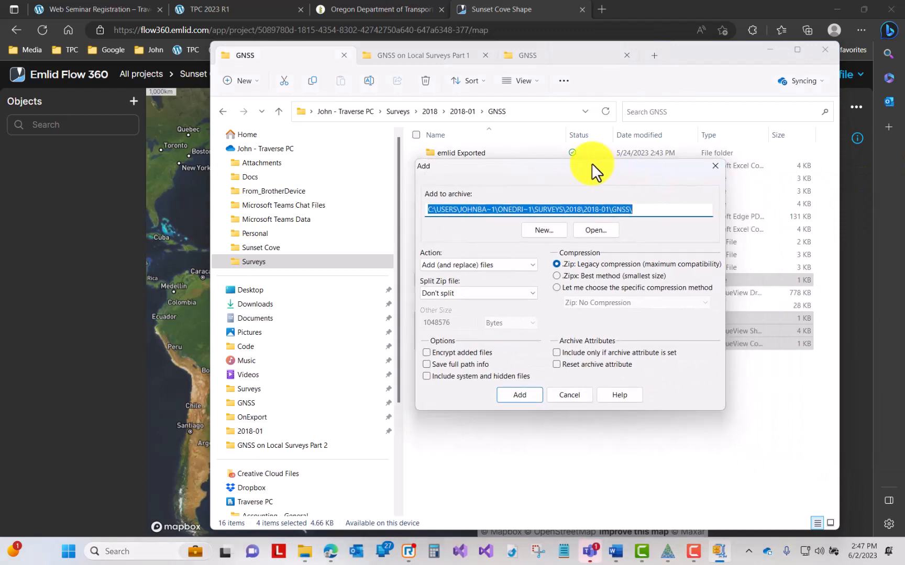
Step: Choose lots projection.zip in the GNSS folder as the target archive and add the four shape files, replacing its existing contents
{"action": "left_click", "coordinate": [594, 230]}
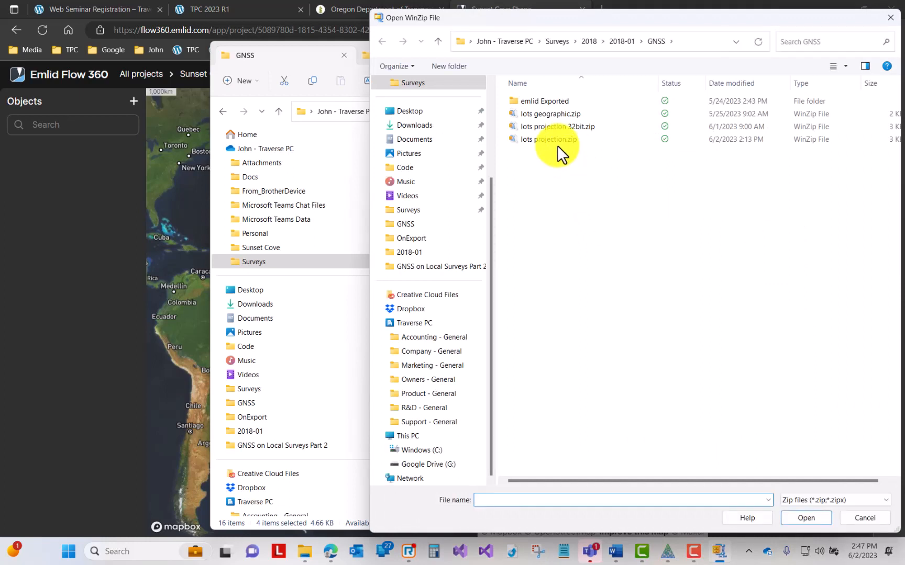
{"action": "left_click", "coordinate": [546, 140]}
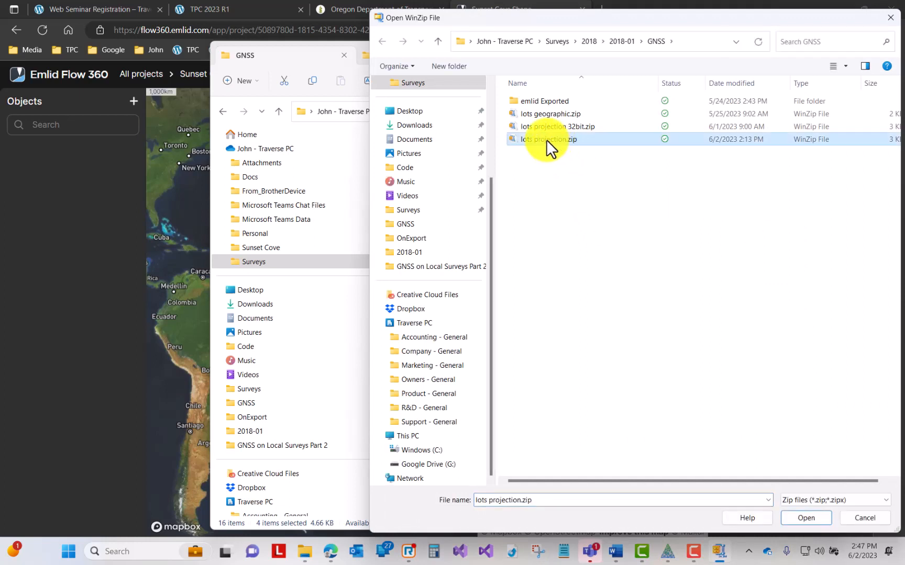
{"action": "left_click_drag", "start_coordinate": [672, 12], "coordinate": [602, 24]}
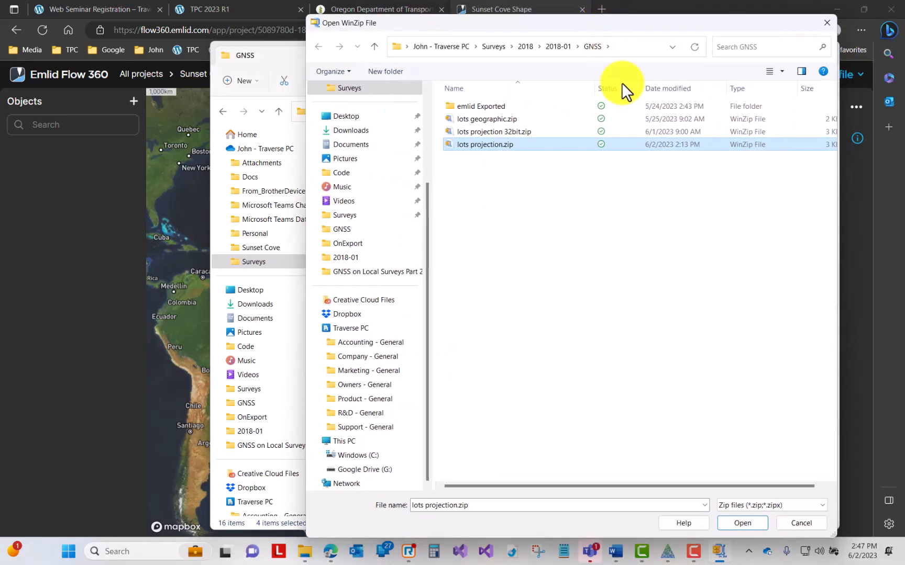
{"action": "left_click", "coordinate": [752, 518]}
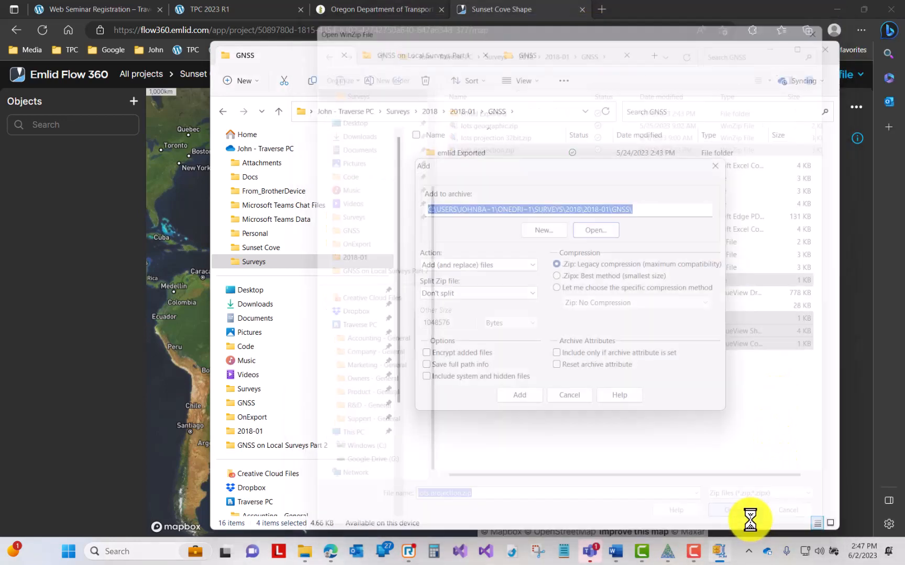
{"action": "left_click", "coordinate": [529, 394]}
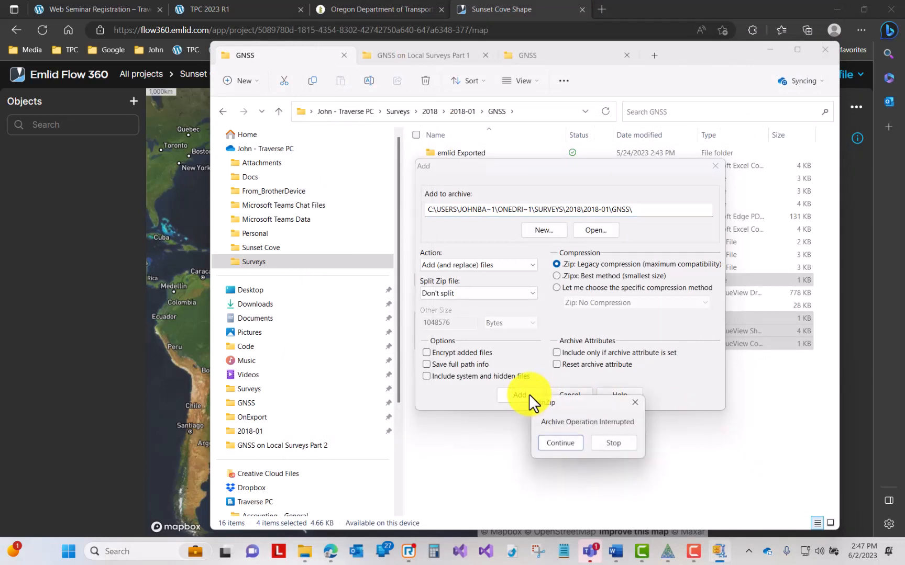
{"action": "left_click", "coordinate": [558, 443]}
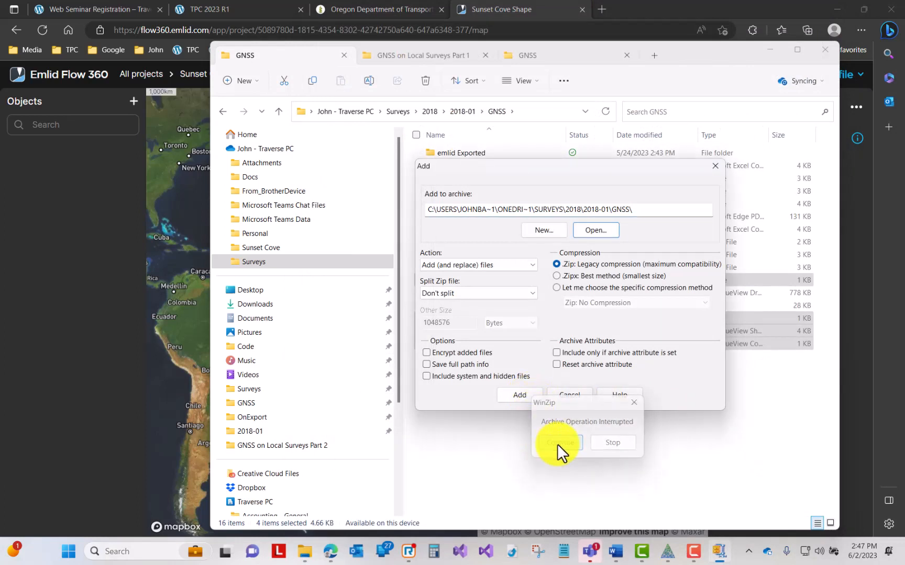
{"action": "left_click", "coordinate": [523, 393]}
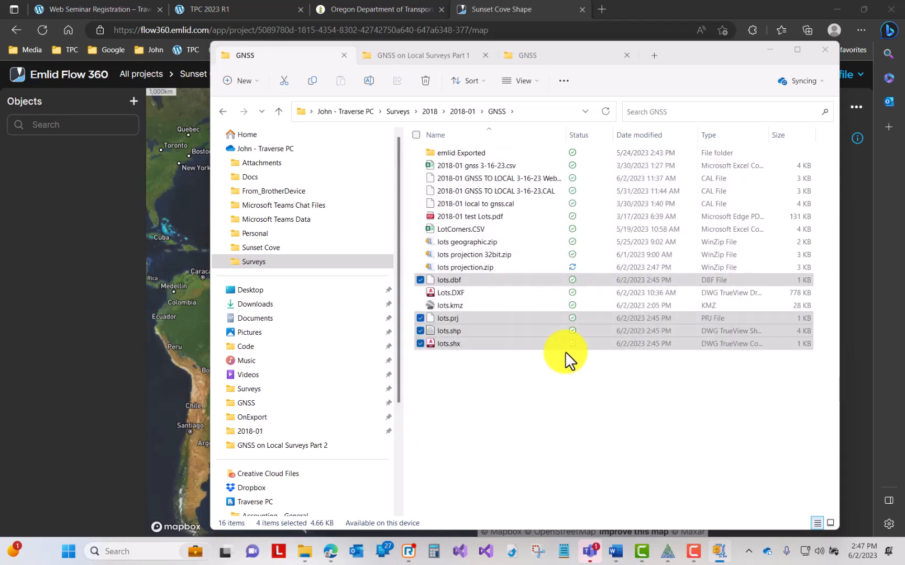
{"action": "left_click", "coordinate": [465, 268]}
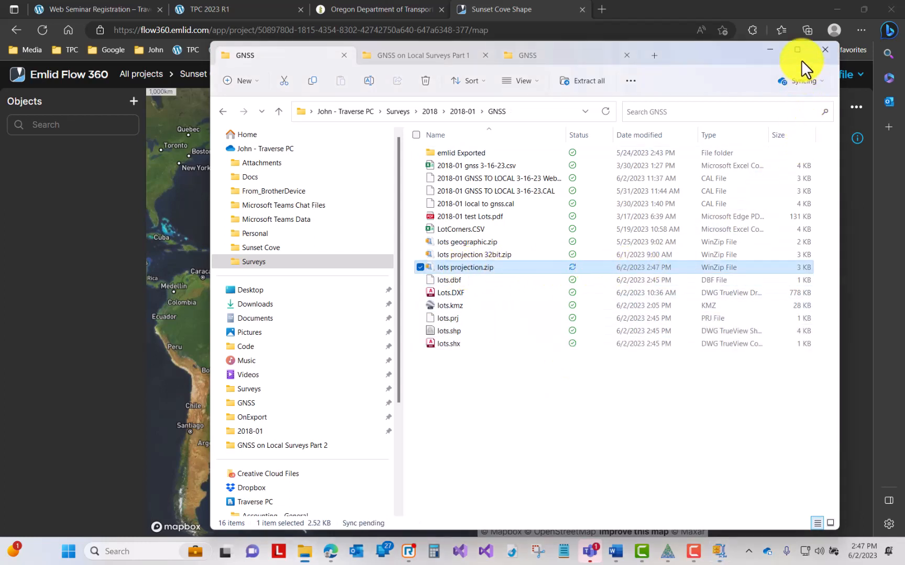
Step: Return to Emlid Flow 360 and import lots projection.zip from the GNSS folder as a Shapefile into the Sunset Cove Shape project
{"action": "left_click", "coordinate": [768, 48]}
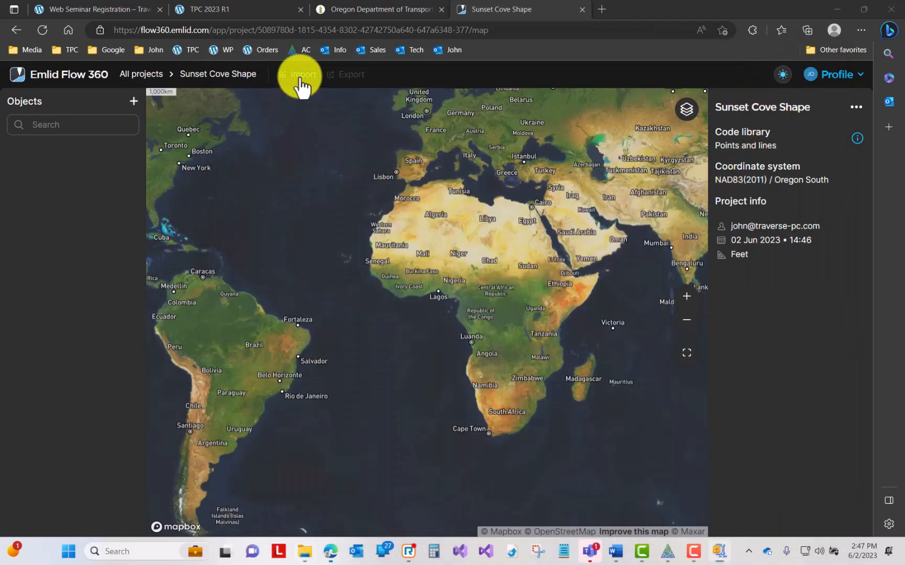
{"action": "left_click", "coordinate": [298, 76]}
{"action": "left_click", "coordinate": [333, 317]}
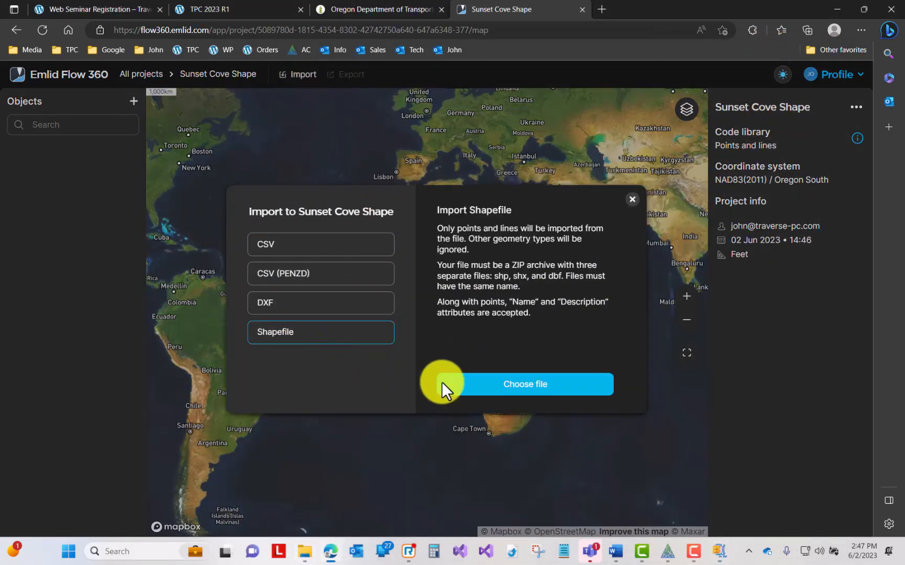
{"action": "left_click", "coordinate": [521, 384]}
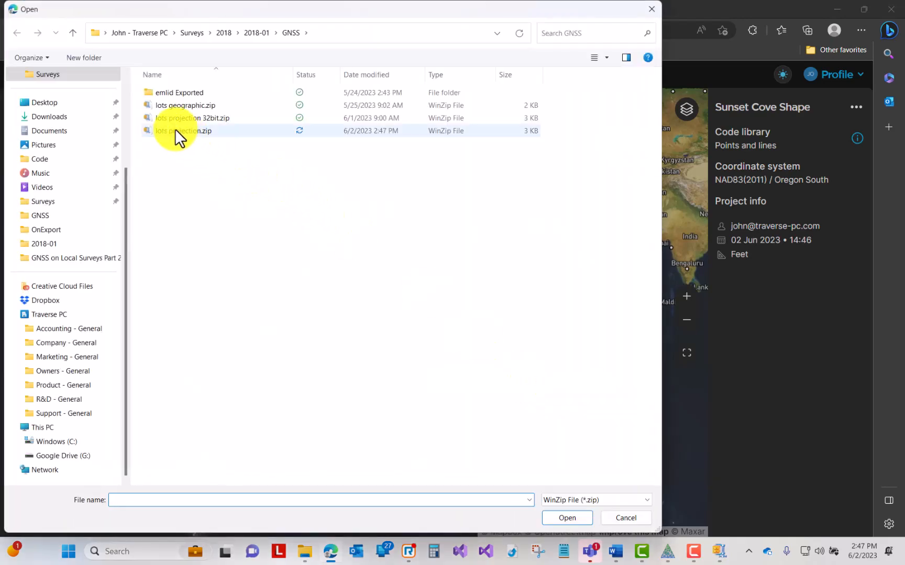
{"action": "double_click", "coordinate": [175, 131]}
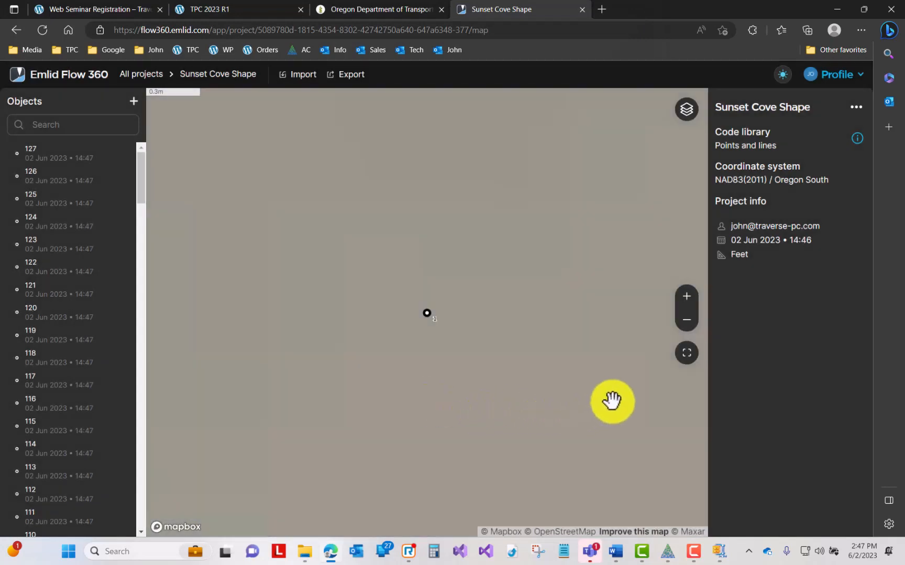
Step: Fit the map to the imported points, reload the project page, and examine the lot lines around L 10 and L 12
{"action": "left_click", "coordinate": [686, 359]}
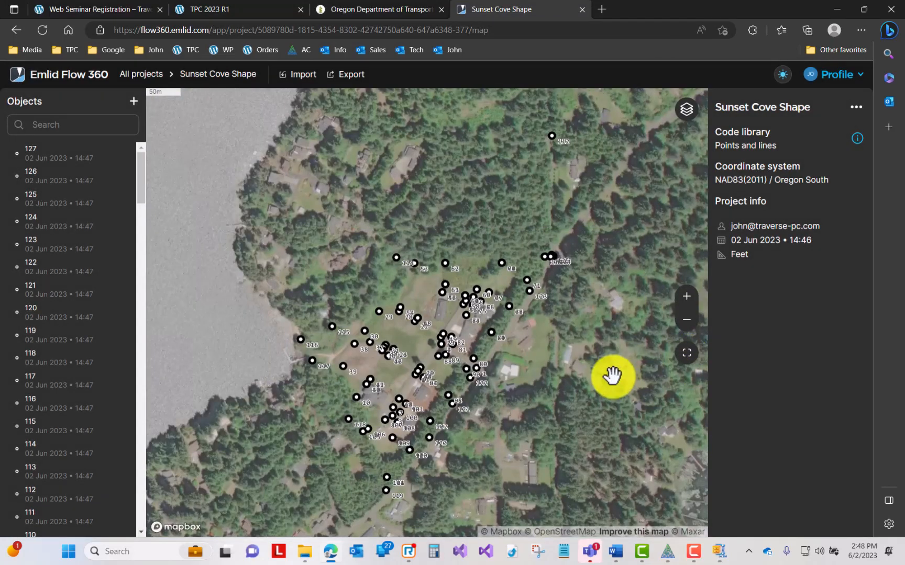
{"action": "left_click", "coordinate": [41, 30]}
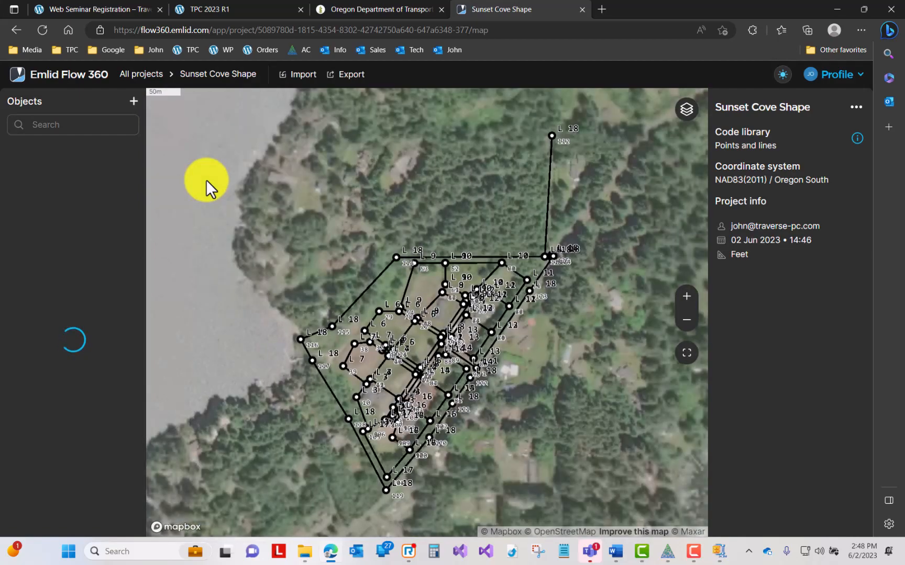
{"action": "scroll", "coordinate": [447, 274], "scroll_direction": "up", "scroll_amount": 3}
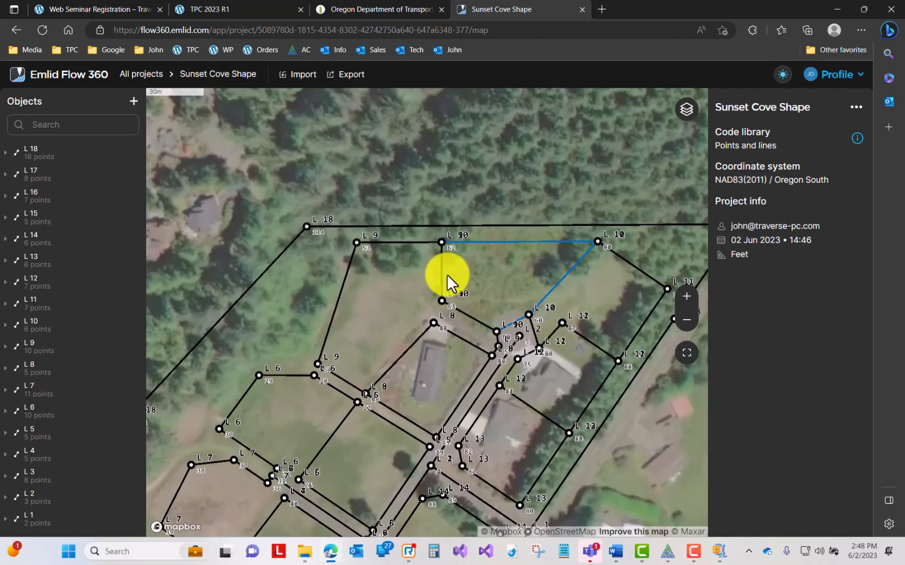
{"action": "left_click_drag", "start_coordinate": [493, 289], "coordinate": [412, 258]}
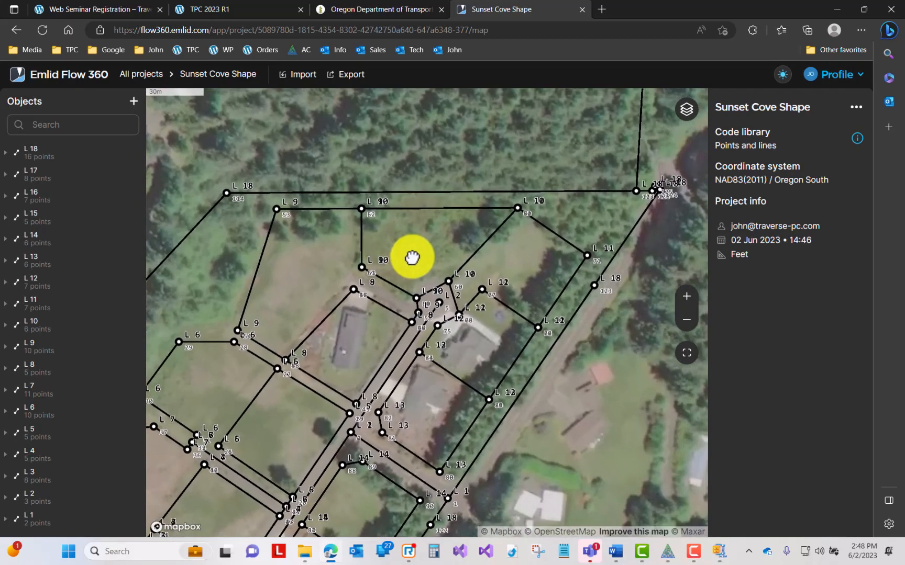
{"action": "scroll", "coordinate": [412, 258], "scroll_direction": "up", "scroll_amount": 5}
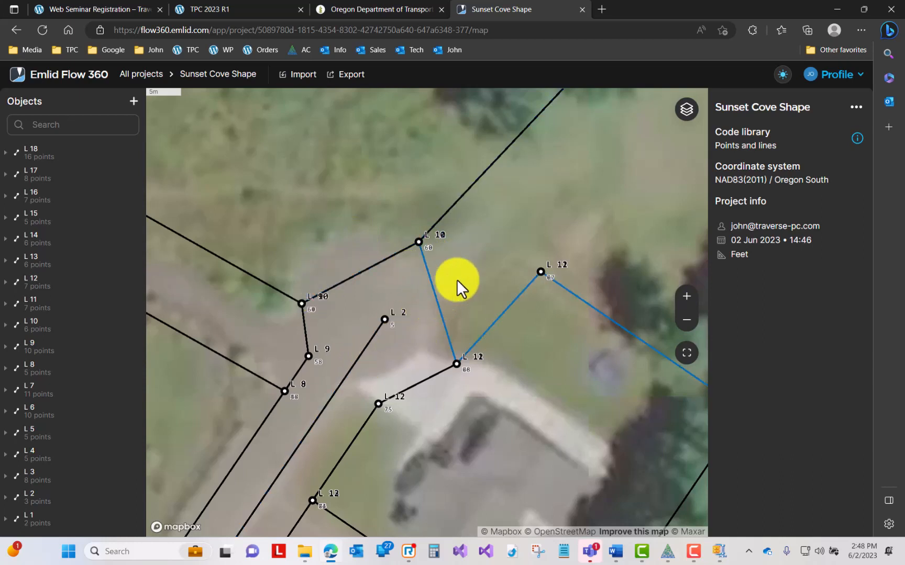
Step: Select line L 12 on the map and inspect the list of points that form it
{"action": "left_click", "coordinate": [582, 301]}
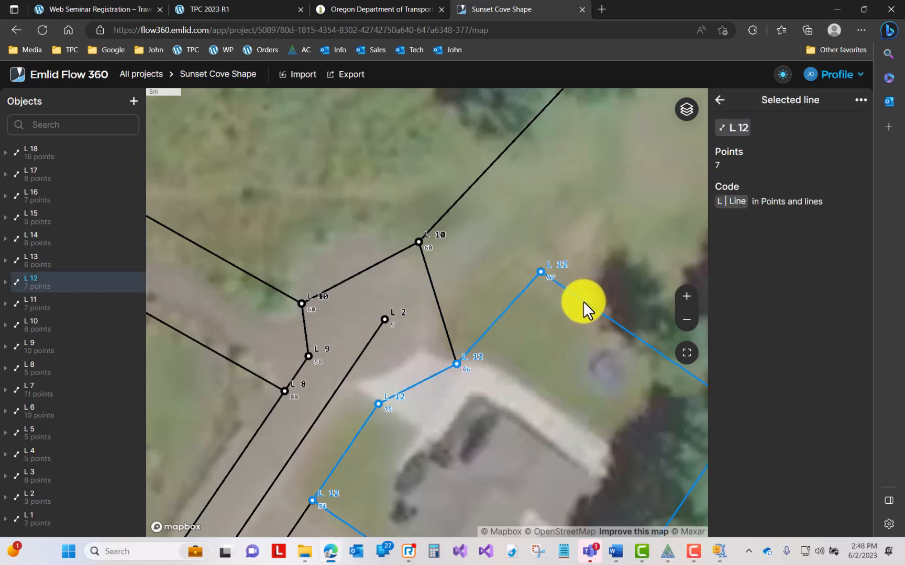
{"action": "left_click", "coordinate": [6, 285]}
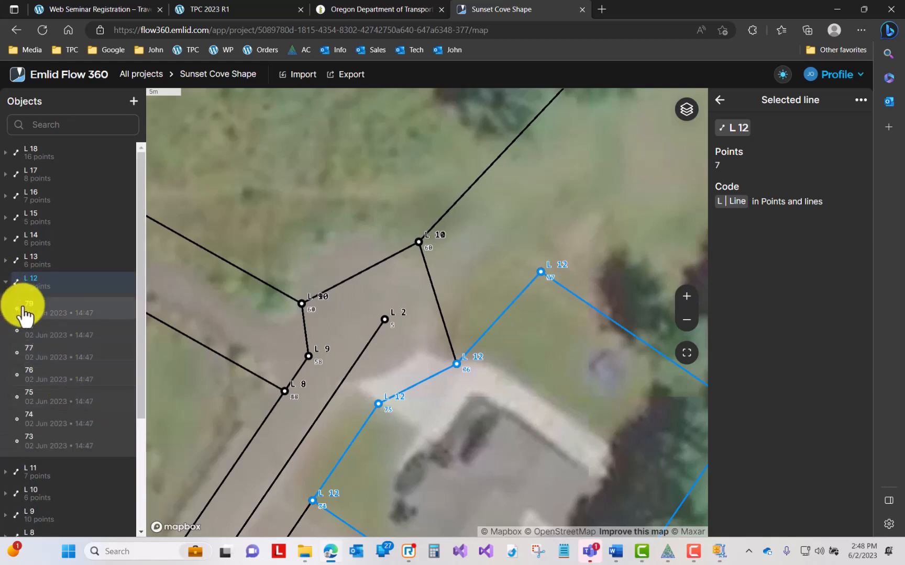
{"action": "left_click", "coordinate": [7, 285]}
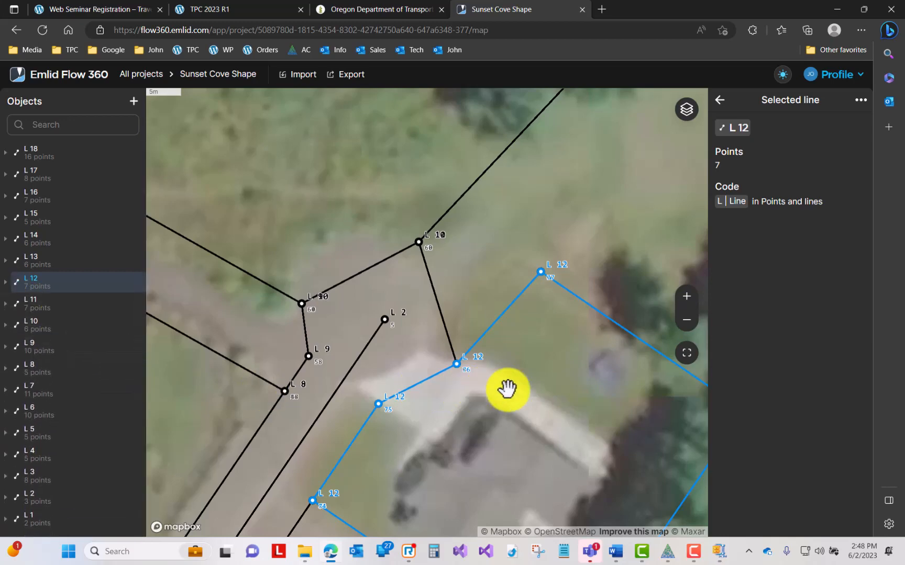
Step: Select the neighbouring line L 13 on the map and inspect its list of points
{"action": "left_click_drag", "start_coordinate": [580, 392], "coordinate": [513, 133]}
{"action": "left_click_drag", "start_coordinate": [313, 441], "coordinate": [440, 257]}
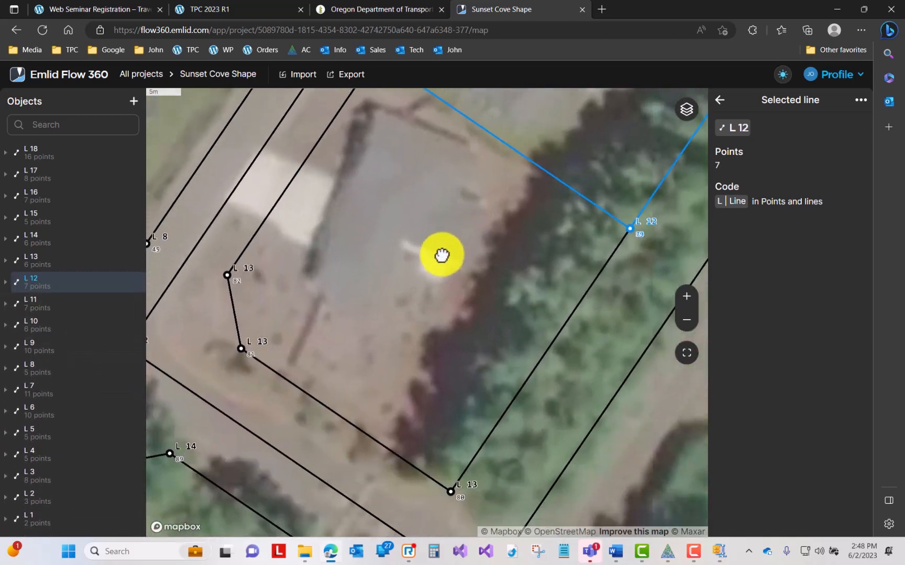
{"action": "left_click", "coordinate": [516, 396]}
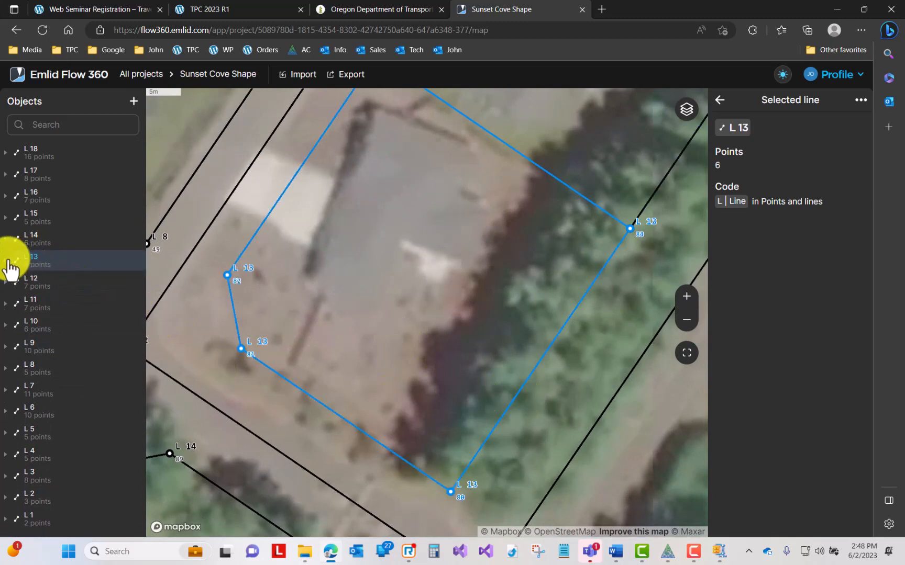
{"action": "left_click", "coordinate": [11, 264]}
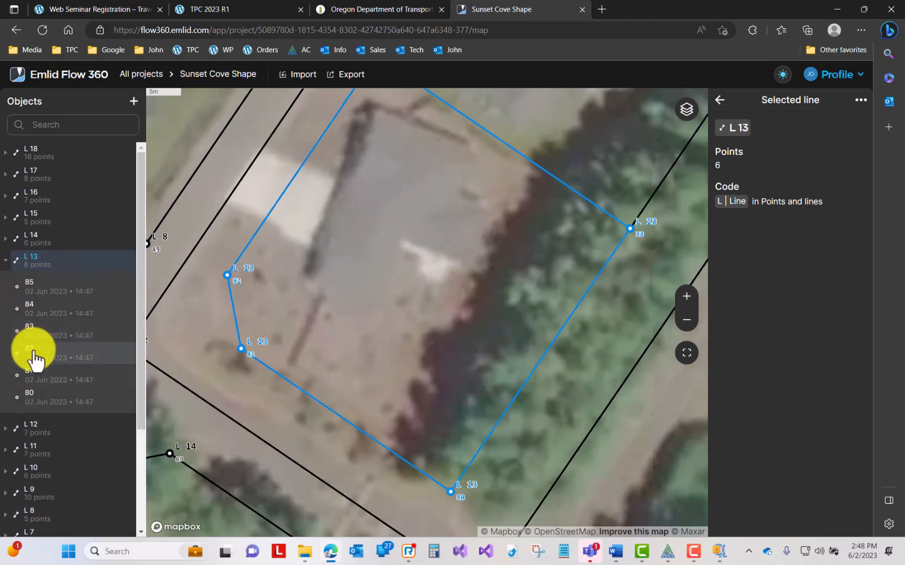
{"action": "left_click", "coordinate": [8, 270]}
Step: Switch the base layer from Satellite to Map and examine the lot lines against the surrounding roads
{"action": "scroll", "coordinate": [389, 288], "scroll_direction": "down", "scroll_amount": 3}
{"action": "left_click_drag", "start_coordinate": [424, 282], "coordinate": [472, 439]}
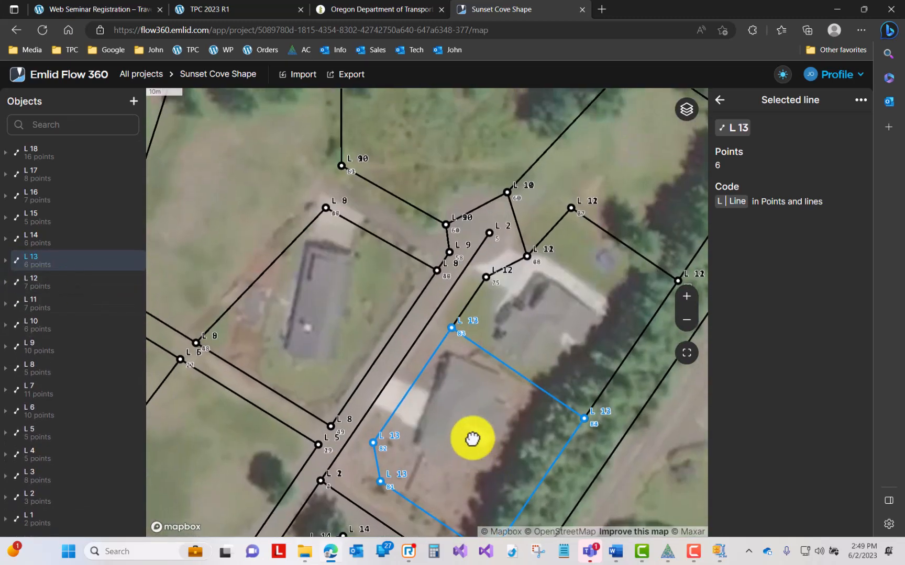
{"action": "scroll", "coordinate": [474, 429], "scroll_direction": "down", "scroll_amount": 5}
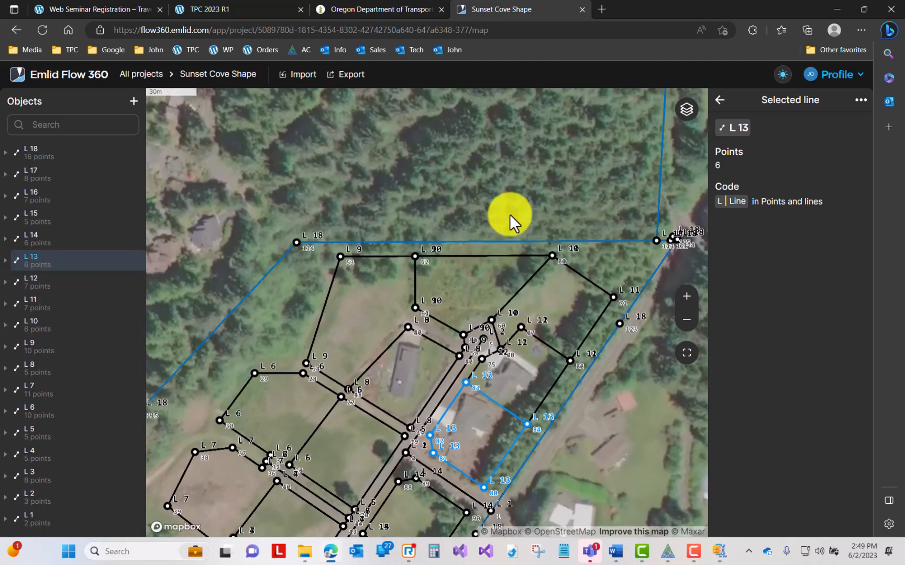
{"action": "left_click_drag", "start_coordinate": [504, 212], "coordinate": [527, 147]}
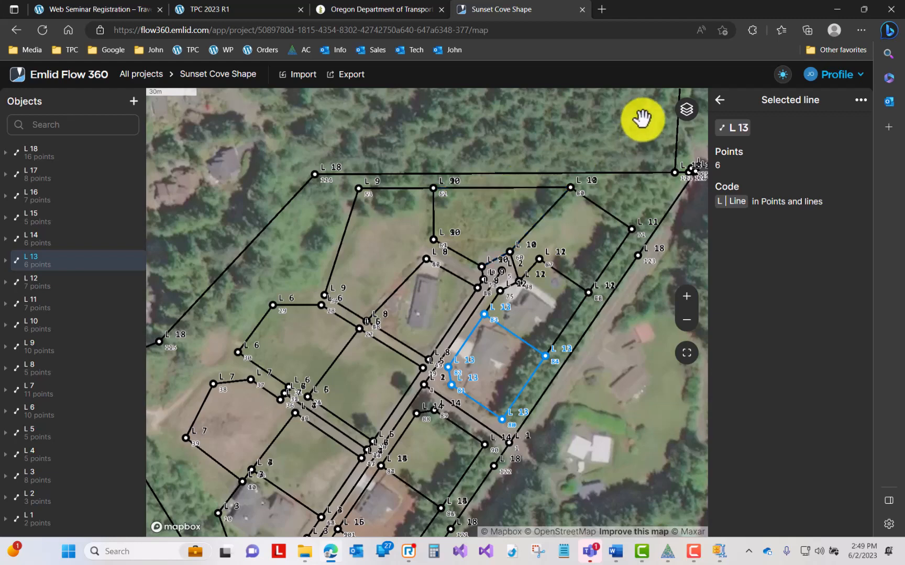
{"action": "left_click", "coordinate": [685, 112]}
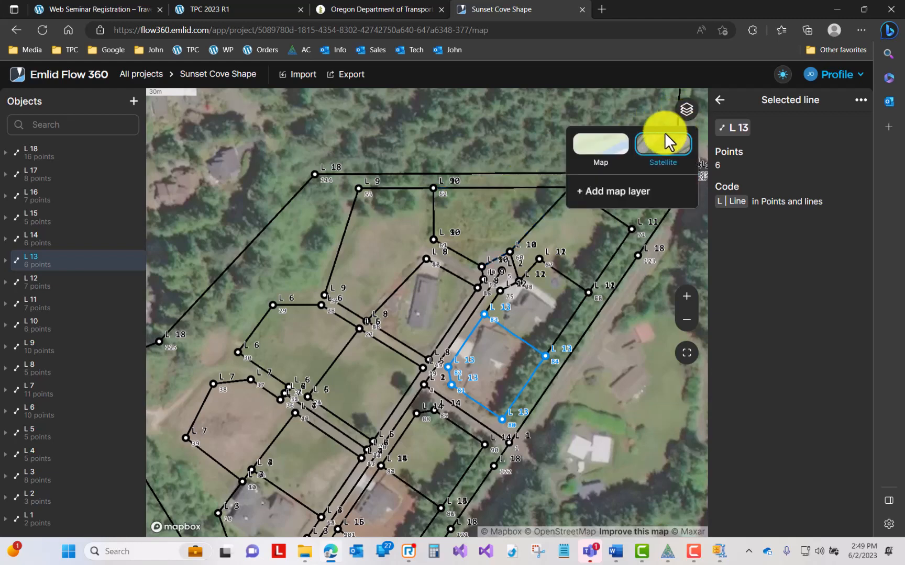
{"action": "left_click", "coordinate": [600, 149]}
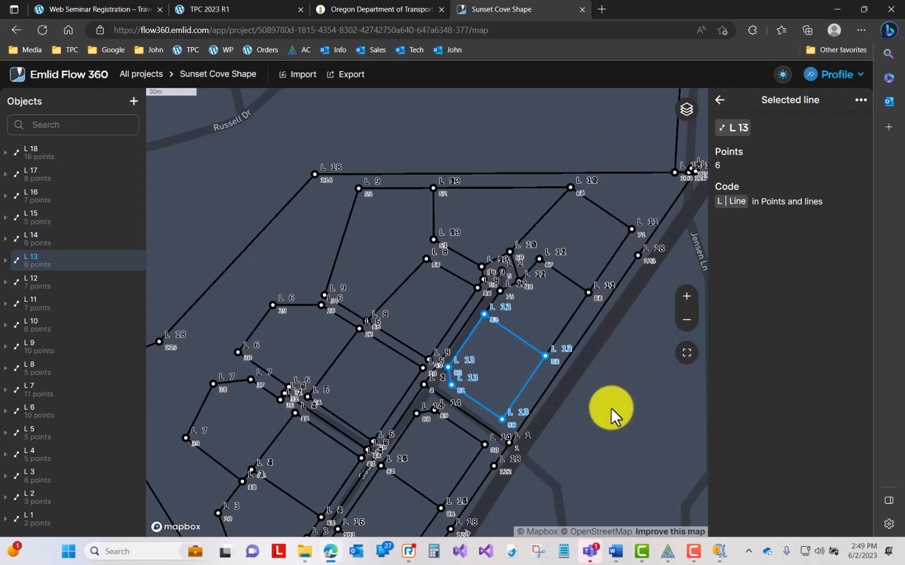
{"action": "scroll", "coordinate": [610, 408], "scroll_direction": "down", "scroll_amount": 1}
{"action": "scroll", "coordinate": [610, 407], "scroll_direction": "down", "scroll_amount": 3}
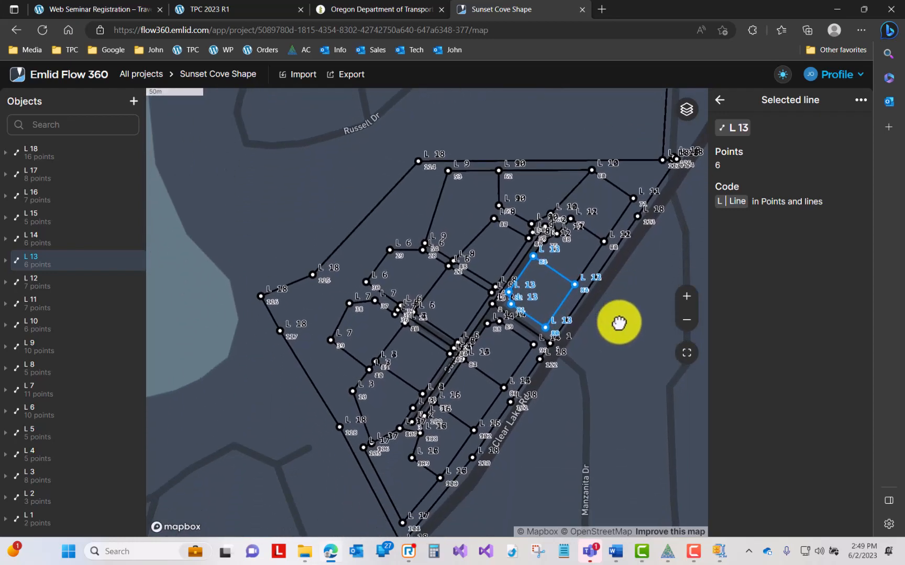
{"action": "scroll", "coordinate": [618, 320], "scroll_direction": "up", "scroll_amount": 3}
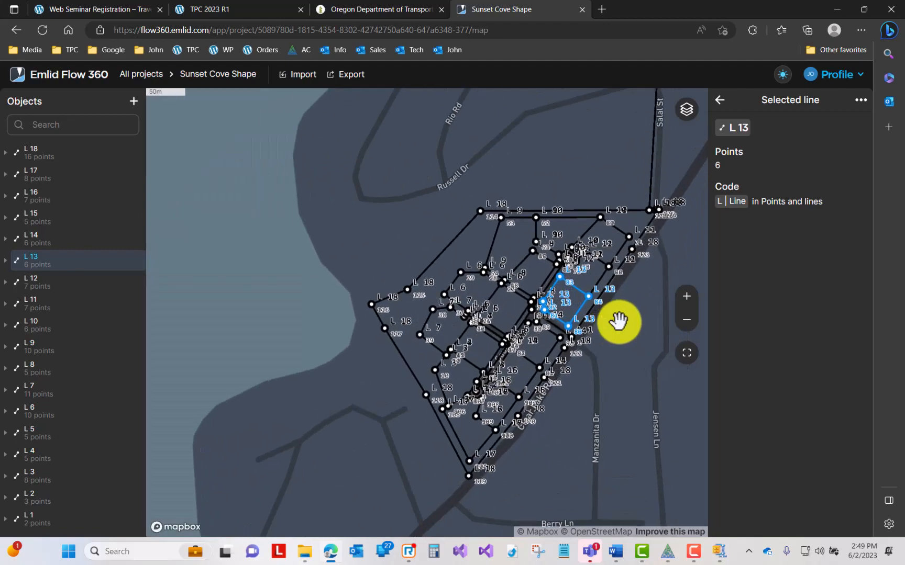
{"action": "scroll", "coordinate": [618, 320], "scroll_direction": "up", "scroll_amount": 2}
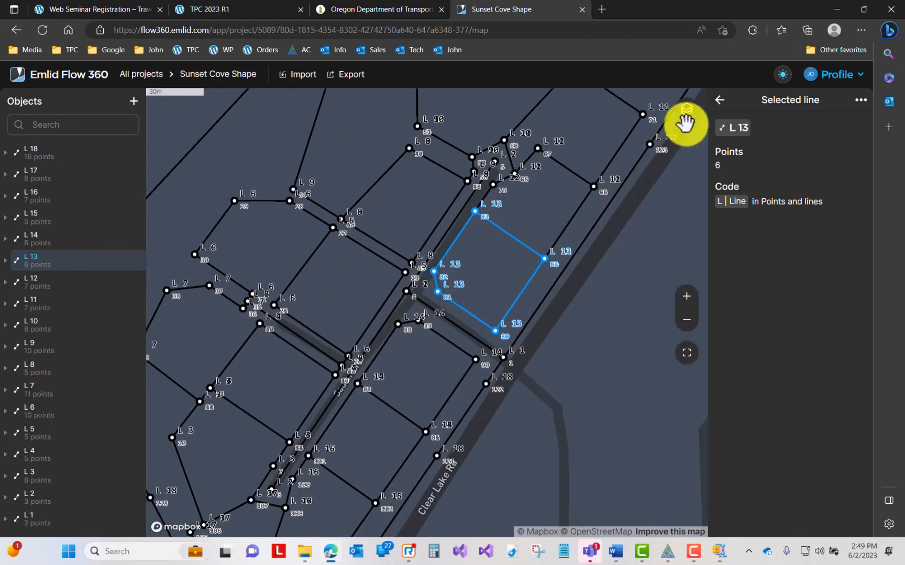
Step: Deselect line L 13 and set the base layer back to Satellite
{"action": "left_click", "coordinate": [687, 123]}
{"action": "left_click", "coordinate": [687, 122]}
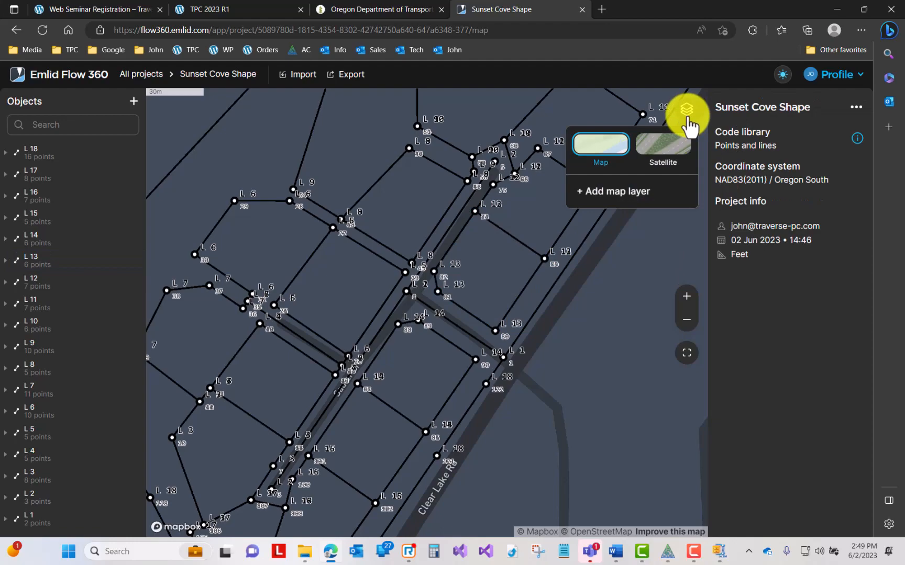
{"action": "left_click", "coordinate": [664, 152]}
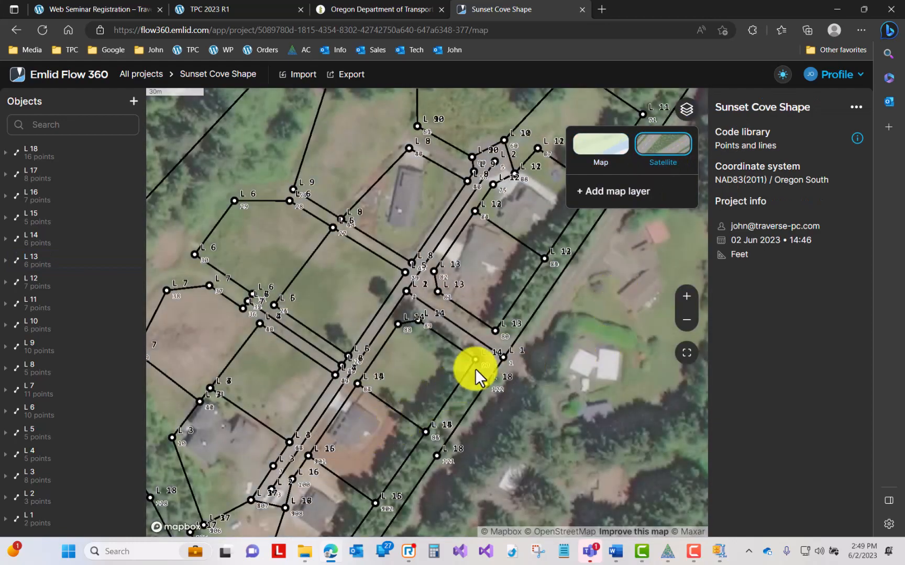
Step: Examine how the imported boundary and lot lines fit the houses, driveways and road in the satellite imagery
{"action": "scroll", "coordinate": [525, 414], "scroll_direction": "down", "scroll_amount": 5}
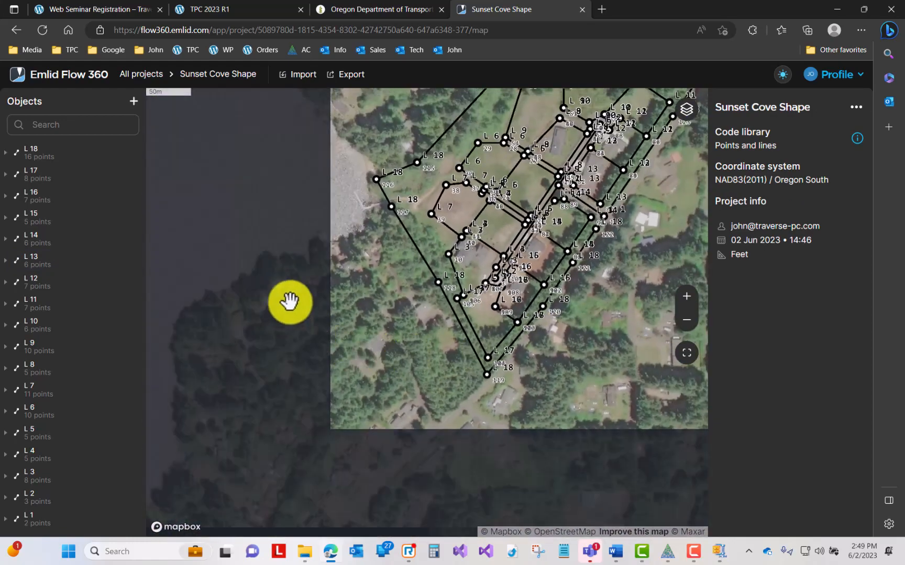
{"action": "left_click_drag", "start_coordinate": [387, 246], "coordinate": [364, 330]}
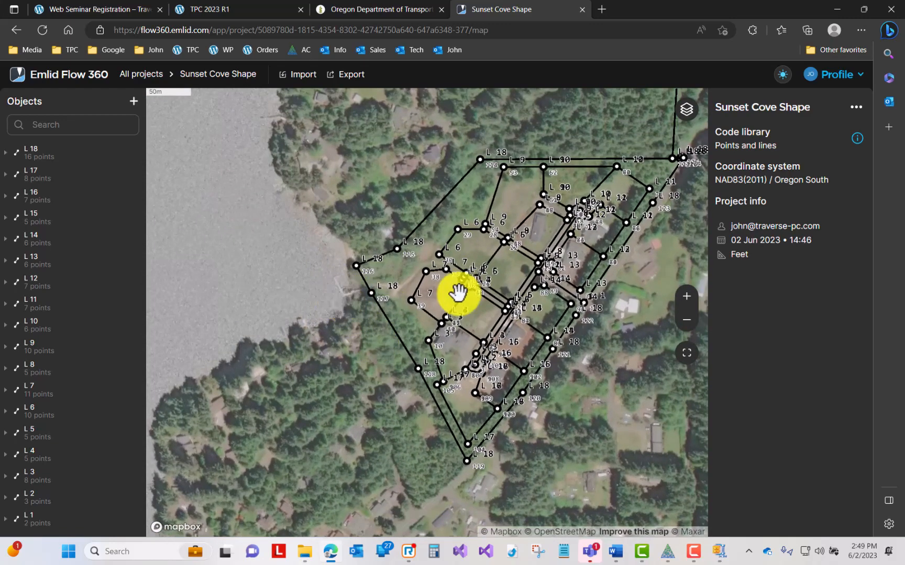
{"action": "scroll", "coordinate": [481, 301], "scroll_direction": "up", "scroll_amount": 1}
{"action": "scroll", "coordinate": [481, 293], "scroll_direction": "up", "scroll_amount": 3}
{"action": "left_click_drag", "start_coordinate": [602, 282], "coordinate": [440, 373]}
{"action": "left_click_drag", "start_coordinate": [485, 266], "coordinate": [406, 386]}
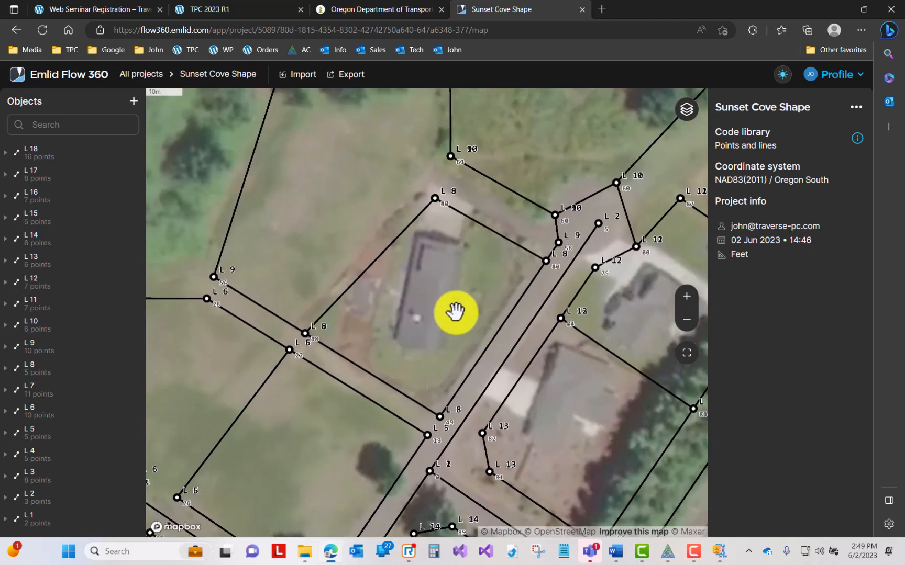
{"action": "scroll", "coordinate": [459, 313], "scroll_direction": "down", "scroll_amount": 2}
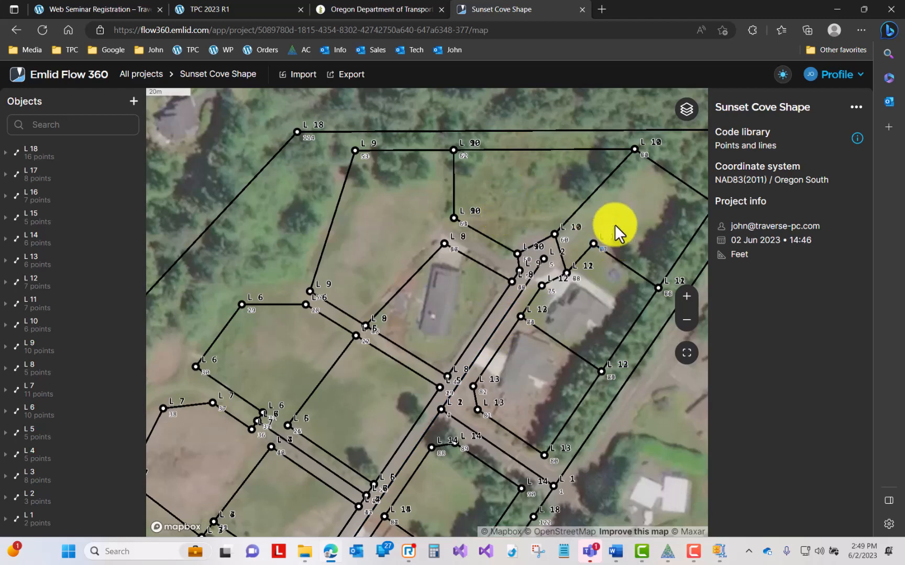
{"action": "scroll", "coordinate": [557, 253], "scroll_direction": "up", "scroll_amount": 2}
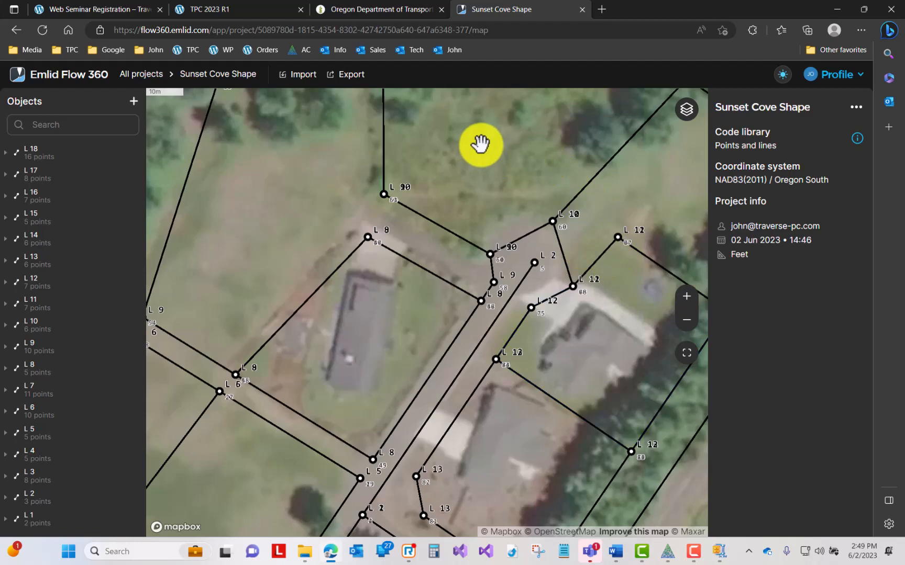
Step: Switch to TPC Desktop and review the reversed 2018-01GNSS to Local 3-16-23 calibration for an ESRI Shape export of the entire survey, without saving the survey
{"action": "left_click", "coordinate": [668, 553]}
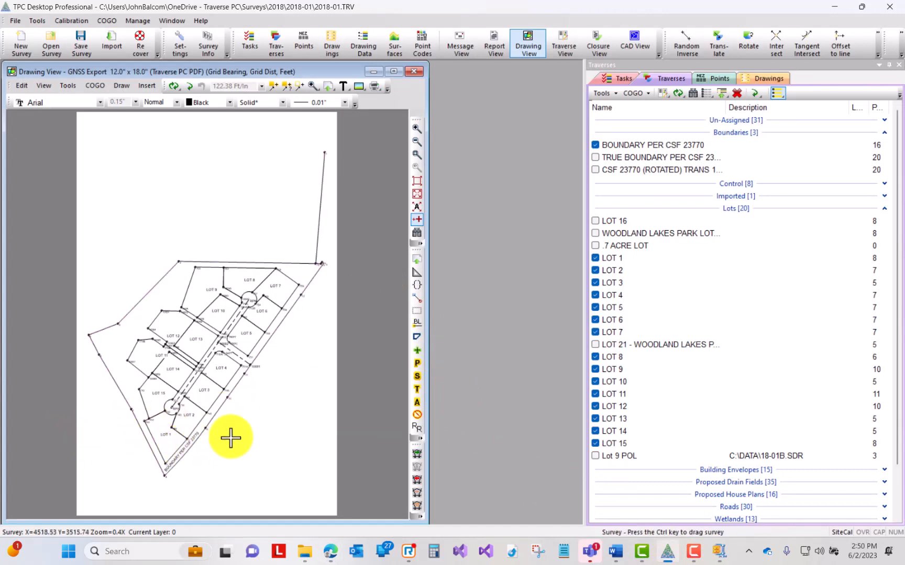
{"action": "left_click", "coordinate": [17, 20]}
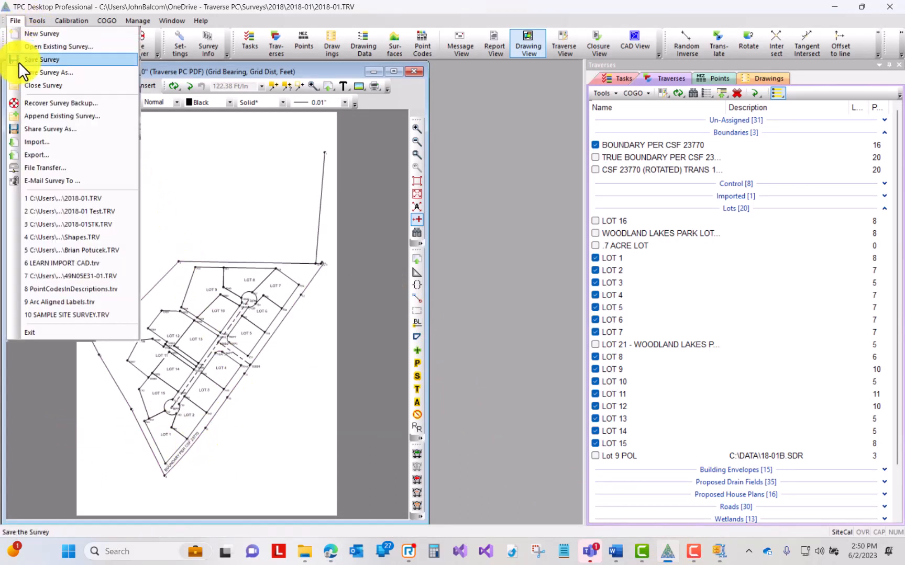
{"action": "left_click", "coordinate": [33, 154]}
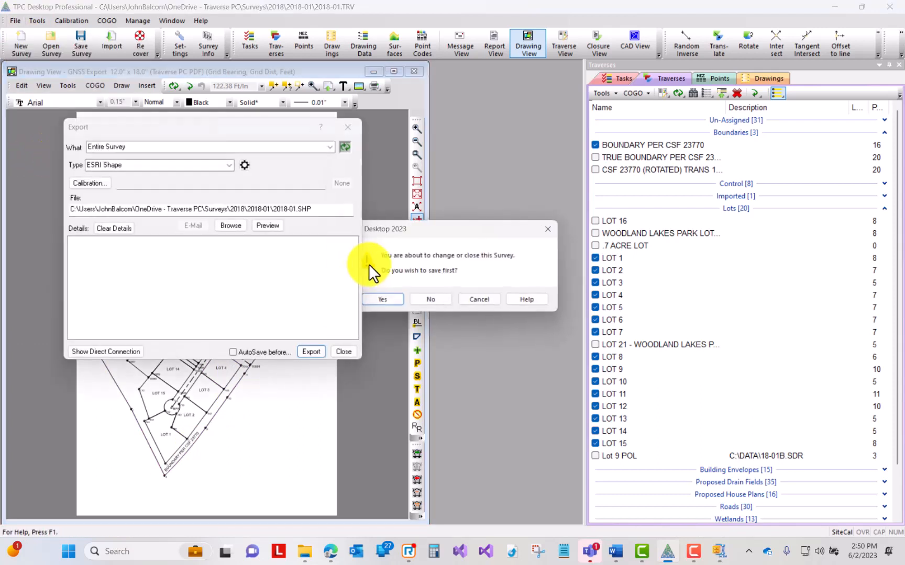
{"action": "left_click", "coordinate": [426, 300]}
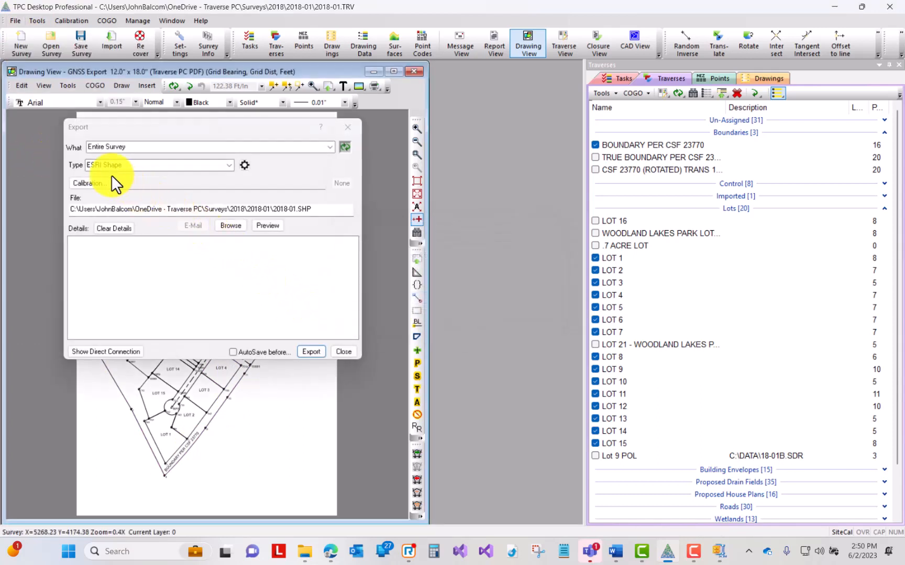
{"action": "left_click", "coordinate": [88, 184]}
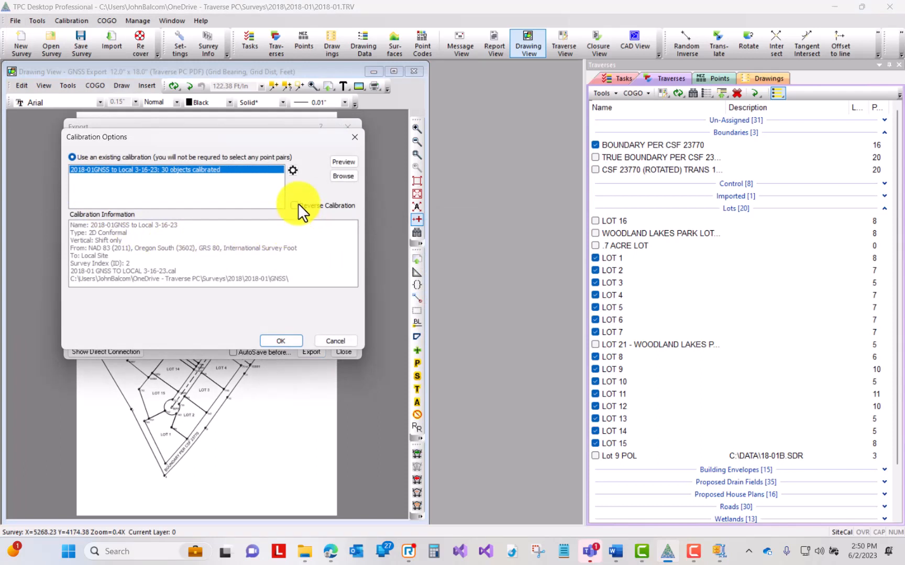
{"action": "left_click", "coordinate": [288, 338]}
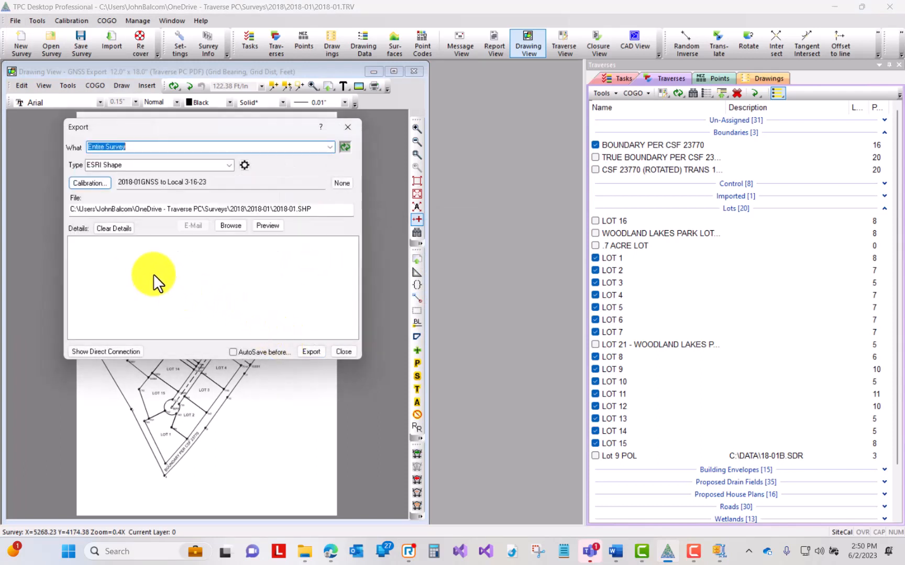
{"action": "left_click", "coordinate": [95, 180]}
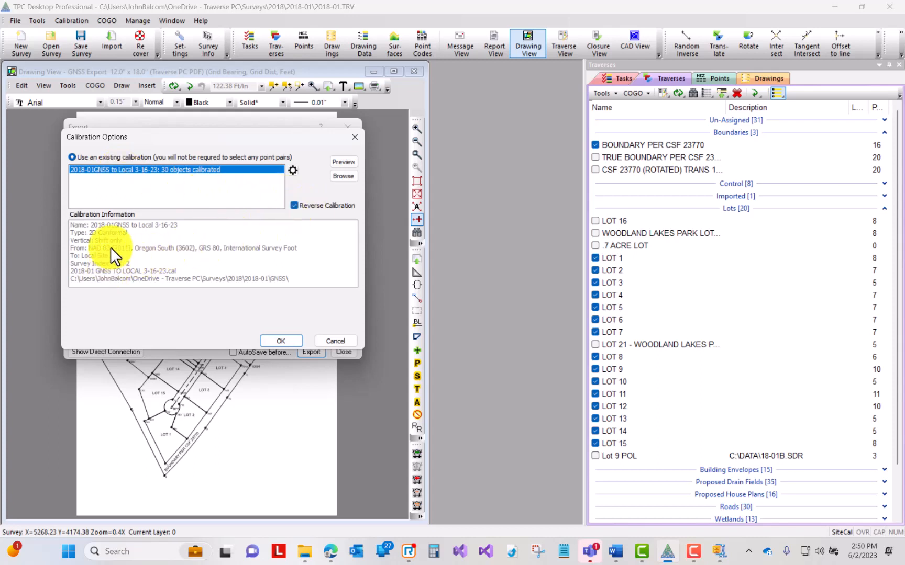
{"action": "left_click", "coordinate": [274, 336]}
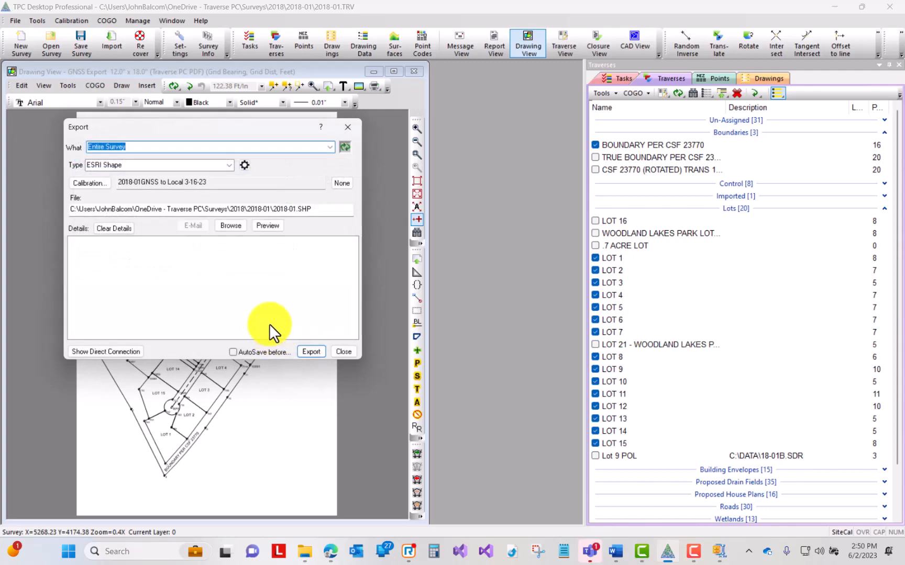
{"action": "left_click", "coordinate": [343, 129]}
Step: Examine the survey's message log from the GNSS import details down to the From and To coordinates of the calibrated points
{"action": "left_click", "coordinate": [460, 45]}
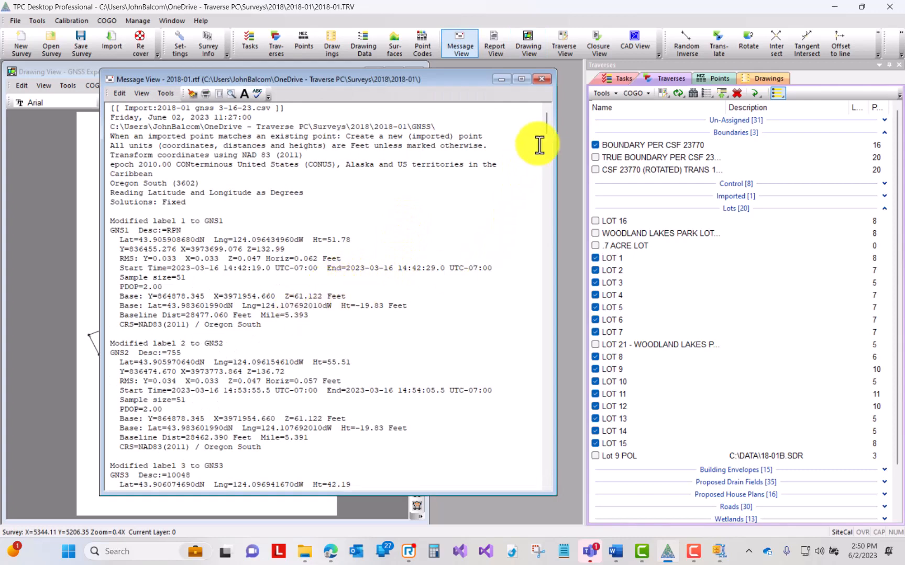
{"action": "left_click_drag", "start_coordinate": [547, 127], "coordinate": [530, 366]}
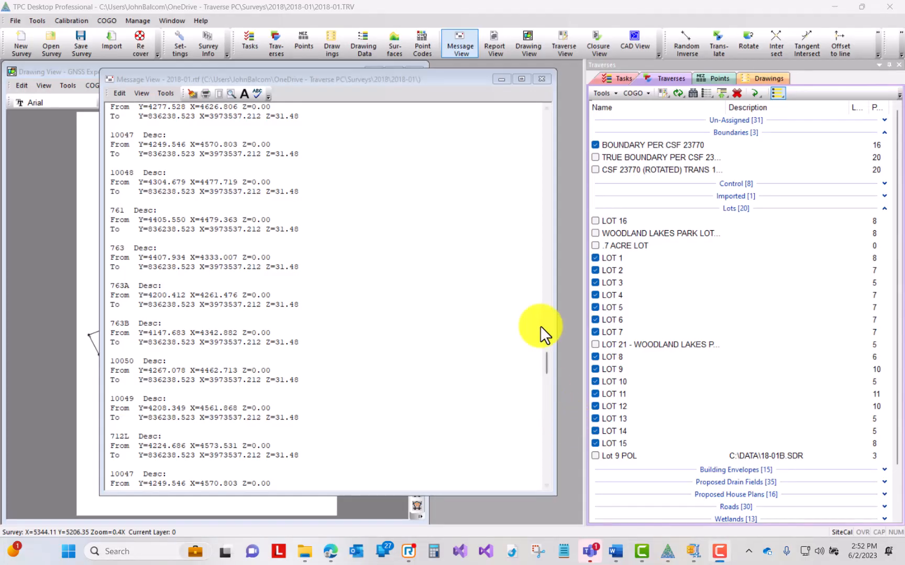
{"action": "left_click", "coordinate": [541, 77]}
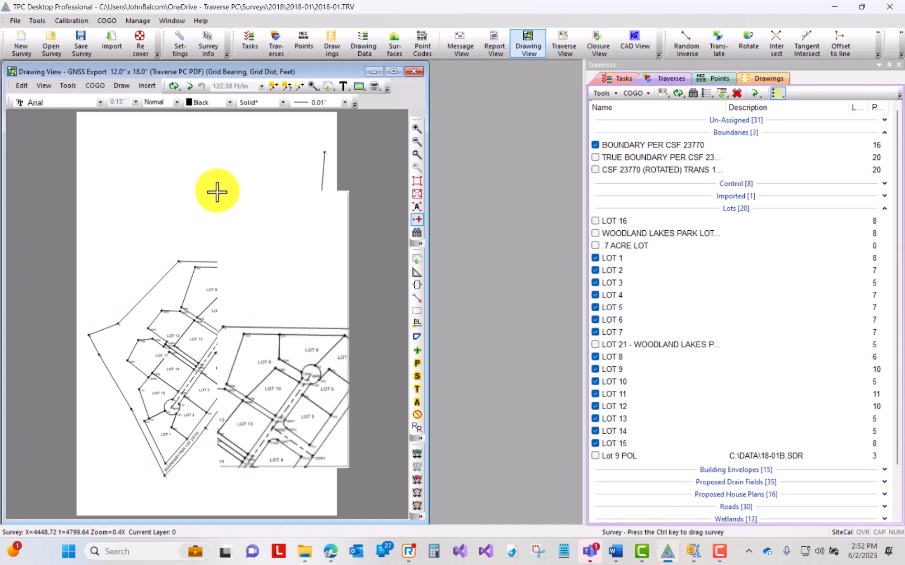
Step: Start exporting the drawing without saving the survey, and choose the entire GNSS Export drawing as the content
{"action": "right_click", "coordinate": [217, 192]}
{"action": "mouse_move", "coordinate": [260, 352]}
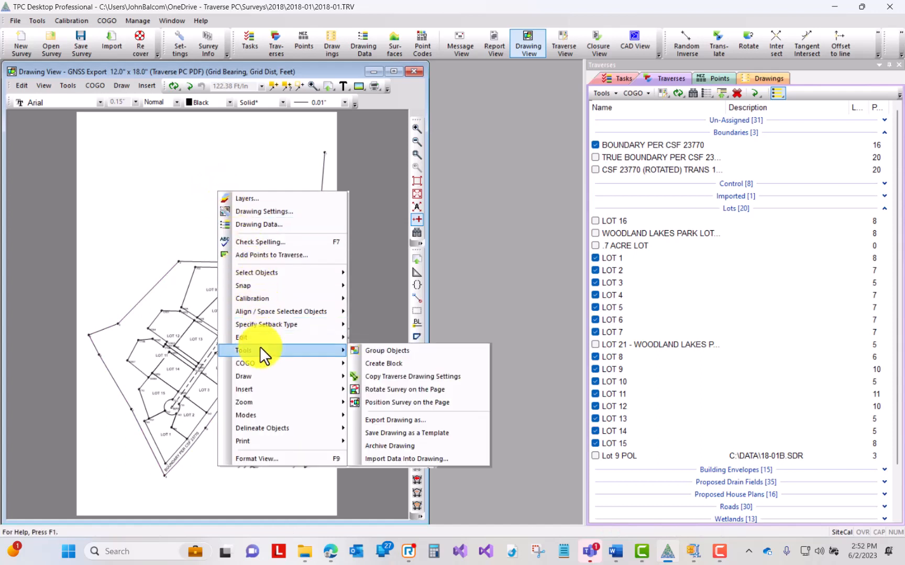
{"action": "left_click", "coordinate": [386, 419]}
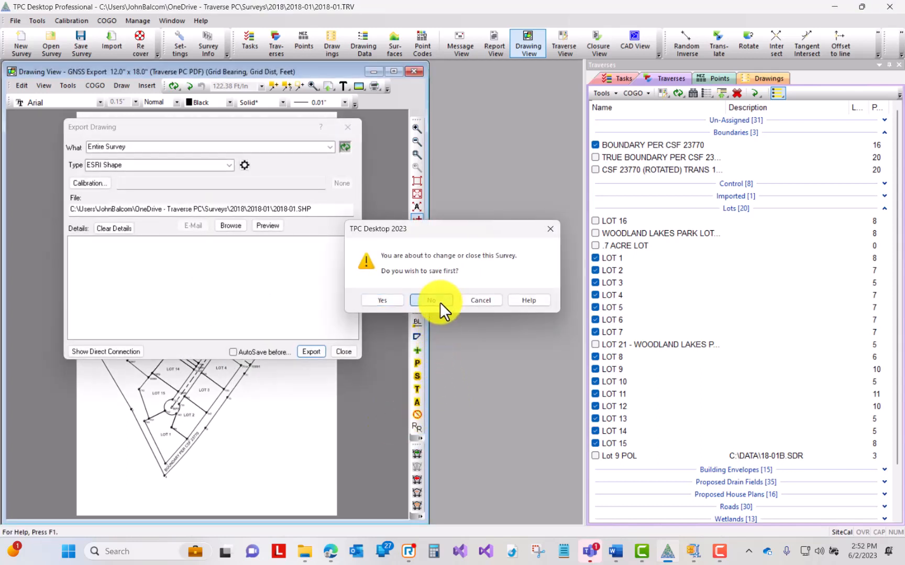
{"action": "left_click", "coordinate": [440, 302]}
{"action": "left_click", "coordinate": [329, 147]}
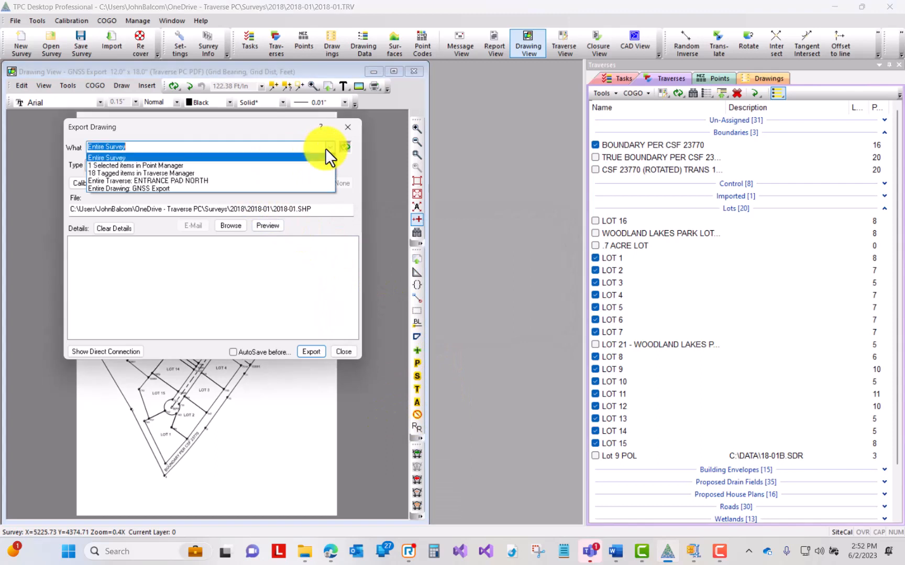
{"action": "left_click", "coordinate": [144, 175]}
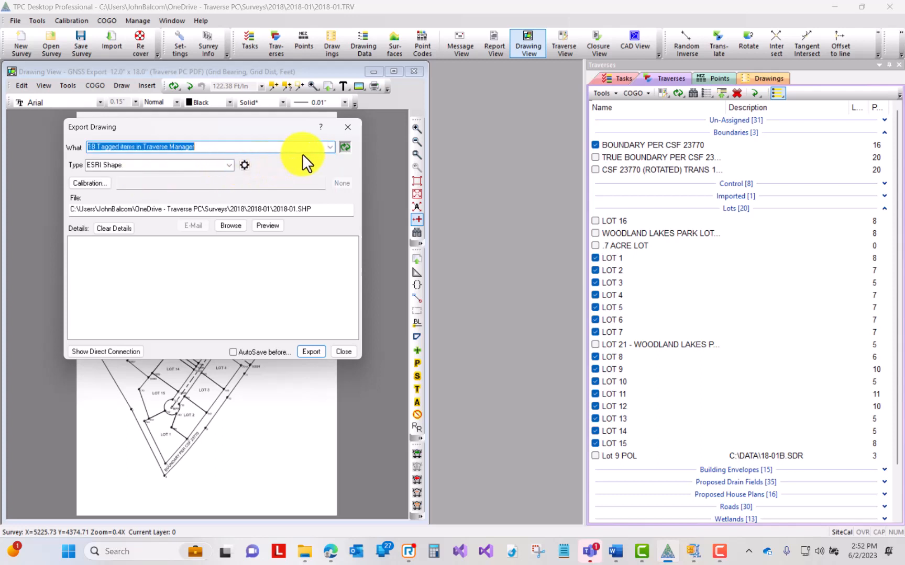
{"action": "left_click", "coordinate": [330, 147]}
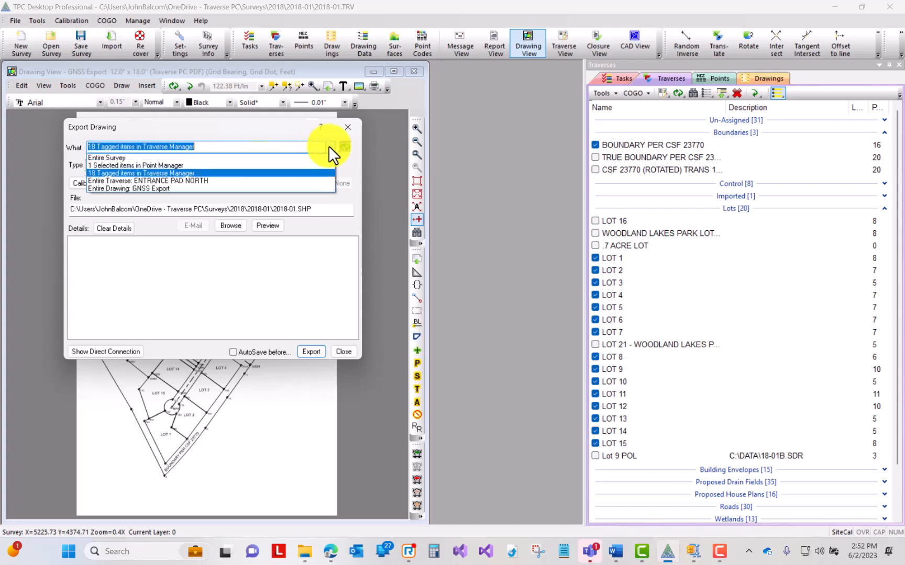
{"action": "left_click", "coordinate": [158, 188]}
Step: Set the export type to AutoCAD ASCII DXF, accept its settings, and apply the 2018-01GNSS to Local 3-16-23 calibration in reverse
{"action": "left_click", "coordinate": [227, 163]}
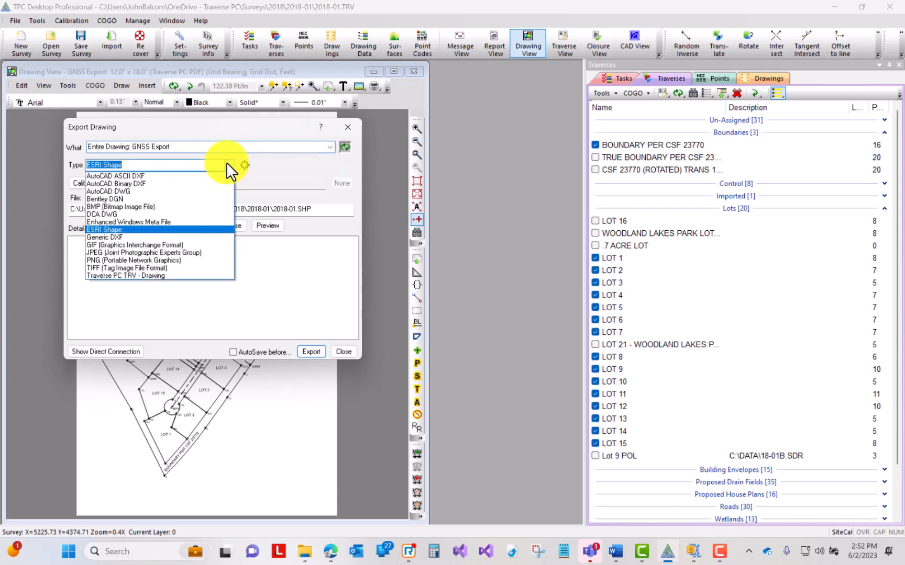
{"action": "left_click", "coordinate": [151, 175]}
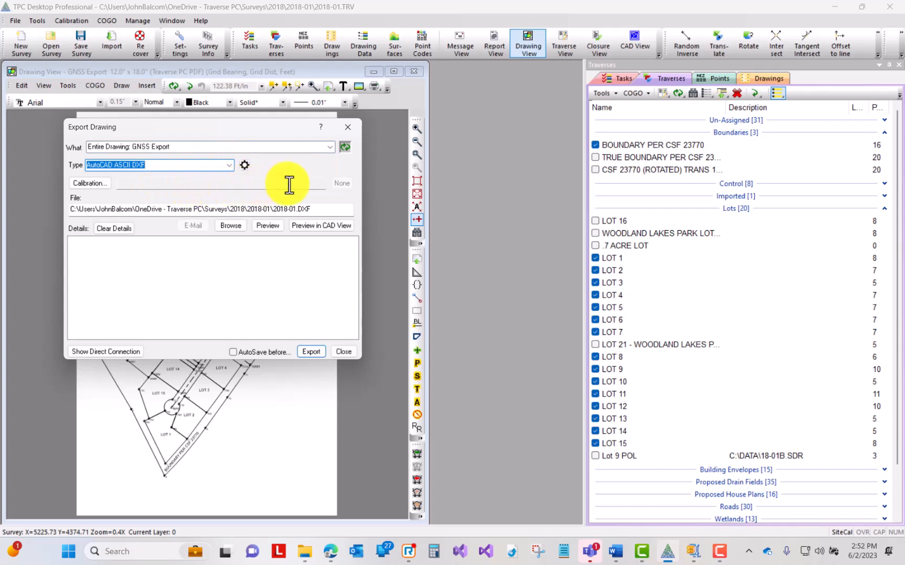
{"action": "left_click", "coordinate": [244, 166]}
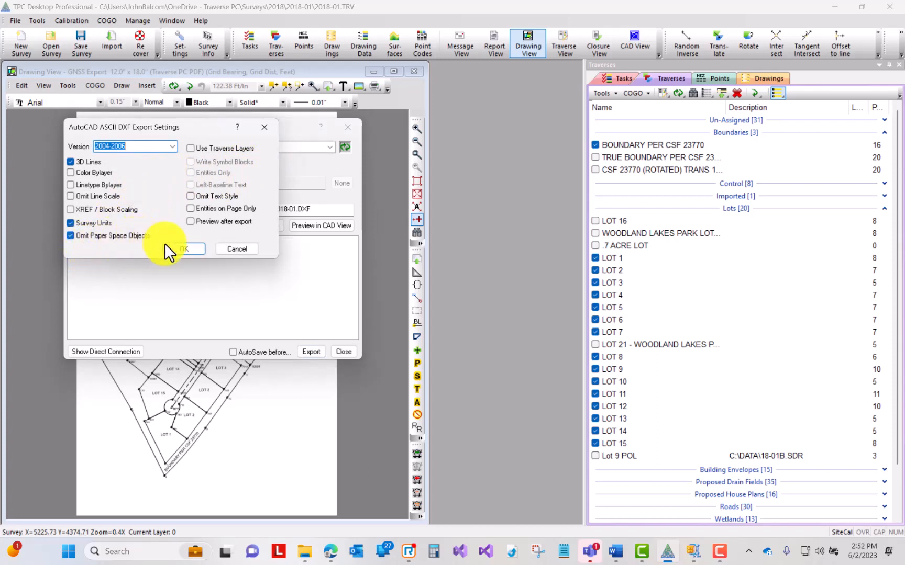
{"action": "left_click", "coordinate": [186, 249]}
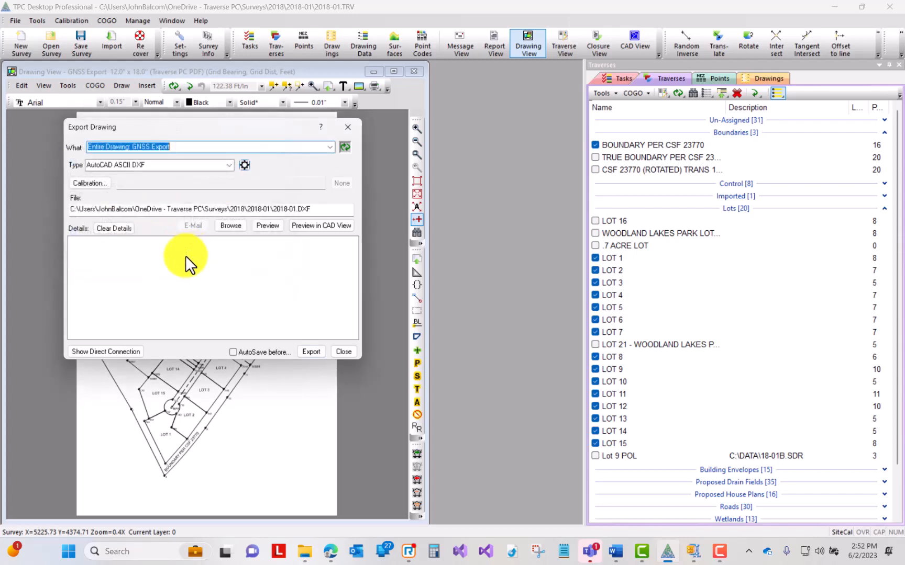
{"action": "left_click", "coordinate": [90, 181]}
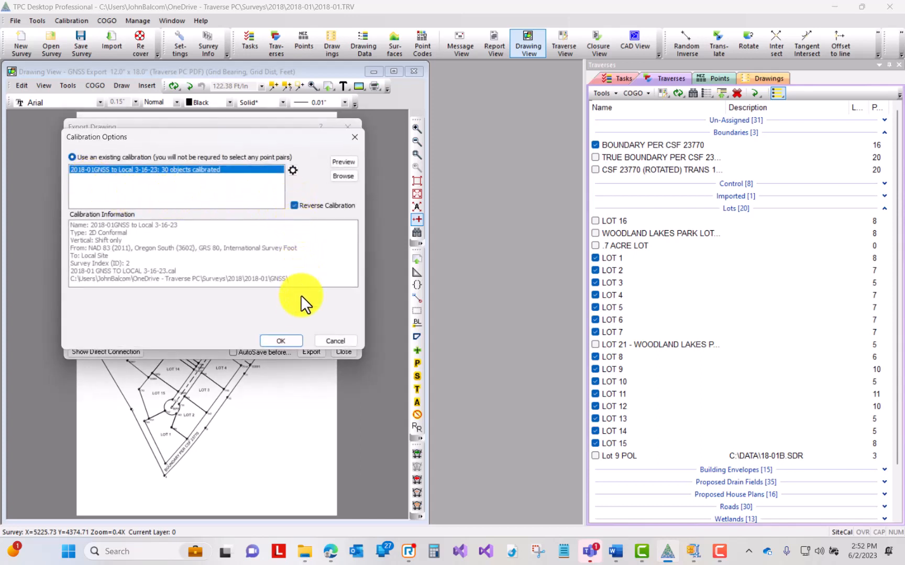
{"action": "left_click", "coordinate": [289, 341]}
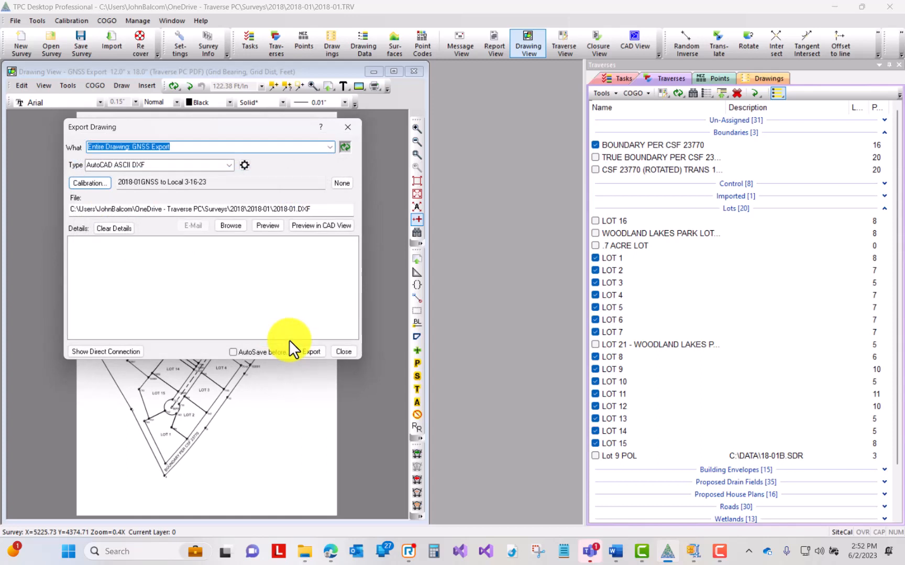
Step: Export the drawing as Lots.DXF in the 2018-01 survey's GNSS folder, replacing the existing file
{"action": "left_click", "coordinate": [236, 224]}
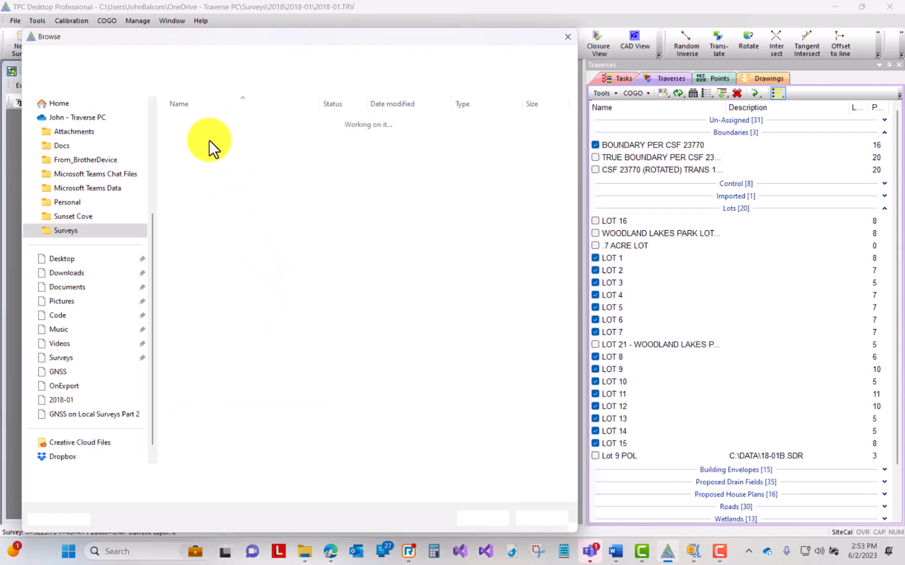
{"action": "double_click", "coordinate": [199, 141]}
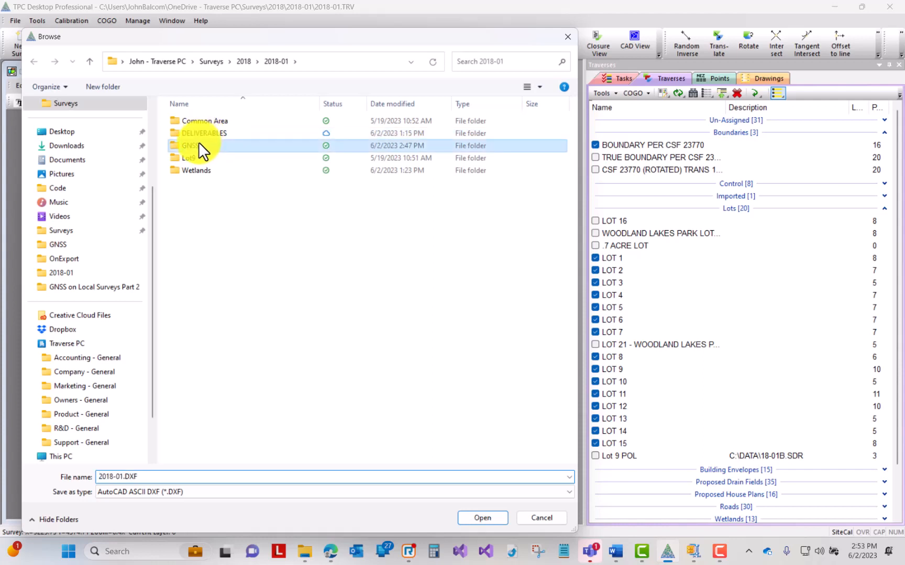
{"action": "left_click", "coordinate": [199, 133]}
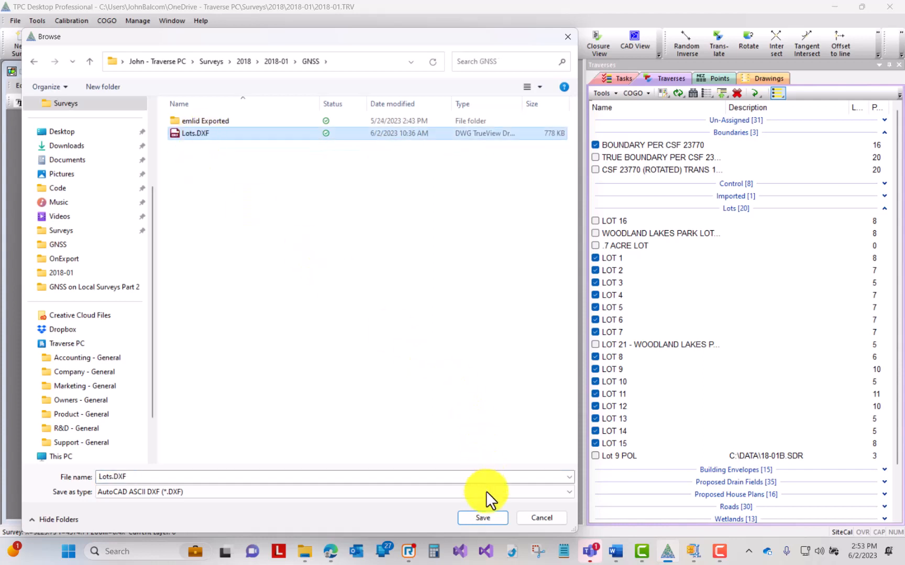
{"action": "left_click", "coordinate": [487, 518]}
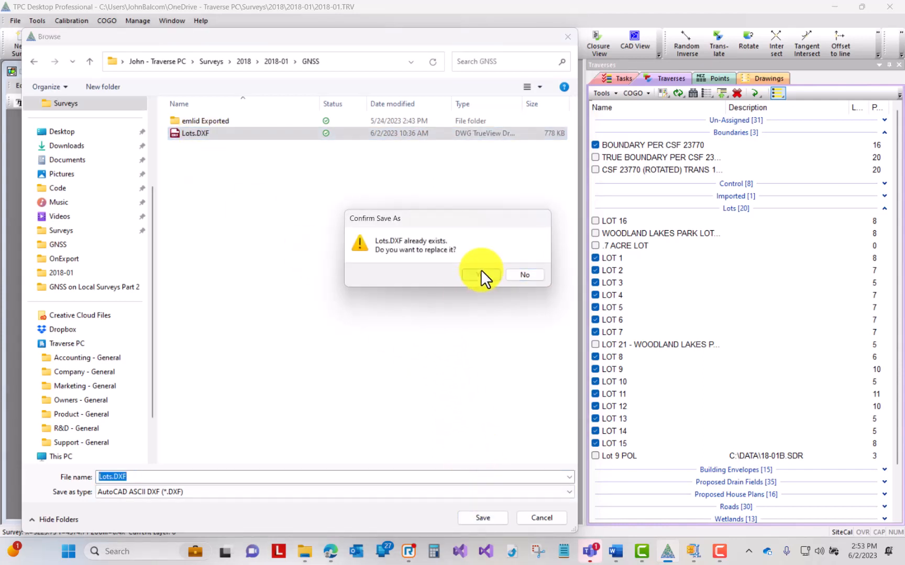
{"action": "left_click", "coordinate": [481, 271]}
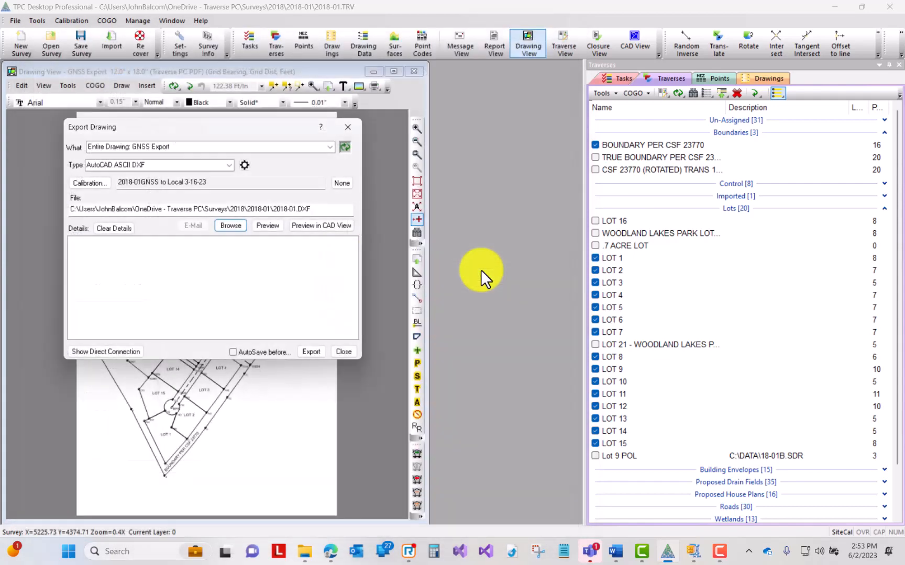
{"action": "left_click", "coordinate": [313, 351]}
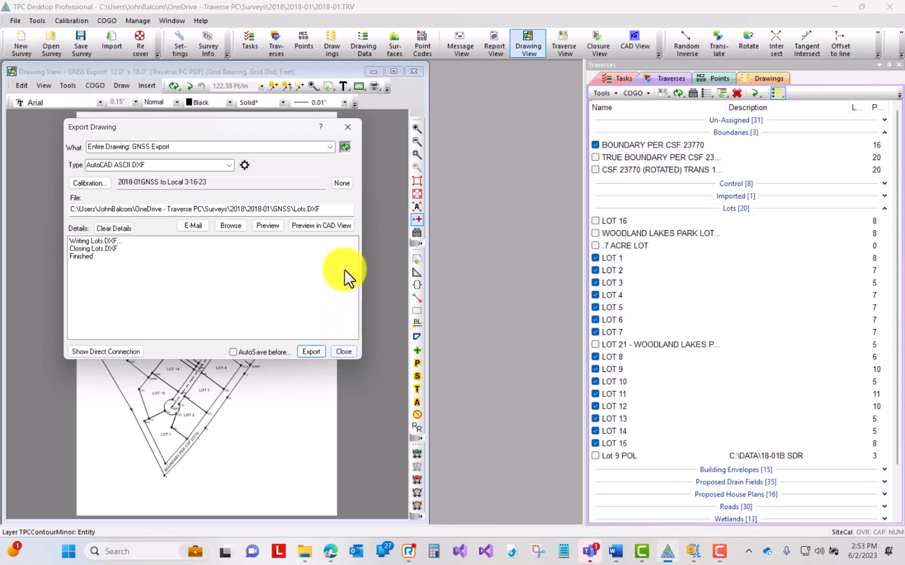
Step: Preview the exported Lots.DXF in CAD View and examine its boundary and lots up close
{"action": "left_click", "coordinate": [340, 225]}
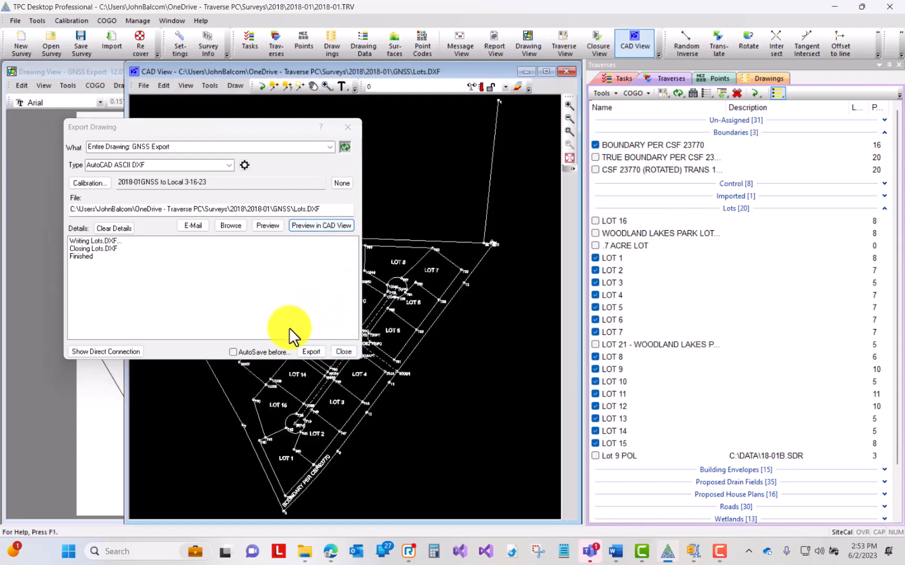
{"action": "left_click", "coordinate": [343, 129]}
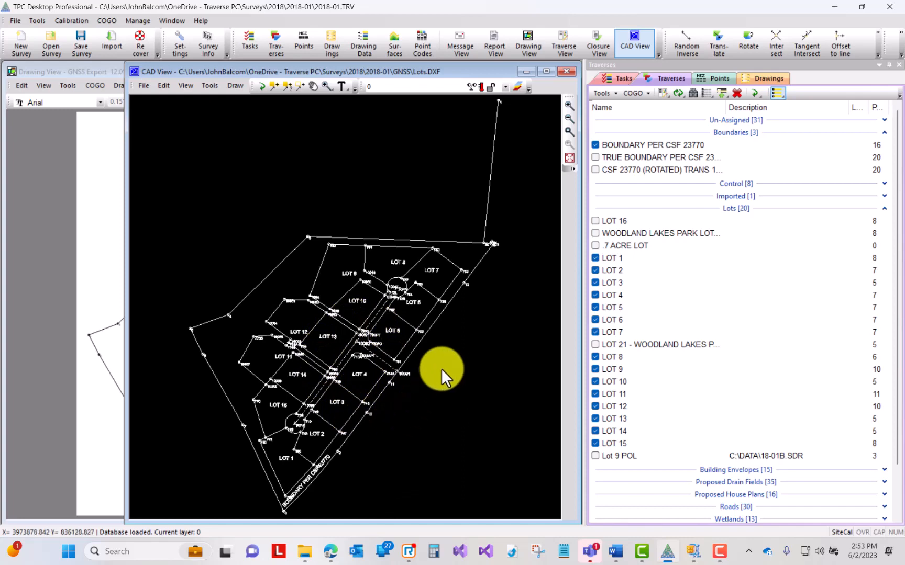
{"action": "scroll", "coordinate": [440, 368], "scroll_direction": "up", "scroll_amount": 3}
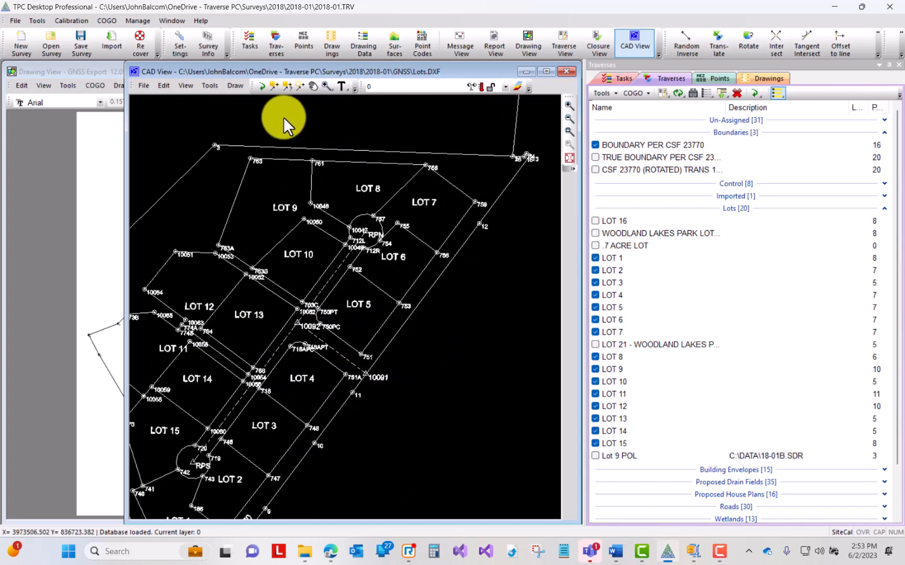
Step: Select the Lot 7 outline in the DXF preview to inspect its polyline, and clear the selection
{"action": "left_click", "coordinate": [274, 85]}
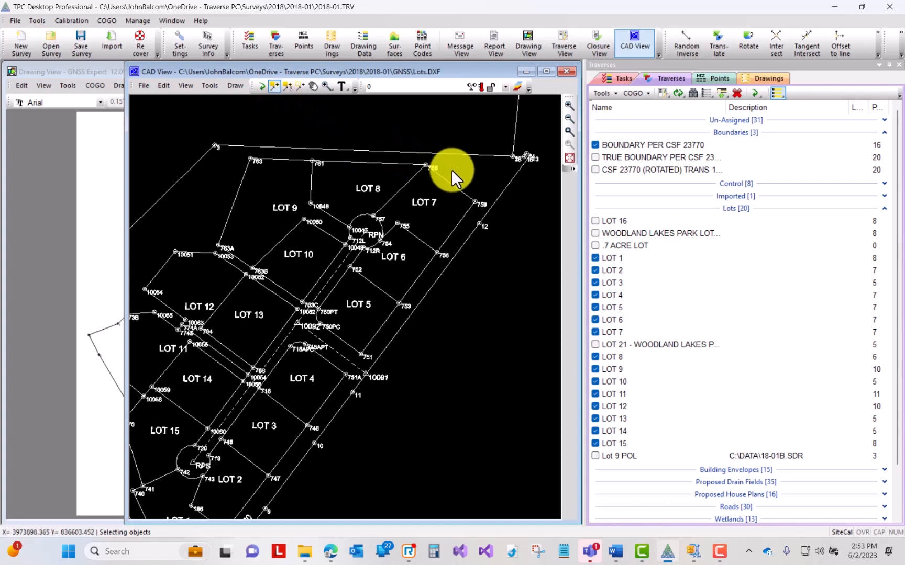
{"action": "left_click", "coordinate": [447, 184]}
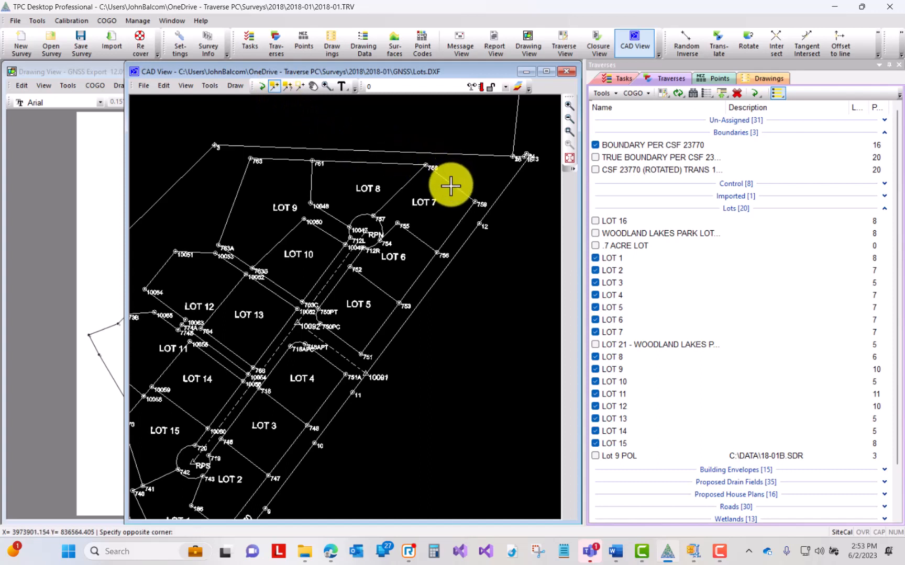
{"action": "left_click", "coordinate": [450, 185]}
{"action": "left_click", "coordinate": [450, 184]}
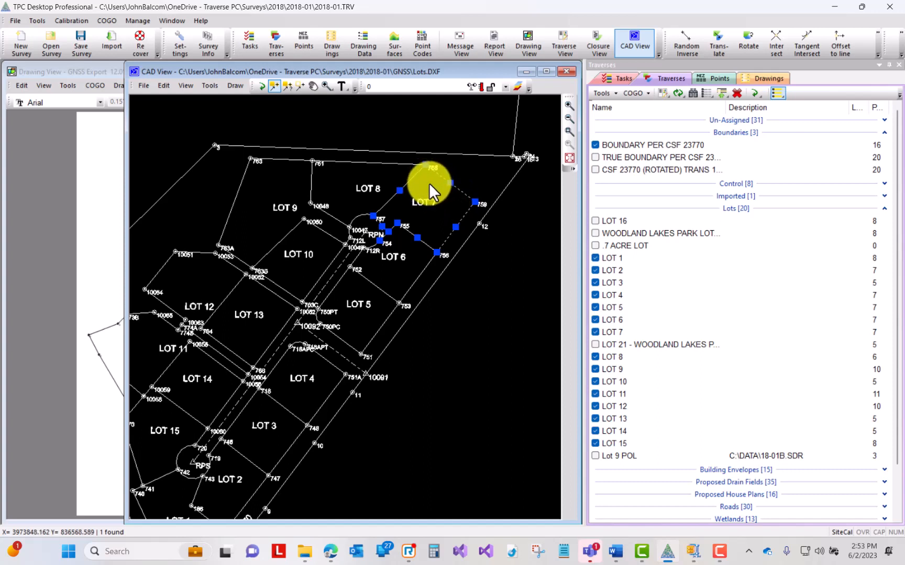
{"action": "left_click", "coordinate": [271, 85]}
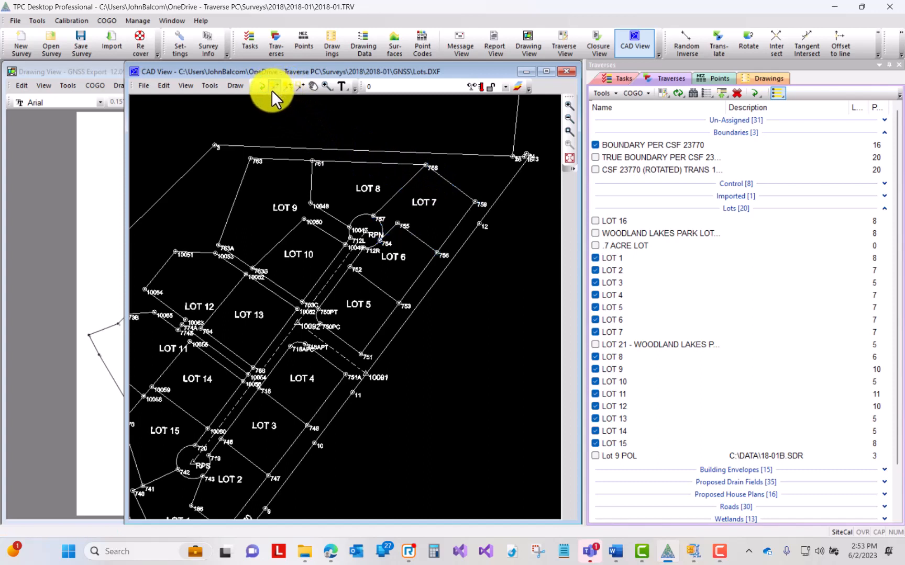
Step: Close the Lots.DXF preview without saving, and inspect the Control Polyline drawing settings of the Lot 8 traverse
{"action": "left_click", "coordinate": [567, 70]}
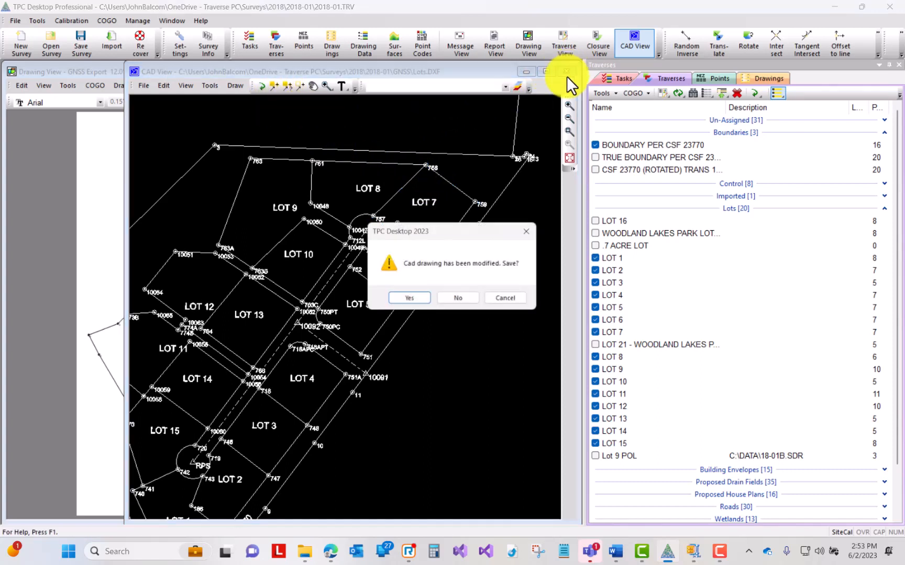
{"action": "left_click", "coordinate": [465, 295]}
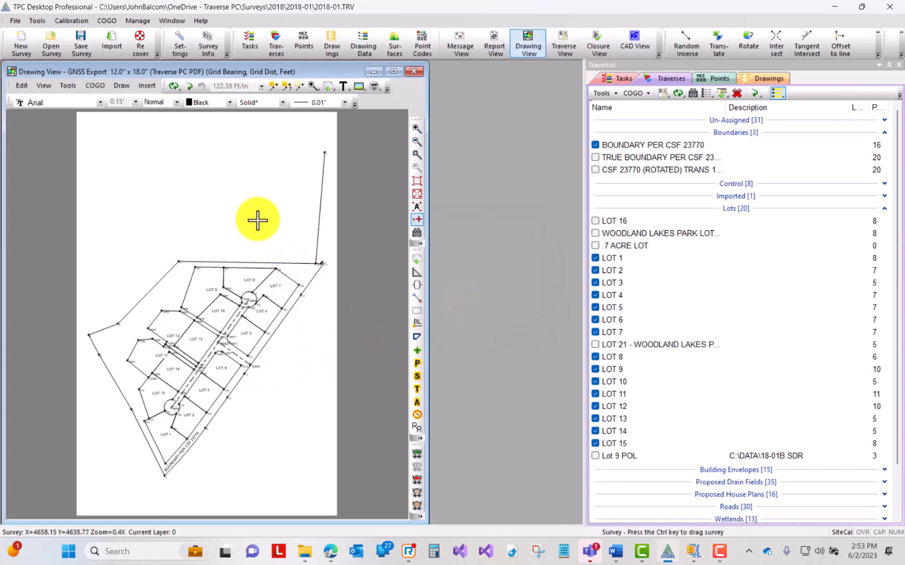
{"action": "mouse_move", "coordinate": [254, 270]}
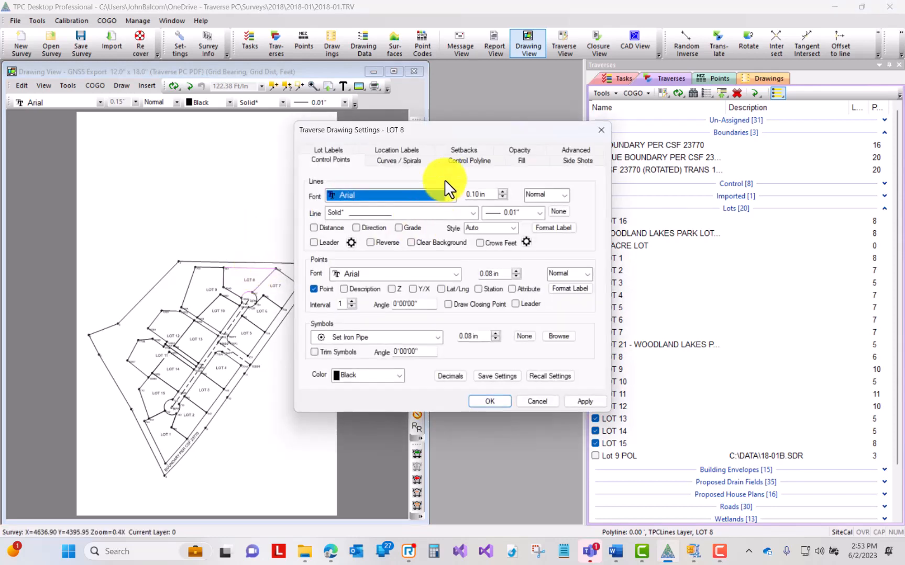
{"action": "left_click", "coordinate": [454, 161]}
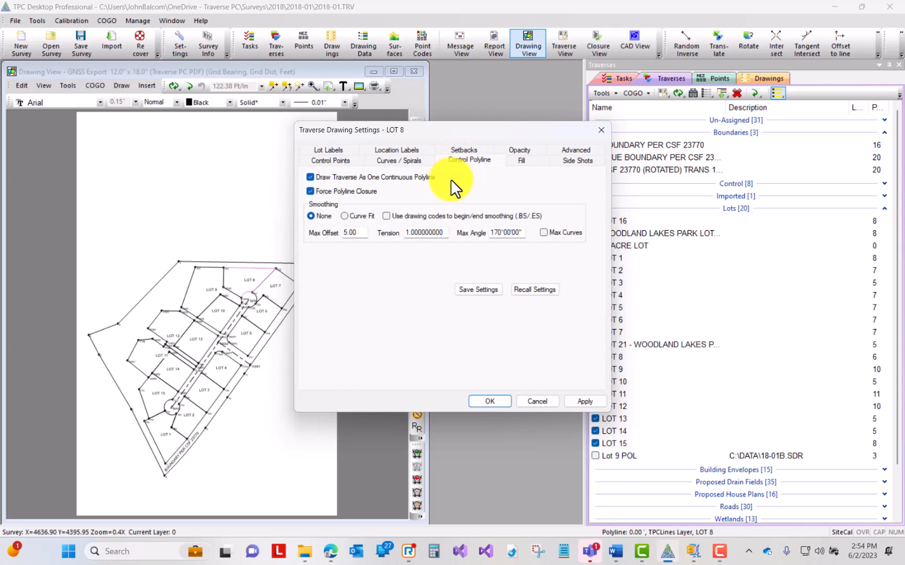
{"action": "left_click", "coordinate": [600, 129]}
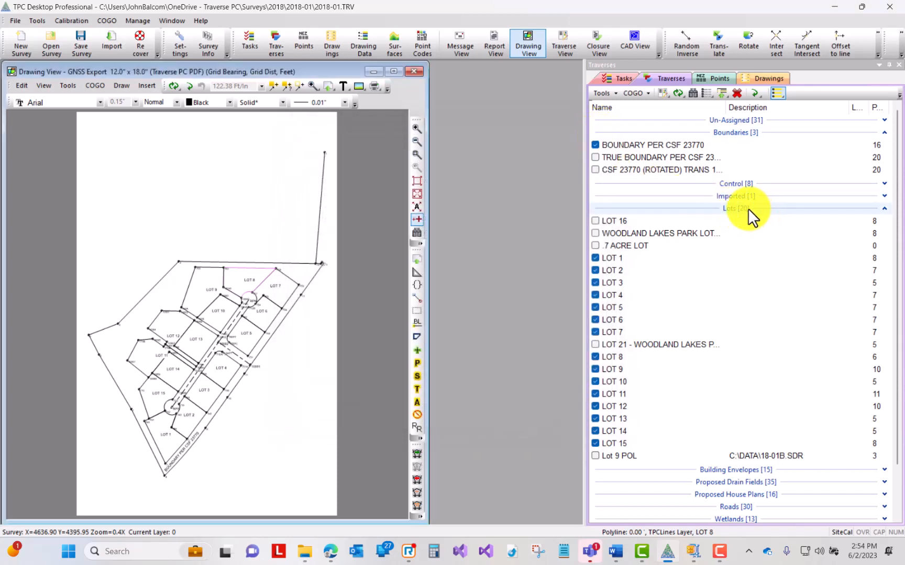
Step: Select the traverses LOT 1 through LOT 15, Lot 9 POL, BOUNDARY PER CSF 23770 and both SAUTER DRIVE centerlines together
{"action": "left_click", "coordinate": [747, 208]}
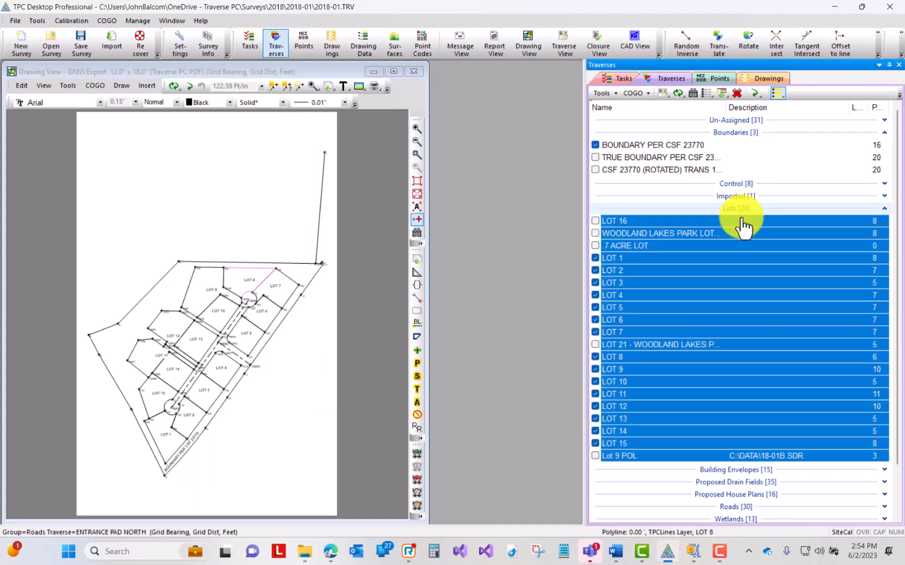
{"action": "left_click", "coordinate": [658, 220], "text": "ctrl"}
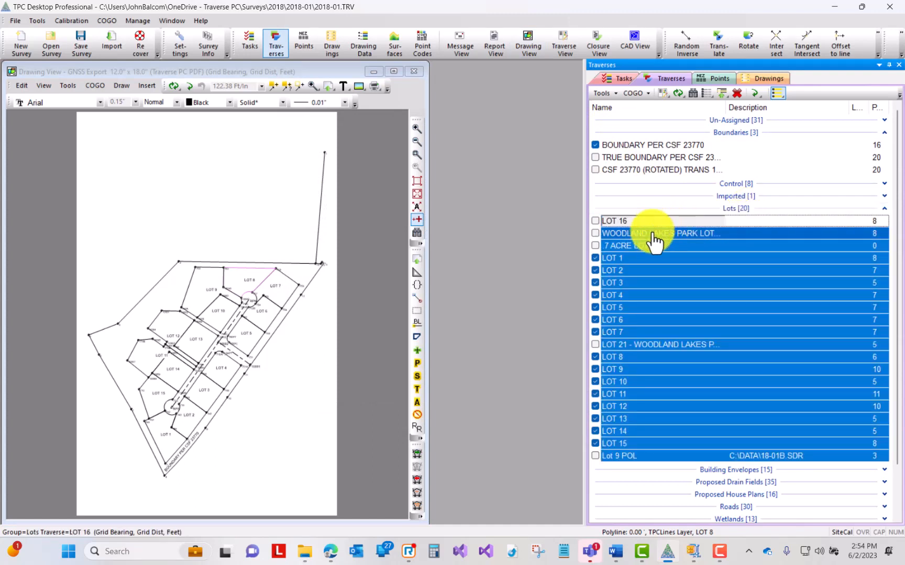
{"action": "left_click", "coordinate": [656, 233], "text": "ctrl"}
{"action": "left_click", "coordinate": [652, 246], "text": "ctrl"}
{"action": "left_click", "coordinate": [639, 345], "text": "ctrl"}
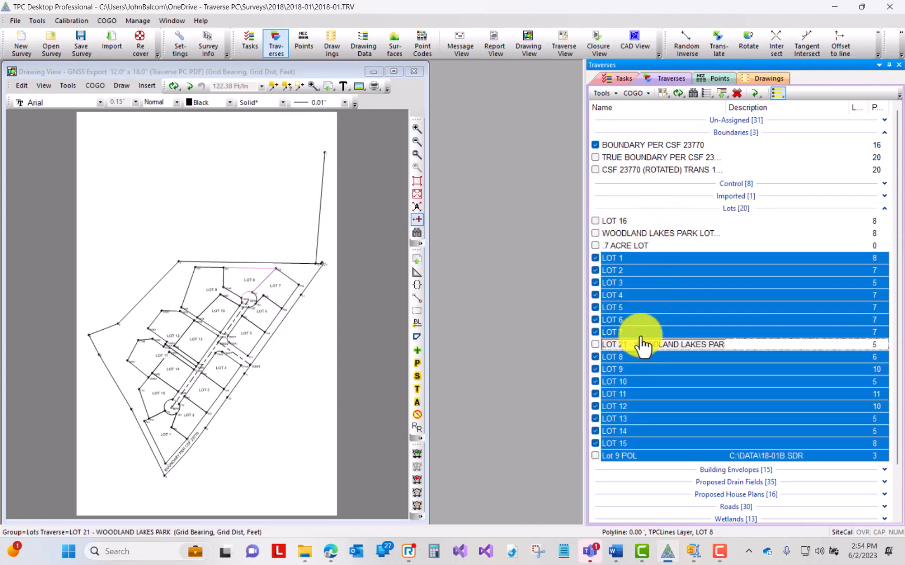
{"action": "left_click", "coordinate": [632, 146], "text": "ctrl"}
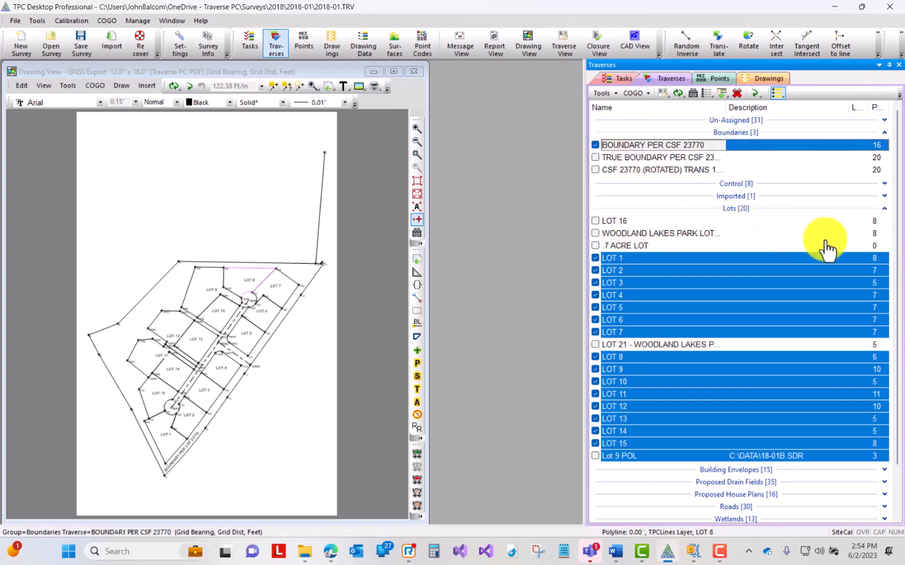
{"action": "scroll", "coordinate": [886, 262], "scroll_direction": "down", "scroll_amount": 2}
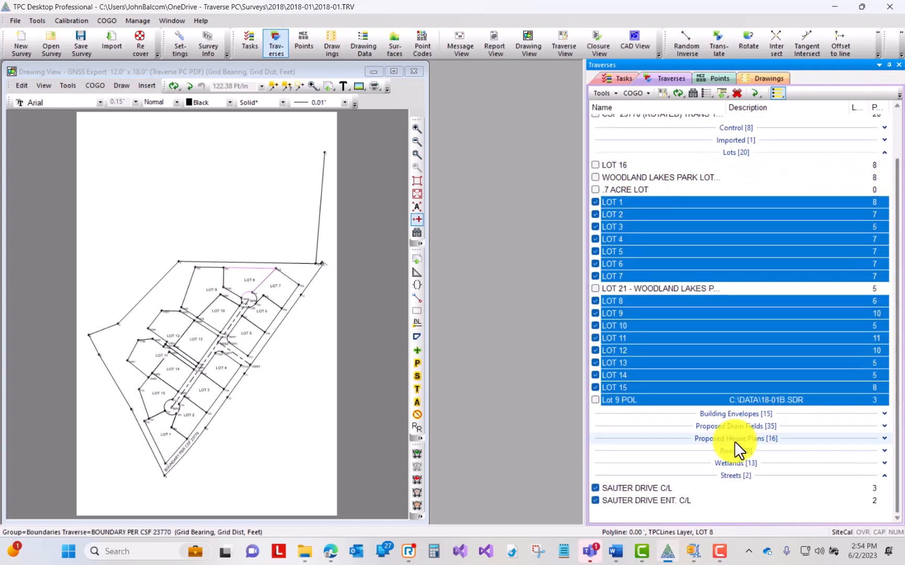
{"action": "left_click", "coordinate": [648, 488], "text": "ctrl"}
{"action": "left_click", "coordinate": [640, 500], "text": "ctrl"}
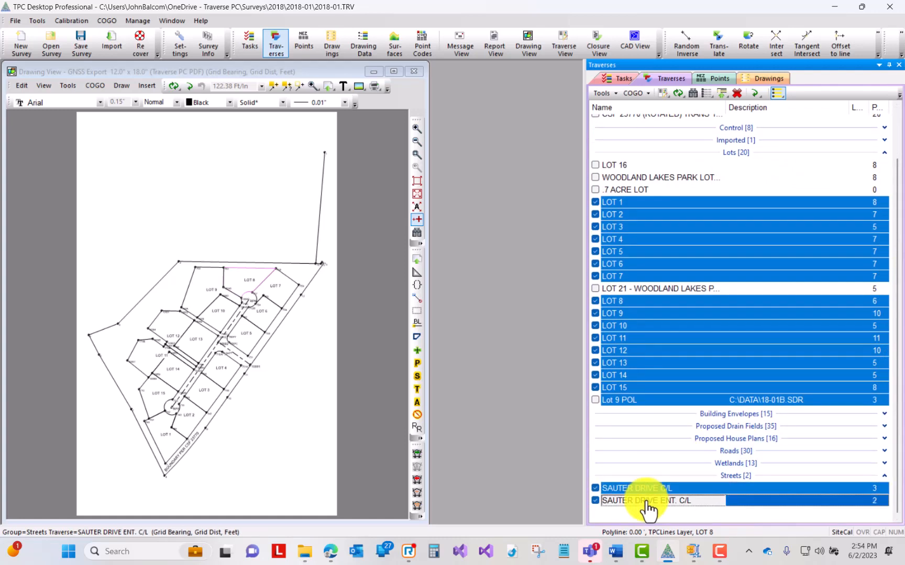
Step: Open the shared drawing settings of the selected traverses, including Control Points, Curves / Spirals and Control Polyline but excluding Lot Labels
{"action": "right_click", "coordinate": [707, 244]}
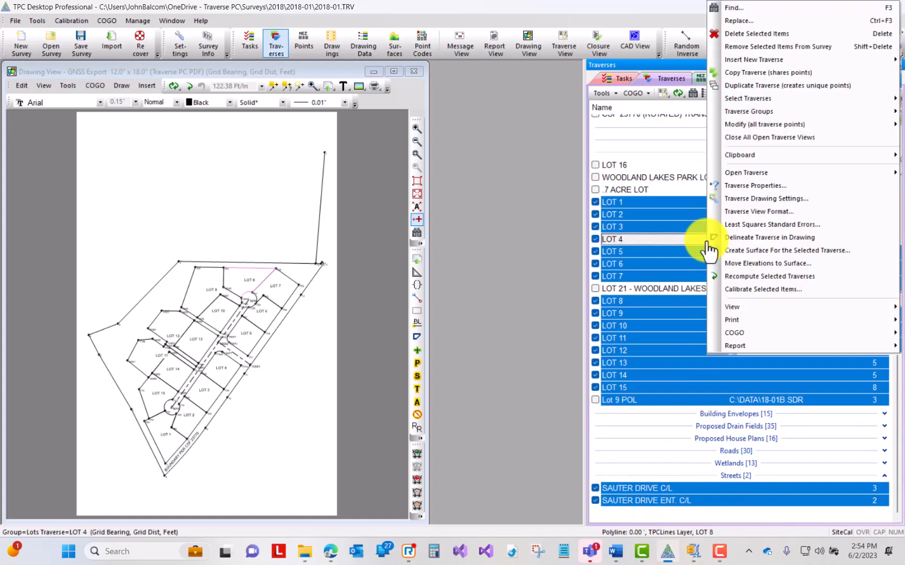
{"action": "left_click", "coordinate": [742, 198]}
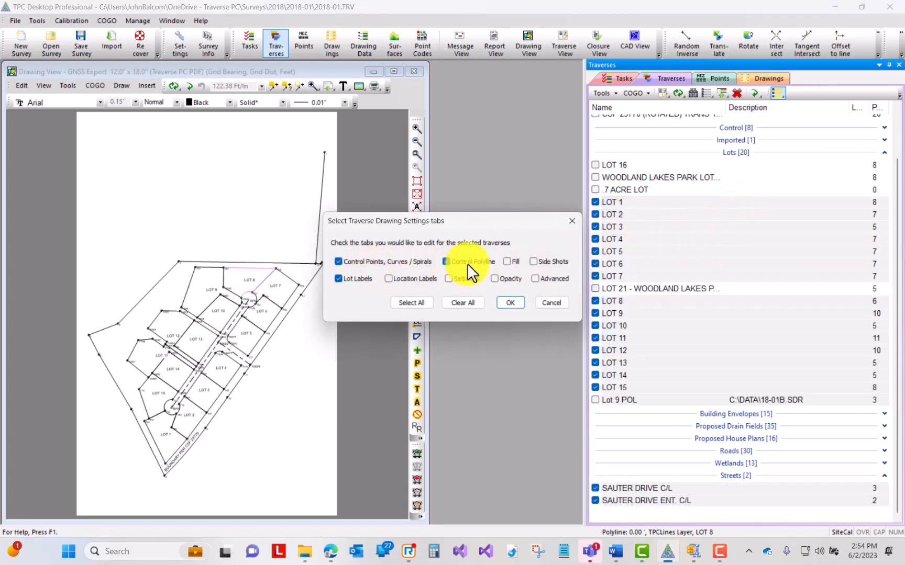
{"action": "left_click", "coordinate": [467, 264]}
{"action": "left_click", "coordinate": [349, 281]}
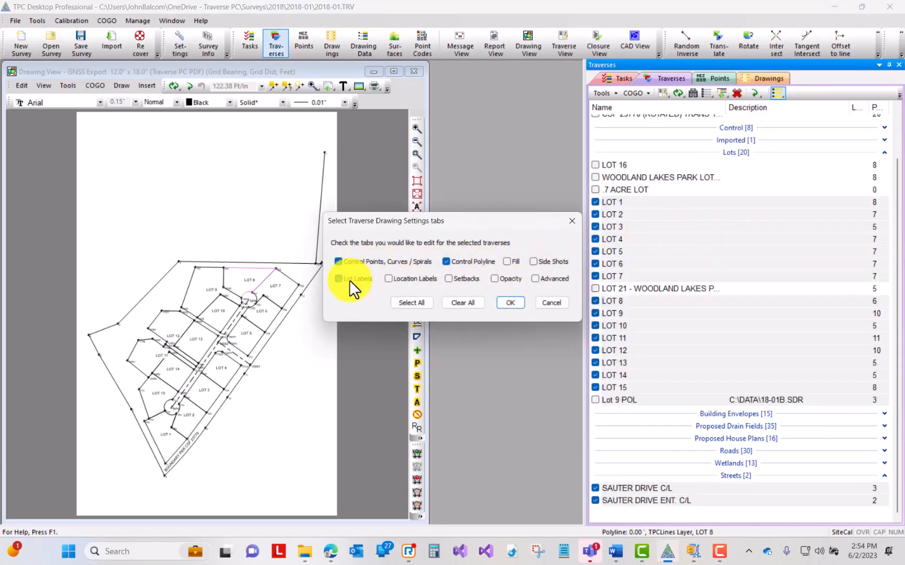
{"action": "left_click", "coordinate": [495, 303]}
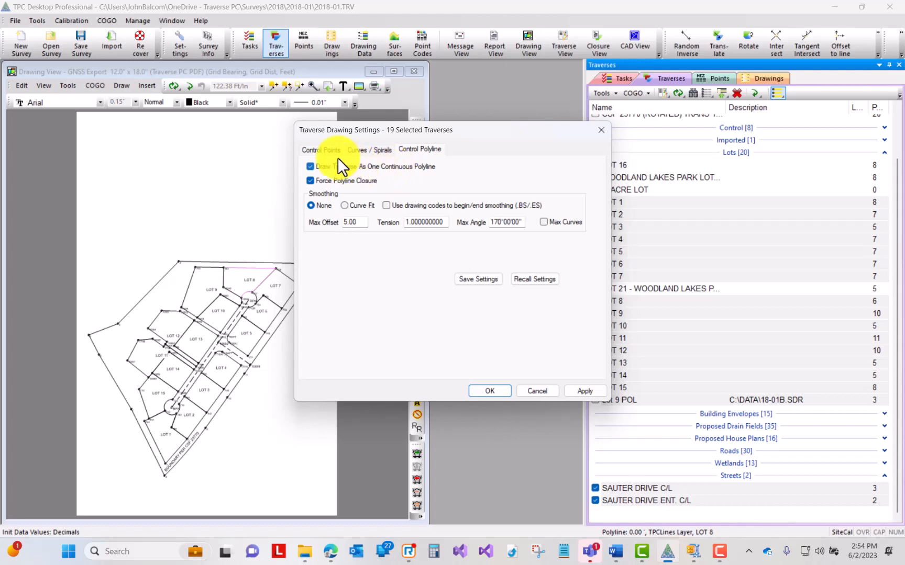
Step: Review the control point drawing settings of the selected traverses and close the Traverse Drawing Settings dialog
{"action": "left_click", "coordinate": [317, 150]}
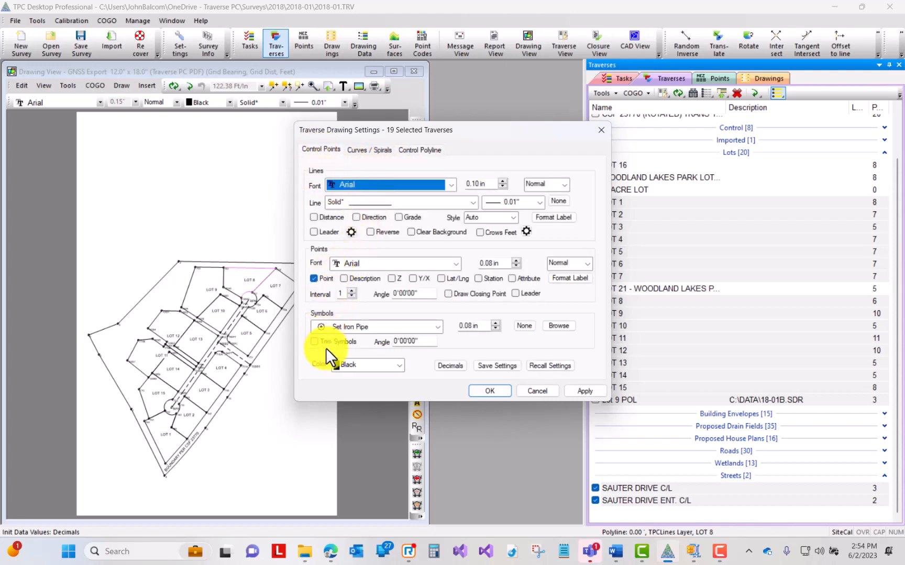
{"action": "left_click", "coordinate": [601, 130]}
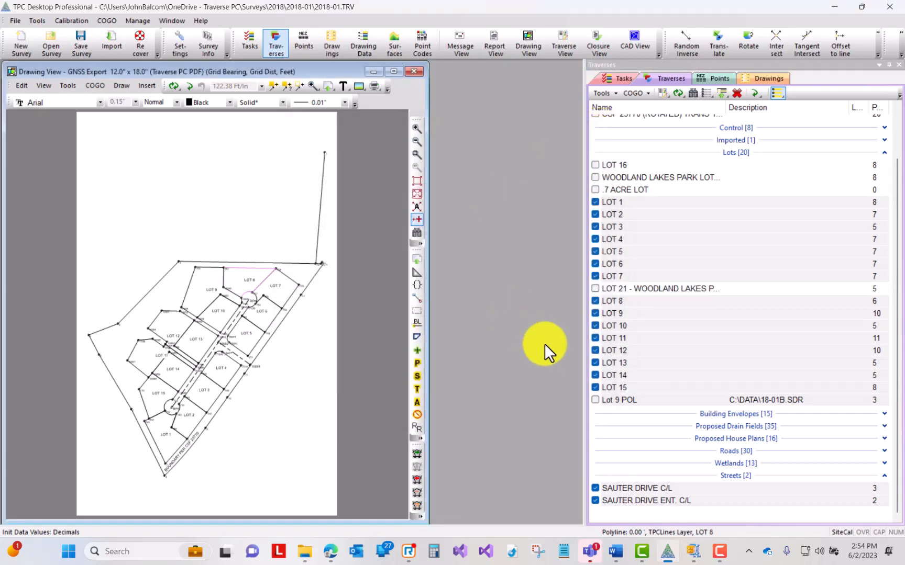
Step: Switch to Emlid Flow 360 in the browser and start a new project named "Sunset Cove DXF"
{"action": "left_click", "coordinate": [332, 550]}
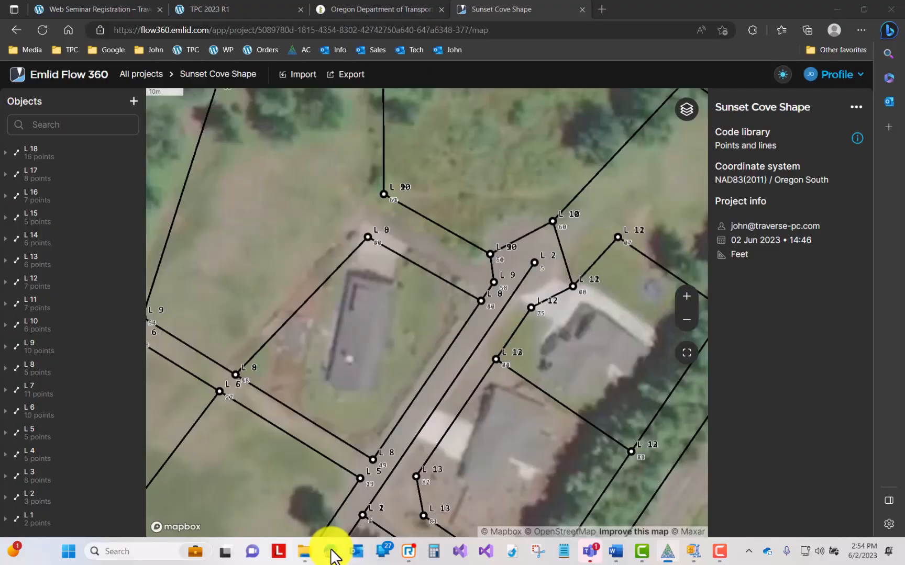
{"action": "left_click", "coordinate": [138, 78]}
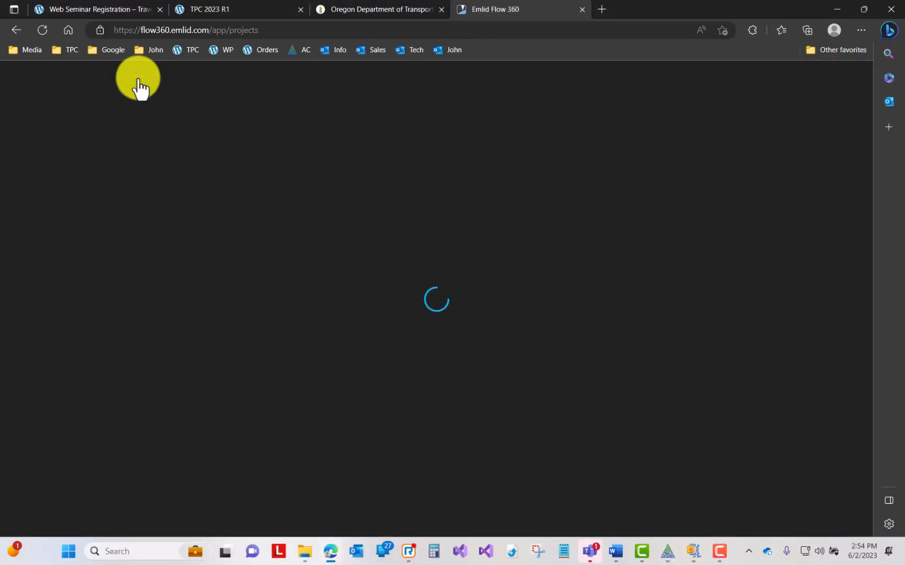
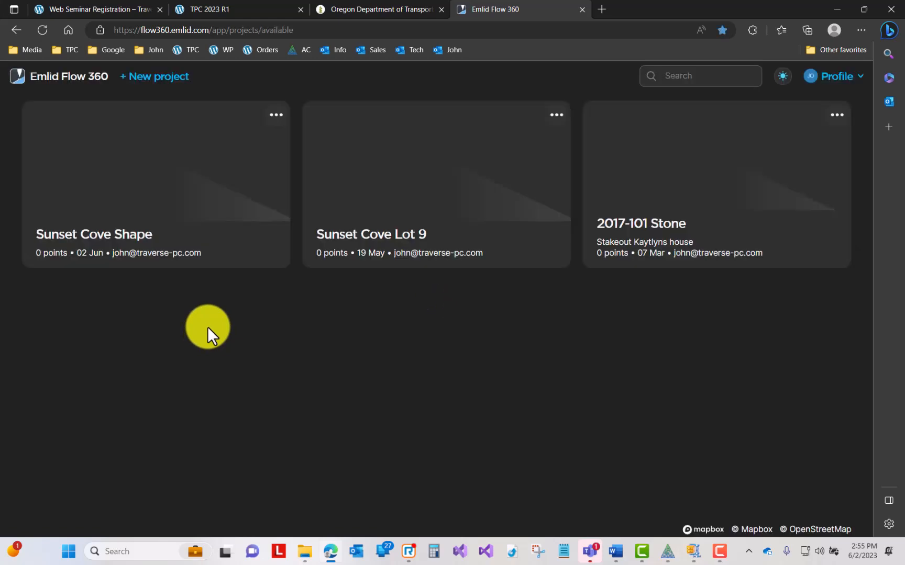
{"action": "left_click", "coordinate": [149, 78]}
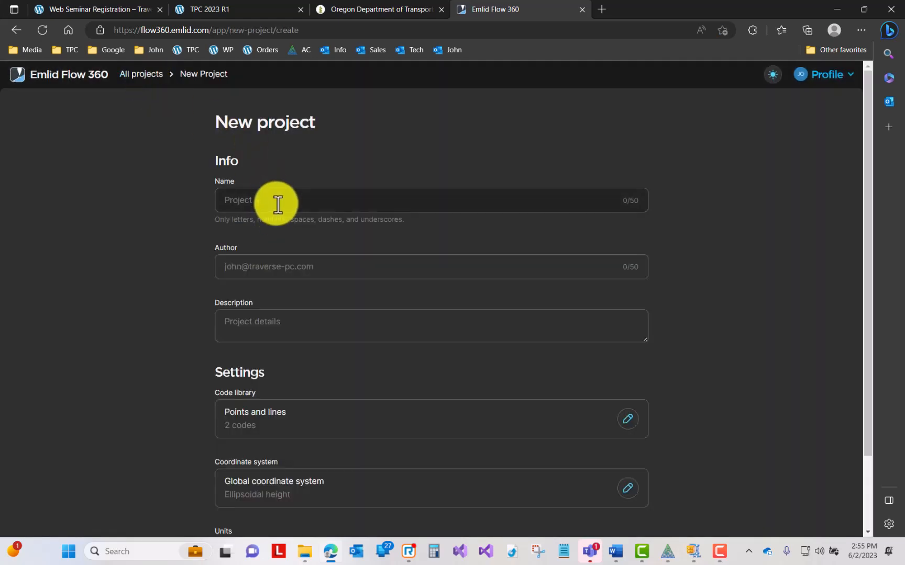
{"action": "left_click", "coordinate": [278, 205]}
{"action": "type", "text": "Sunset Cove DXF"}
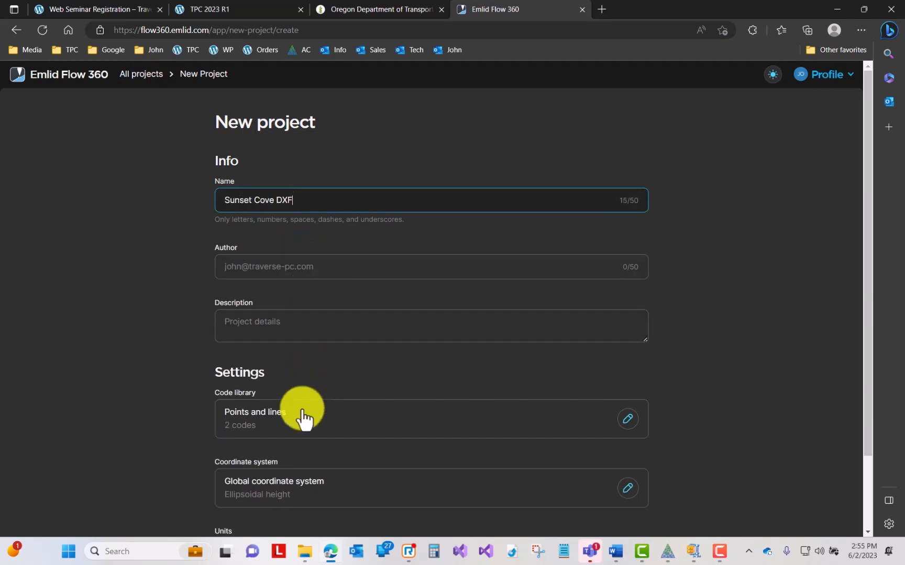
Step: Set the project's coordinate system to NAD83(2011) / Oregon South from the library, keeping Ellipsoidal Height as the vertical datum
{"action": "left_click", "coordinate": [293, 490]}
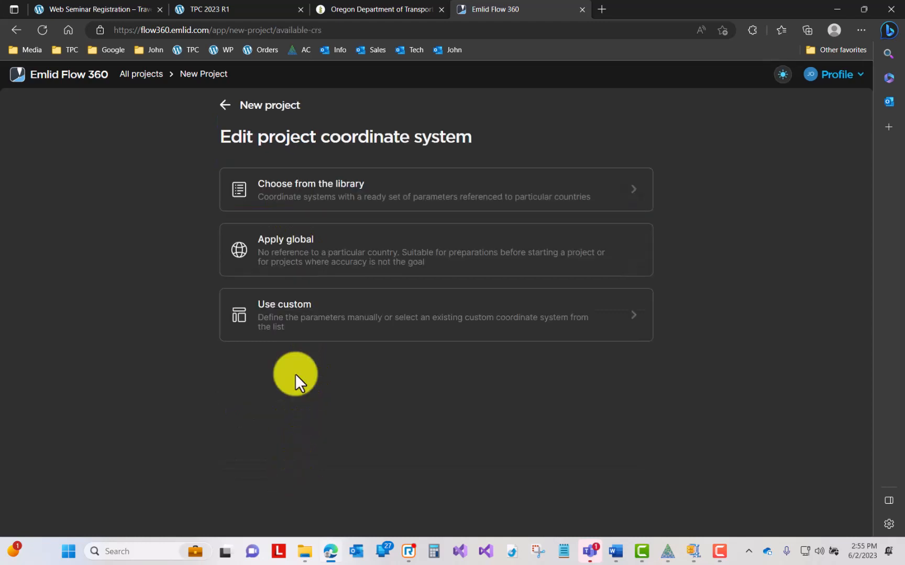
{"action": "left_click", "coordinate": [310, 200]}
{"action": "left_click", "coordinate": [309, 195]}
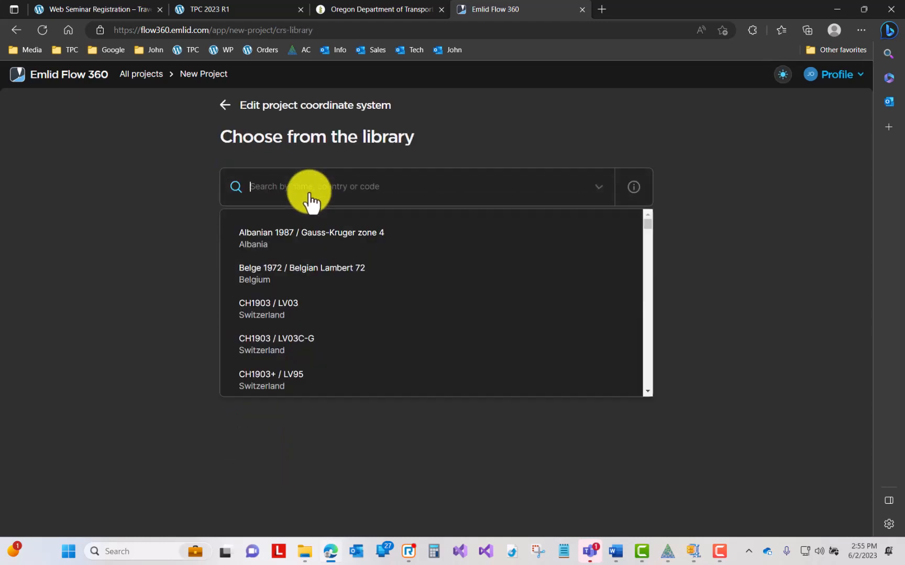
{"action": "type", "text": "ore"}
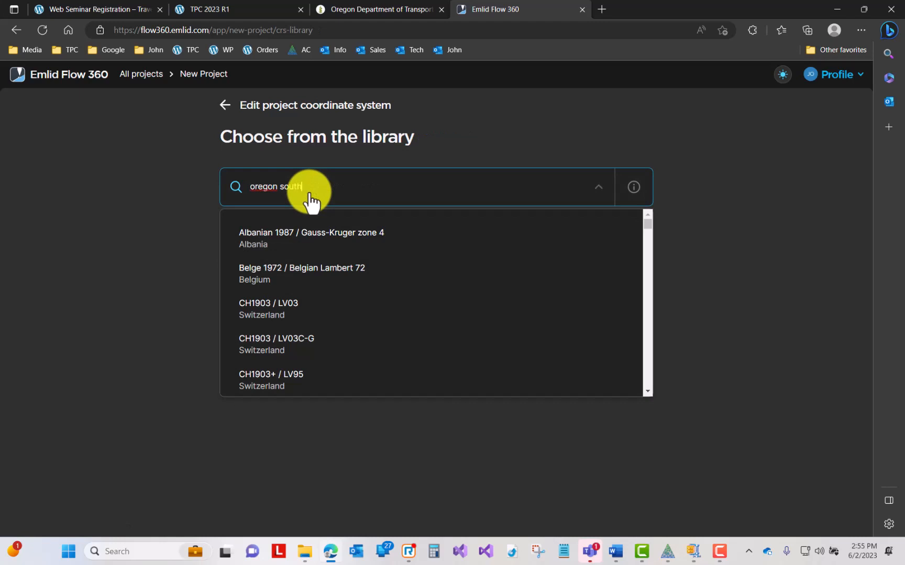
{"action": "type", "text": "gon south"}
{"action": "left_click", "coordinate": [307, 237]}
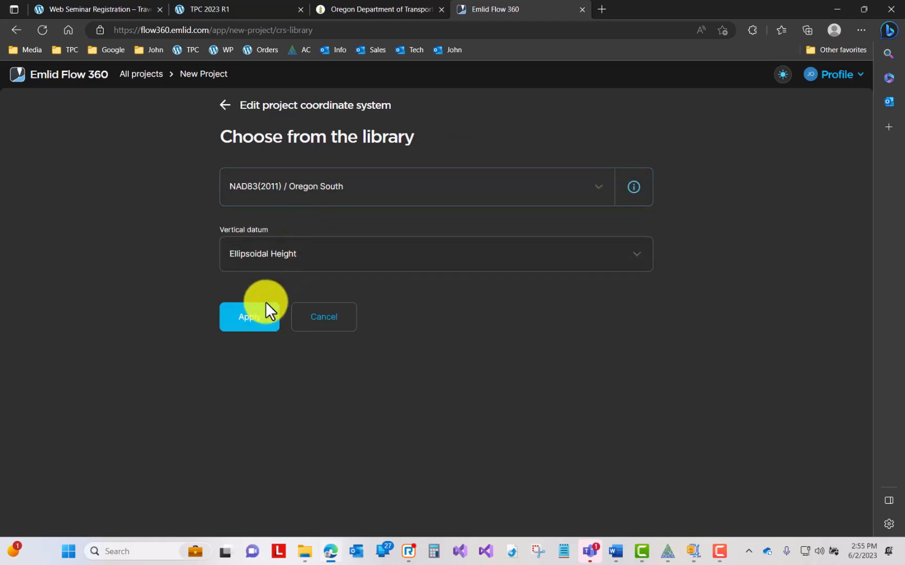
{"action": "left_click", "coordinate": [265, 305]}
Step: Set the project units to Feet and create the project
{"action": "scroll", "coordinate": [278, 484], "scroll_direction": "down", "scroll_amount": 2}
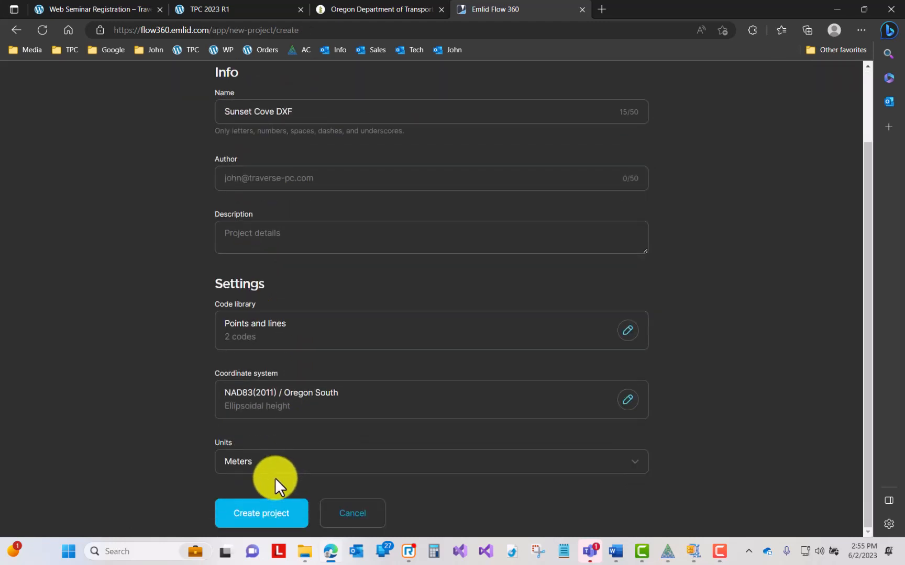
{"action": "left_click", "coordinate": [247, 468]}
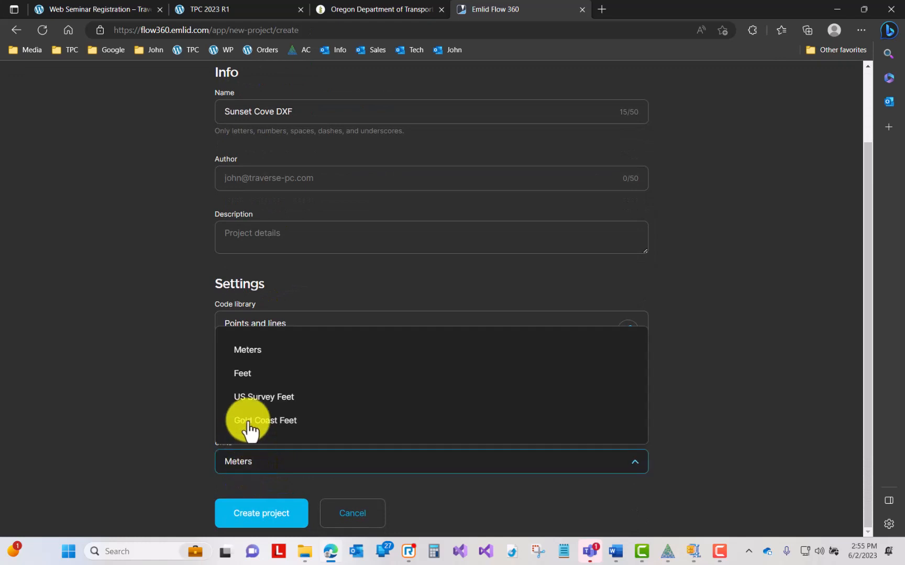
{"action": "left_click", "coordinate": [249, 375]}
{"action": "left_click", "coordinate": [262, 516]}
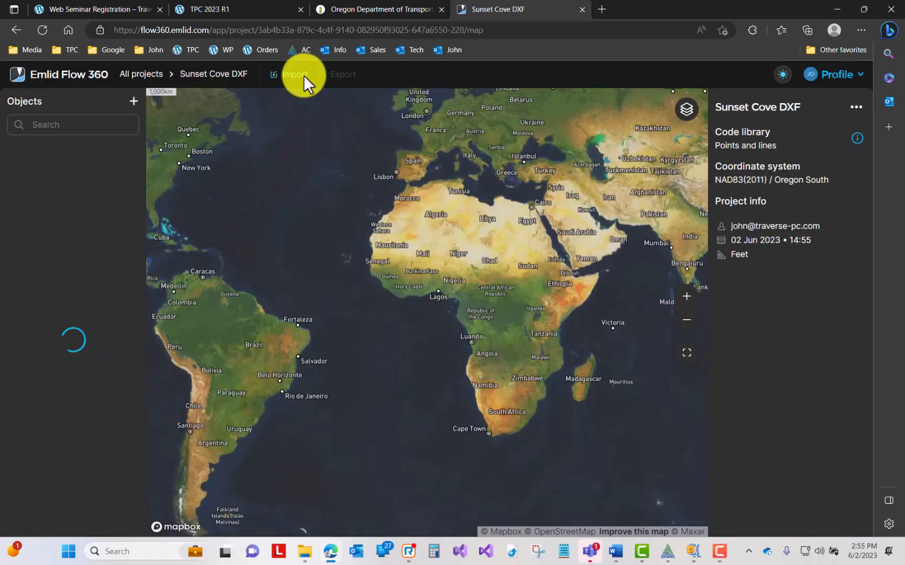
Step: Import the DXF file Lots.DXF from the GNSS folder into the project and reload the project page
{"action": "left_click", "coordinate": [302, 77]}
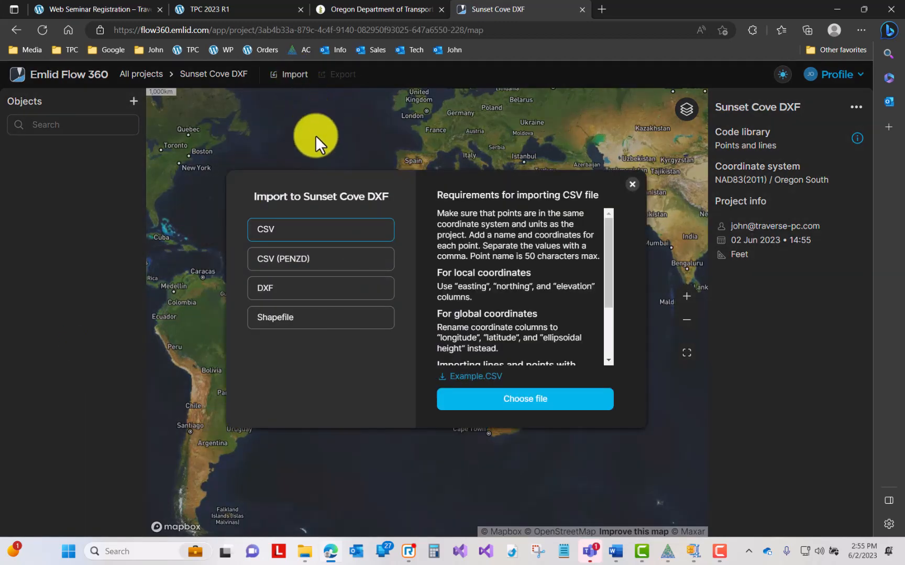
{"action": "left_click", "coordinate": [288, 288]}
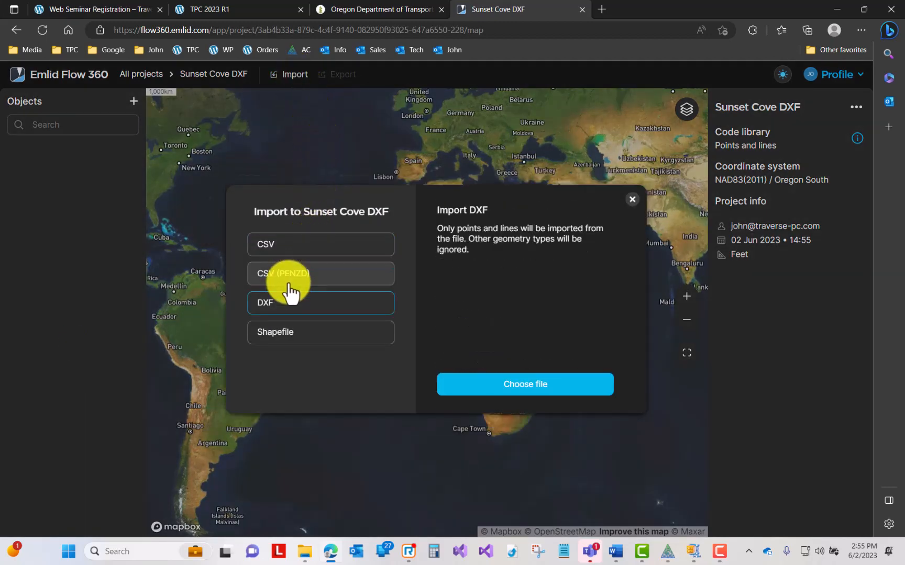
{"action": "left_click", "coordinate": [508, 390]}
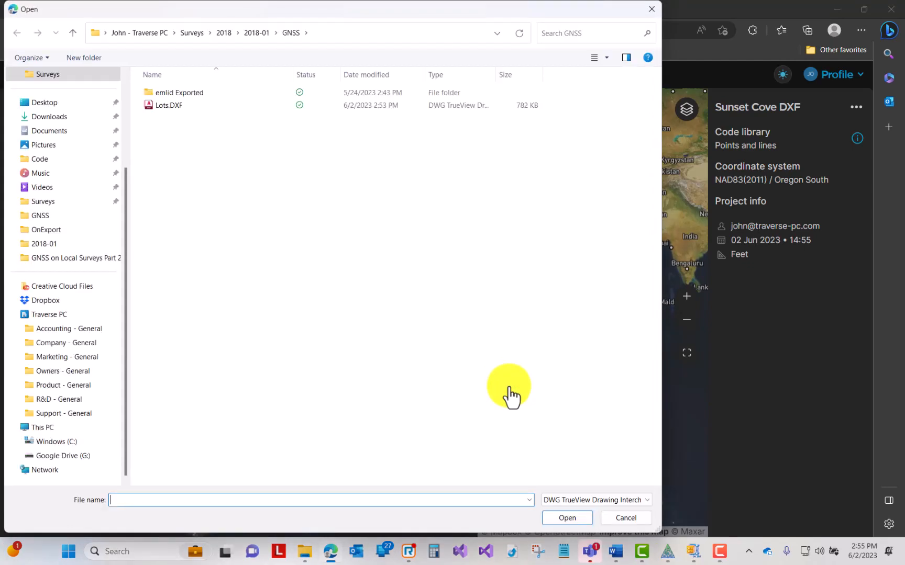
{"action": "double_click", "coordinate": [169, 108]}
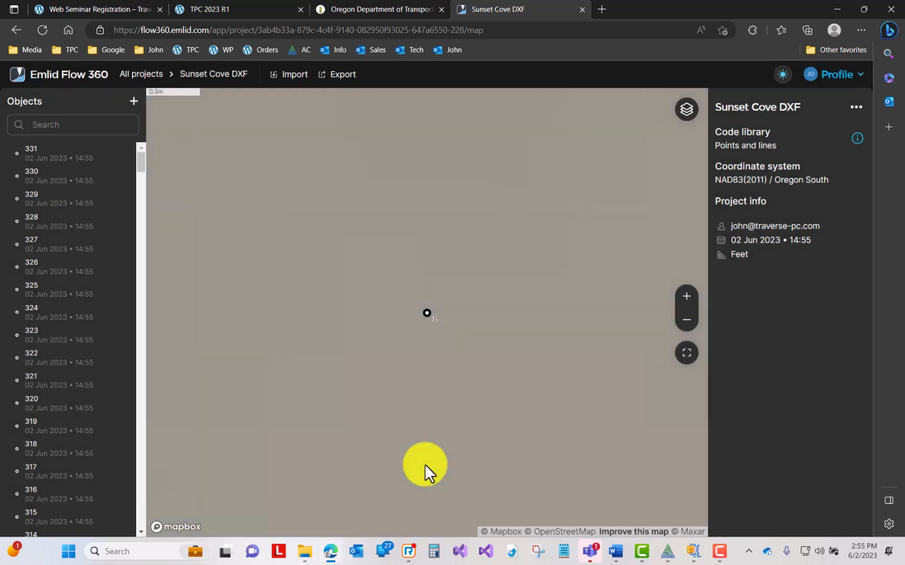
{"action": "left_click", "coordinate": [687, 356]}
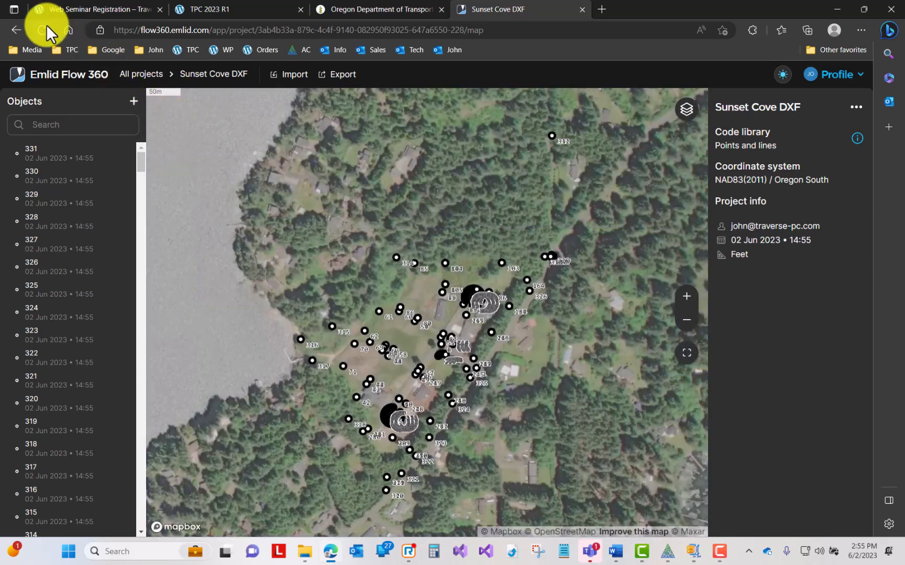
{"action": "left_click", "coordinate": [41, 31]}
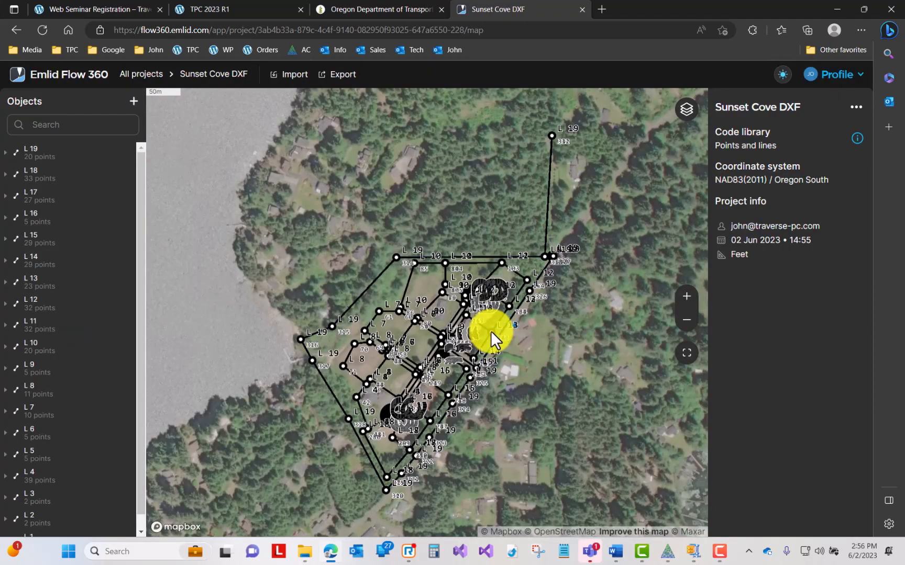
Step: Examine how the imported curves around the northern cul-de-sac are split into points and short line segments
{"action": "scroll", "coordinate": [491, 331], "scroll_direction": "up", "scroll_amount": 5}
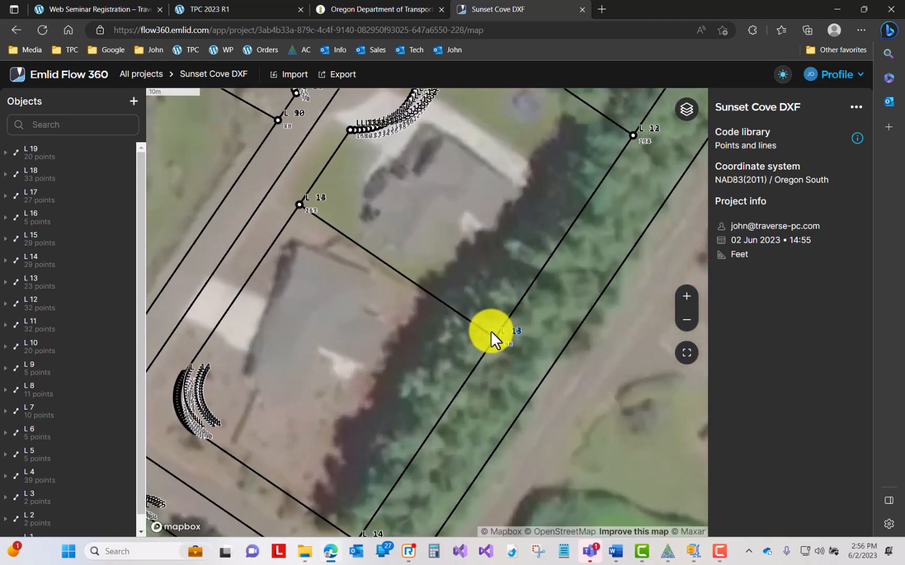
{"action": "left_click_drag", "start_coordinate": [455, 191], "coordinate": [465, 505]}
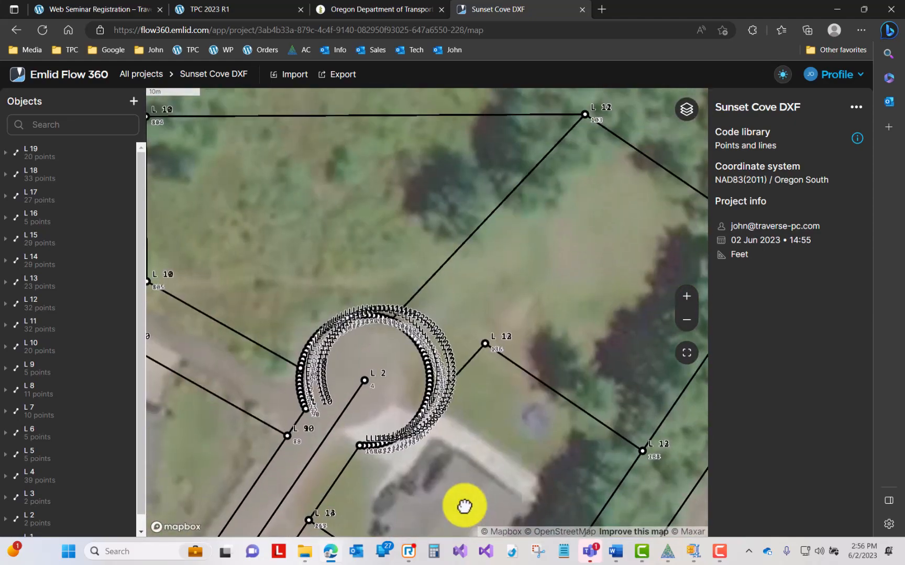
{"action": "scroll", "coordinate": [464, 504], "scroll_direction": "up", "scroll_amount": 2}
{"action": "scroll", "coordinate": [465, 504], "scroll_direction": "up", "scroll_amount": 3}
{"action": "left_click_drag", "start_coordinate": [462, 316], "coordinate": [543, 455]}
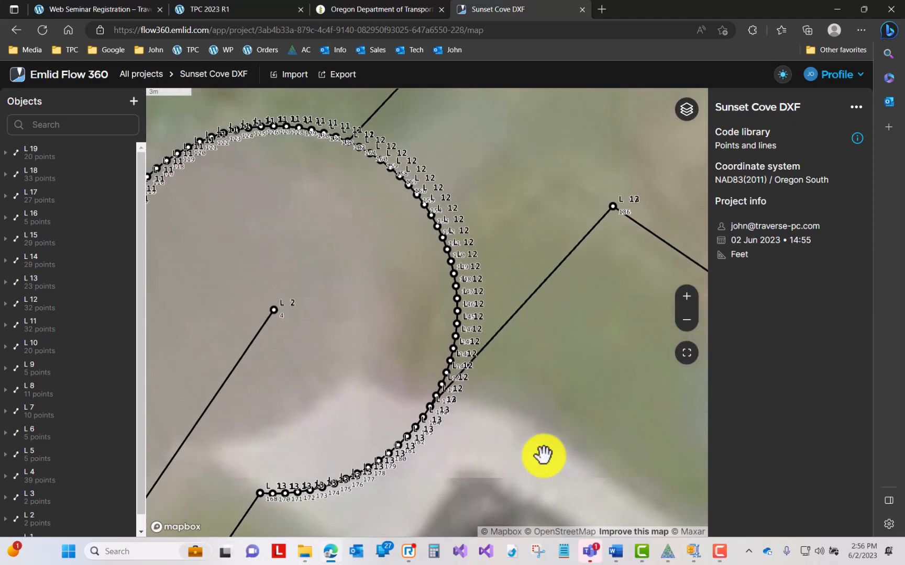
{"action": "scroll", "coordinate": [543, 455], "scroll_direction": "up", "scroll_amount": 5}
{"action": "left_click_drag", "start_coordinate": [469, 291], "coordinate": [675, 502]}
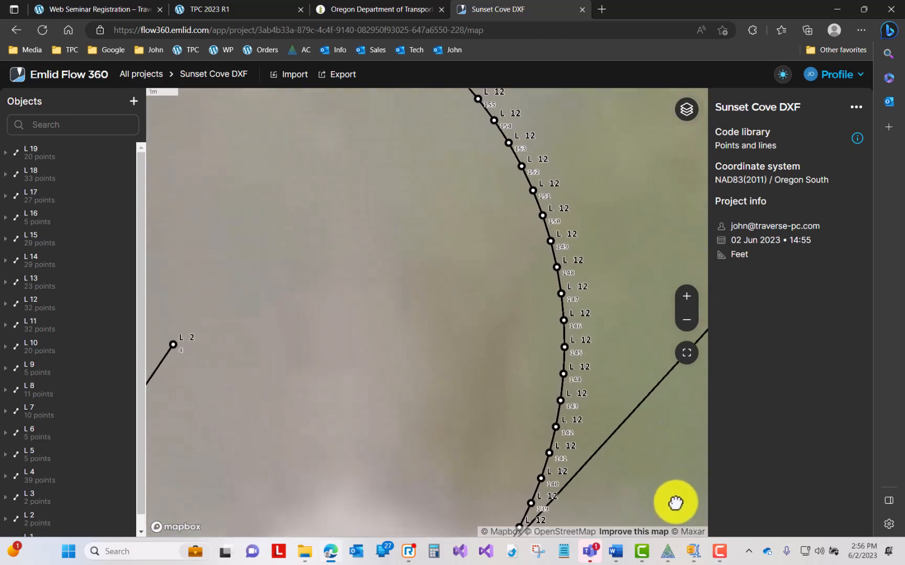
{"action": "left_click_drag", "start_coordinate": [509, 259], "coordinate": [432, 309]}
{"action": "scroll", "coordinate": [431, 322], "scroll_direction": "up", "scroll_amount": 4}
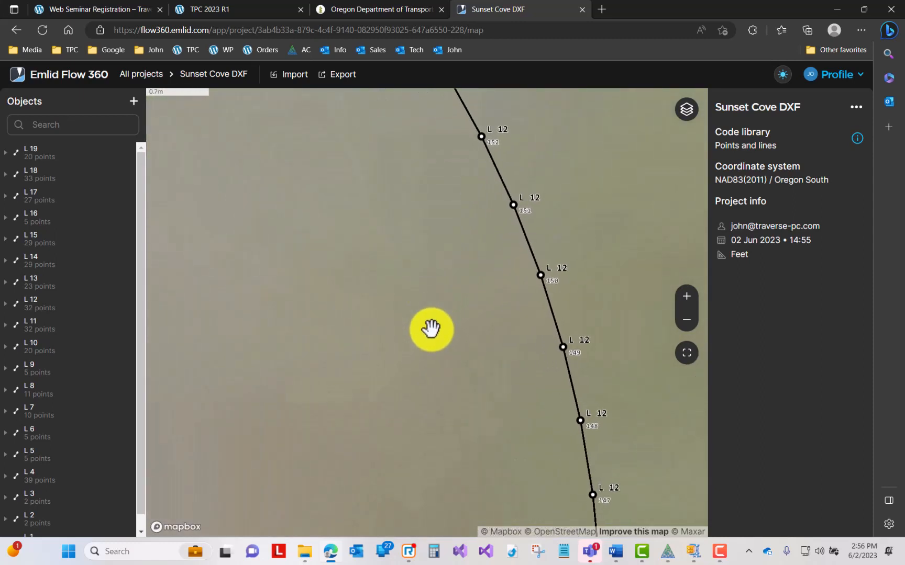
{"action": "scroll", "coordinate": [464, 320], "scroll_direction": "down", "scroll_amount": 2}
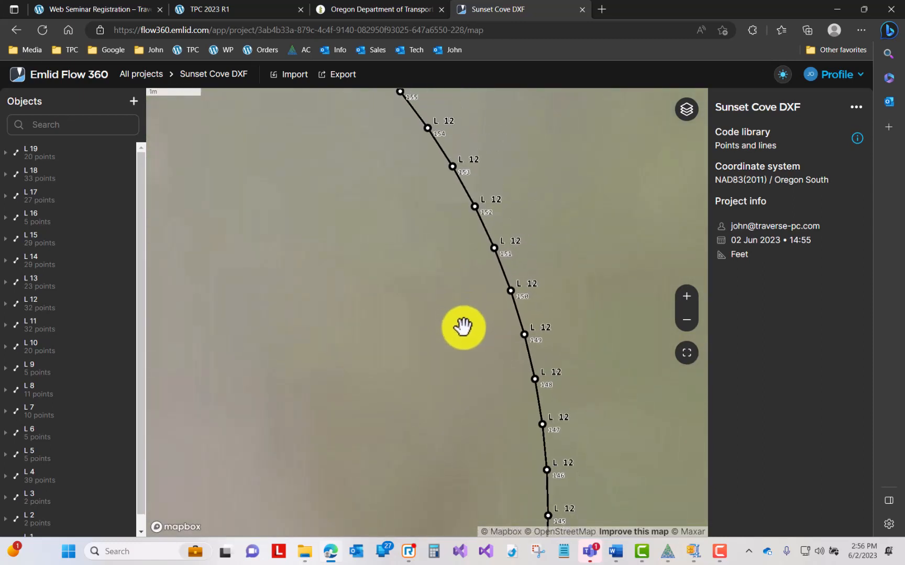
{"action": "scroll", "coordinate": [463, 327], "scroll_direction": "down", "scroll_amount": 5}
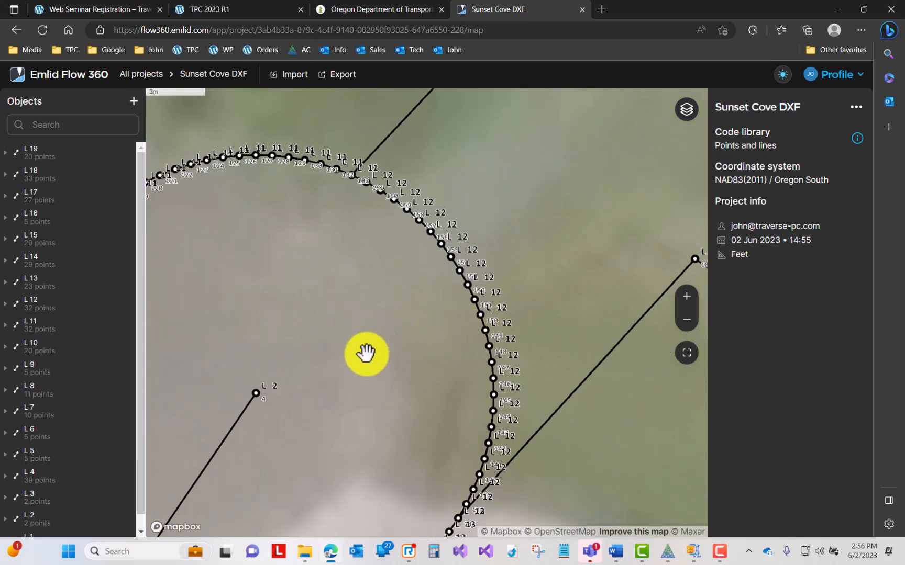
{"action": "left_click_drag", "start_coordinate": [303, 270], "coordinate": [343, 241]}
{"action": "scroll", "coordinate": [452, 284], "scroll_direction": "up", "scroll_amount": 5}
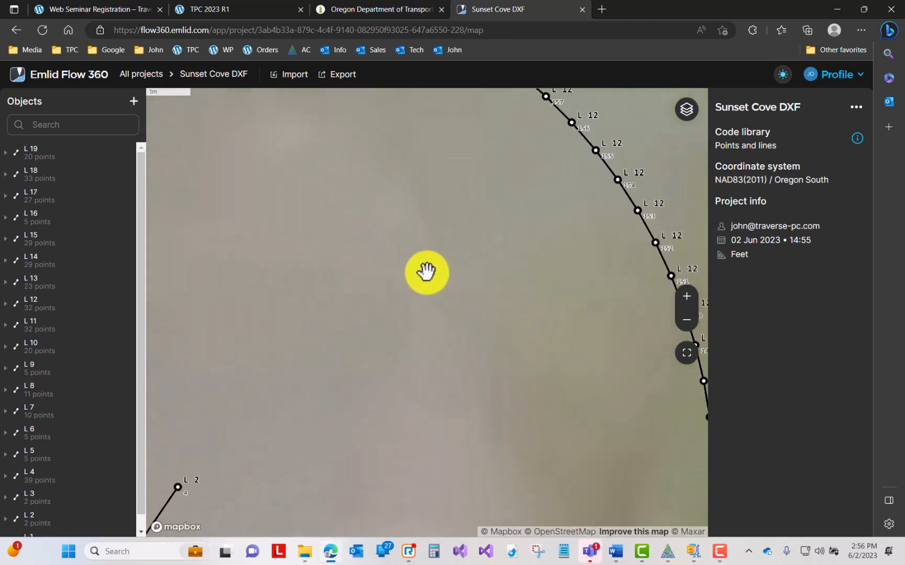
{"action": "left_click_drag", "start_coordinate": [427, 271], "coordinate": [319, 210]}
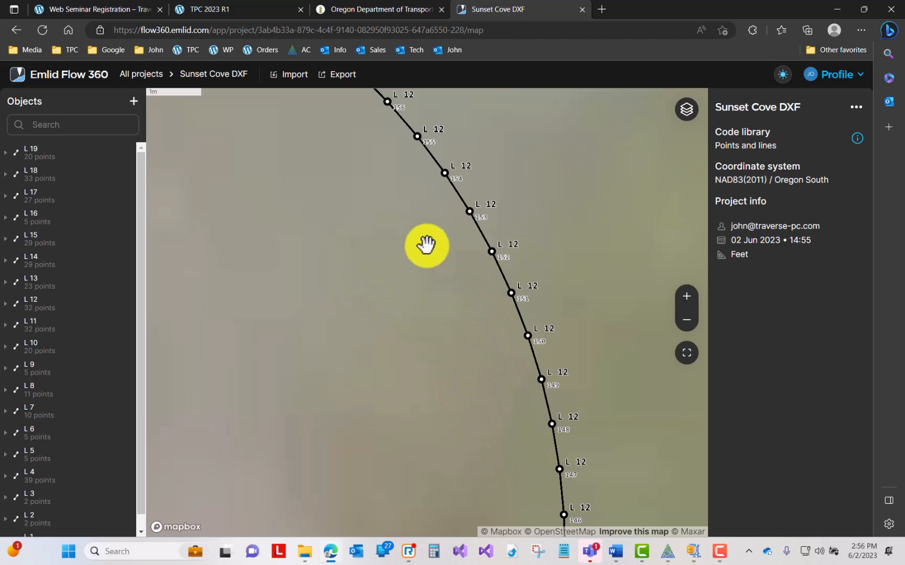
{"action": "scroll", "coordinate": [423, 341], "scroll_direction": "down", "scroll_amount": 2}
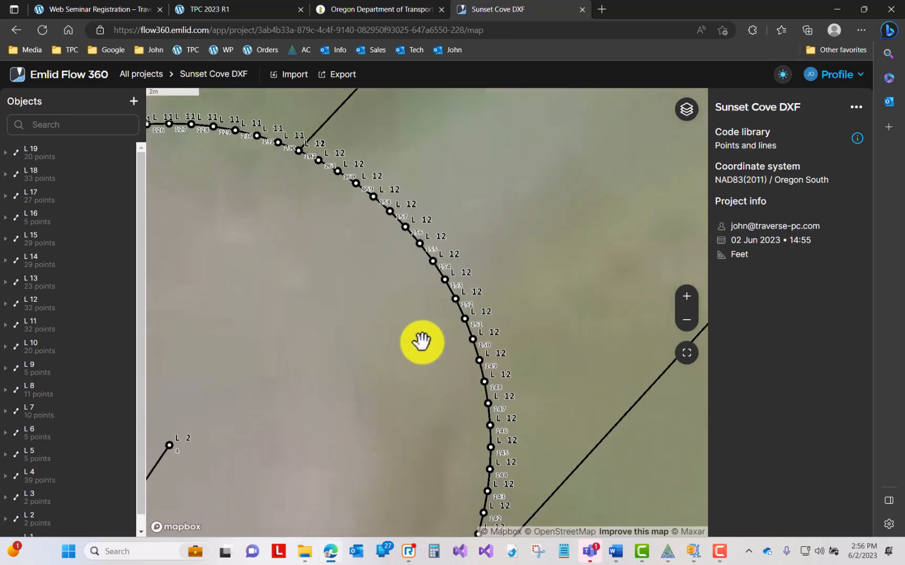
{"action": "left_click_drag", "start_coordinate": [539, 210], "coordinate": [521, 391]}
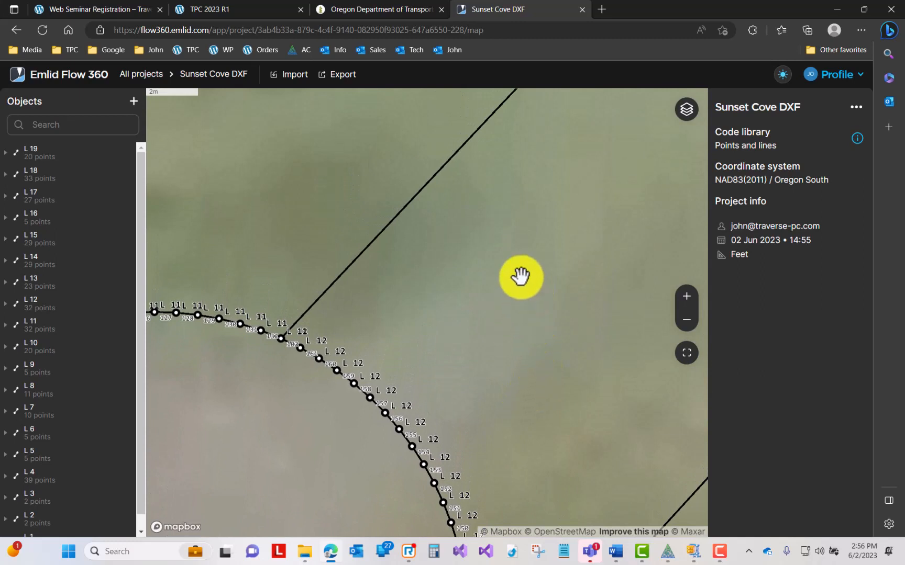
Step: Select lot line L 12 northeast of the cul-de-sac and inspect its outline on the map
{"action": "left_click", "coordinate": [422, 191]}
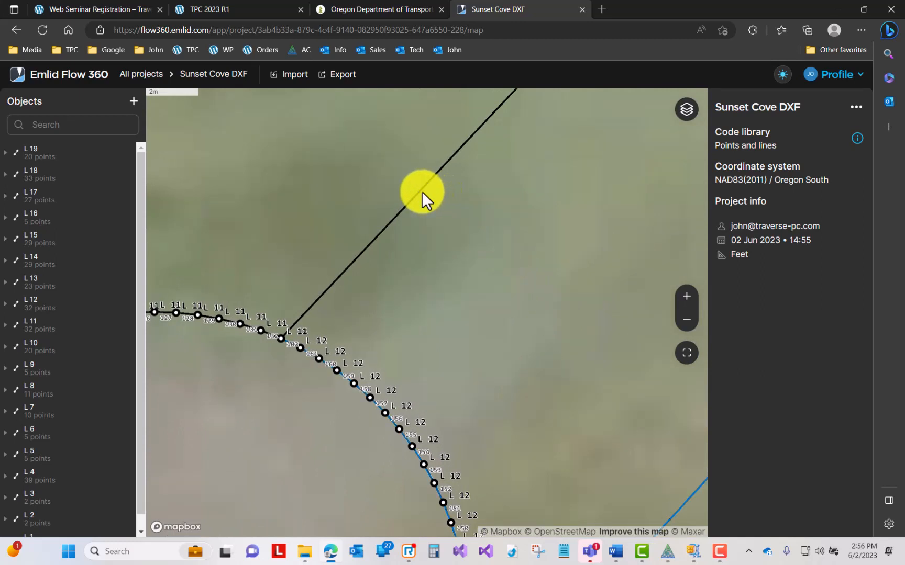
{"action": "left_click", "coordinate": [421, 191]}
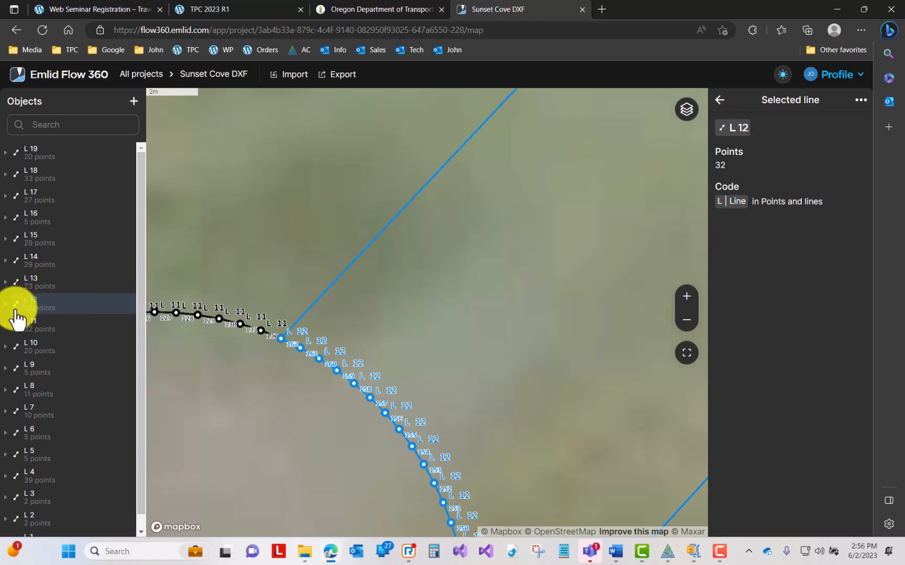
{"action": "left_click_drag", "start_coordinate": [565, 318], "coordinate": [300, 481]}
{"action": "scroll", "coordinate": [332, 434], "scroll_direction": "down", "scroll_amount": 4}
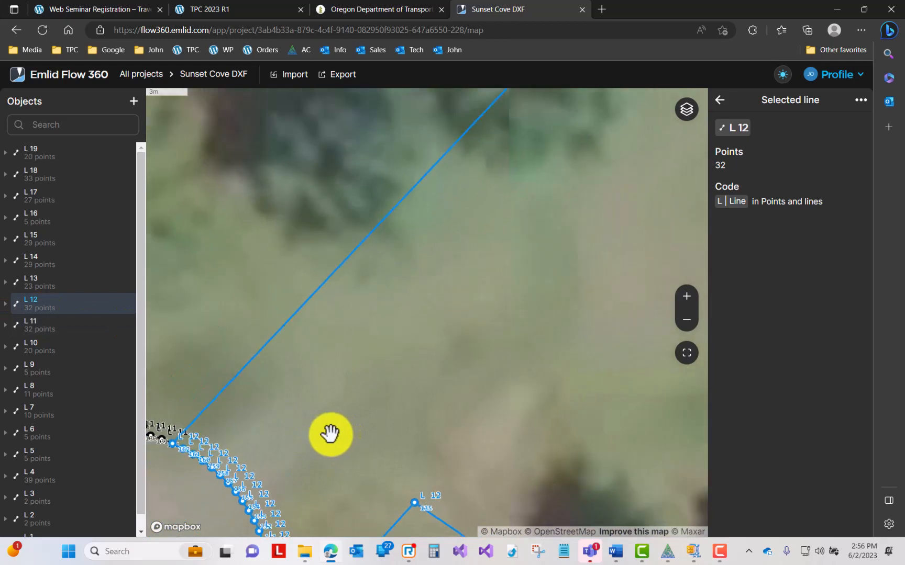
{"action": "scroll", "coordinate": [374, 378], "scroll_direction": "down", "scroll_amount": 1}
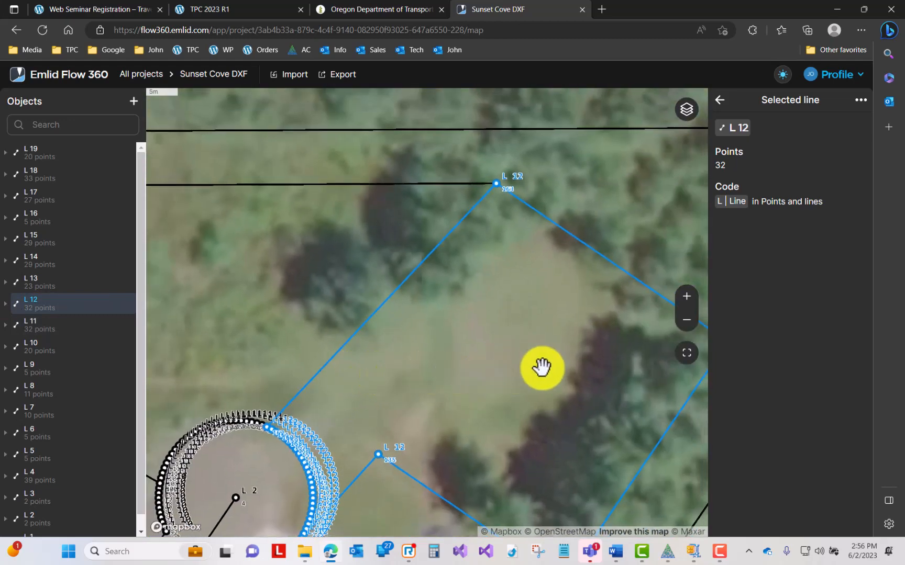
Step: Inspect the lot lines southward along the street, select lot line L 16 and expand its list of points
{"action": "left_click_drag", "start_coordinate": [541, 367], "coordinate": [517, 254]}
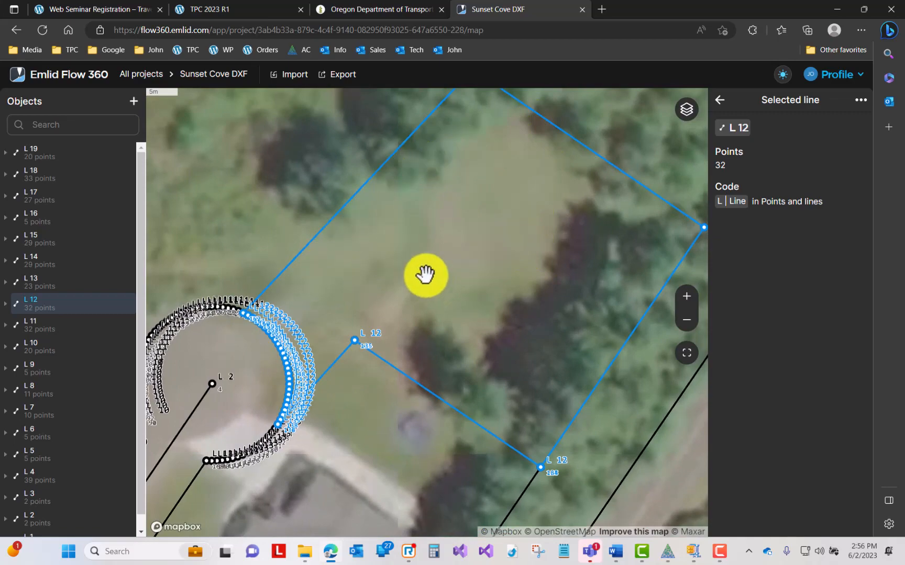
{"action": "left_click_drag", "start_coordinate": [440, 426], "coordinate": [499, 115]}
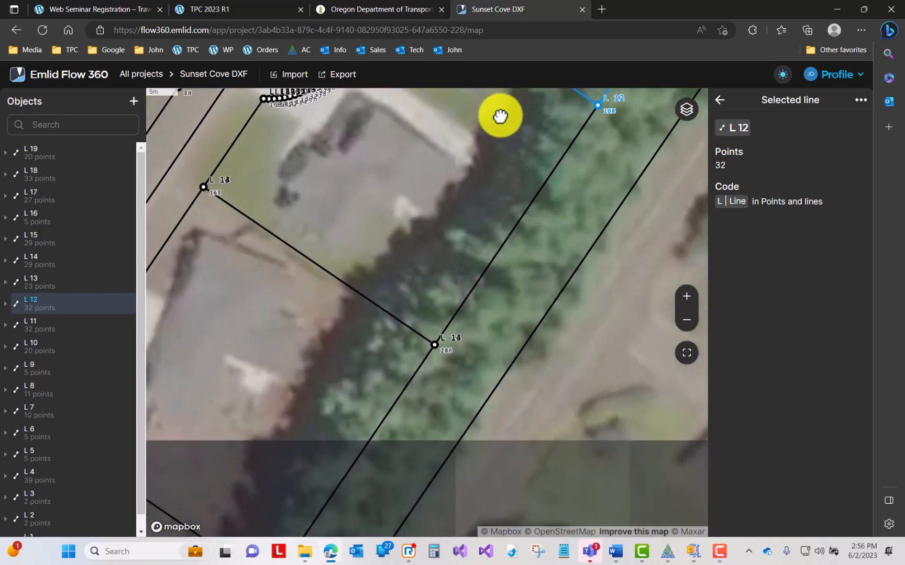
{"action": "left_click_drag", "start_coordinate": [285, 387], "coordinate": [528, 111]}
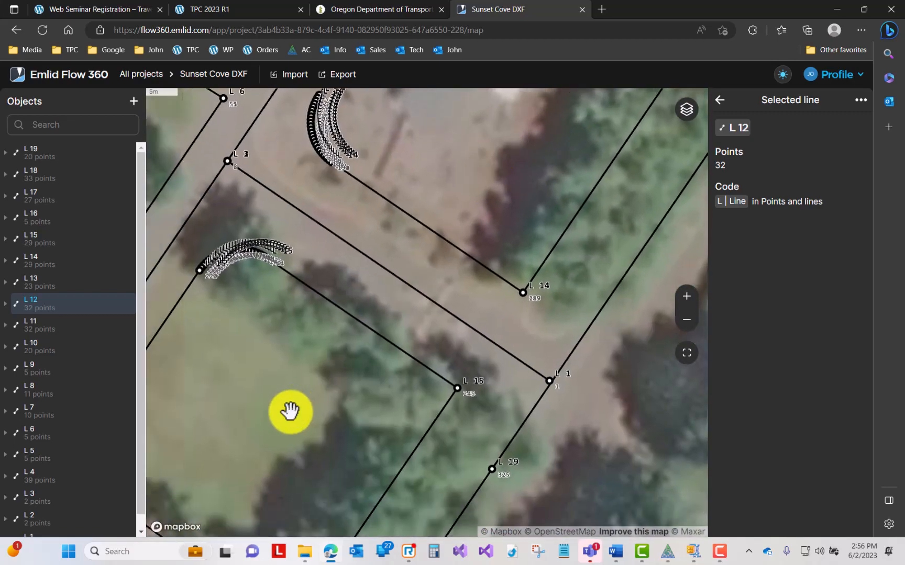
{"action": "left_click_drag", "start_coordinate": [290, 414], "coordinate": [560, 128]}
{"action": "left_click_drag", "start_coordinate": [485, 301], "coordinate": [527, 182]}
{"action": "left_click", "coordinate": [434, 299]}
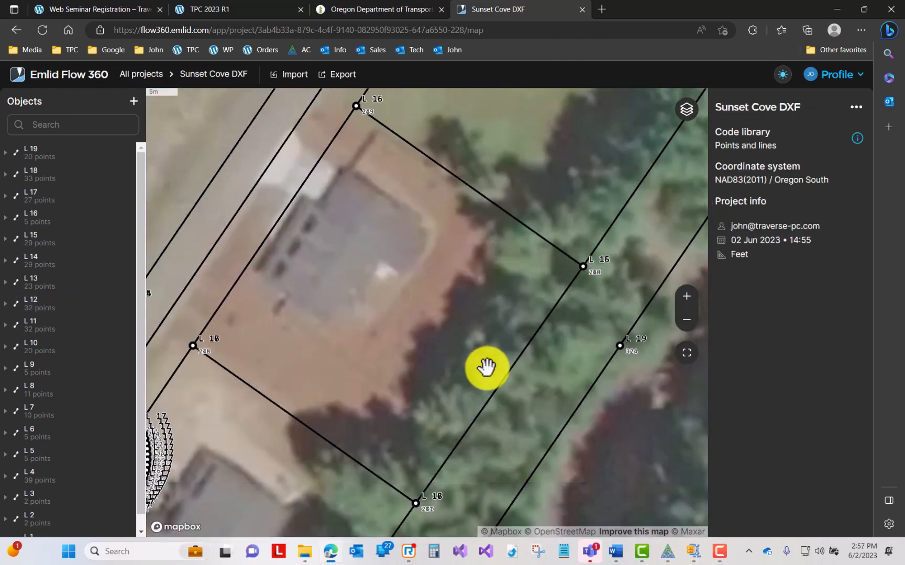
{"action": "left_click", "coordinate": [493, 389]}
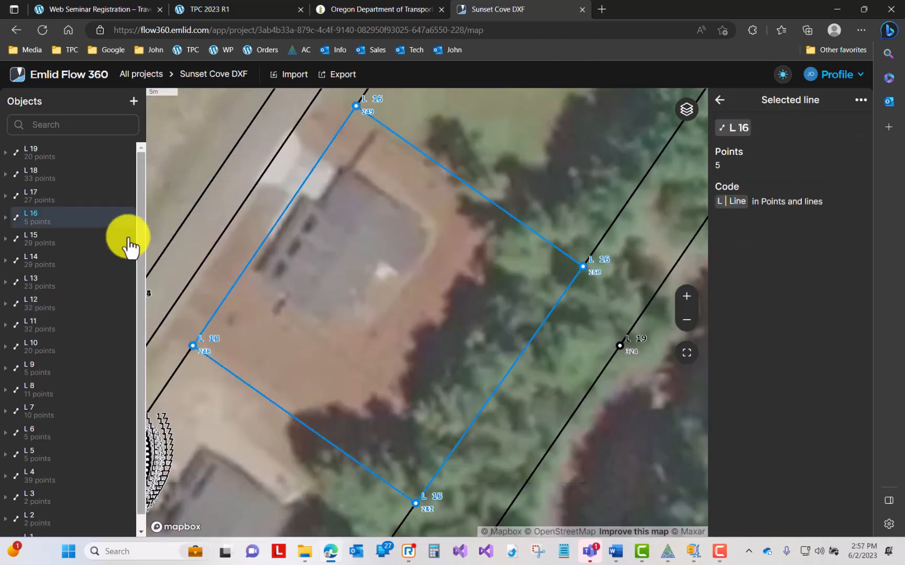
{"action": "left_click", "coordinate": [8, 216]}
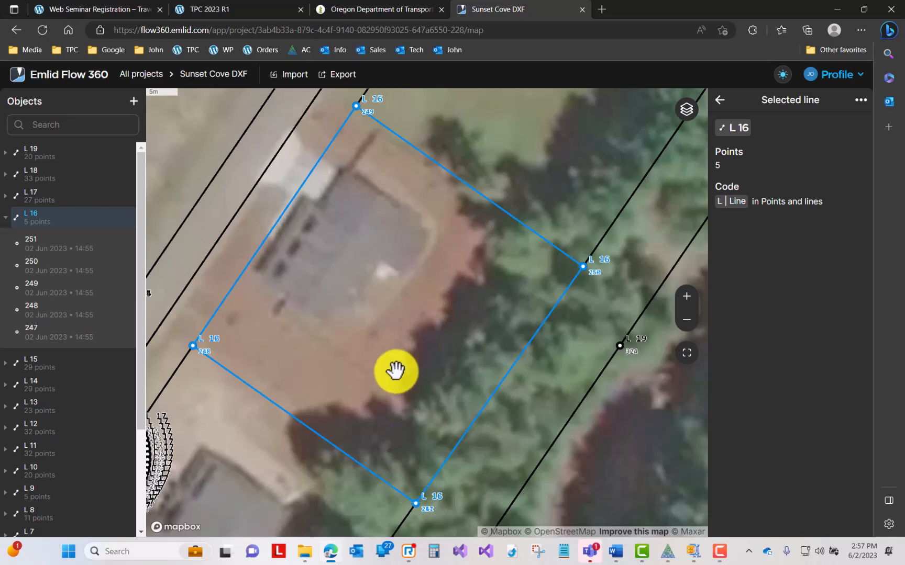
Step: Examine the full extent of the imported subdivision on the map and clear the line selection
{"action": "scroll", "coordinate": [395, 370], "scroll_direction": "down", "scroll_amount": 5}
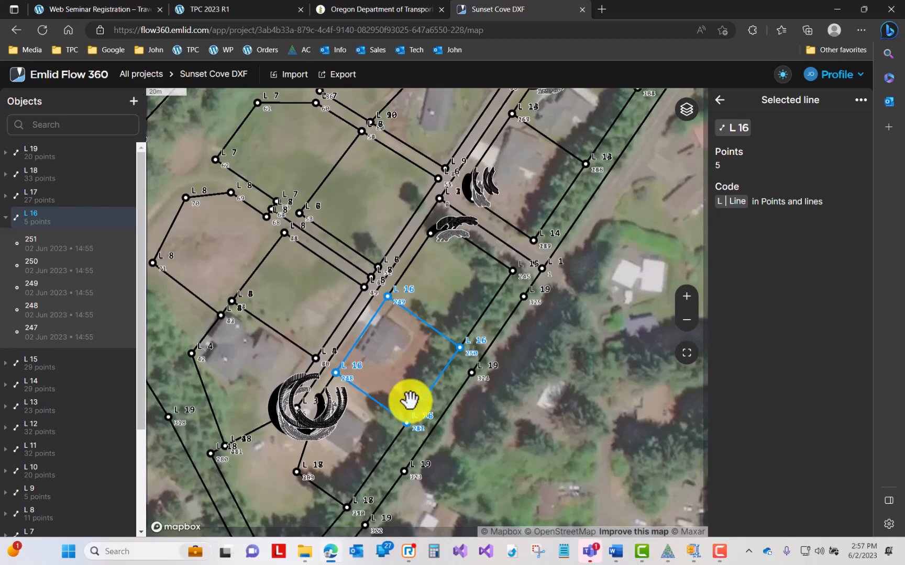
{"action": "scroll", "coordinate": [410, 400], "scroll_direction": "down", "scroll_amount": 2}
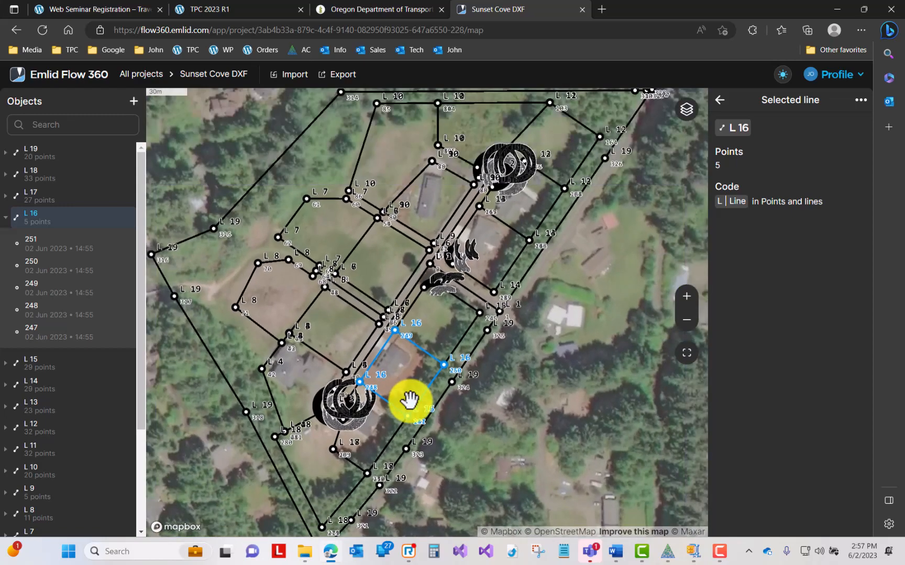
{"action": "scroll", "coordinate": [410, 401], "scroll_direction": "down", "scroll_amount": 2}
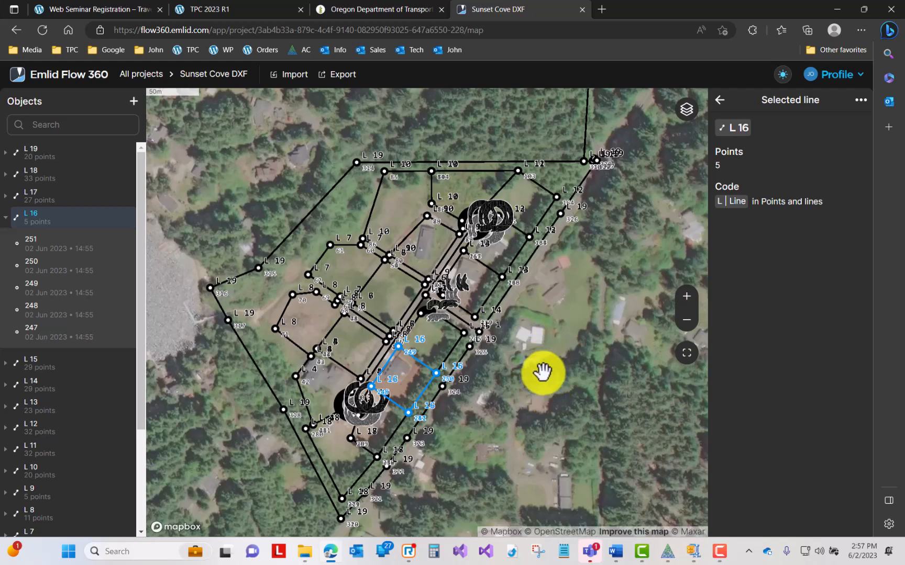
{"action": "left_click", "coordinate": [546, 398]}
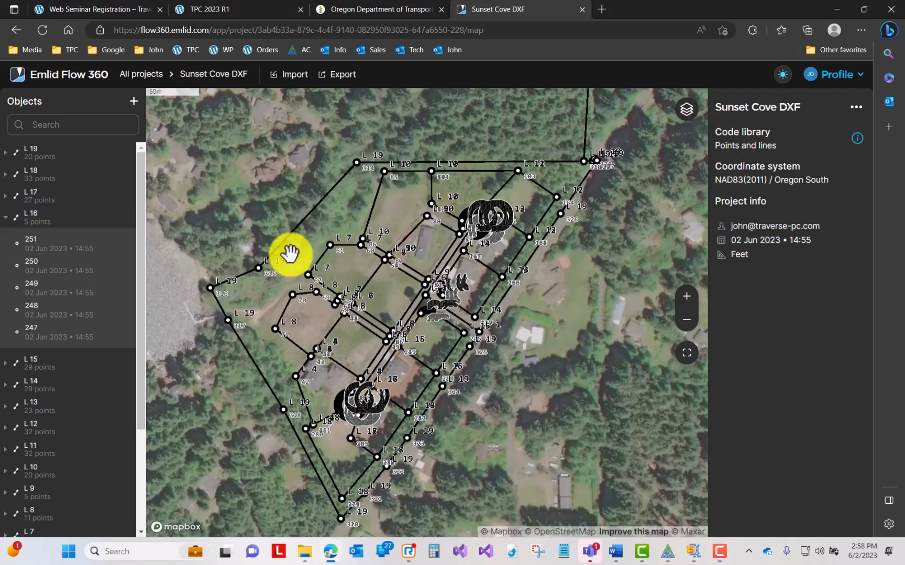
Step: Review the local-survey GNSS workflow outline on the web seminar page and check the GNSS Export drawing in TPC Desktop
{"action": "left_click", "coordinate": [83, 9]}
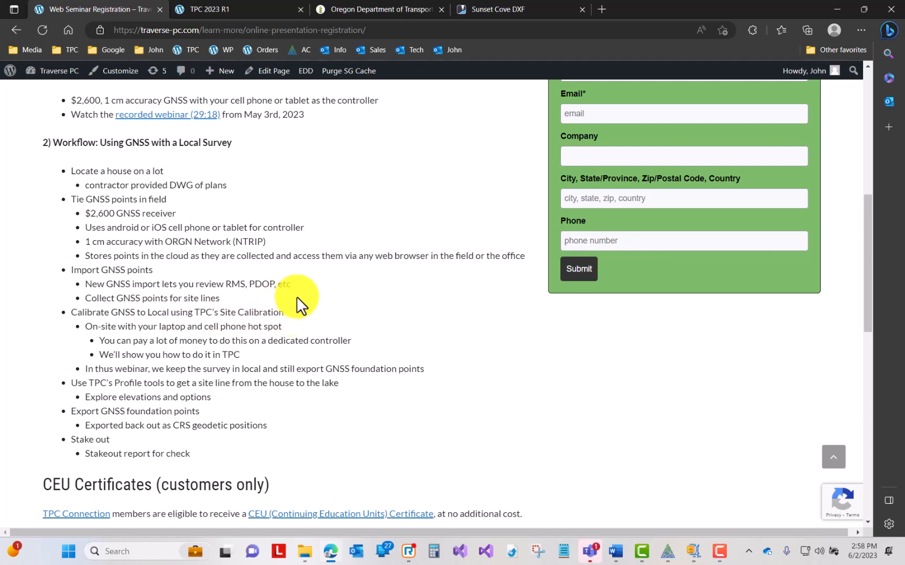
{"action": "left_click", "coordinate": [667, 551]}
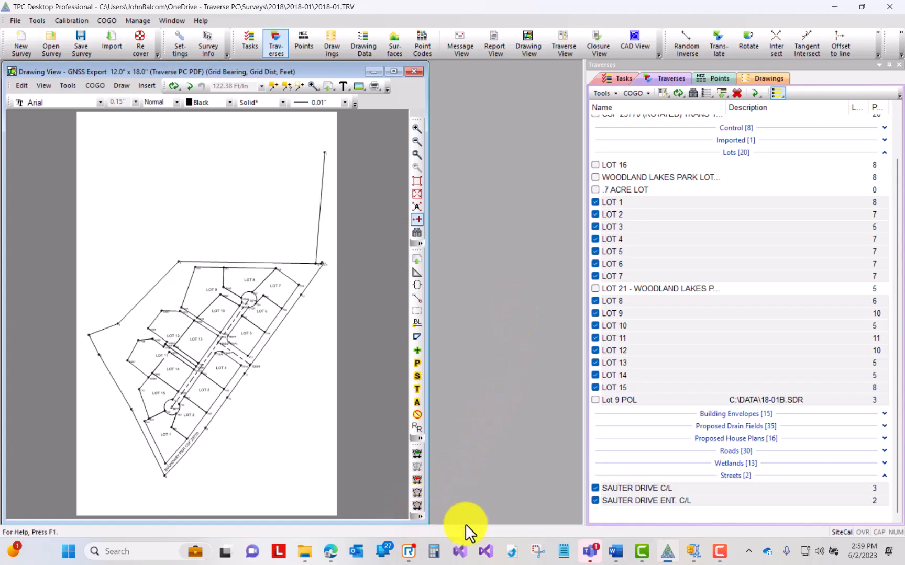
{"action": "left_click", "coordinate": [331, 553]}
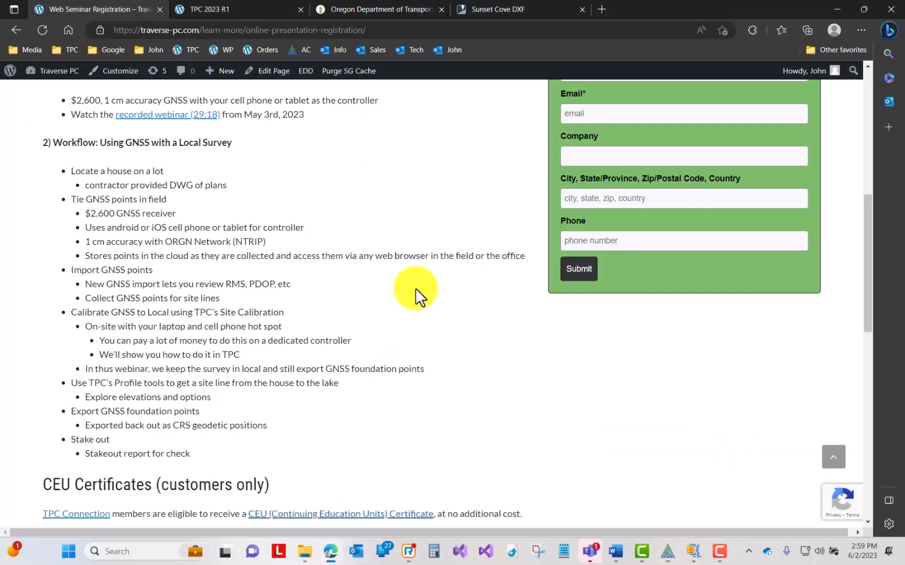
Step: Return to the Emlid Flow 360 project list and delete the Sunset Cove DXF and Sunset Cove Shape projects
{"action": "left_click", "coordinate": [478, 14]}
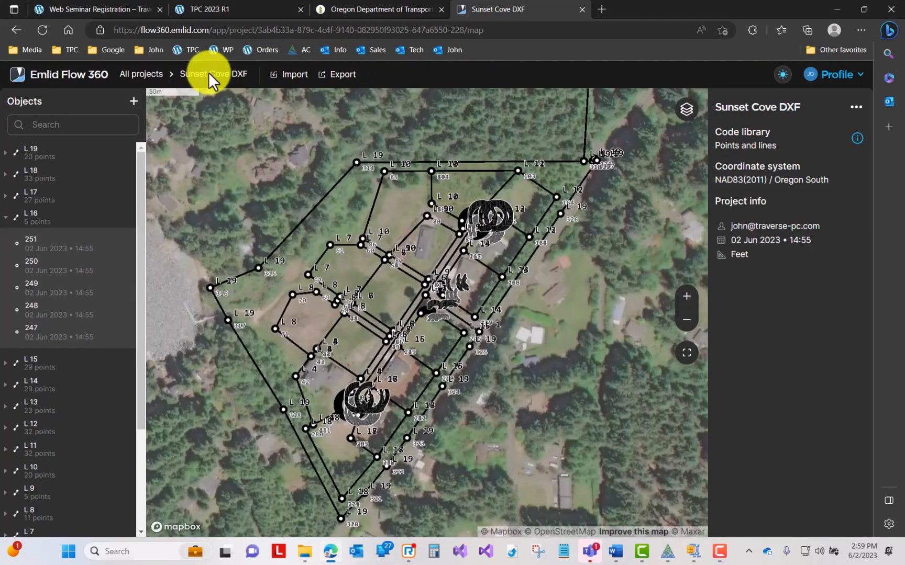
{"action": "left_click", "coordinate": [141, 76]}
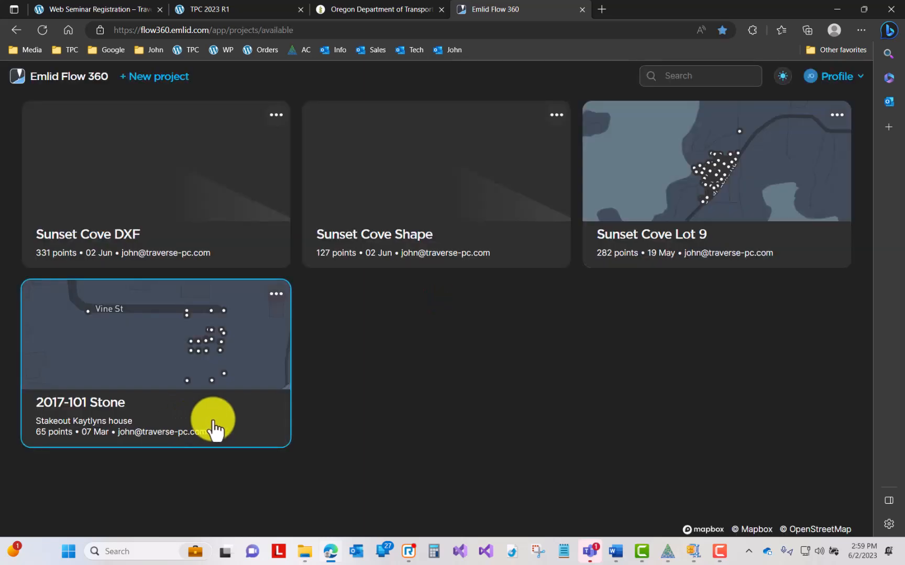
{"action": "left_click", "coordinate": [274, 116]}
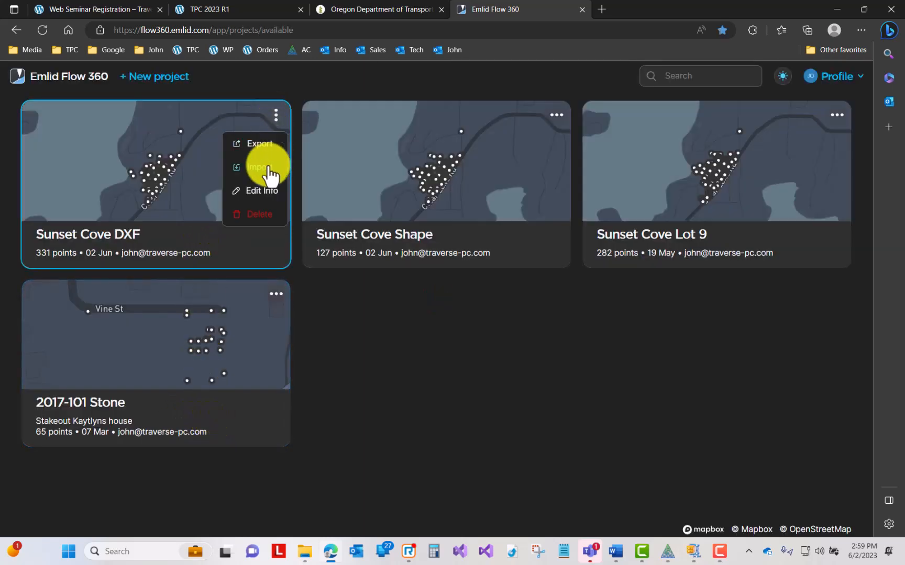
{"action": "left_click", "coordinate": [256, 215]}
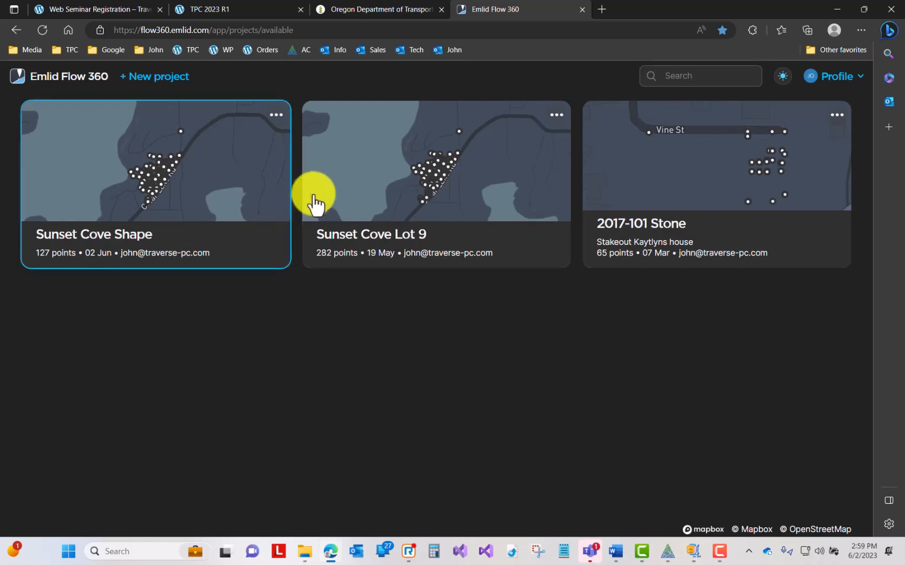
{"action": "left_click", "coordinate": [275, 116]}
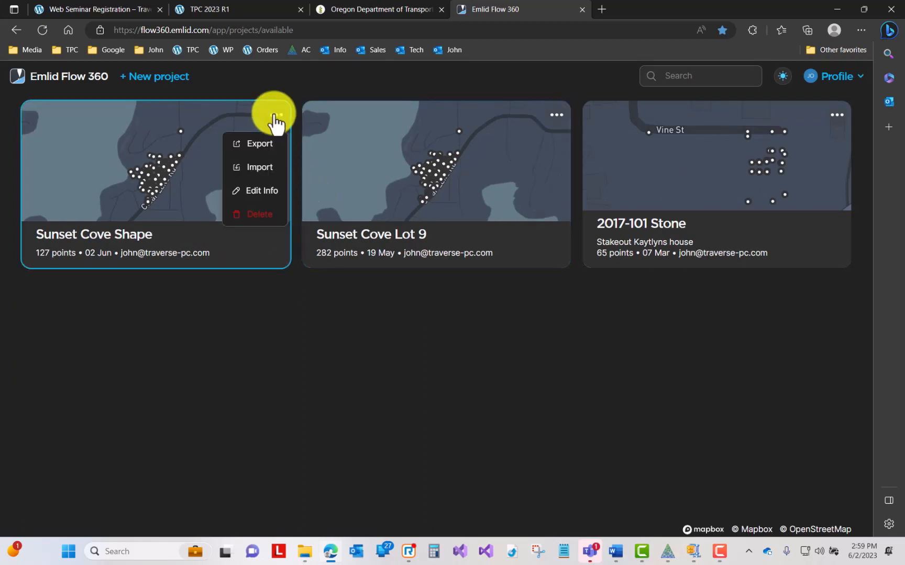
{"action": "left_click", "coordinate": [256, 215]}
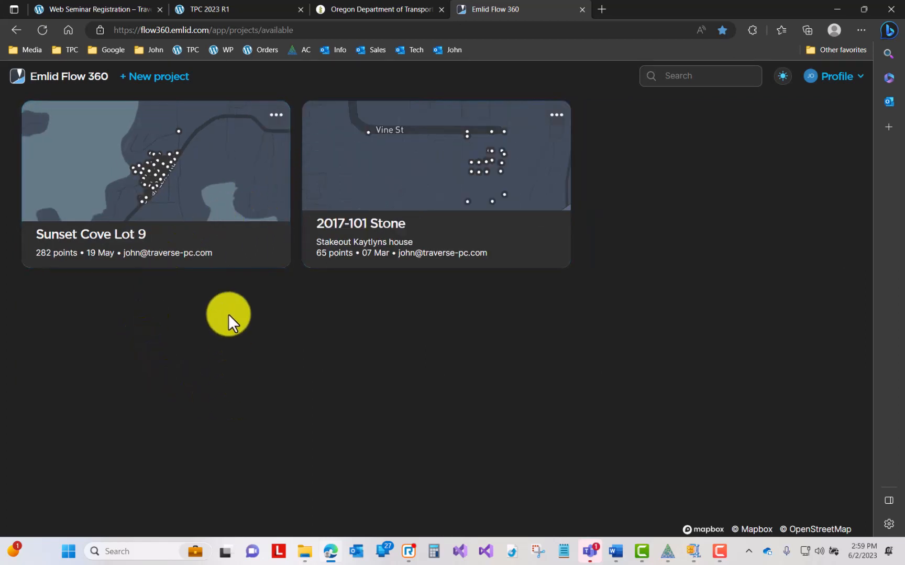
Step: Start a new project and name it Sunset Cove Webinar
{"action": "left_click", "coordinate": [160, 78]}
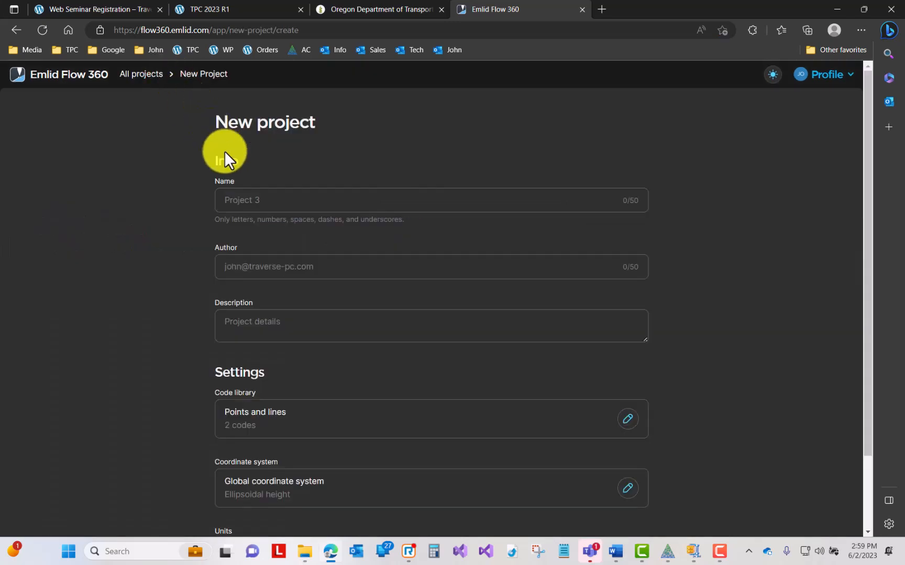
{"action": "left_click", "coordinate": [285, 201]}
{"action": "type", "text": "Sunset Cove Webinar"}
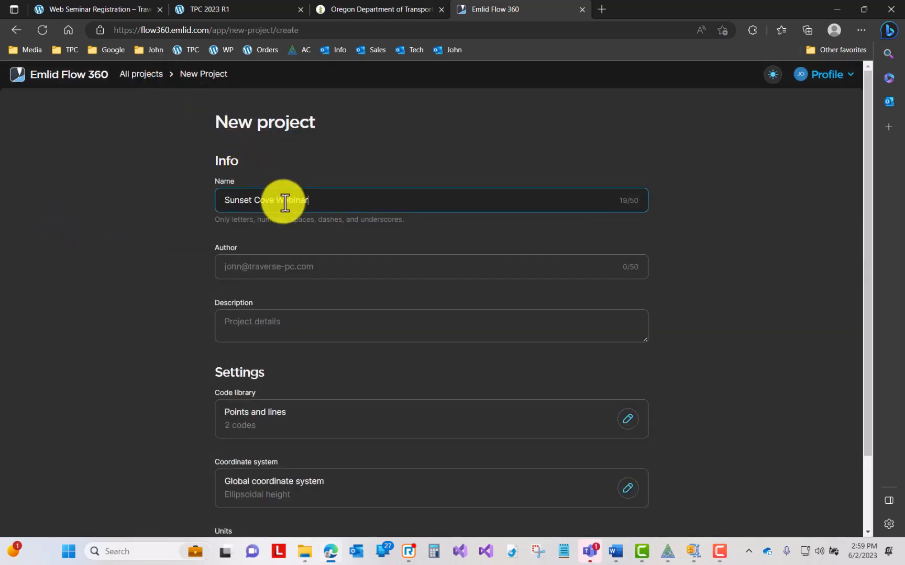
Step: Set the project's coordinate system to NAD83(2011) / Oregon South, found by searching for "oregon south", keeping Ellipsoidal Height as vertical datum
{"action": "left_click", "coordinate": [267, 492]}
{"action": "left_click", "coordinate": [323, 204]}
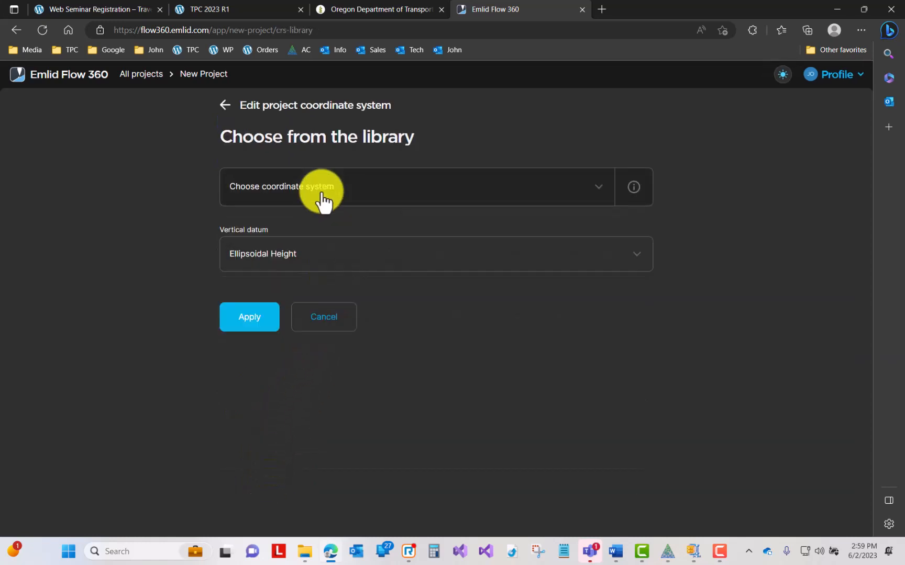
{"action": "left_click", "coordinate": [318, 202]}
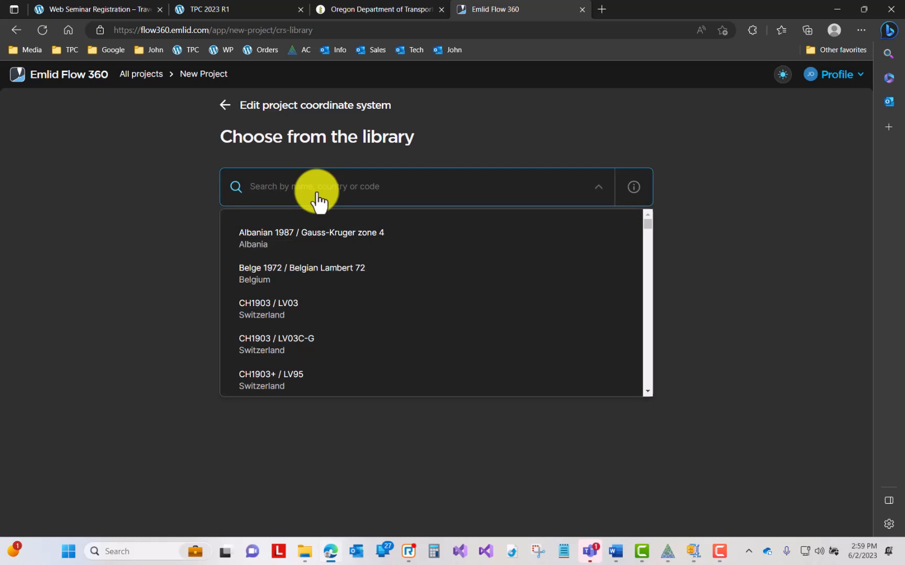
{"action": "type", "text": "orego"}
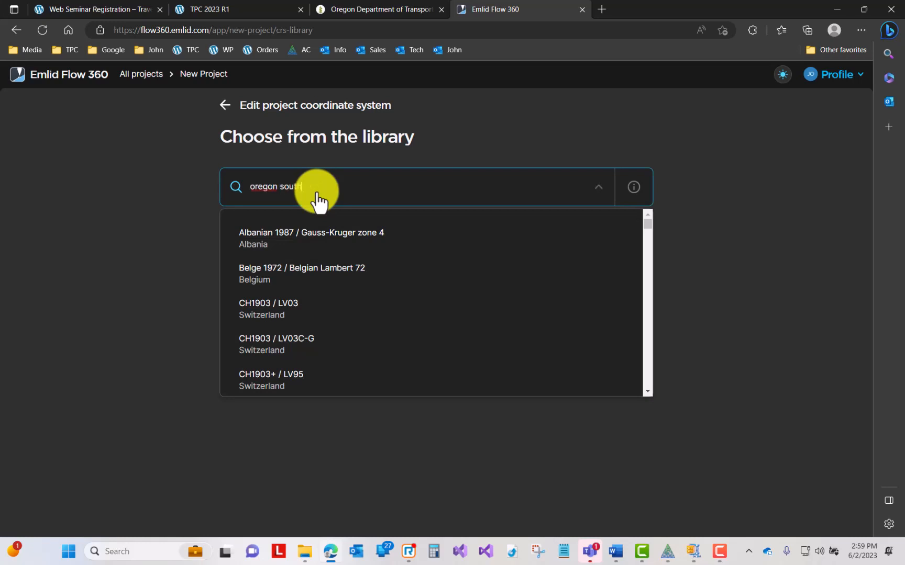
{"action": "type", "text": "n south"}
{"action": "left_click", "coordinate": [333, 237]}
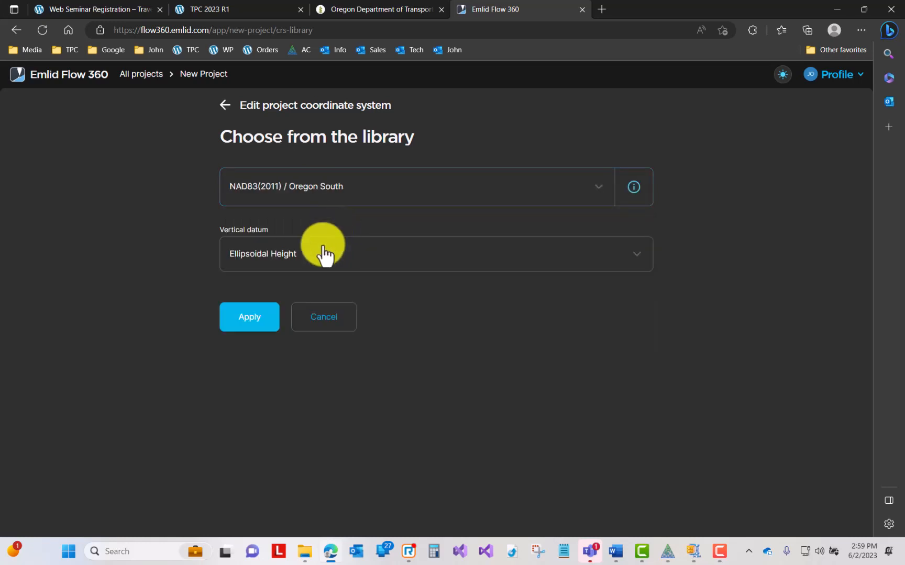
{"action": "left_click", "coordinate": [250, 318]}
Step: Set the new project's units to Feet and create the project
{"action": "scroll", "coordinate": [292, 448], "scroll_direction": "down", "scroll_amount": 2}
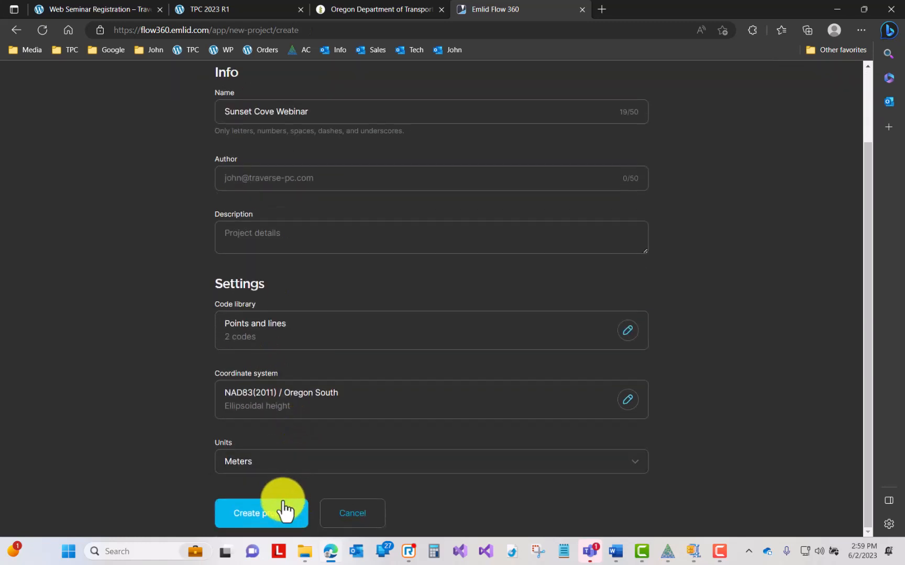
{"action": "left_click", "coordinate": [256, 471]}
{"action": "left_click", "coordinate": [250, 379]}
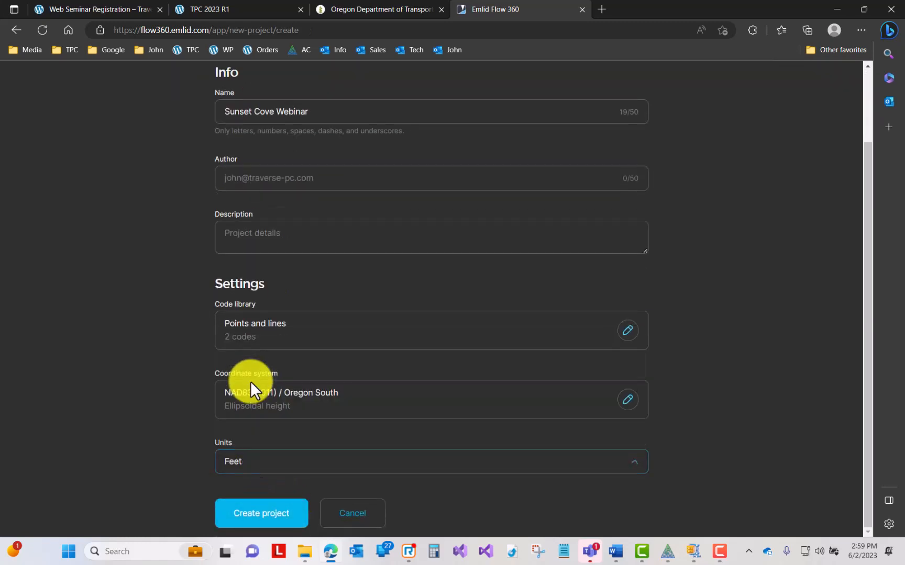
{"action": "left_click", "coordinate": [276, 519]}
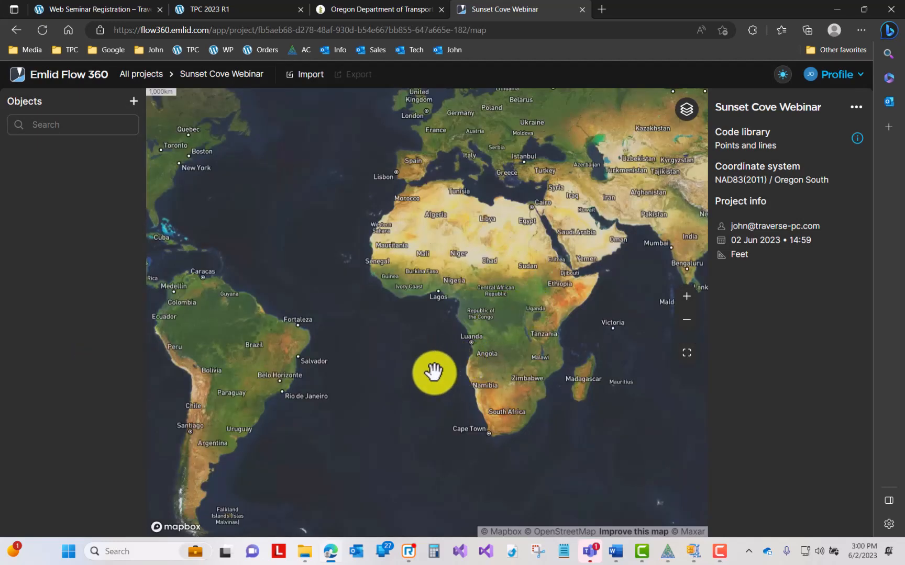
Step: Switch to TPC Desktop, examine the lot corners, curves and street centerlines in the GNSS Export drawing, and return to Emlid Flow 360
{"action": "left_click", "coordinate": [667, 551]}
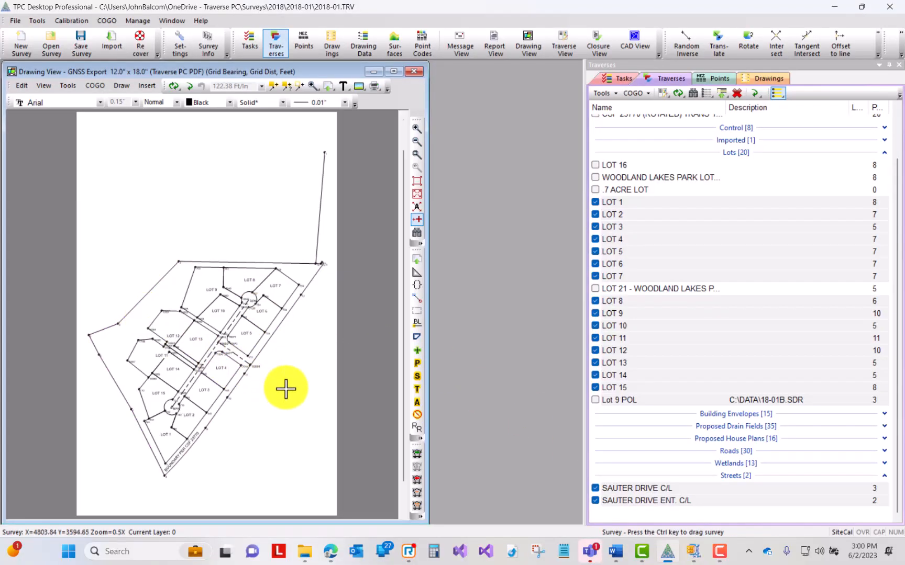
{"action": "scroll", "coordinate": [285, 389], "scroll_direction": "up", "scroll_amount": 5}
{"action": "middle_click_drag", "start_coordinate": [344, 237], "coordinate": [162, 236]}
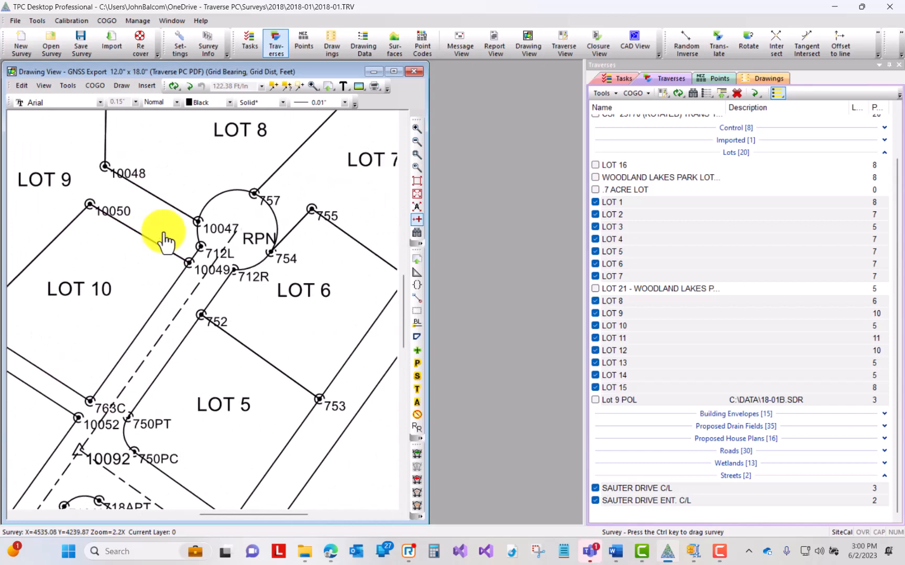
{"action": "mouse_move", "coordinate": [251, 246]}
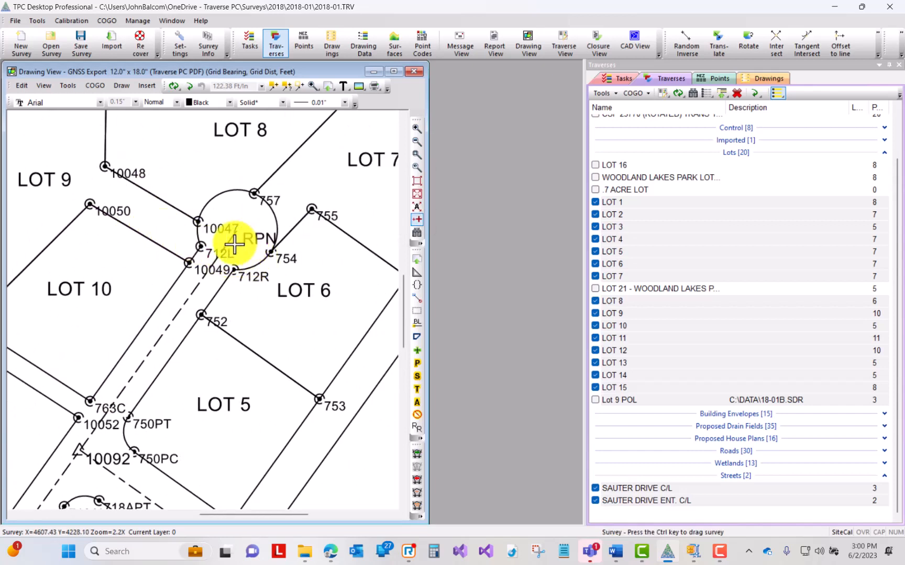
{"action": "middle_click_drag", "start_coordinate": [240, 441], "coordinate": [311, 349]}
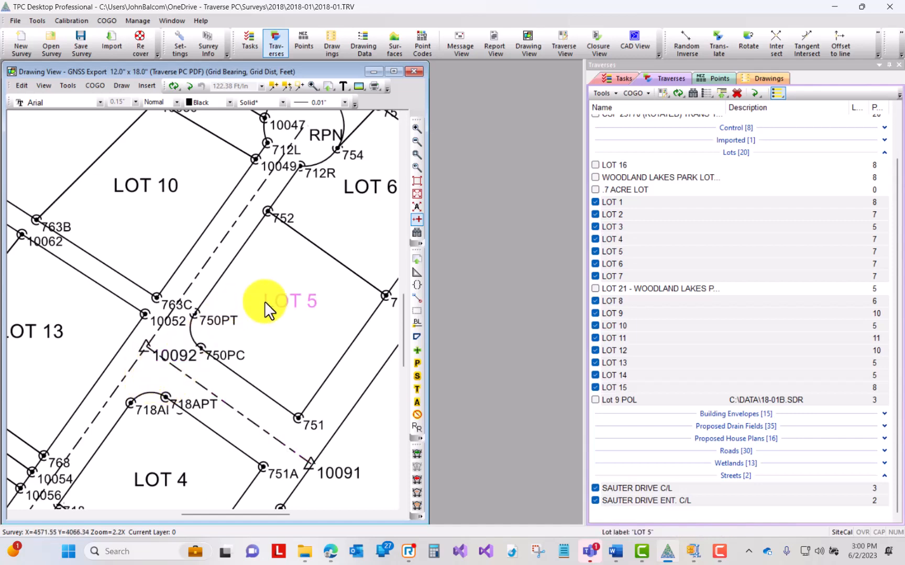
{"action": "scroll", "coordinate": [279, 346], "scroll_direction": "down", "scroll_amount": 5}
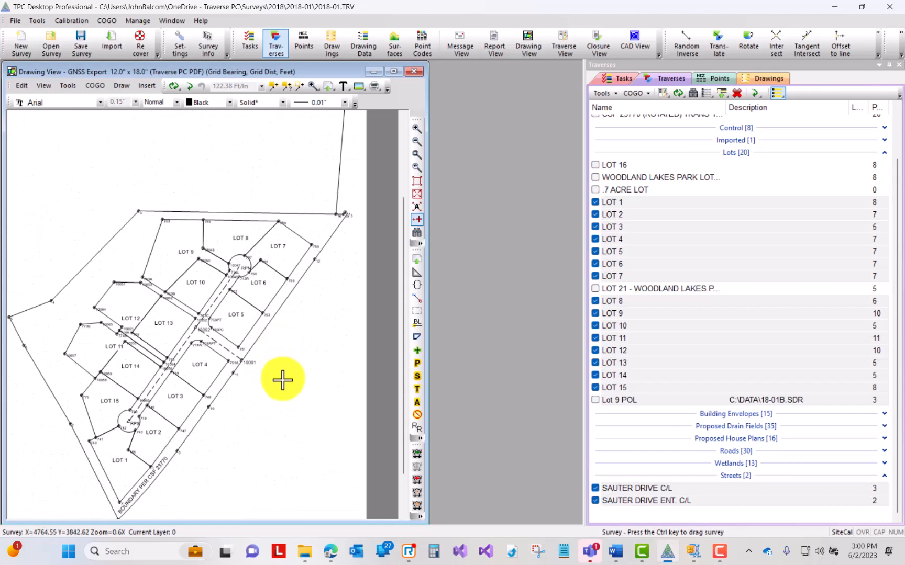
{"action": "mouse_move", "coordinate": [262, 262]}
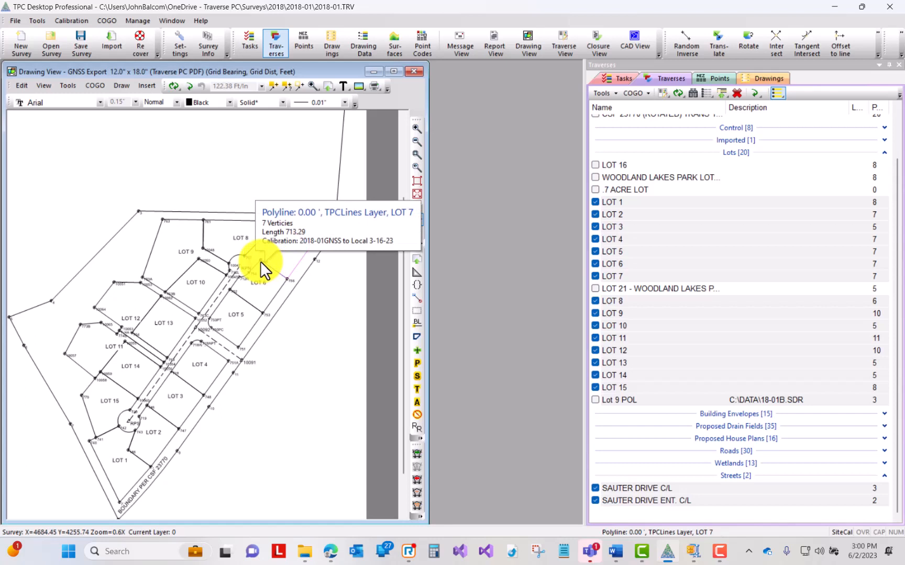
{"action": "left_click", "coordinate": [332, 552]}
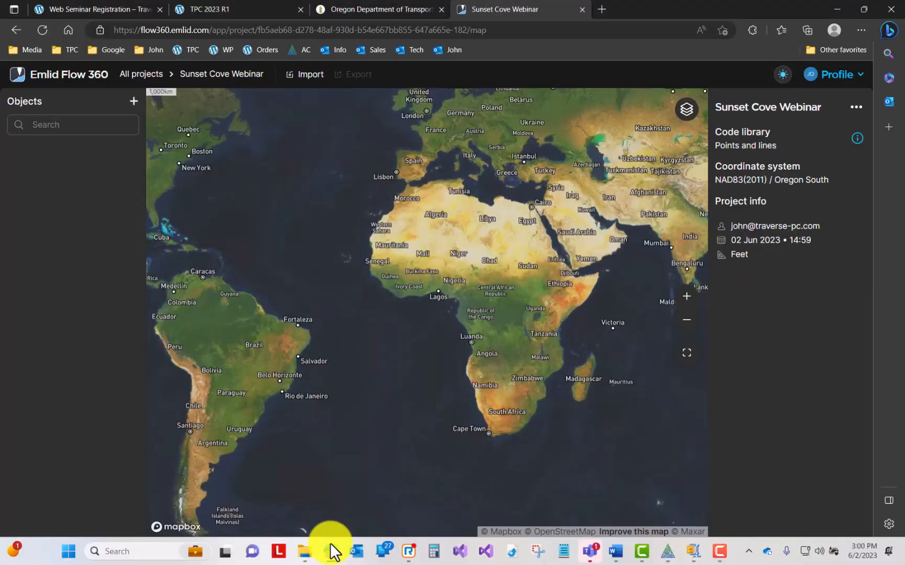
Step: Import the CSV file 2018-01 gnss 3-16-23.csv into the Sunset Cove Webinar project and fit the map to all imported points
{"action": "left_click", "coordinate": [311, 78]}
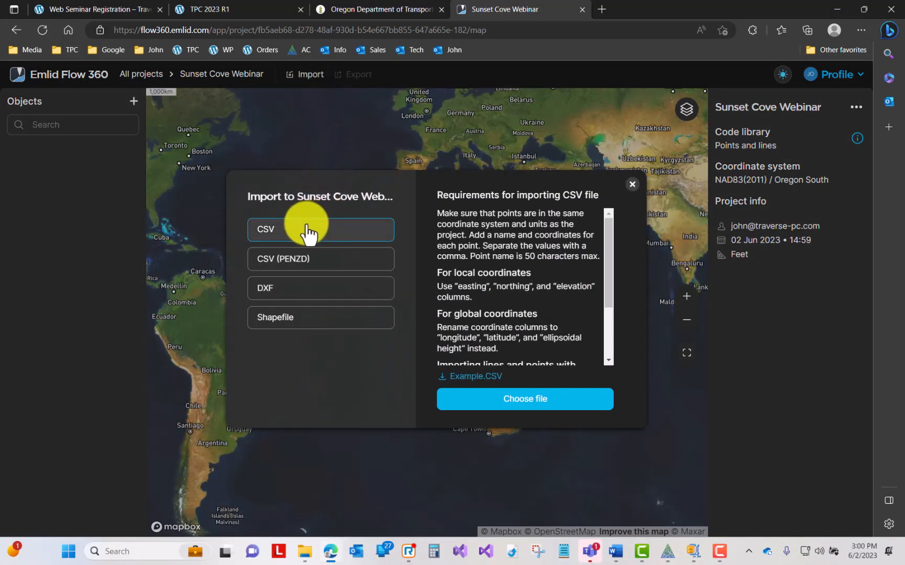
{"action": "left_click", "coordinate": [522, 406]}
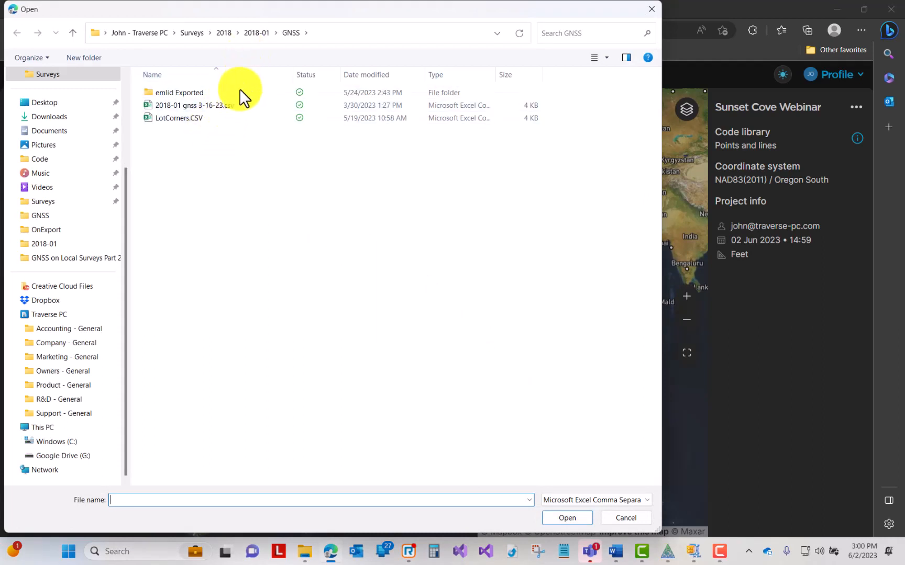
{"action": "left_click", "coordinate": [196, 105]}
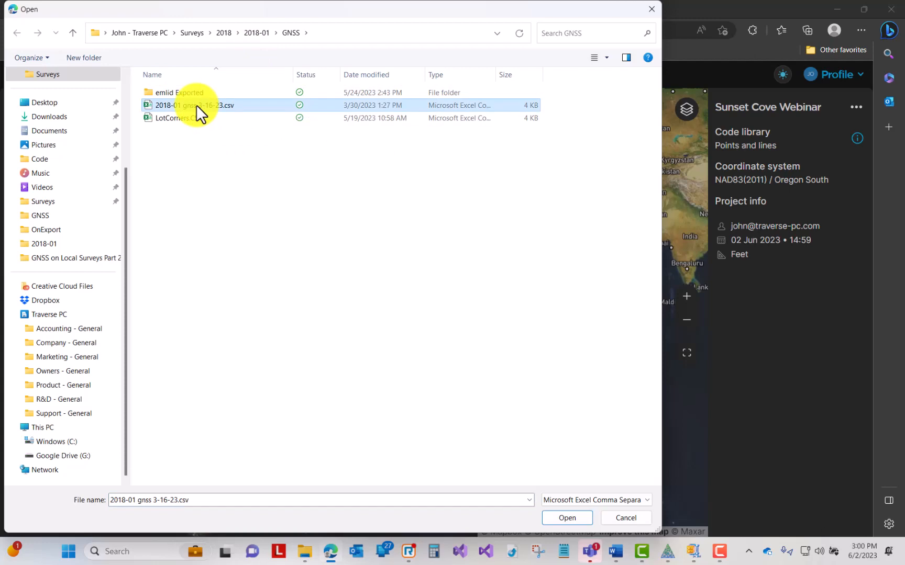
{"action": "left_click", "coordinate": [563, 521]}
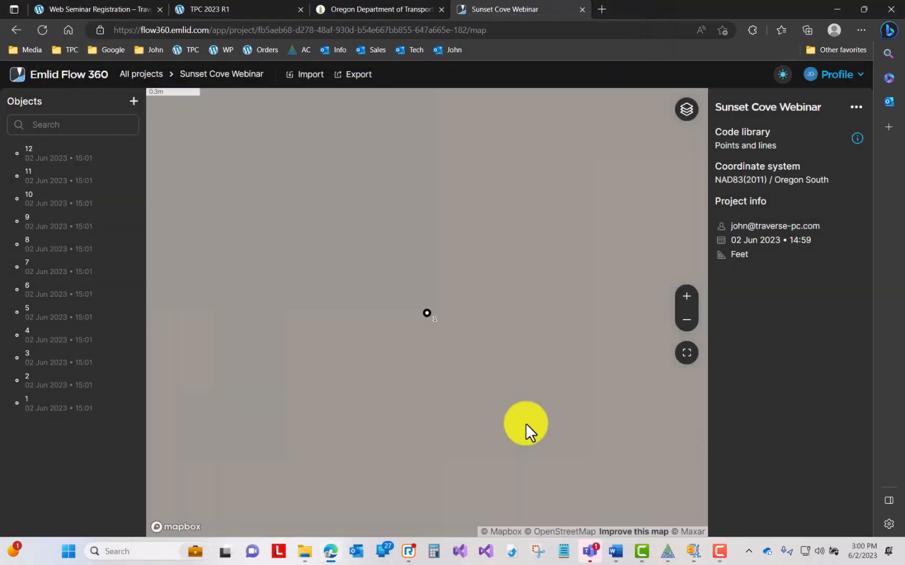
{"action": "left_click", "coordinate": [687, 353]}
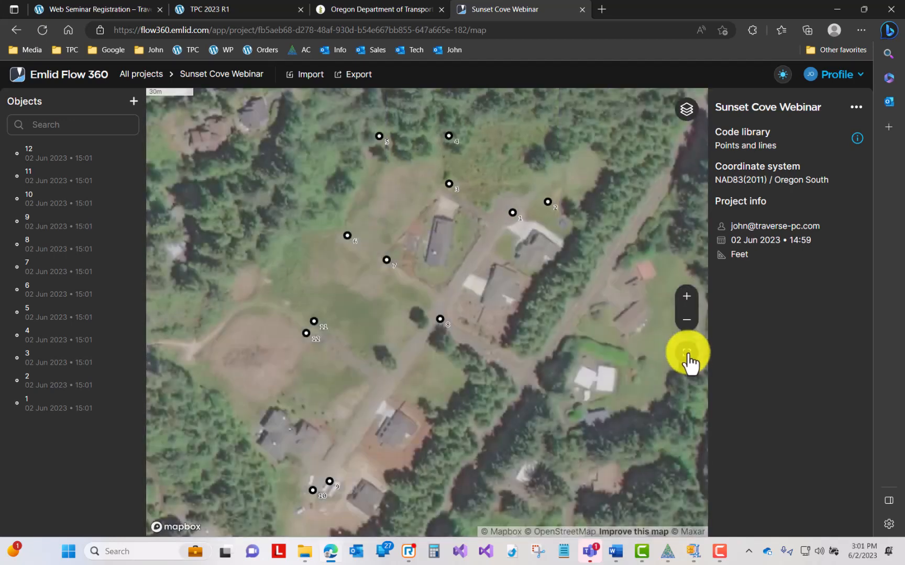
Step: View the imported points over the Map base layer, and return to the Satellite layer
{"action": "left_click", "coordinate": [687, 110]}
{"action": "left_click", "coordinate": [602, 149]}
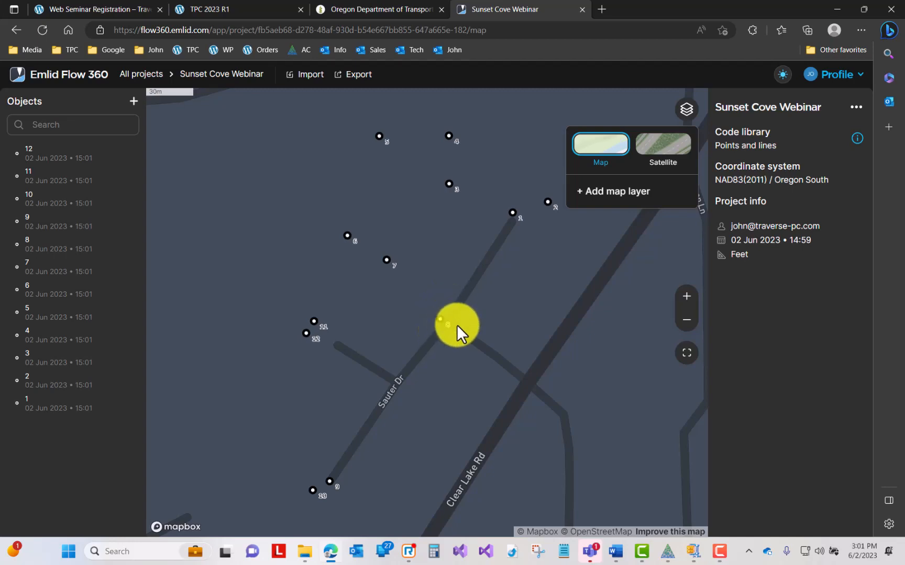
{"action": "left_click", "coordinate": [655, 147]}
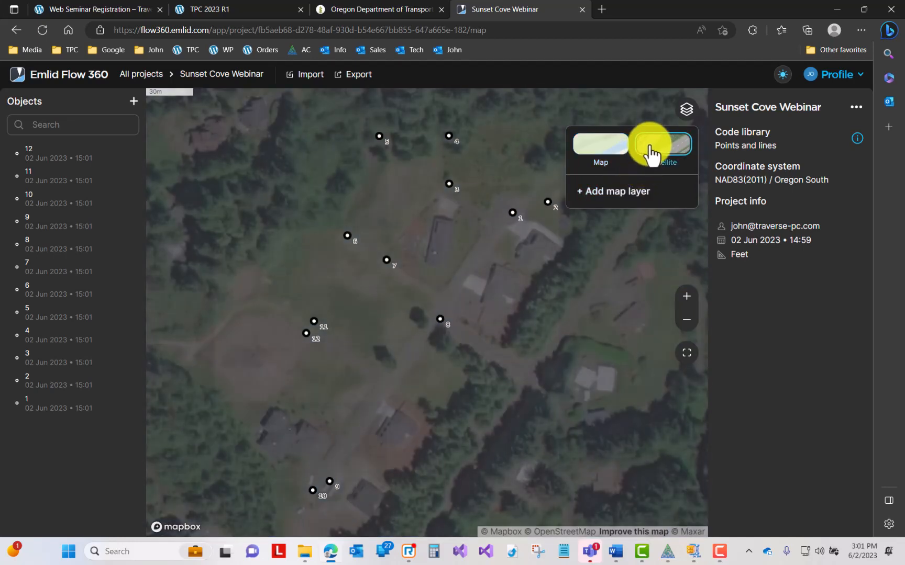
{"action": "left_click", "coordinate": [635, 294]}
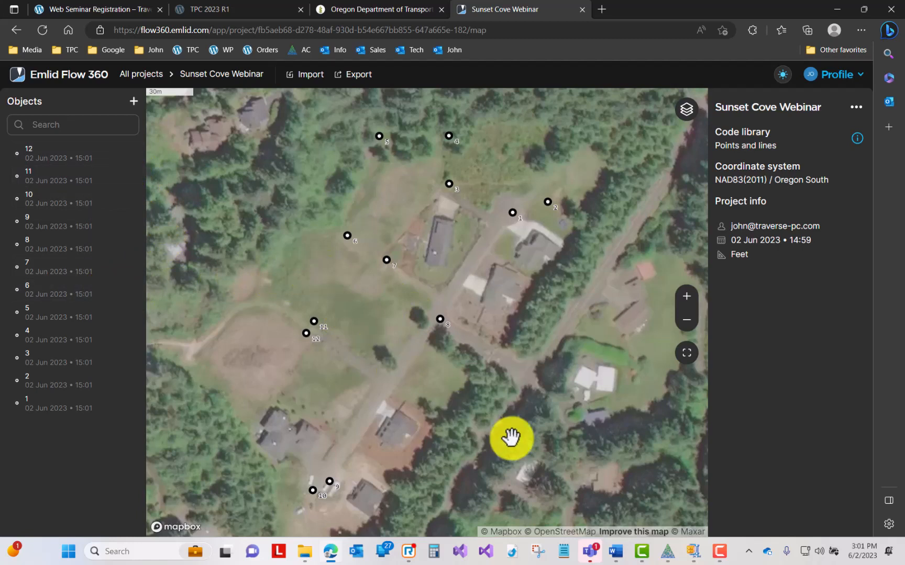
Step: Compare the details of point 1 in Emlid Flow 360 with point RPN in TPC Desktop's GNSS Export drawing, and return to Emlid Flow 360
{"action": "left_click", "coordinate": [649, 553]}
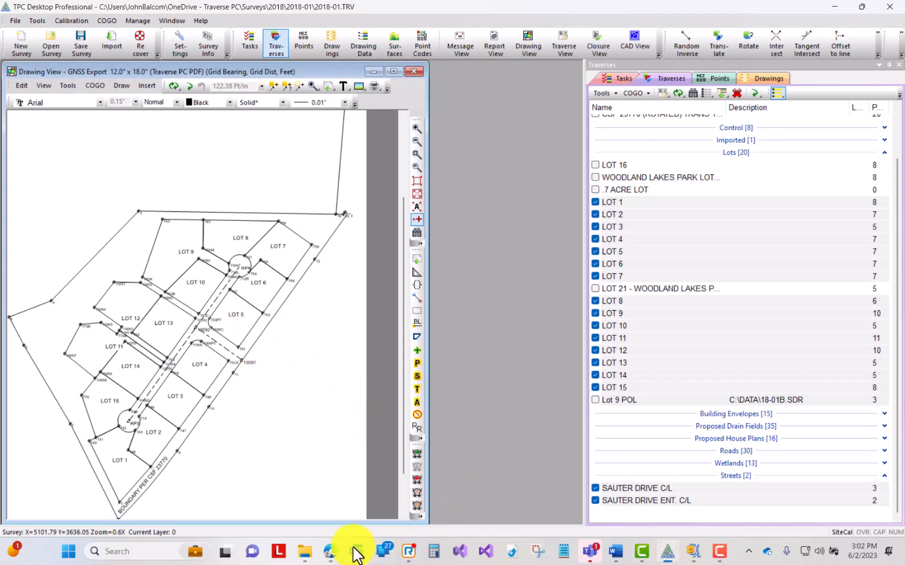
{"action": "left_click", "coordinate": [334, 551]}
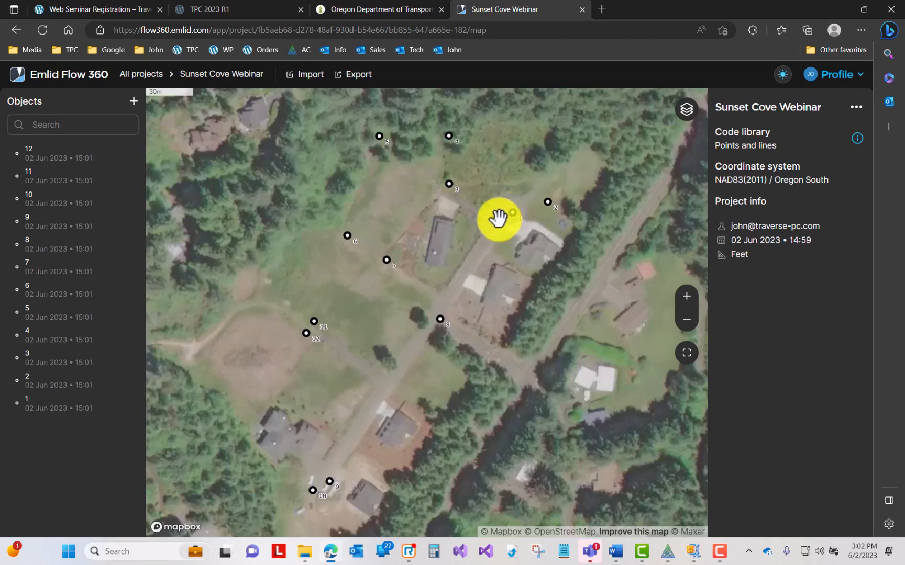
{"action": "left_click", "coordinate": [45, 411]}
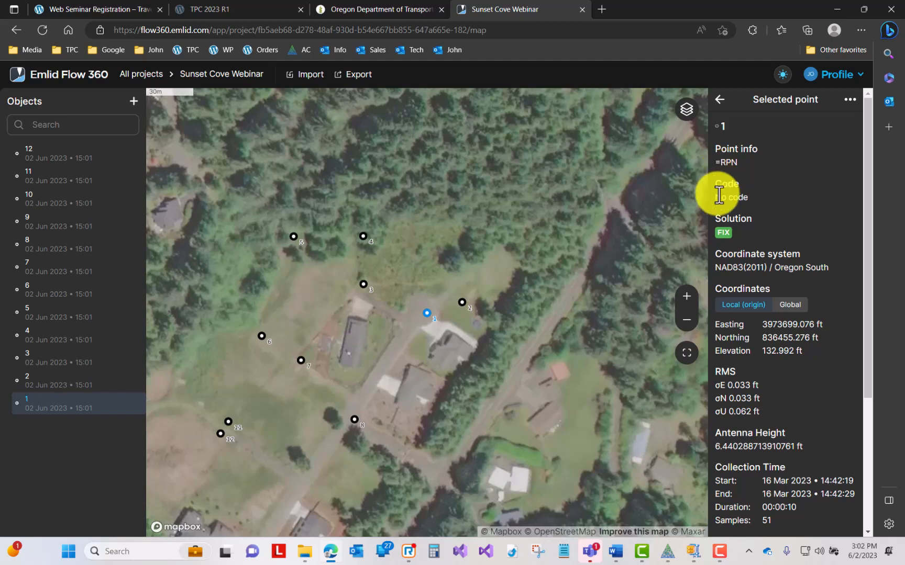
{"action": "left_click", "coordinate": [668, 553]}
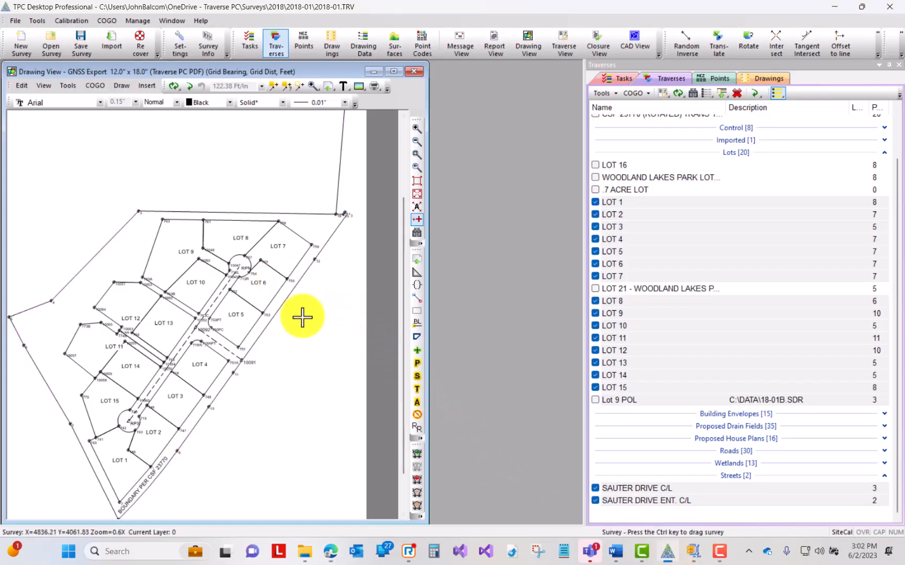
{"action": "scroll", "coordinate": [302, 317], "scroll_direction": "up", "scroll_amount": 3}
{"action": "middle_click_drag", "start_coordinate": [349, 195], "coordinate": [326, 313]}
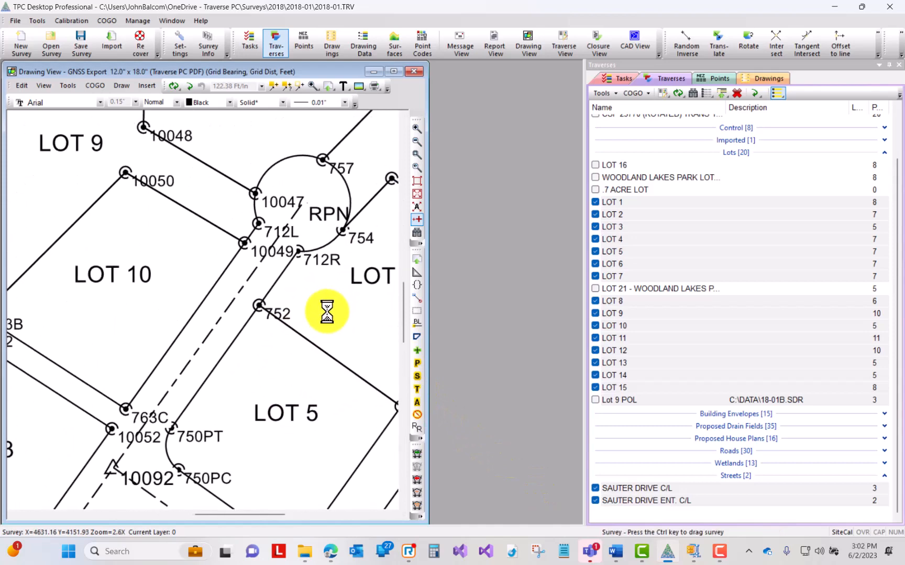
{"action": "mouse_move", "coordinate": [300, 217]}
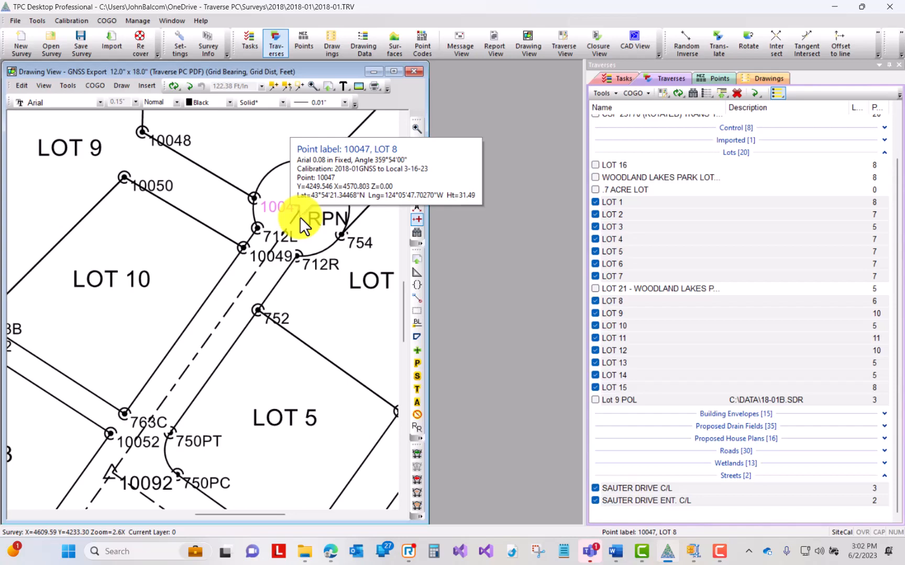
{"action": "left_click", "coordinate": [330, 554]}
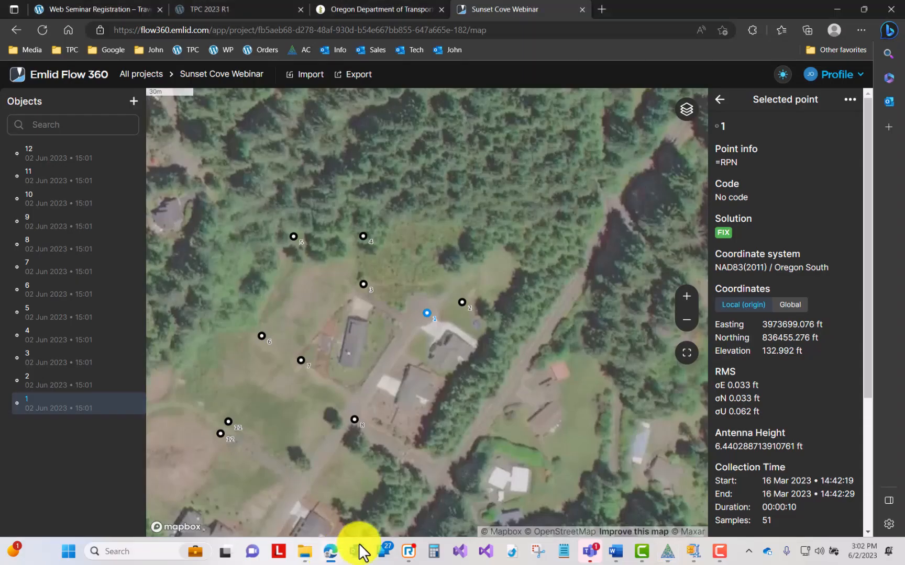
Step: Review the point info of points 2 through 12 in turn, and examine how the points are spread across the satellite map
{"action": "left_click", "coordinate": [81, 389]}
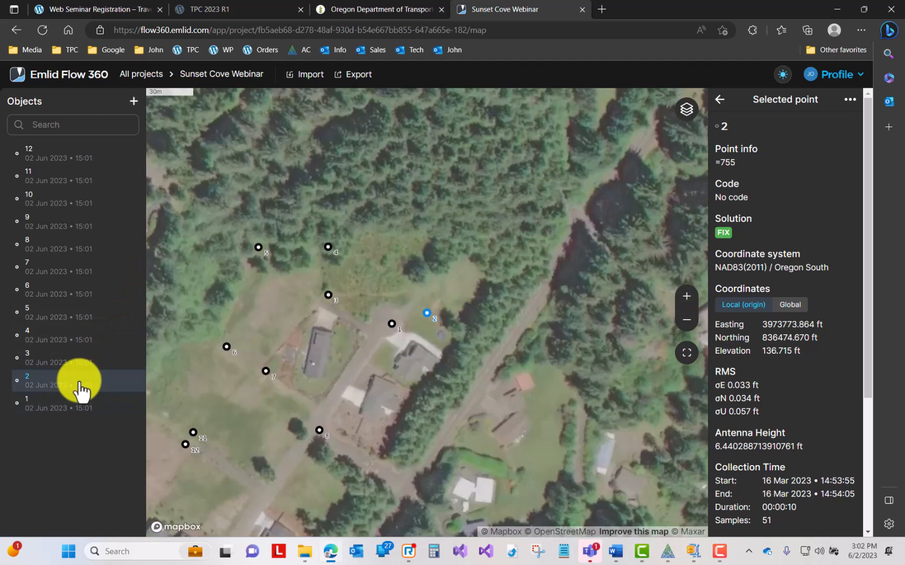
{"action": "left_click", "coordinate": [62, 370]}
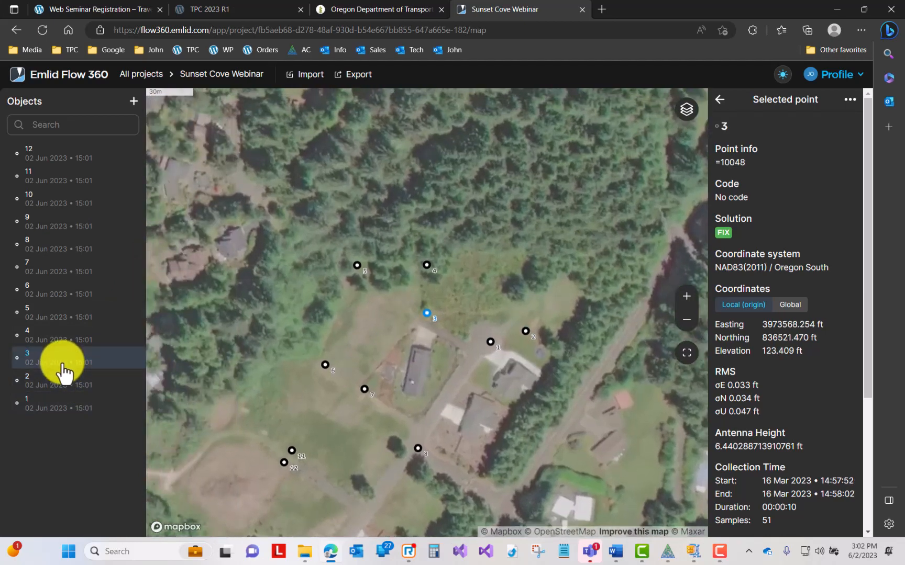
{"action": "left_click", "coordinate": [57, 345]}
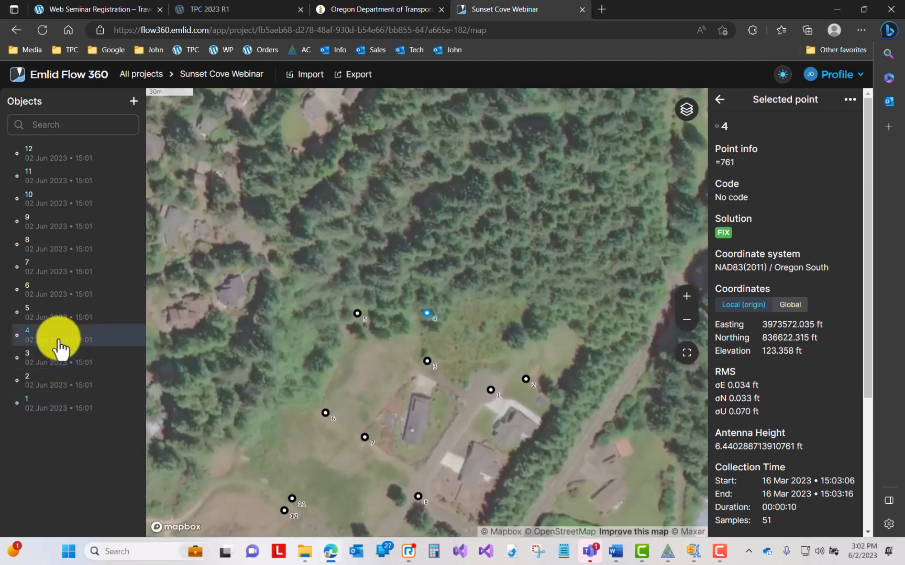
{"action": "left_click", "coordinate": [58, 318]}
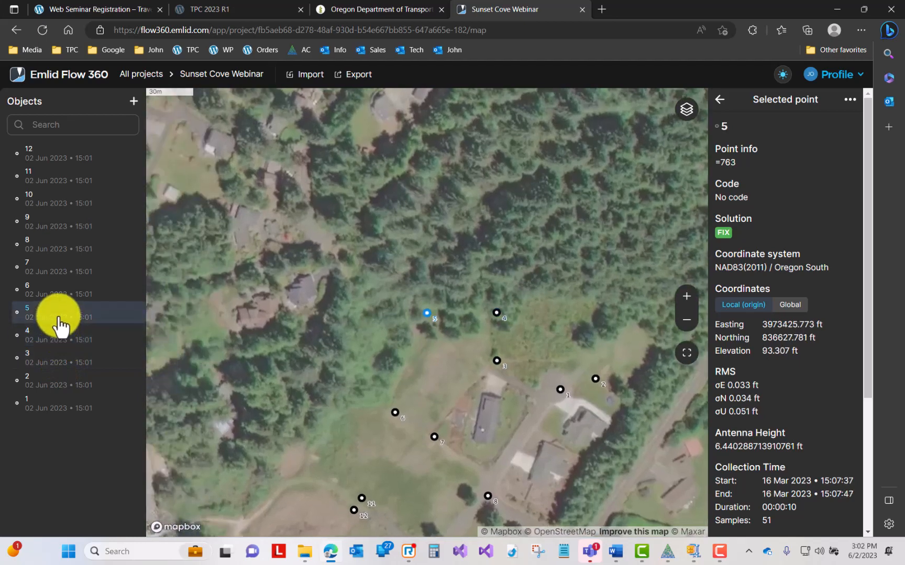
{"action": "left_click", "coordinate": [60, 297]}
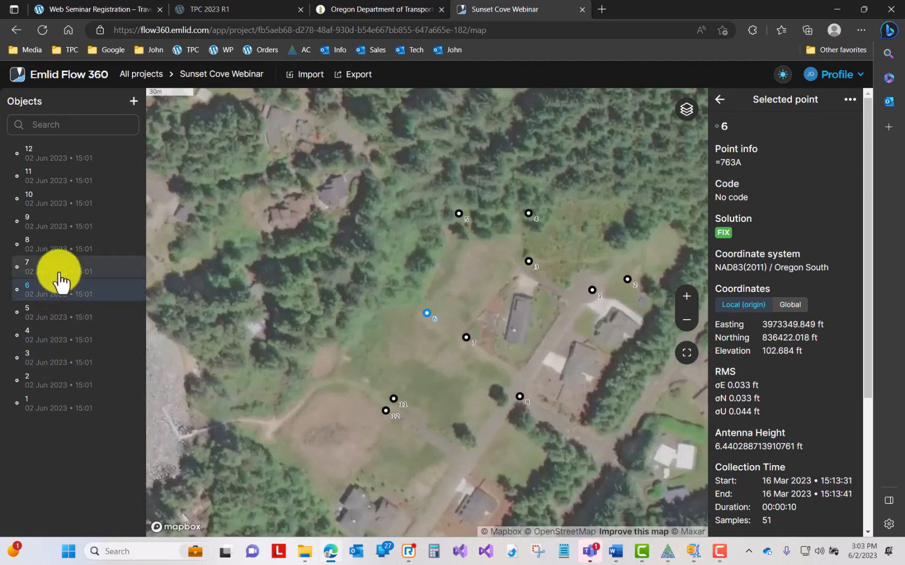
{"action": "left_click", "coordinate": [60, 281]}
{"action": "left_click", "coordinate": [60, 256]}
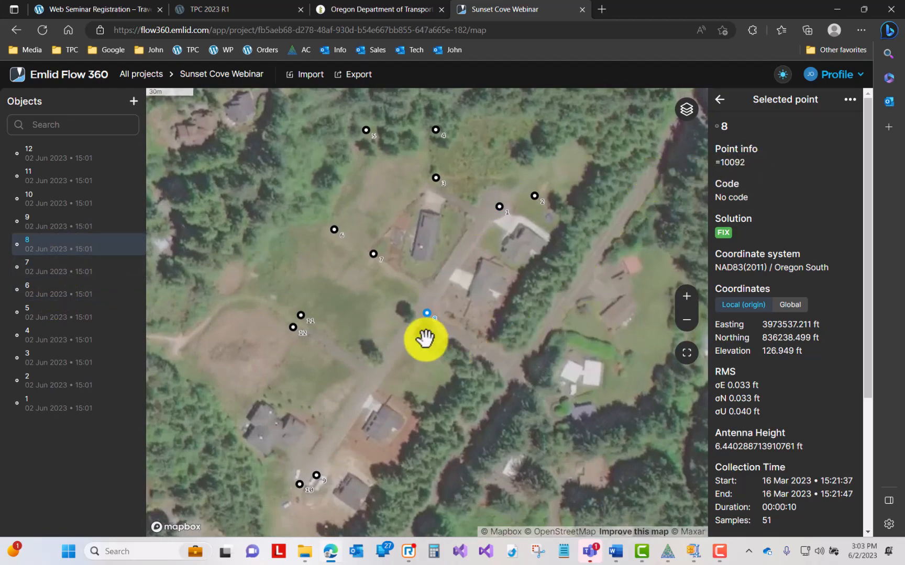
{"action": "left_click", "coordinate": [46, 226]}
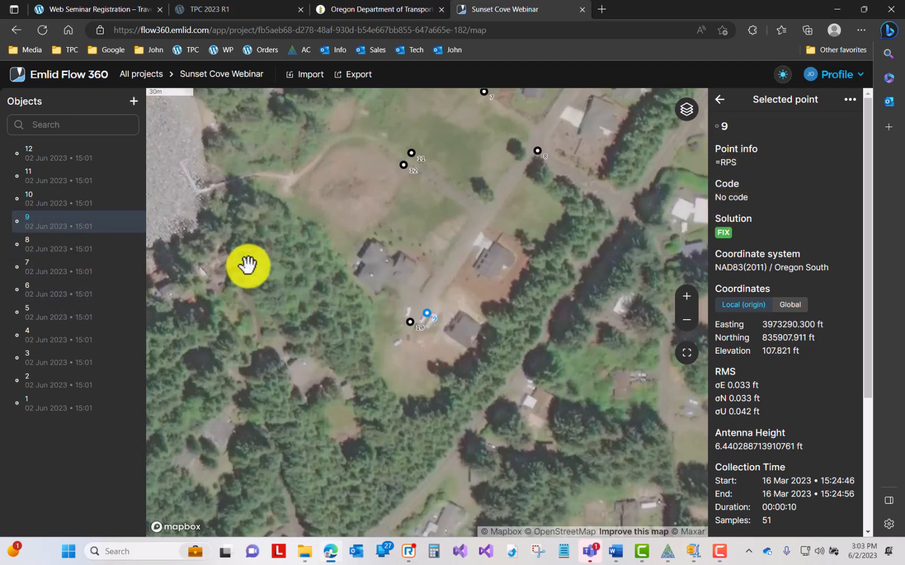
{"action": "left_click", "coordinate": [77, 202]}
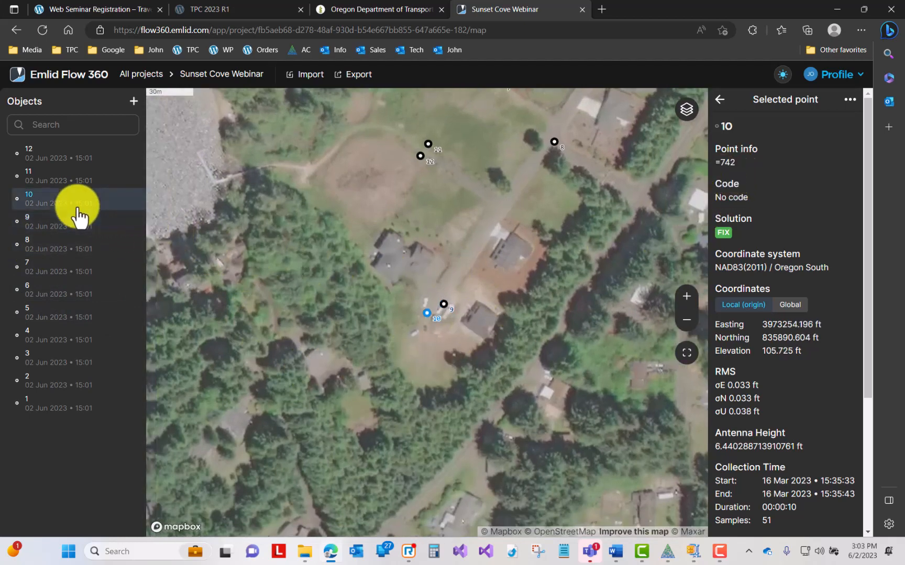
{"action": "left_click", "coordinate": [70, 178]}
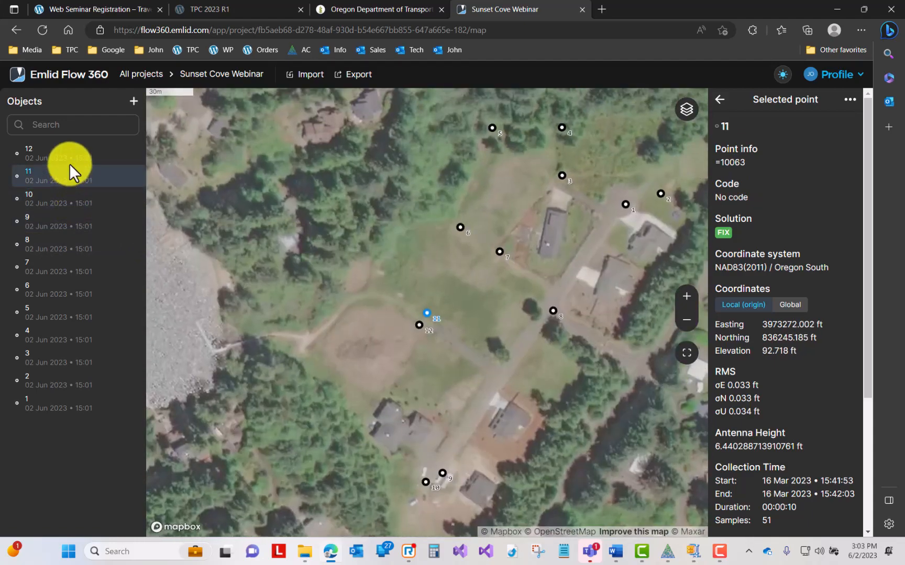
{"action": "left_click", "coordinate": [69, 155]}
{"action": "left_click_drag", "start_coordinate": [498, 291], "coordinate": [404, 350]}
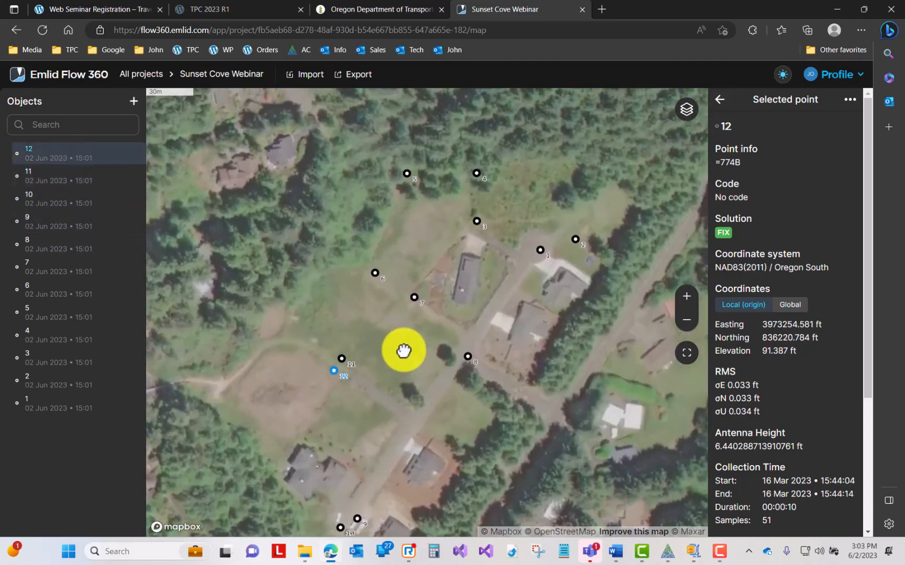
{"action": "scroll", "coordinate": [404, 350], "scroll_direction": "down", "scroll_amount": 2}
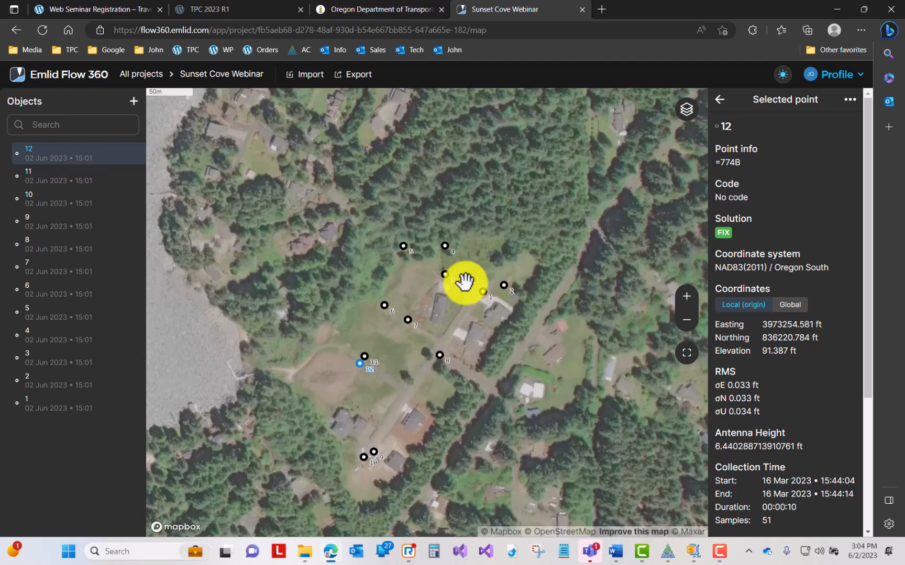
Step: Switch to TPC Desktop and open the emlid (CSV) import settings, declining to save the survey first
{"action": "left_click", "coordinate": [670, 554]}
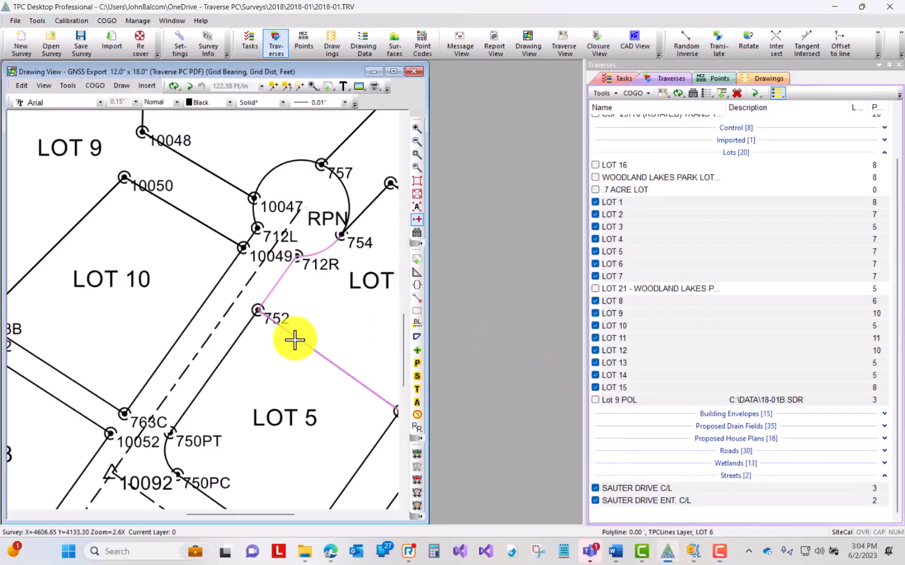
{"action": "scroll", "coordinate": [295, 339], "scroll_direction": "down", "scroll_amount": 5}
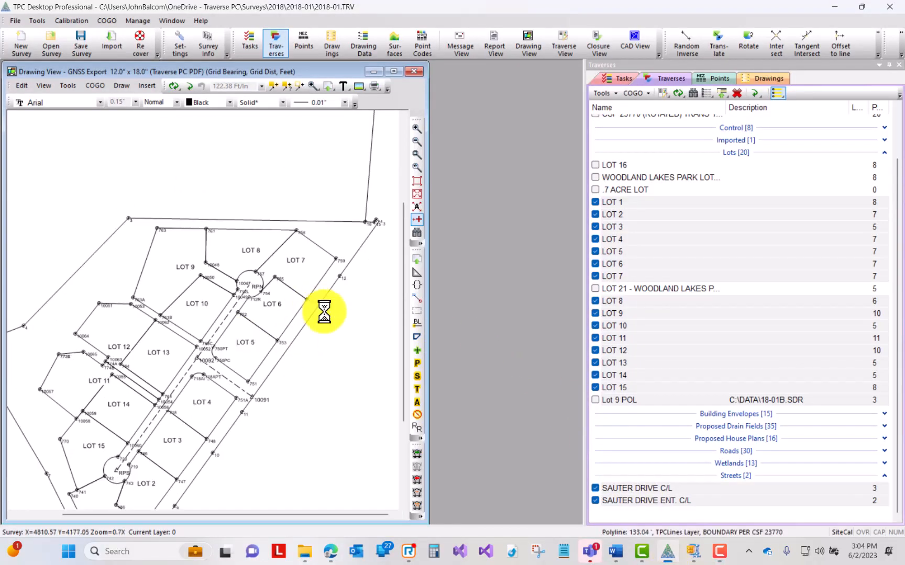
{"action": "left_click", "coordinate": [8, 23]}
{"action": "left_click", "coordinate": [27, 140]}
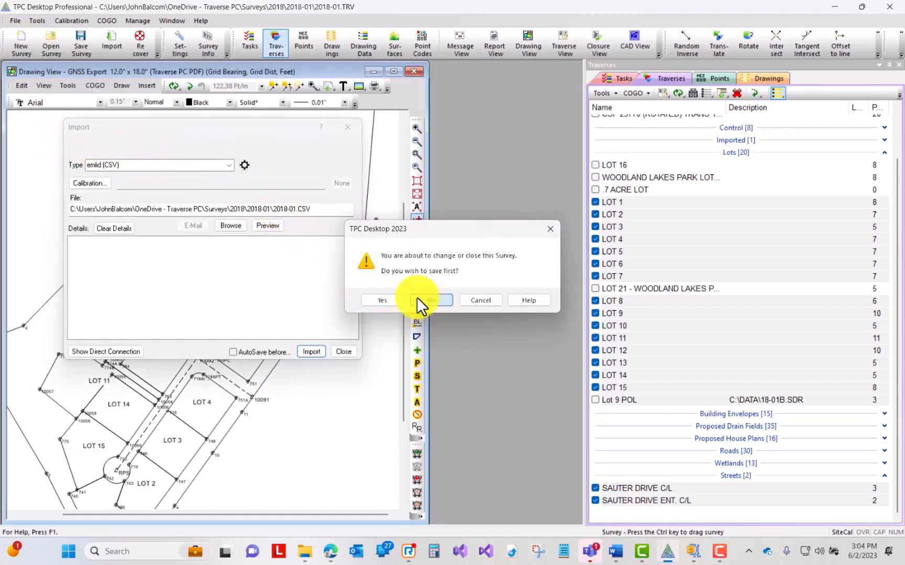
{"action": "left_click", "coordinate": [430, 300]}
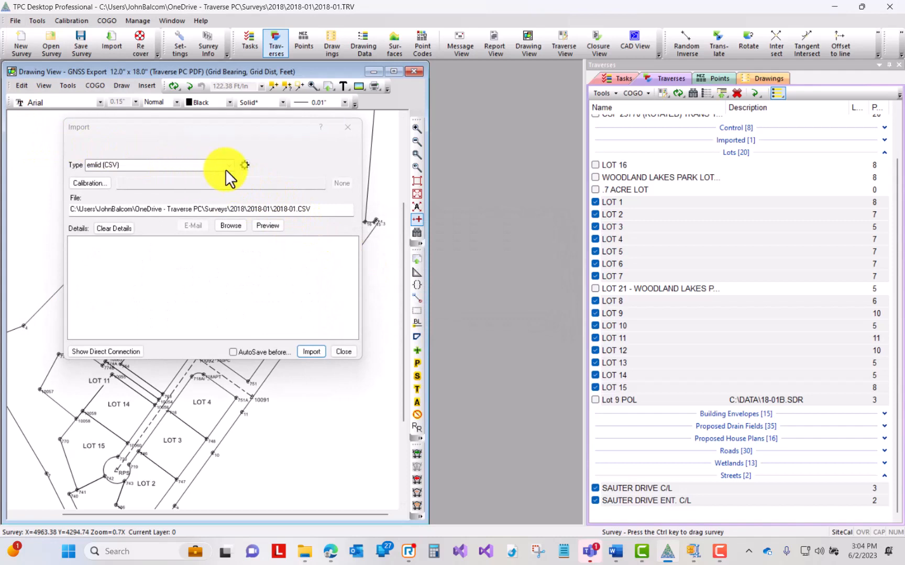
{"action": "left_click", "coordinate": [244, 167]}
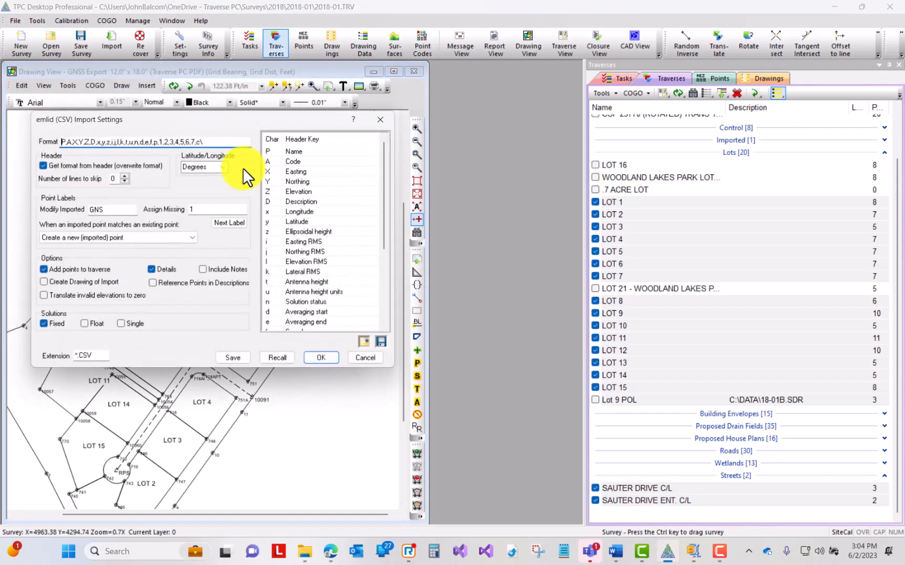
Step: Review the format string, header keys and options in the emlid (CSV) import settings, declining to save the survey, and accept the settings
{"action": "left_click_drag", "start_coordinate": [383, 158], "coordinate": [383, 172]}
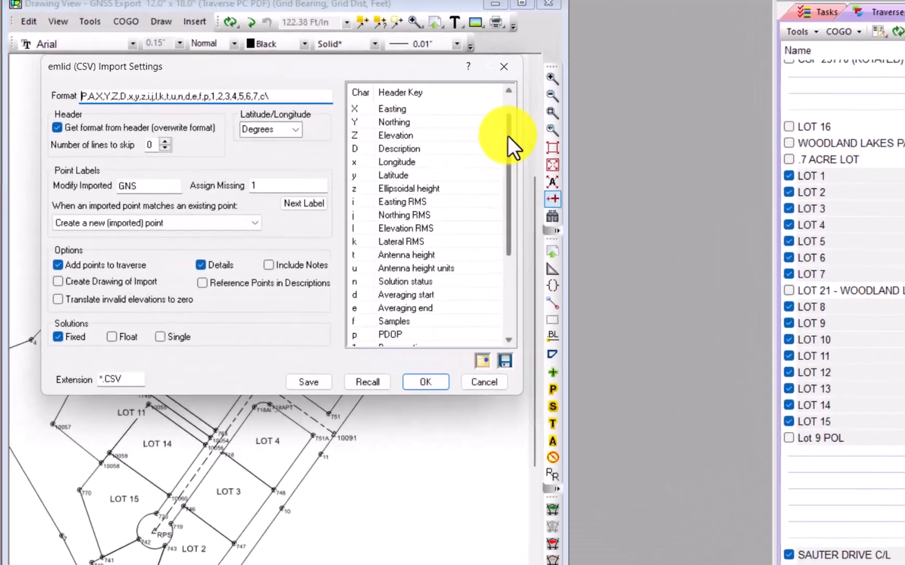
{"action": "left_click_drag", "start_coordinate": [508, 136], "coordinate": [494, 115]}
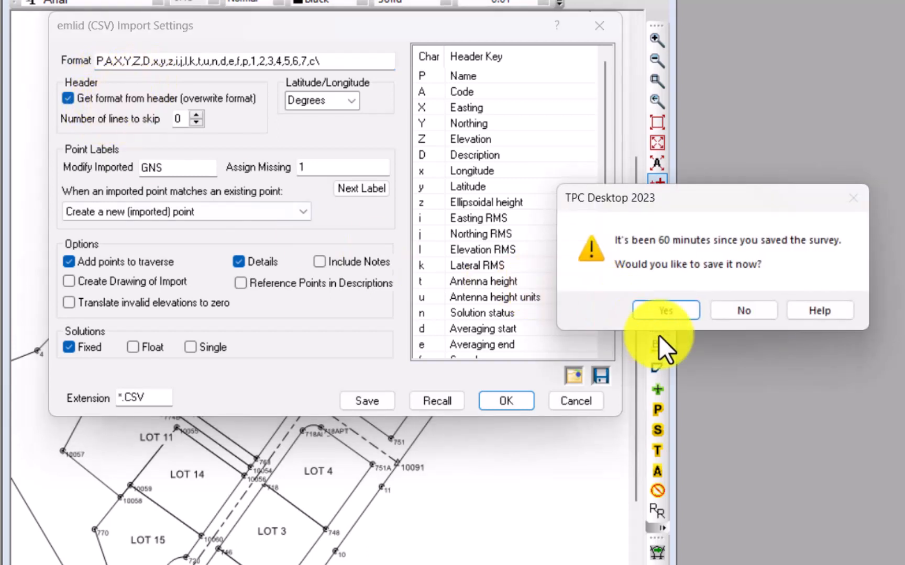
{"action": "left_click", "coordinate": [730, 308]}
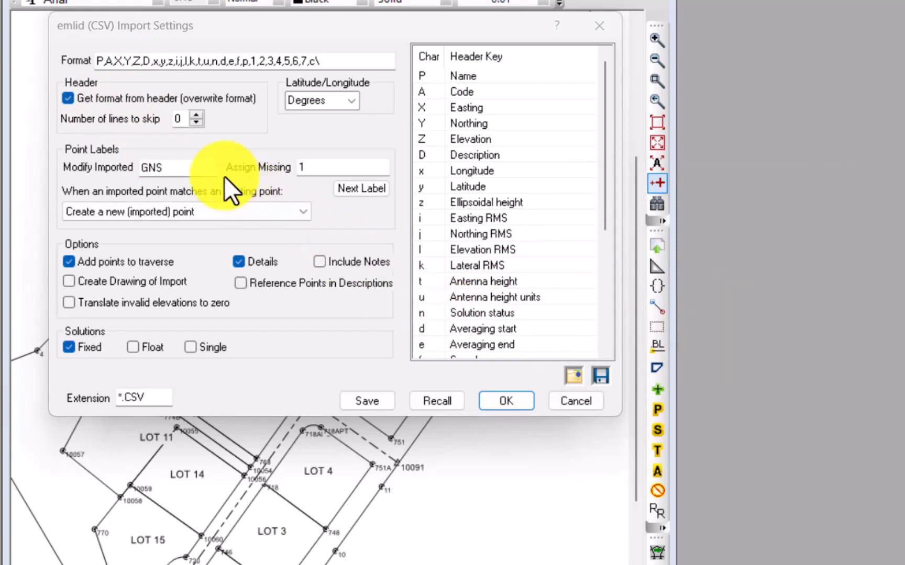
{"action": "left_click", "coordinate": [99, 99]}
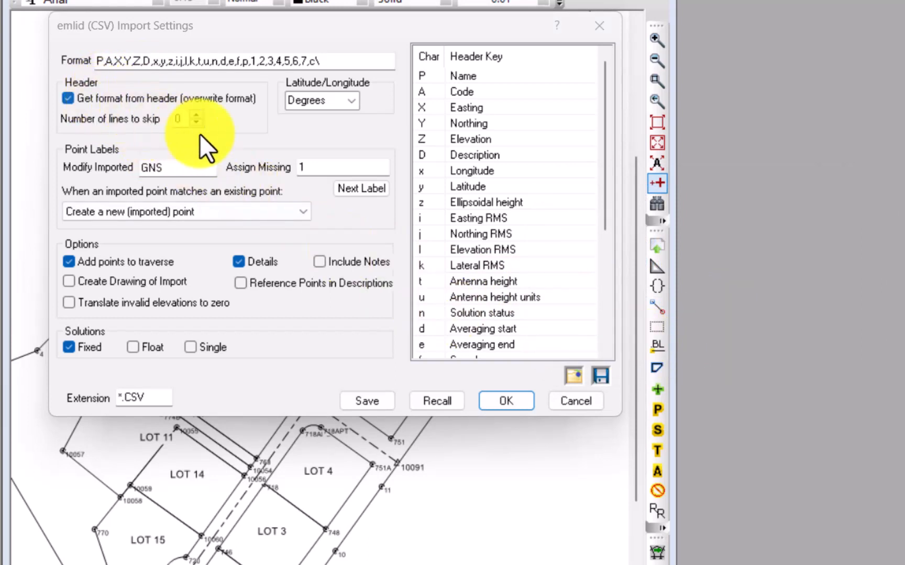
{"action": "double_click", "coordinate": [513, 95]}
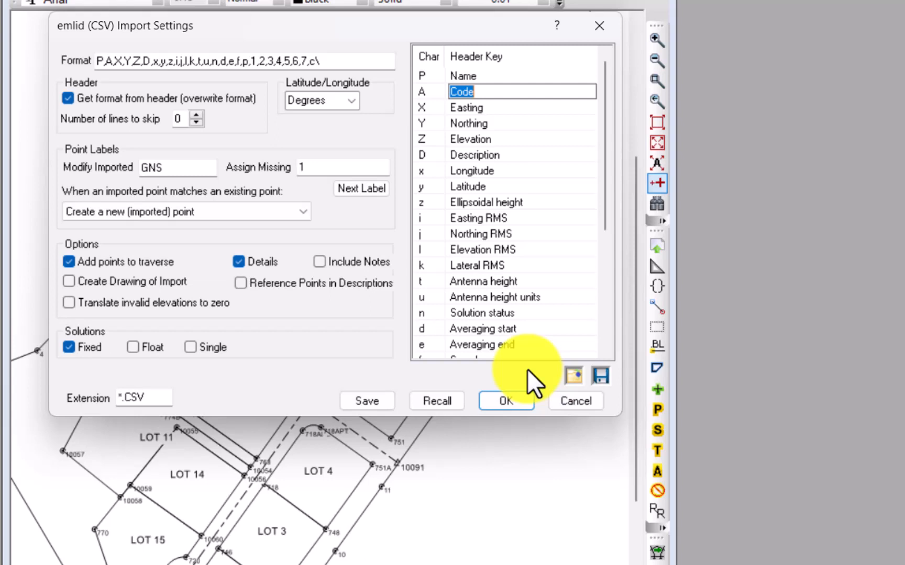
{"action": "left_click", "coordinate": [354, 62]}
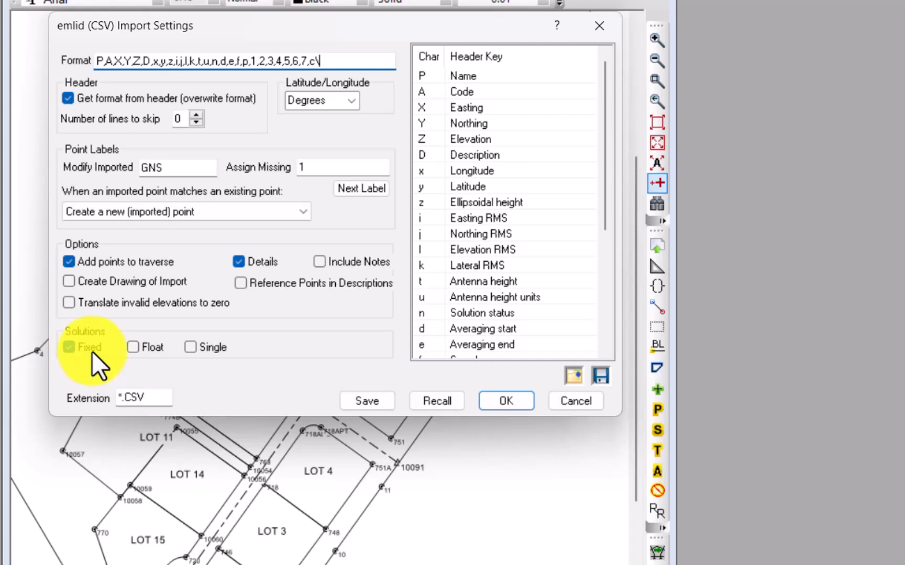
{"action": "left_click", "coordinate": [505, 400]}
Step: Choose 2018-01 gnss 3-16-23.csv from the GNSS folder as the import file
{"action": "left_click", "coordinate": [368, 196]}
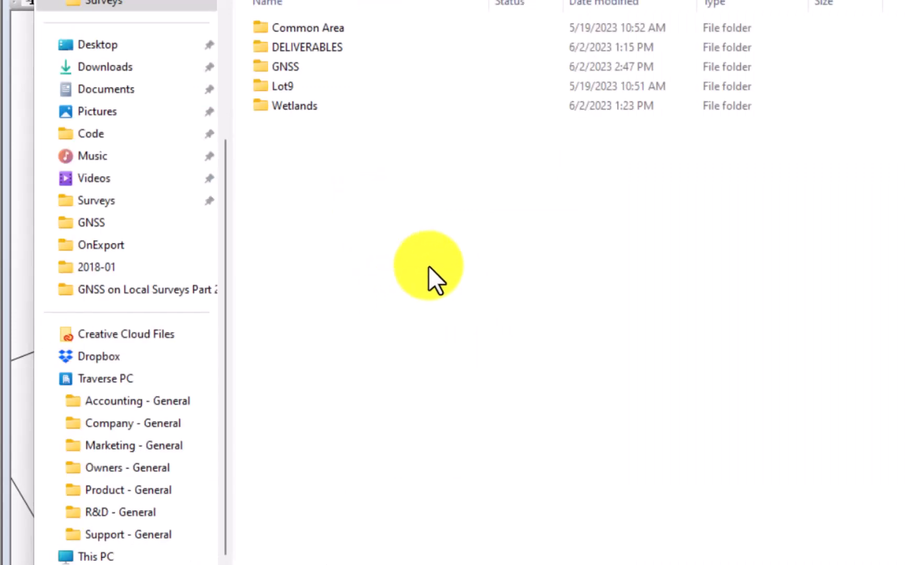
{"action": "double_click", "coordinate": [290, 66]}
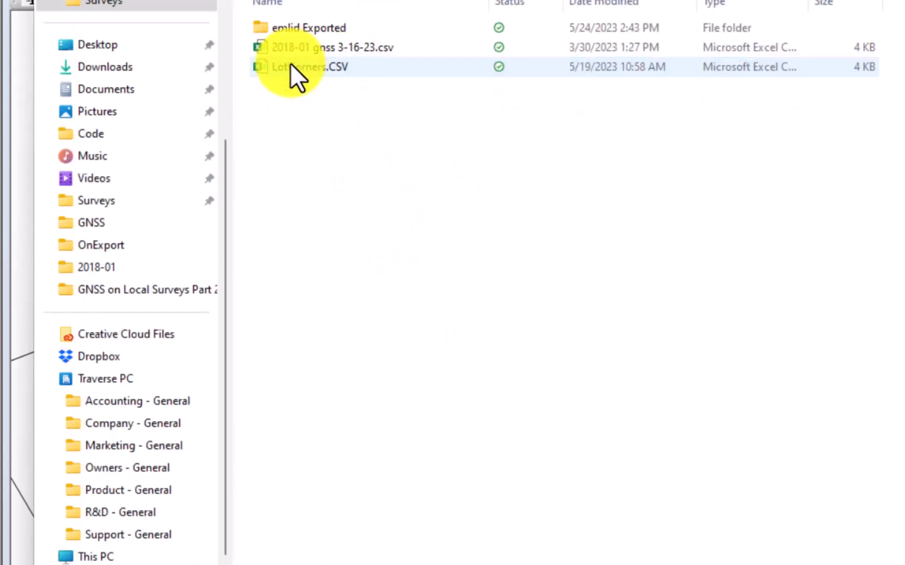
{"action": "double_click", "coordinate": [335, 48]}
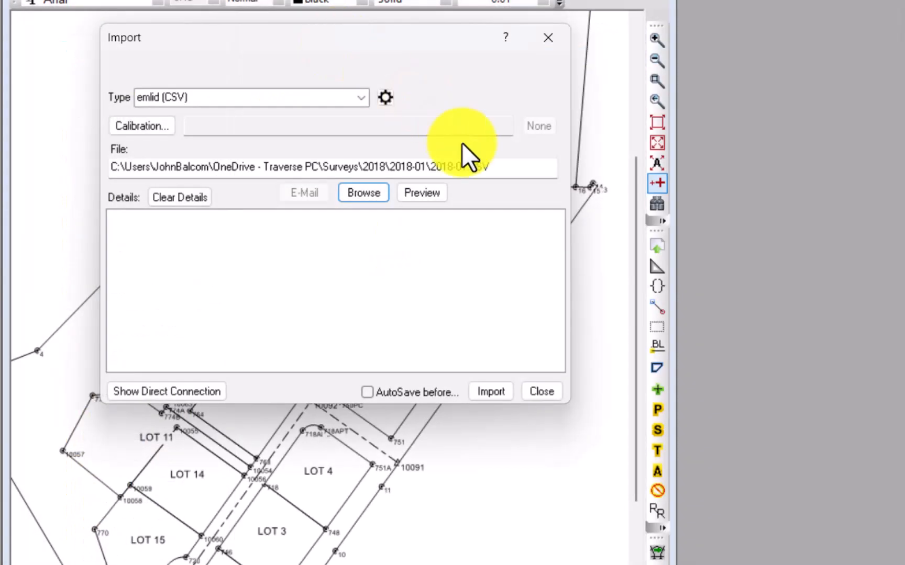
Step: Examine the header and point rows of 2018-01 gnss 3-16-23.csv in Notepad without word wrap, and return with that file selected for import
{"action": "left_click", "coordinate": [375, 192]}
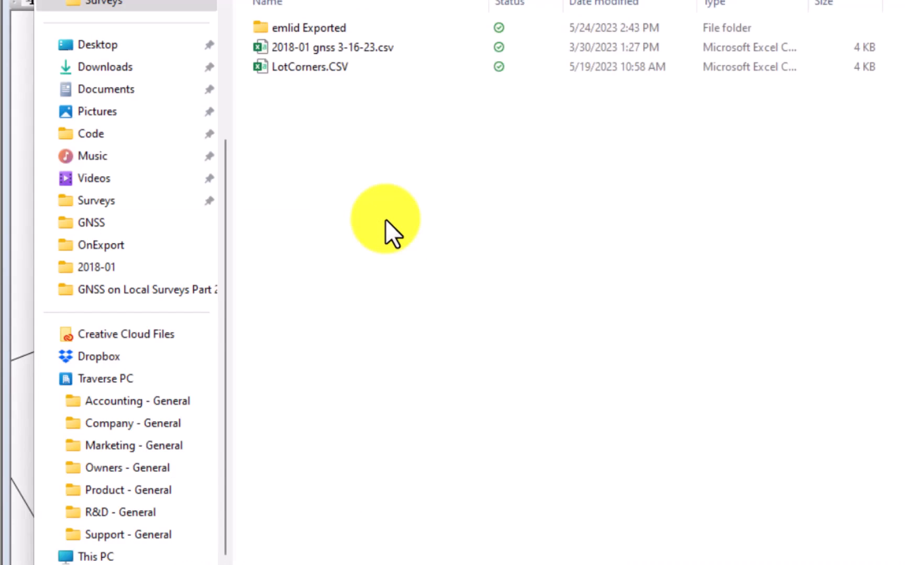
{"action": "left_click", "coordinate": [354, 49]}
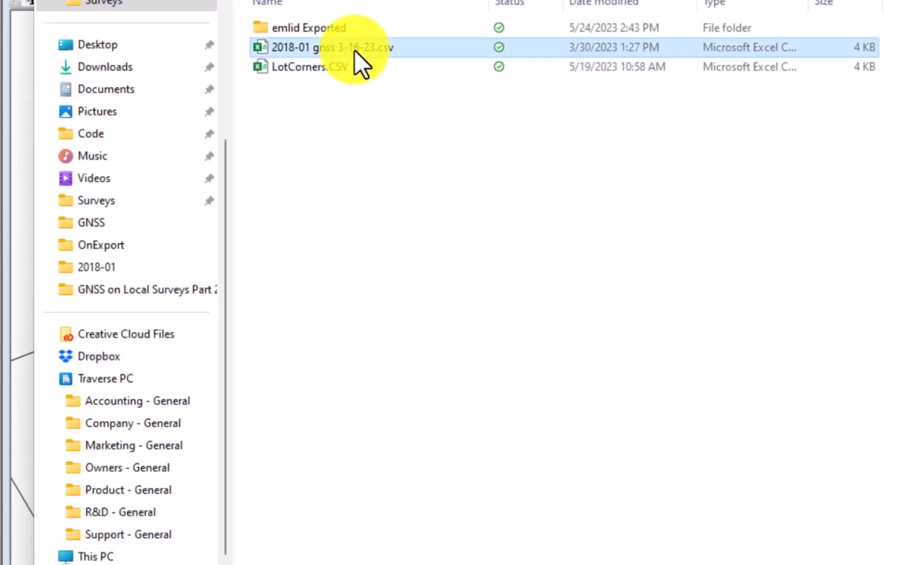
{"action": "right_click", "coordinate": [354, 49]}
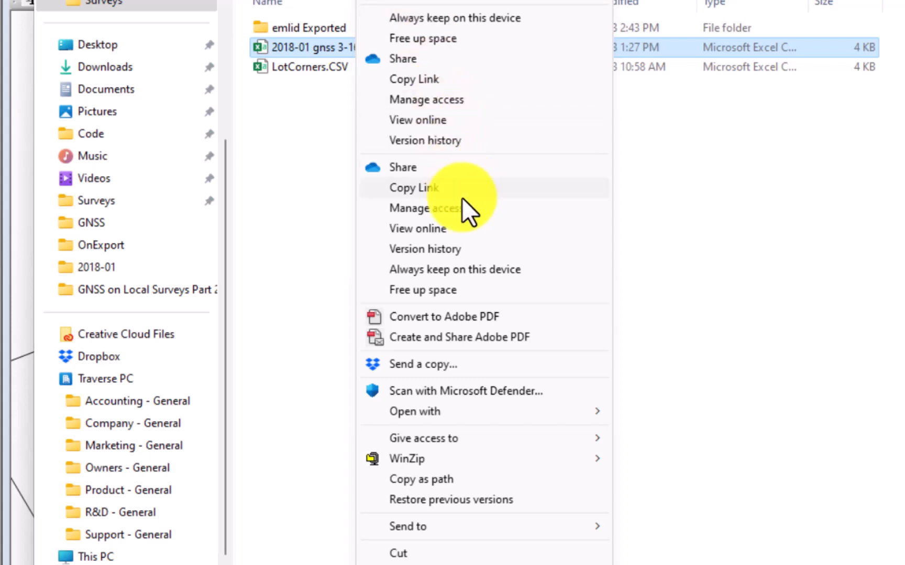
{"action": "mouse_move", "coordinate": [443, 411]}
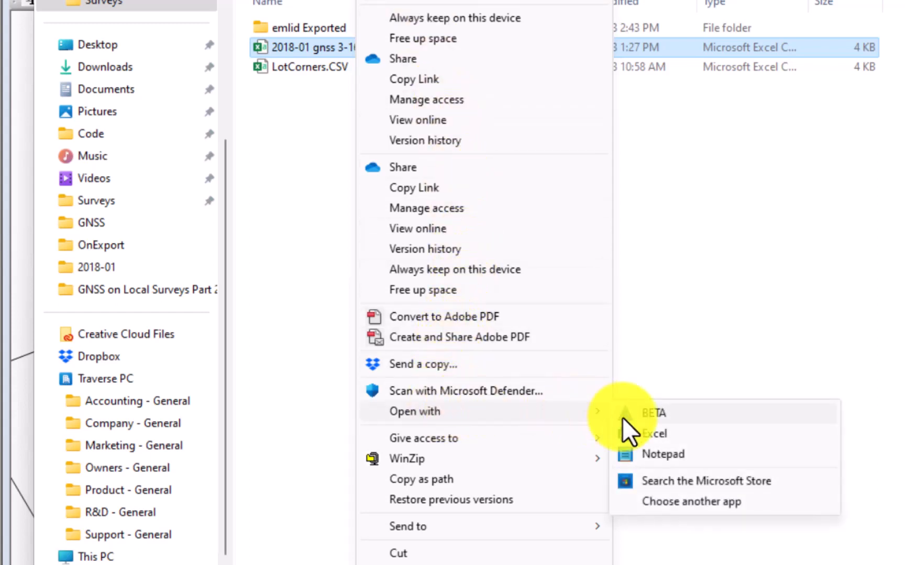
{"action": "left_click", "coordinate": [661, 446]}
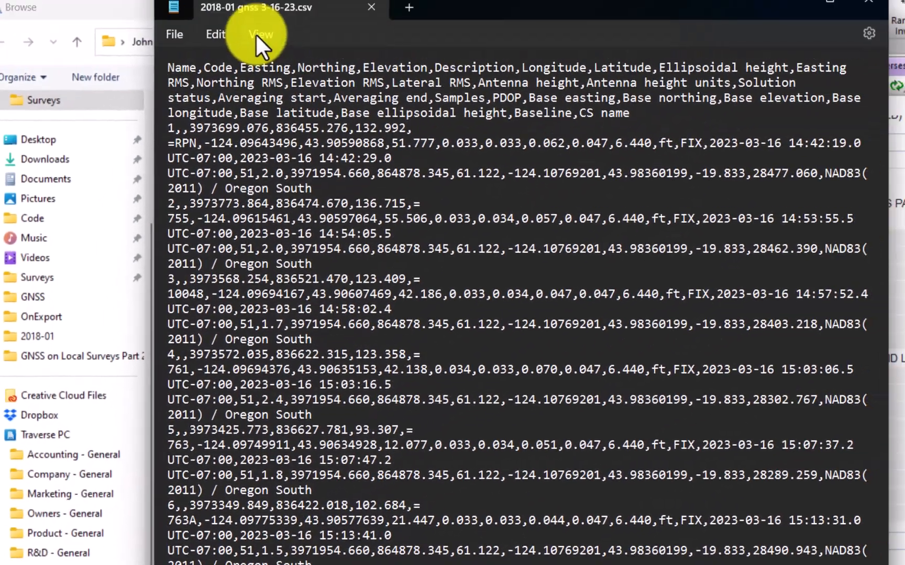
{"action": "left_click", "coordinate": [258, 34]}
{"action": "left_click", "coordinate": [302, 119]}
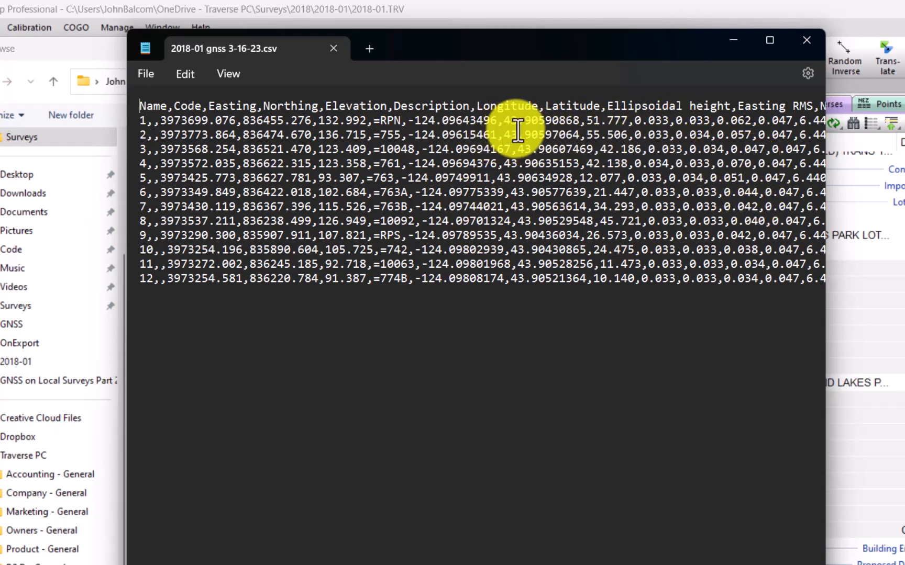
{"action": "left_click", "coordinate": [800, 40]}
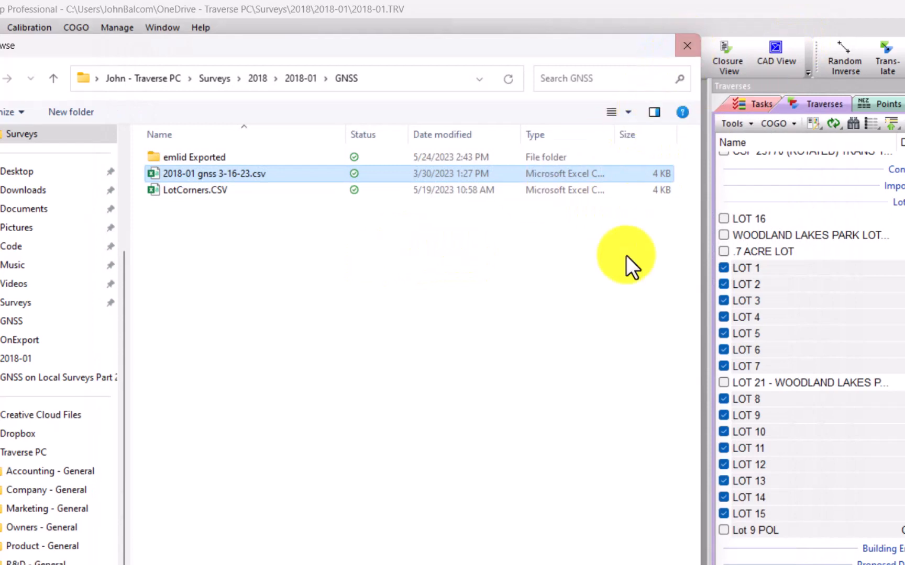
{"action": "key", "text": "Return"}
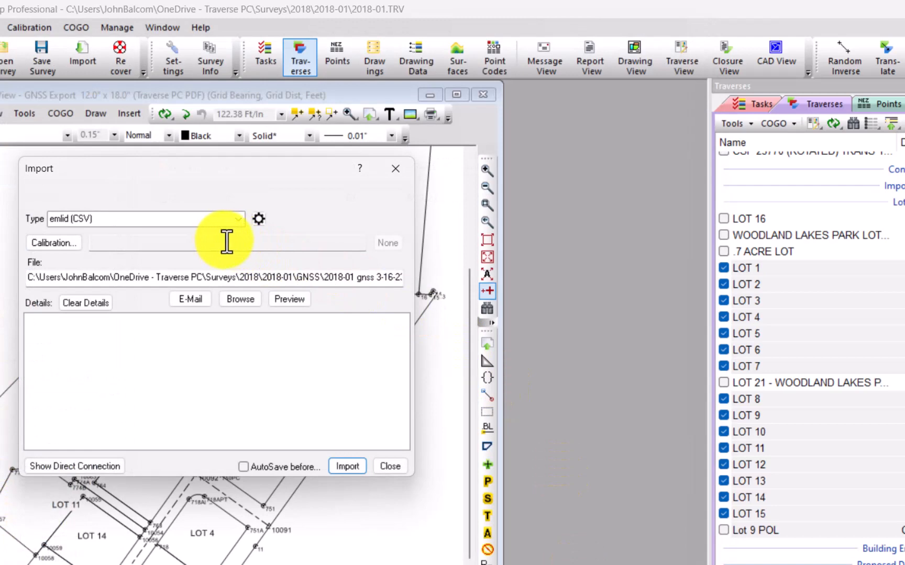
Step: Check the GNS prefix for imported point labels in the import settings, and import 2018-01 gnss 3-16-23.csv
{"action": "left_click", "coordinate": [258, 219]}
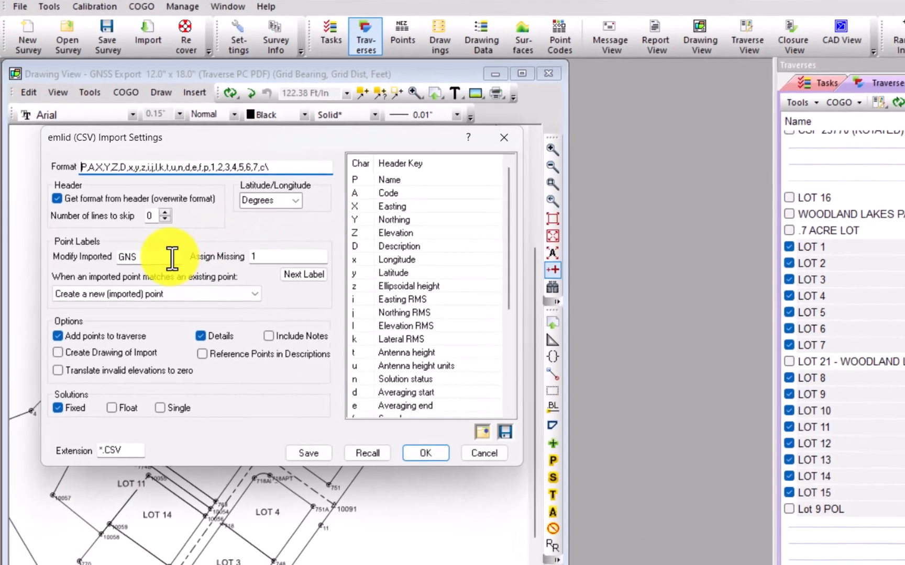
{"action": "left_click", "coordinate": [107, 278]}
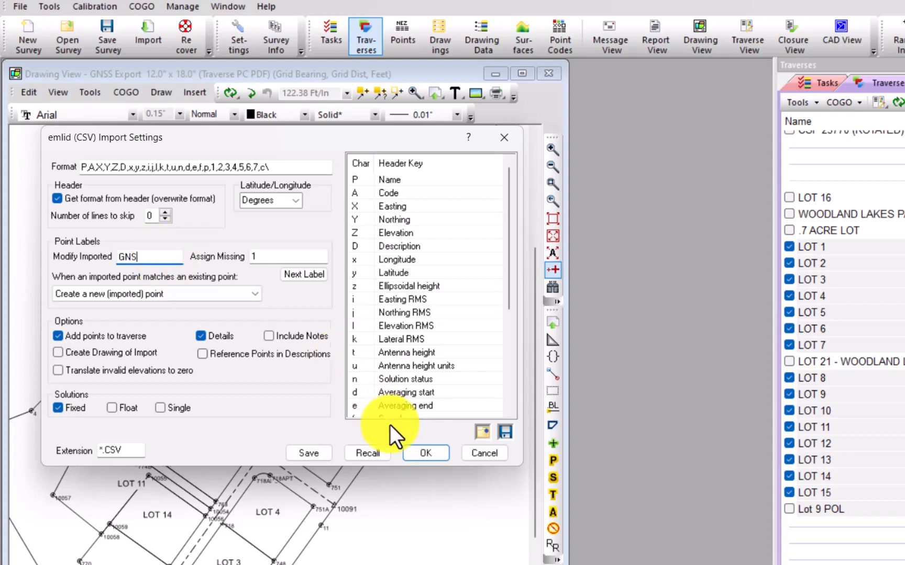
{"action": "left_click", "coordinate": [420, 452]}
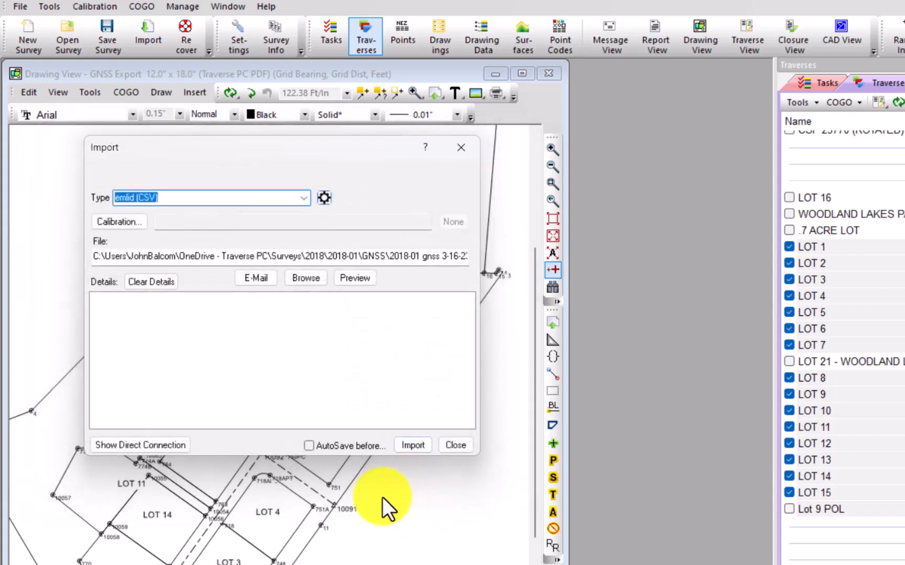
{"action": "left_click", "coordinate": [409, 445]}
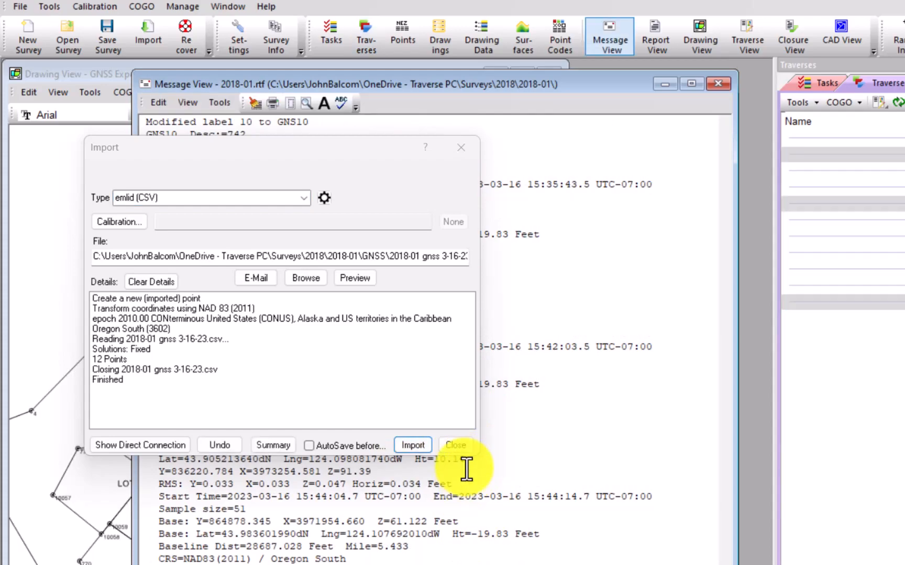
{"action": "left_click", "coordinate": [460, 445]}
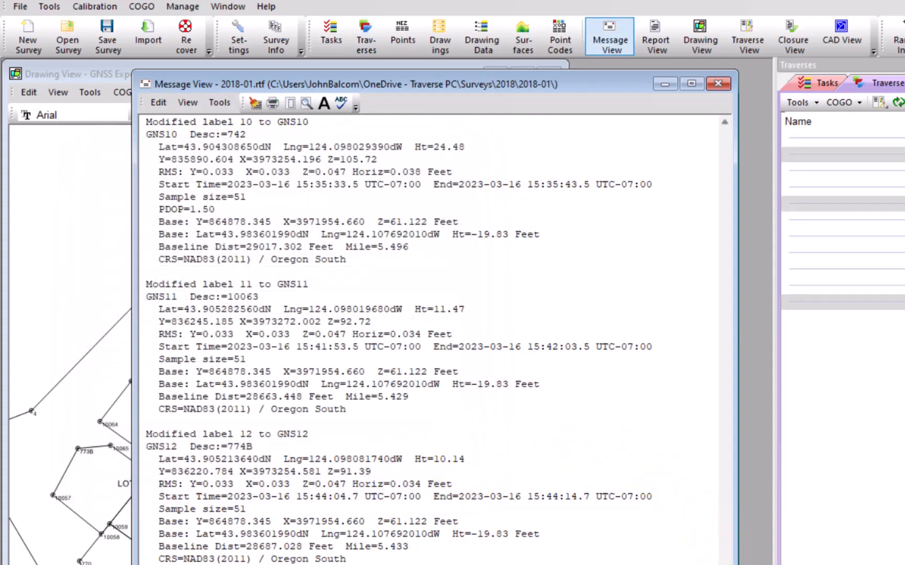
Step: Review the import log's coordinate system and point GNS1's coordinates, RMS, sample size and baseline distance, and close the Message View
{"action": "left_click_drag", "start_coordinate": [725, 564], "coordinate": [728, 530]}
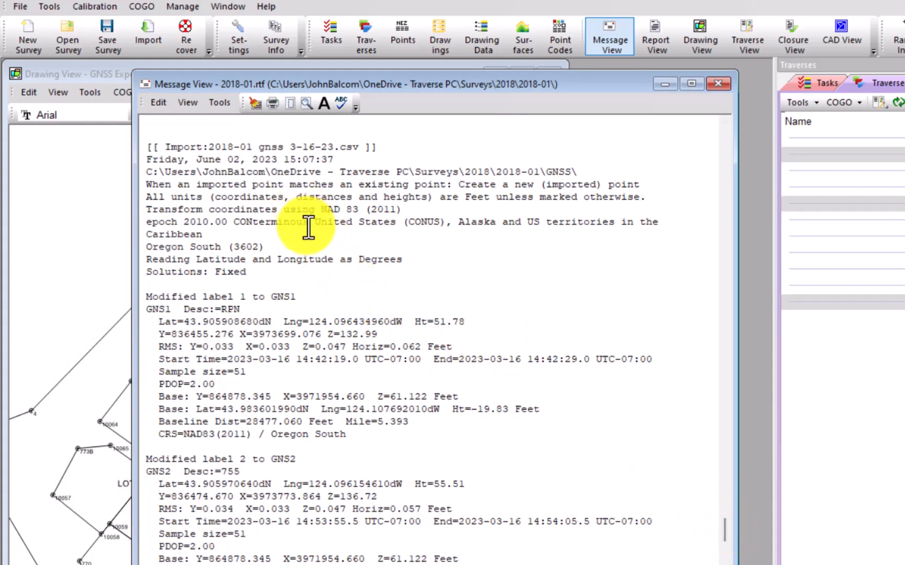
{"action": "left_click", "coordinate": [324, 298]}
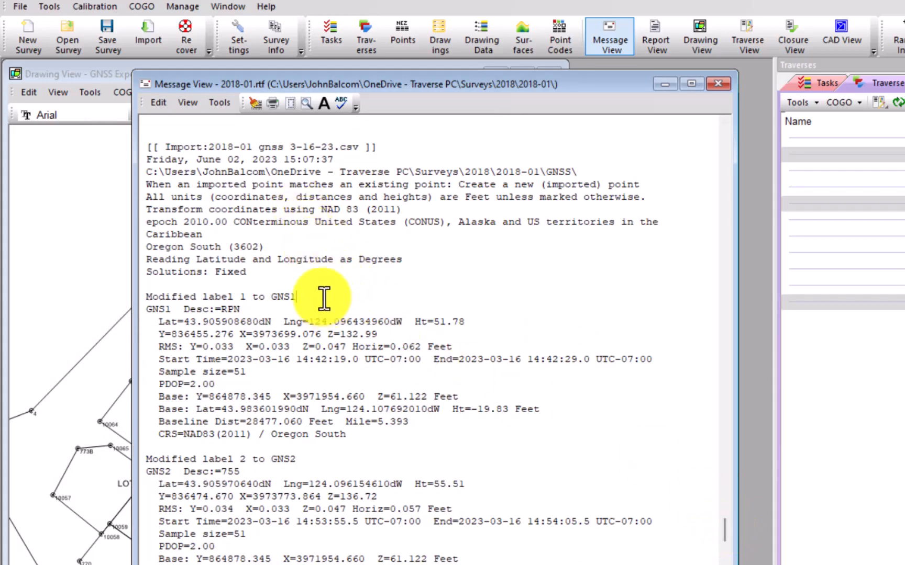
{"action": "scroll", "coordinate": [345, 298], "scroll_direction": "down", "scroll_amount": 1}
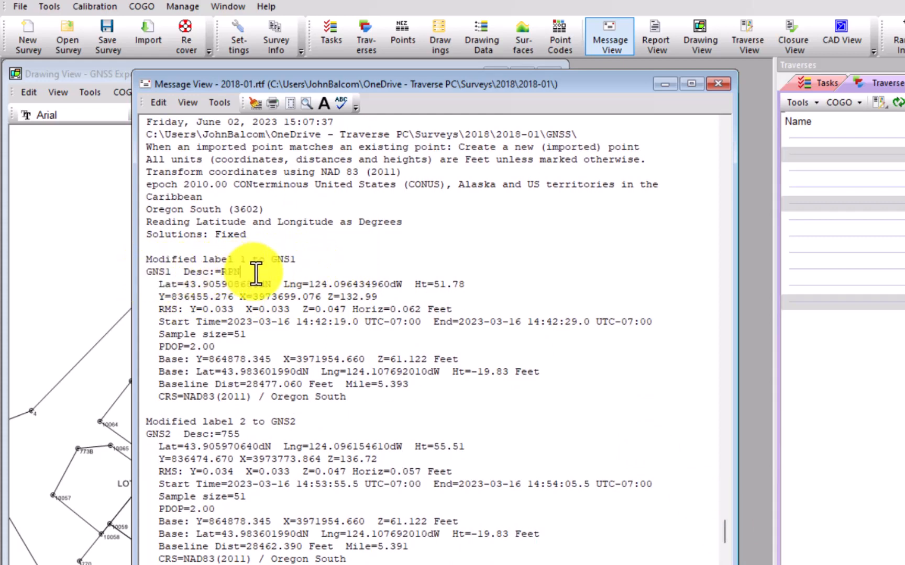
{"action": "left_click", "coordinate": [484, 284]}
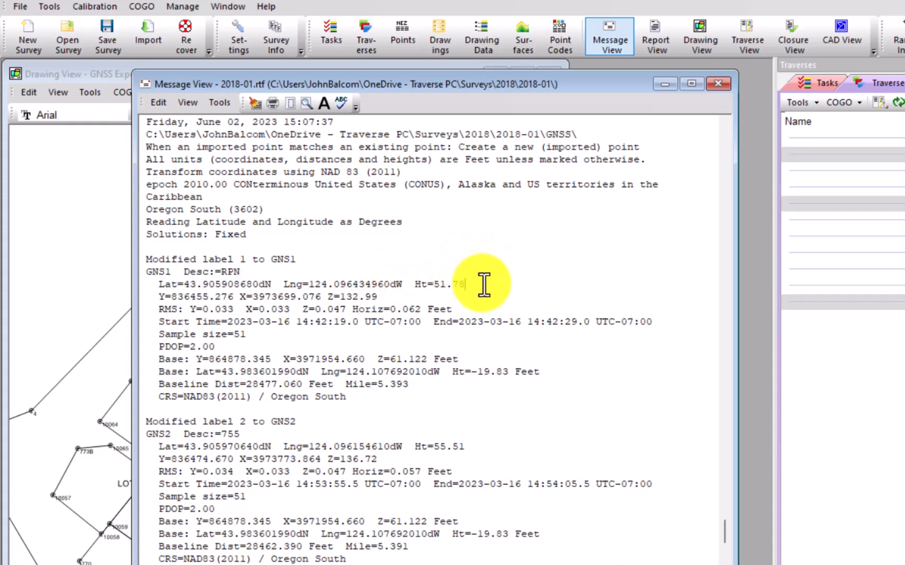
{"action": "scroll", "coordinate": [503, 283], "scroll_direction": "down", "scroll_amount": 1}
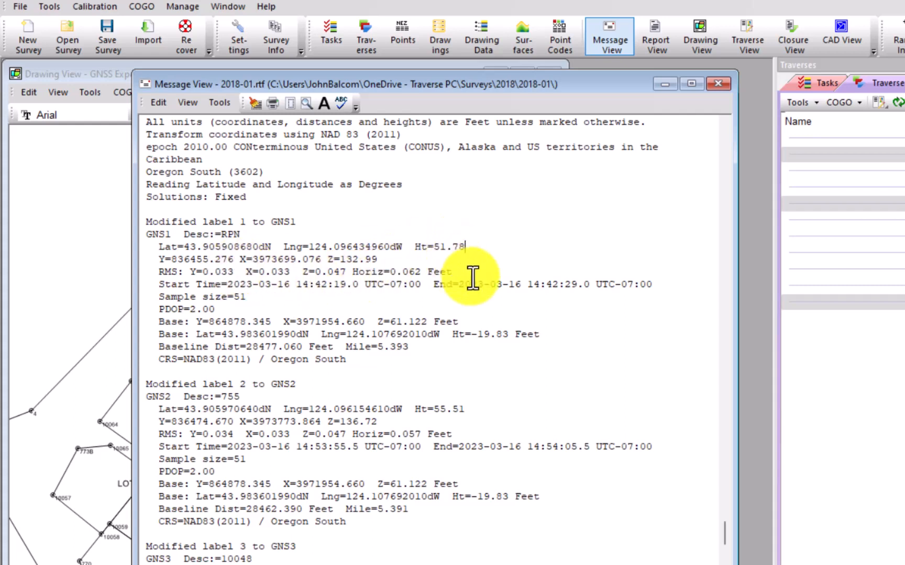
{"action": "left_click_drag", "start_coordinate": [155, 277], "coordinate": [452, 273]}
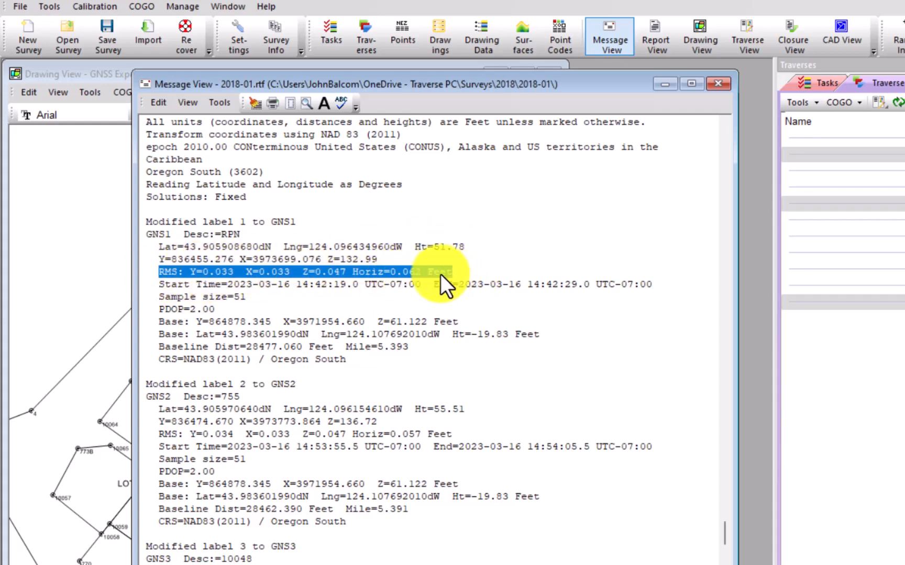
{"action": "left_click", "coordinate": [264, 303]}
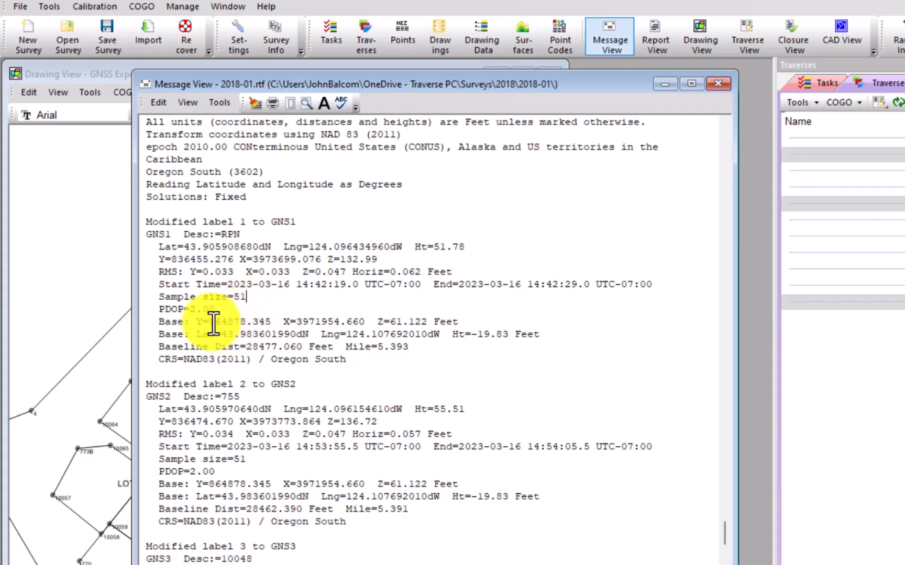
{"action": "left_click_drag", "start_coordinate": [378, 348], "coordinate": [405, 351]}
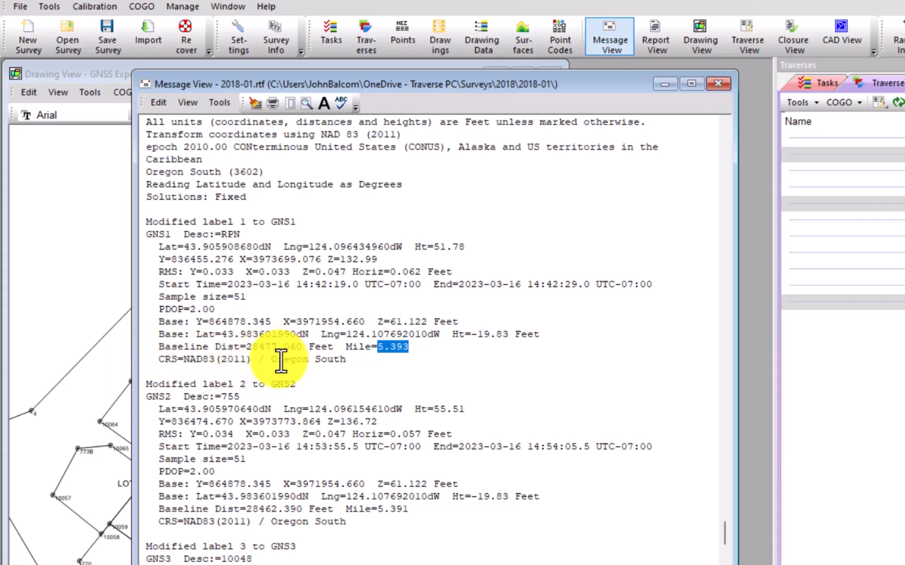
{"action": "left_click", "coordinate": [351, 361]}
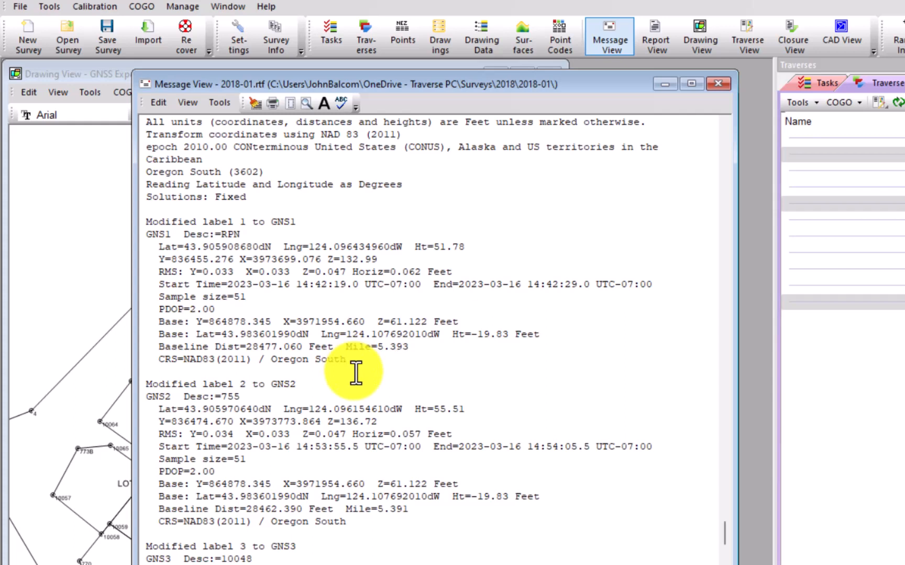
{"action": "left_click", "coordinate": [718, 84]}
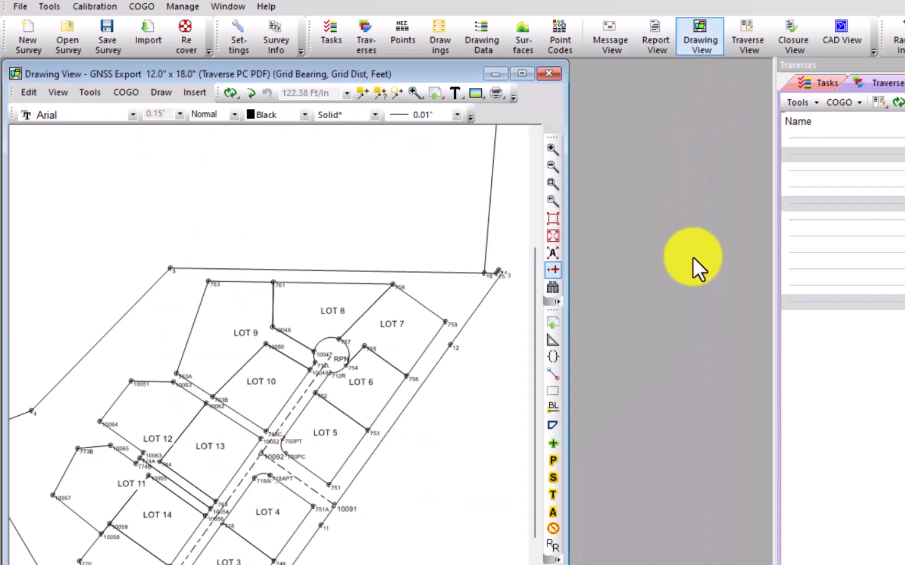
Step: Open the properties of the imported 2018-01 gnss 3-16-23.csv traverse and set its traverse view format to GPS 3D
{"action": "left_click", "coordinate": [870, 83]}
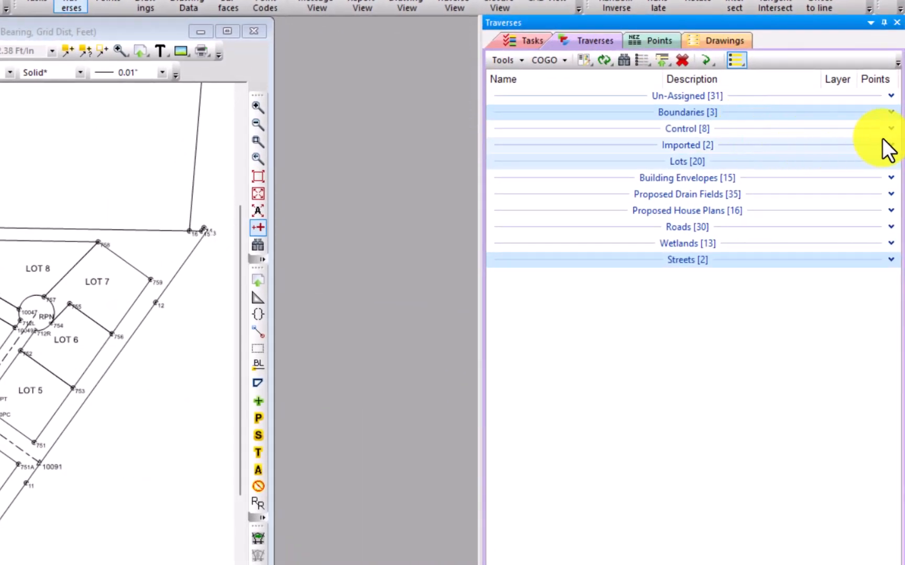
{"action": "left_click", "coordinate": [891, 145]}
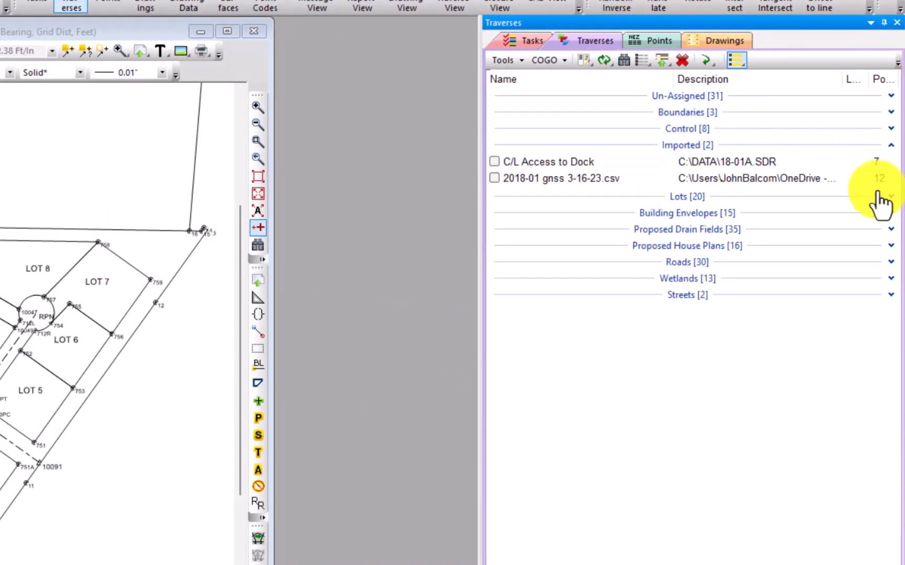
{"action": "left_click", "coordinate": [551, 179]}
{"action": "double_click", "coordinate": [553, 179]}
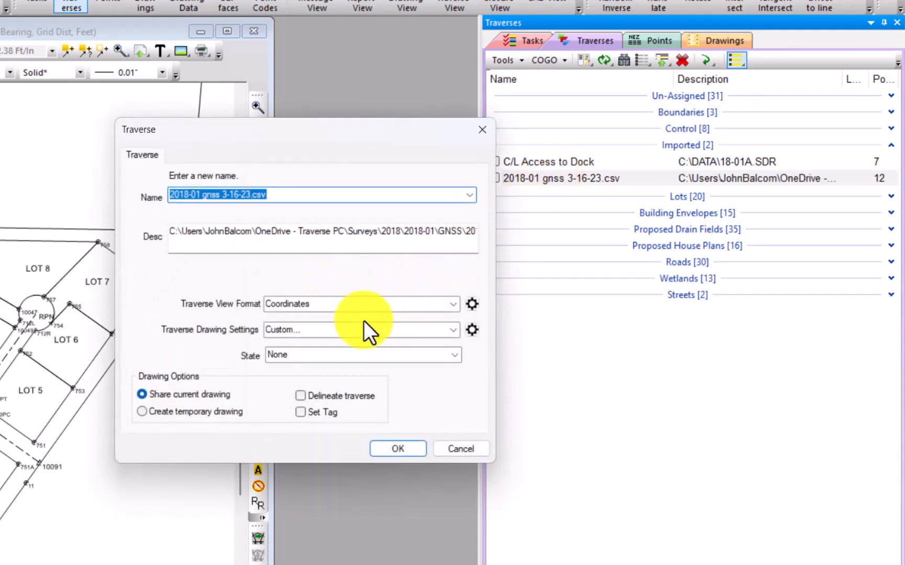
{"action": "left_click", "coordinate": [452, 305]}
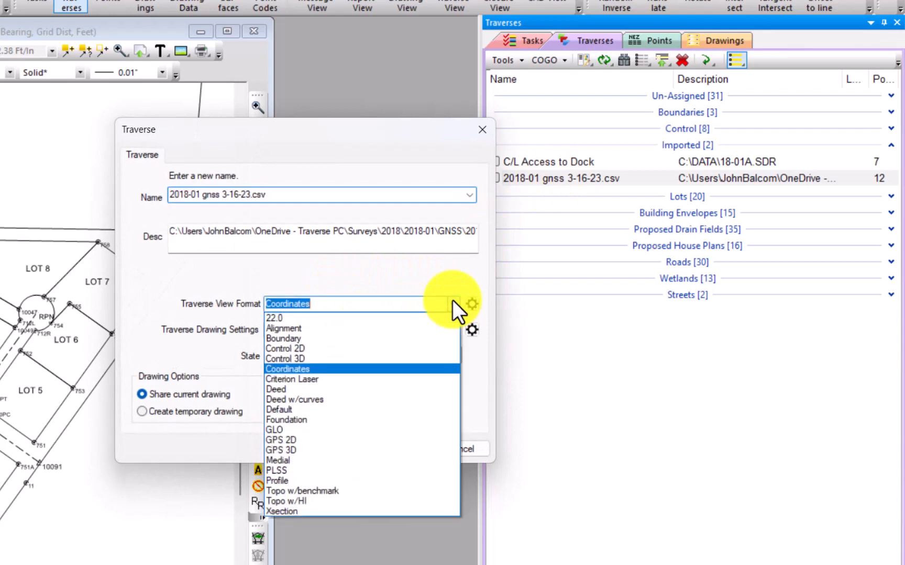
{"action": "left_click", "coordinate": [293, 449]}
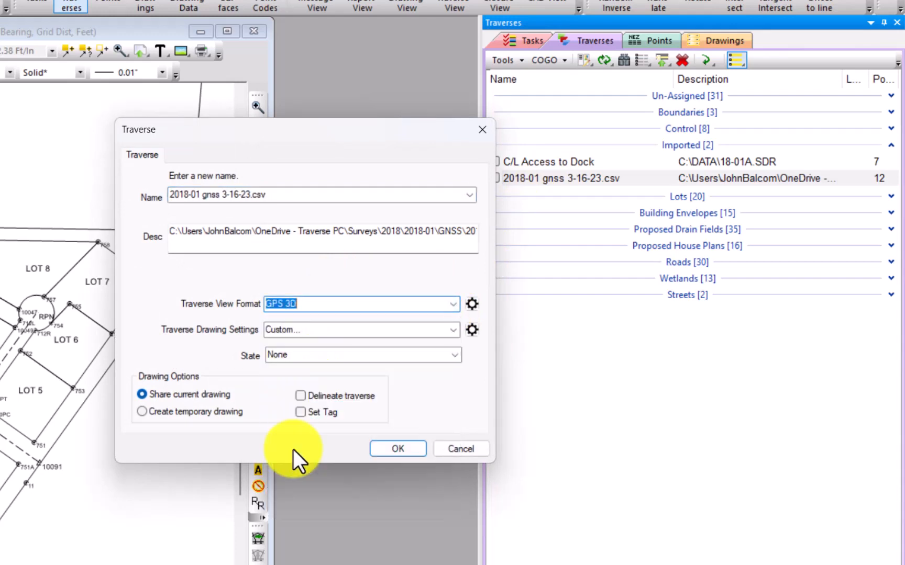
Step: Apply the Import Points drawing settings with point descriptions and 0.08 in point text, and place the traverse view beside the drawing
{"action": "left_click", "coordinate": [448, 329]}
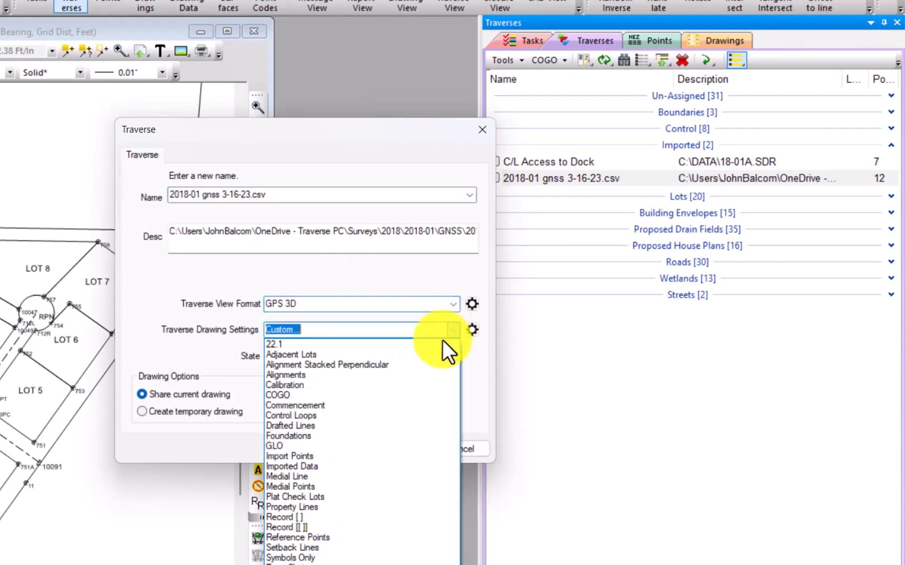
{"action": "left_click", "coordinate": [302, 454]}
{"action": "left_click", "coordinate": [470, 329]}
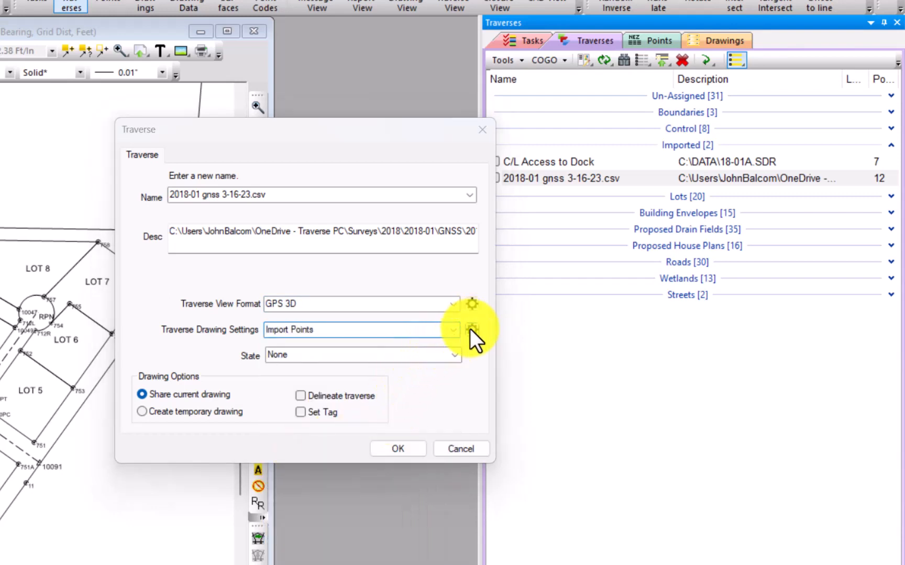
{"action": "left_click", "coordinate": [196, 307]}
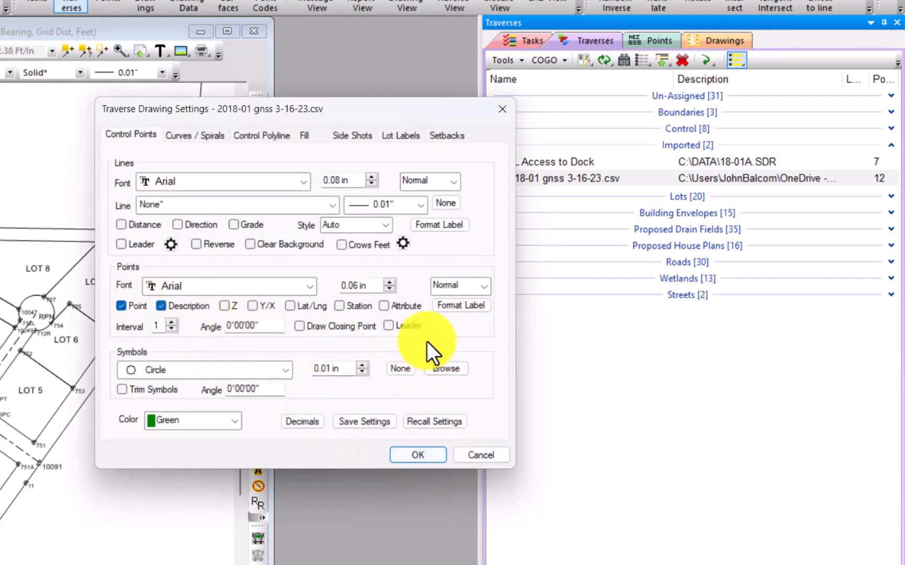
{"action": "left_click", "coordinate": [390, 282]}
{"action": "left_click", "coordinate": [390, 282]}
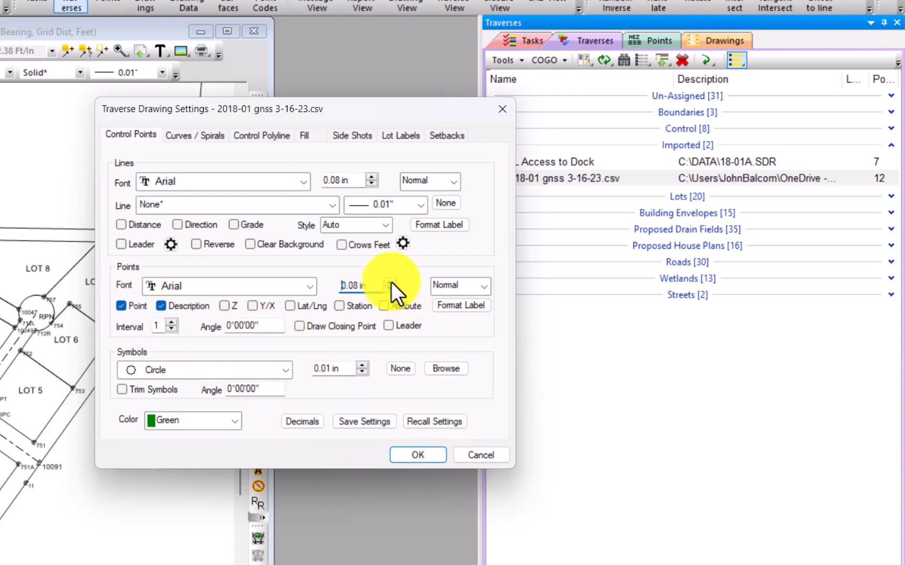
{"action": "left_click", "coordinate": [411, 451]}
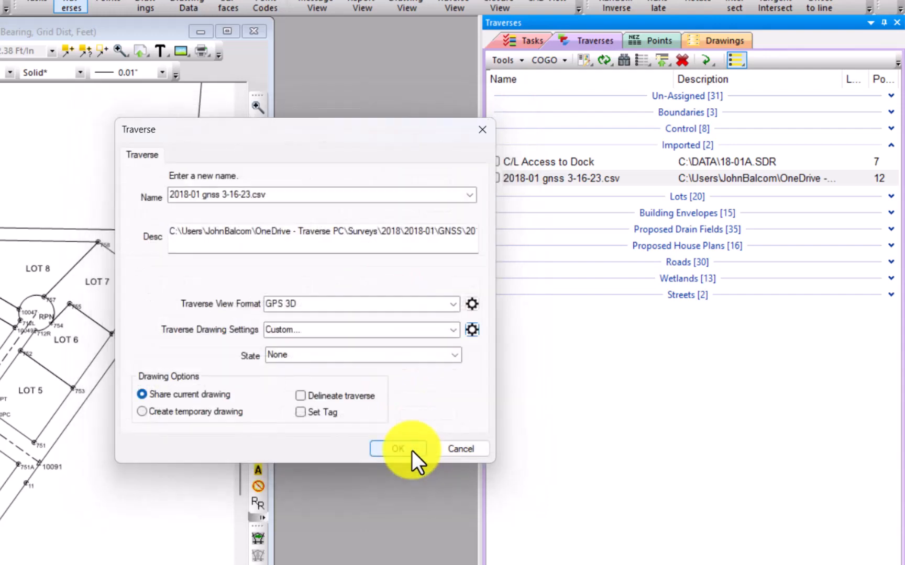
{"action": "left_click", "coordinate": [398, 449]}
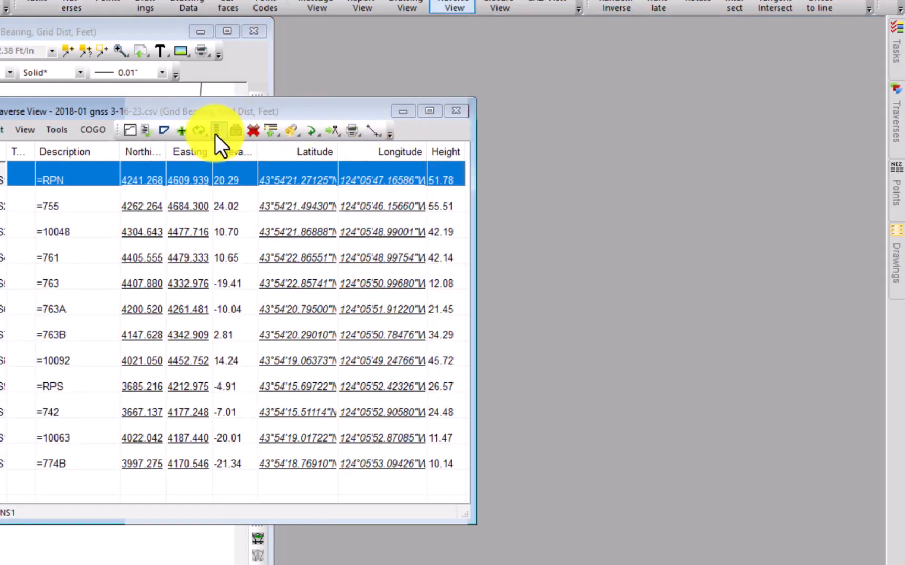
{"action": "mouse_move", "coordinate": [215, 111]}
{"action": "left_mouse_down"}
{"action": "mouse_move", "coordinate": [552, 73]}
{"action": "mouse_move", "coordinate": [562, 49]}
{"action": "left_mouse_up"}
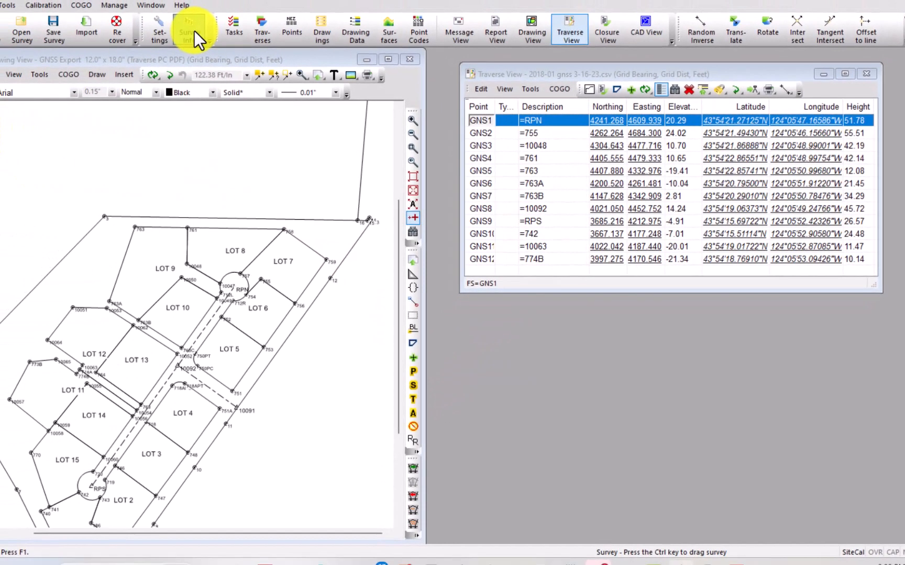
Step: Check in the survey information which site calibration is selected and whether it applies to geodetic points
{"action": "left_click", "coordinate": [194, 31]}
{"action": "left_click", "coordinate": [217, 151]}
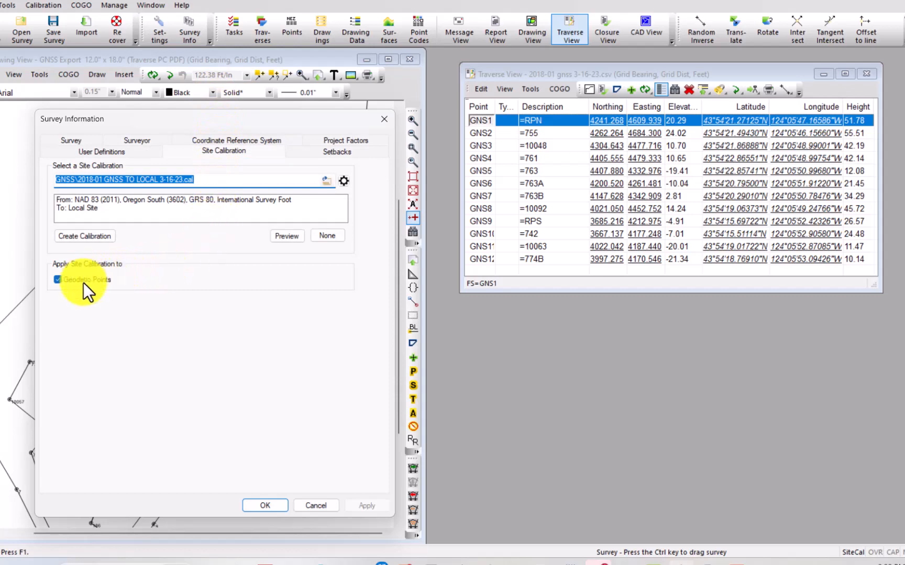
{"action": "left_click", "coordinate": [385, 118]}
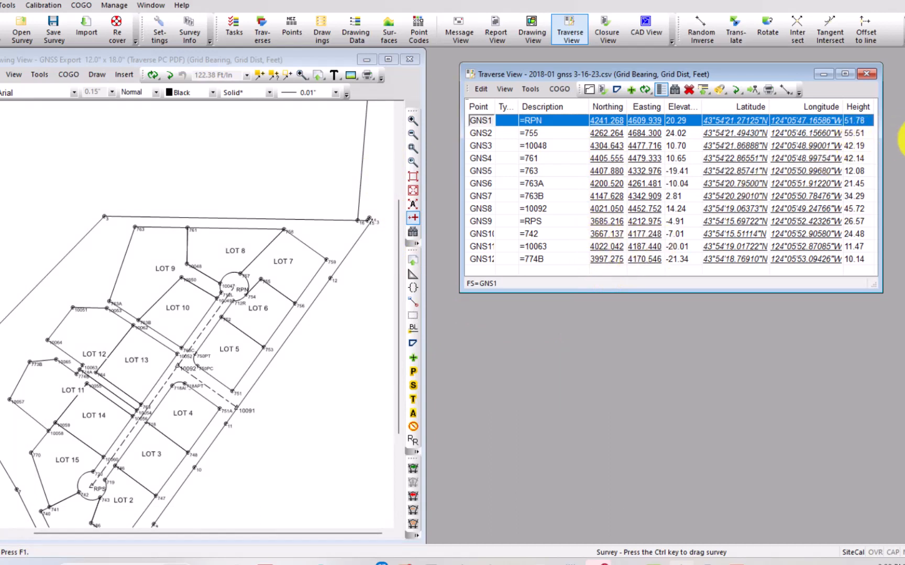
Step: Show the 2018-01 gnss 3-16-23.csv traverse in the drawing to compare its GNS points with the lots, and hide it again
{"action": "left_click", "coordinate": [904, 141]}
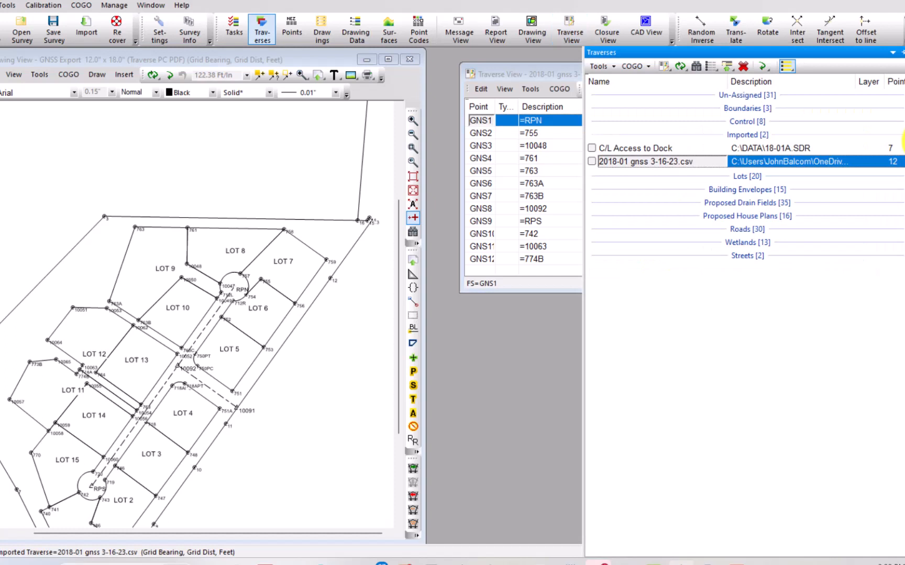
{"action": "left_click", "coordinate": [592, 161]}
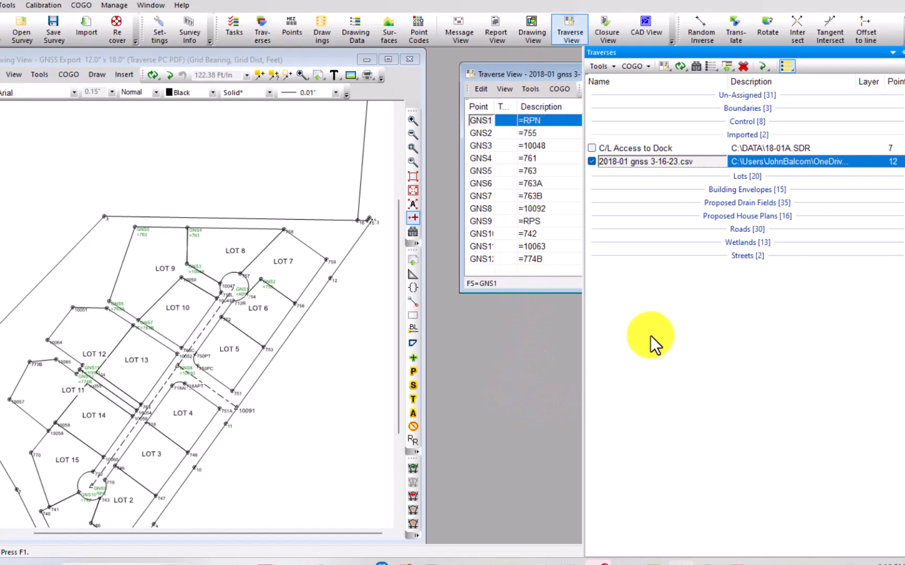
{"action": "left_click", "coordinate": [564, 208]}
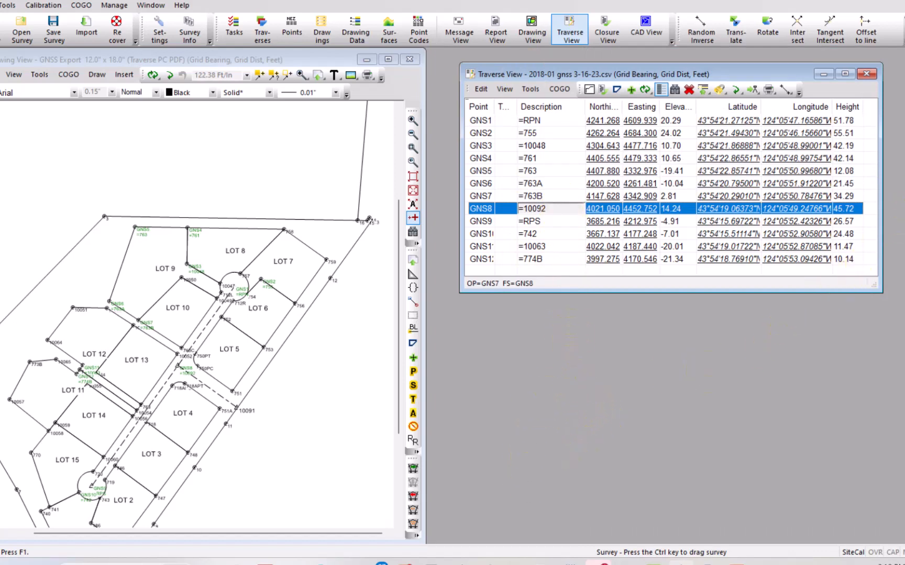
{"action": "mouse_move", "coordinate": [901, 136]}
{"action": "left_click", "coordinate": [636, 161]}
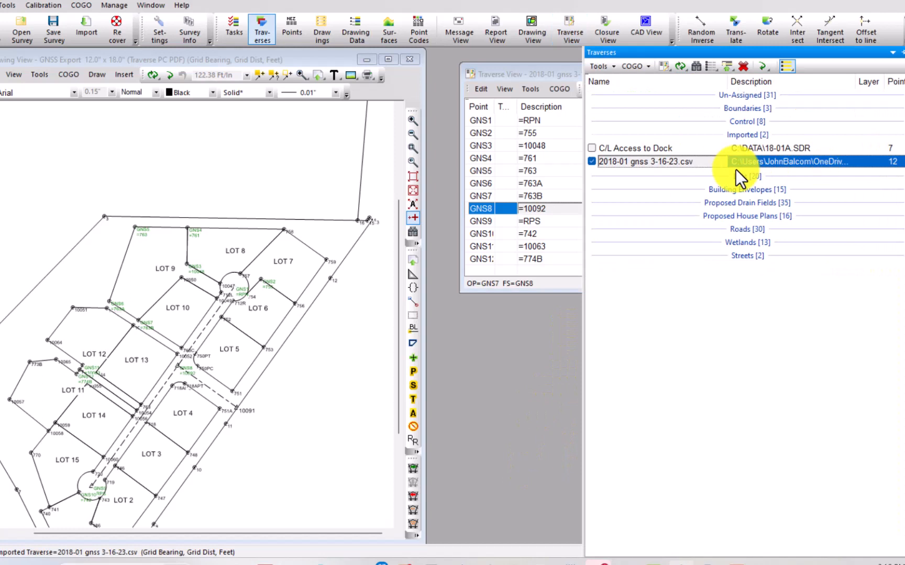
{"action": "left_click", "coordinate": [591, 161]}
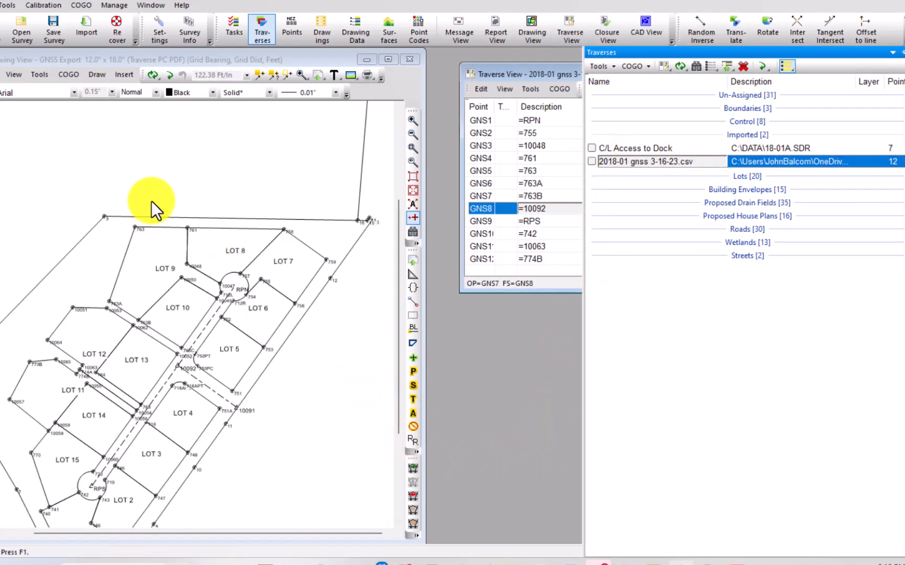
Step: Try to create a calibration from the 2018-01 gnss 3-16-23.csv traverse, using calibrated points in the point descriptions delineated by =
{"action": "left_click", "coordinate": [36, 3]}
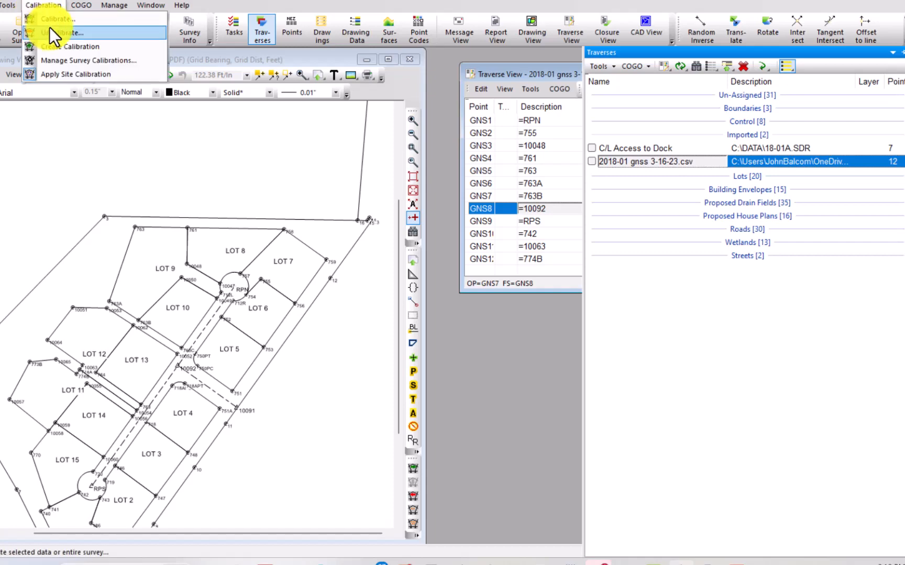
{"action": "left_click", "coordinate": [59, 45]}
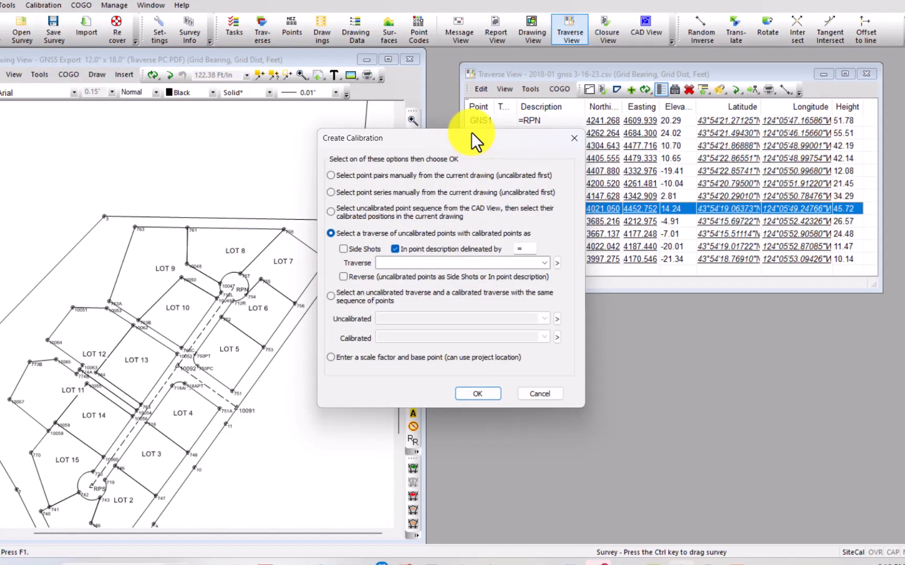
{"action": "left_click_drag", "start_coordinate": [469, 137], "coordinate": [566, 268]}
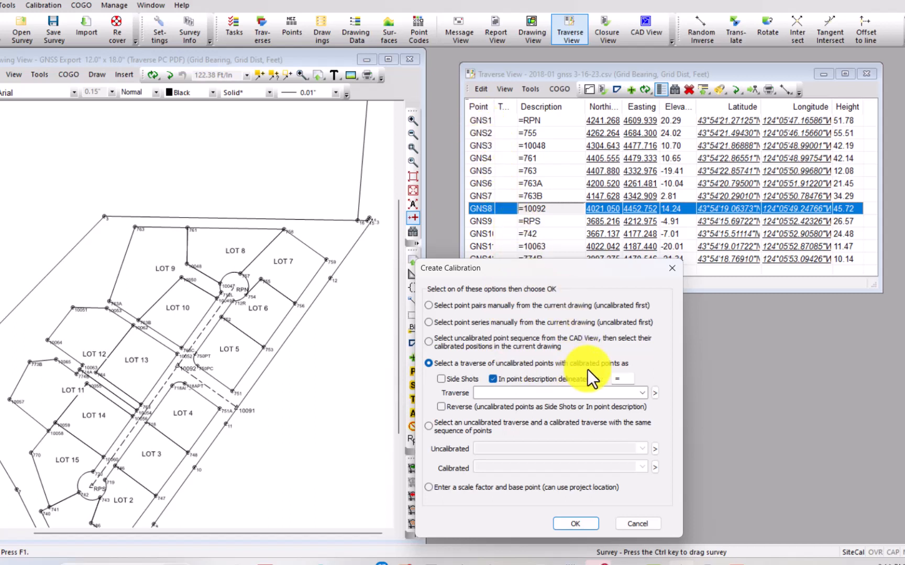
{"action": "left_click", "coordinate": [493, 379]}
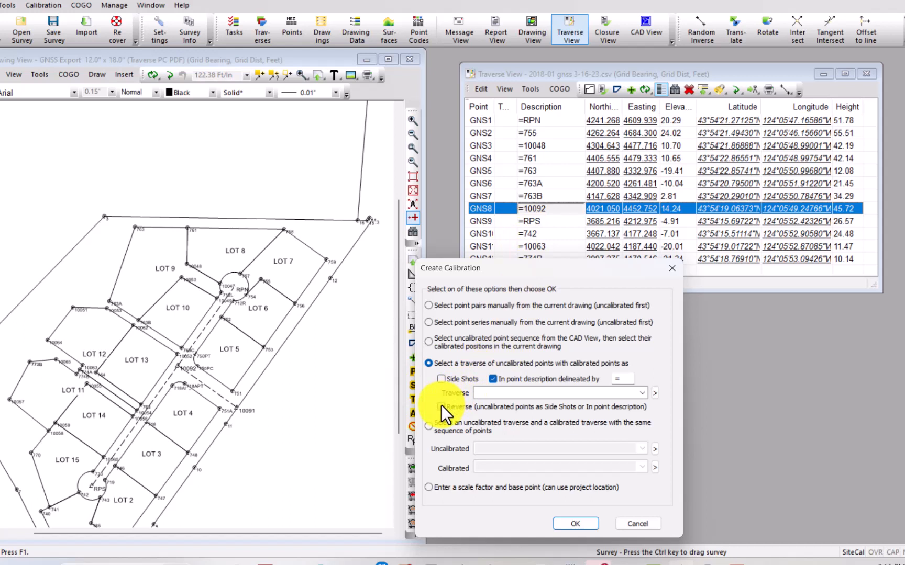
{"action": "left_click", "coordinate": [643, 393]}
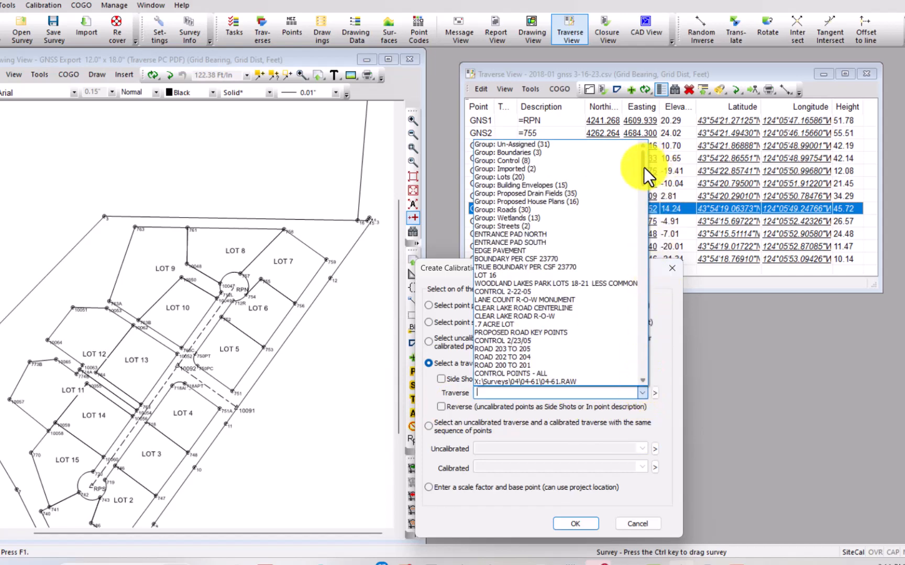
{"action": "left_click_drag", "start_coordinate": [643, 167], "coordinate": [653, 376]}
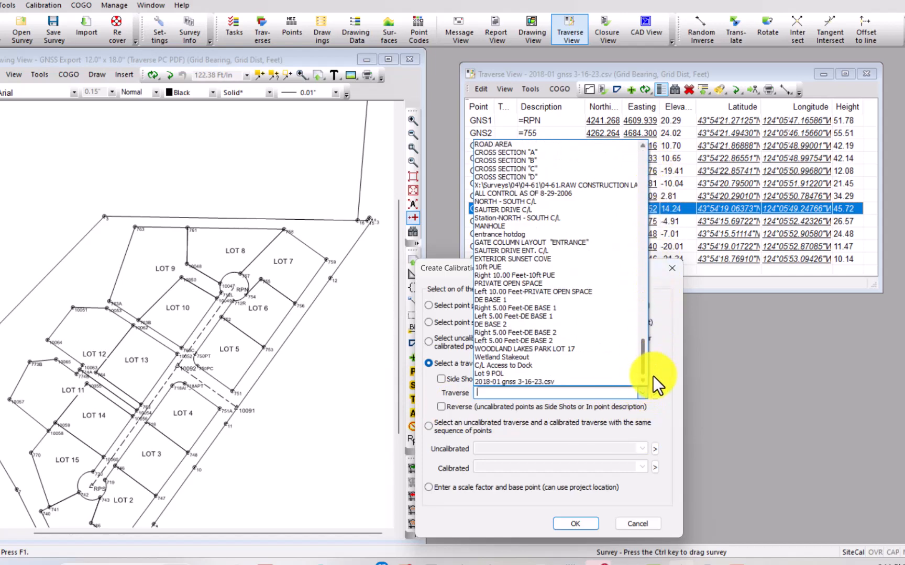
{"action": "left_click", "coordinate": [541, 382]}
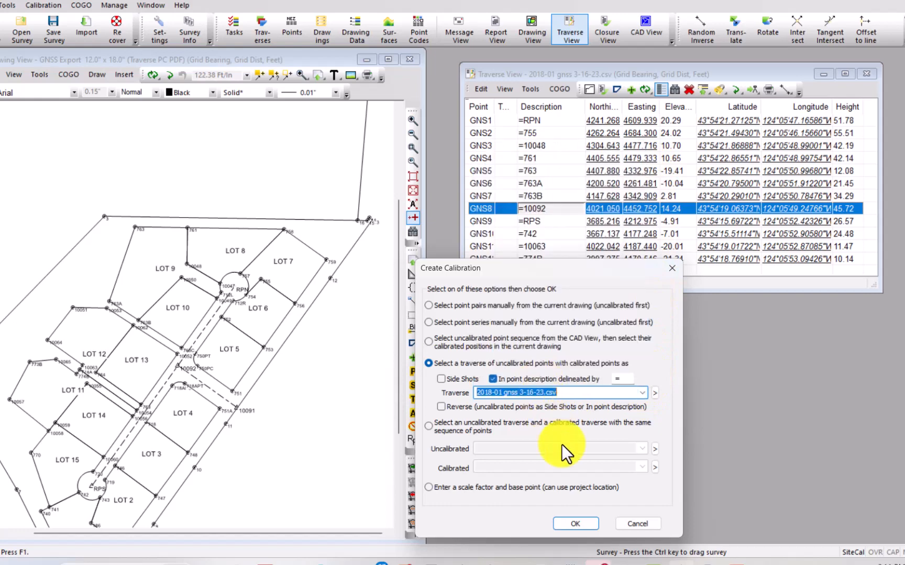
{"action": "left_click", "coordinate": [579, 522]}
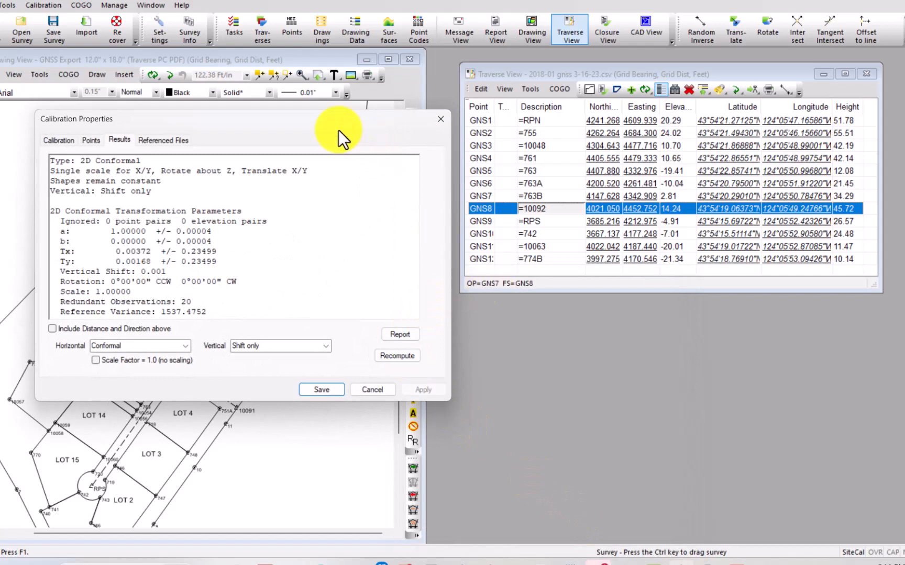
{"action": "left_click_drag", "start_coordinate": [339, 130], "coordinate": [647, 191]}
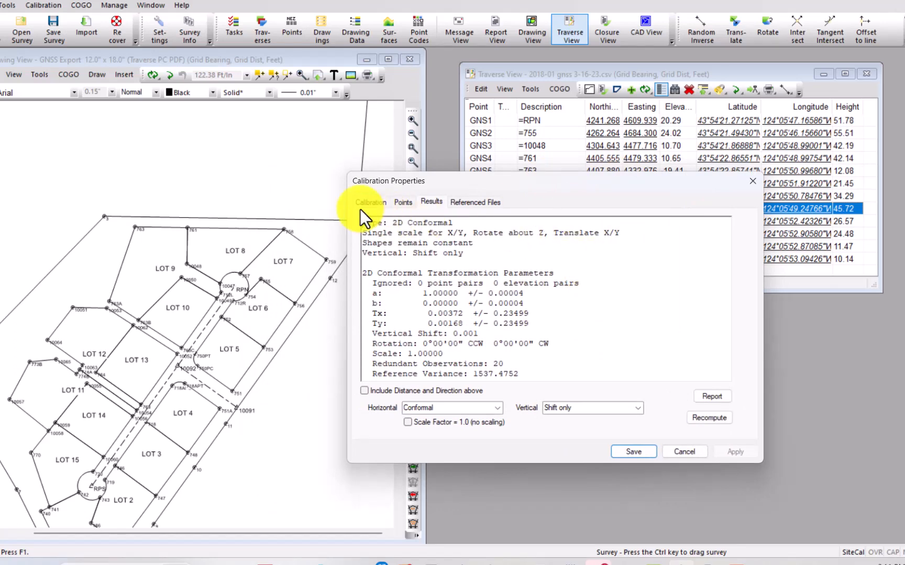
{"action": "left_click", "coordinate": [684, 452]}
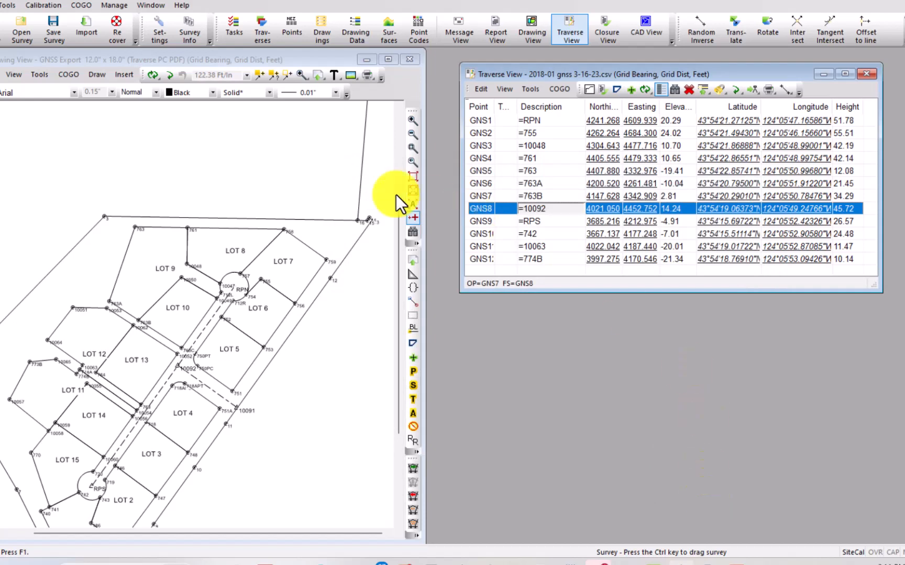
Step: Stop applying the site calibration to geodetic points and set the survey's site calibration to none
{"action": "left_click", "coordinate": [189, 29]}
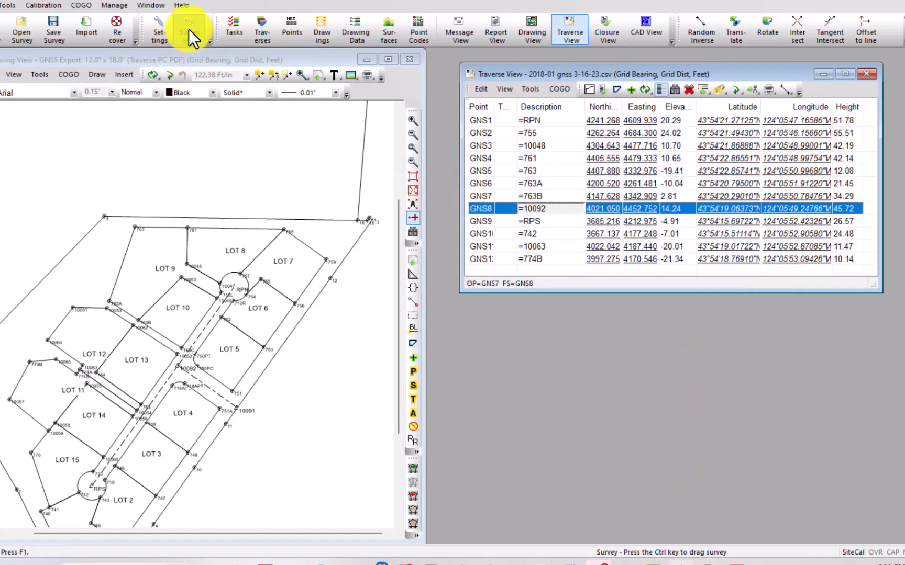
{"action": "left_click", "coordinate": [255, 137]}
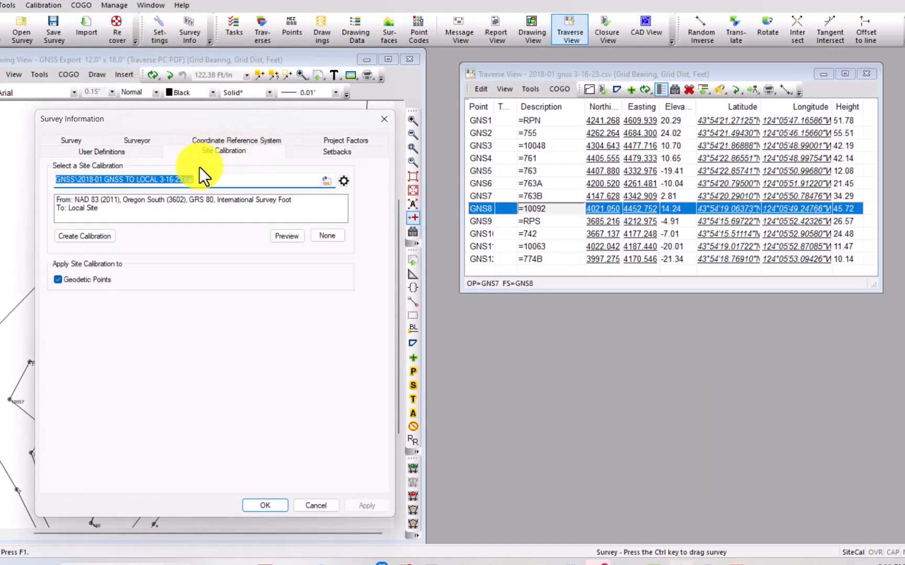
{"action": "left_click", "coordinate": [85, 281]}
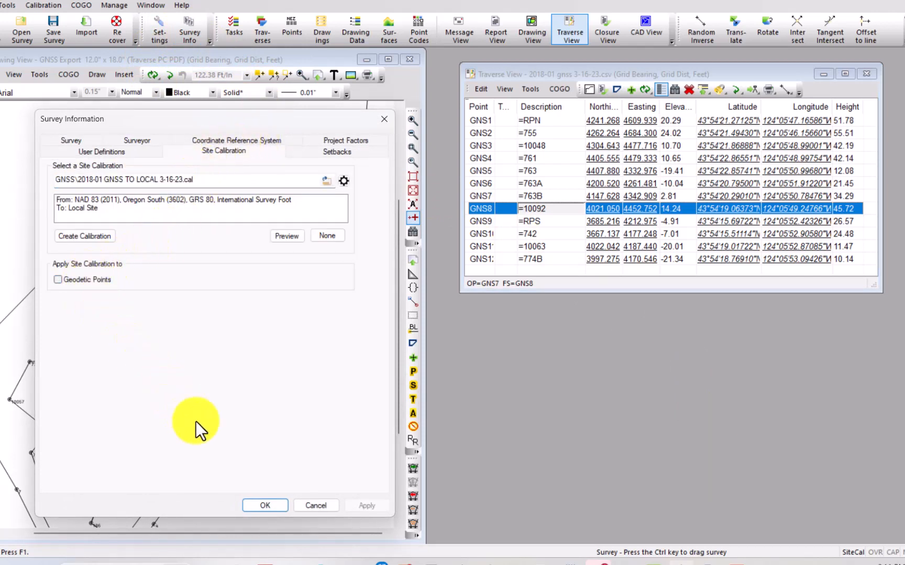
{"action": "left_click", "coordinate": [327, 234]}
{"action": "left_click", "coordinate": [279, 505]}
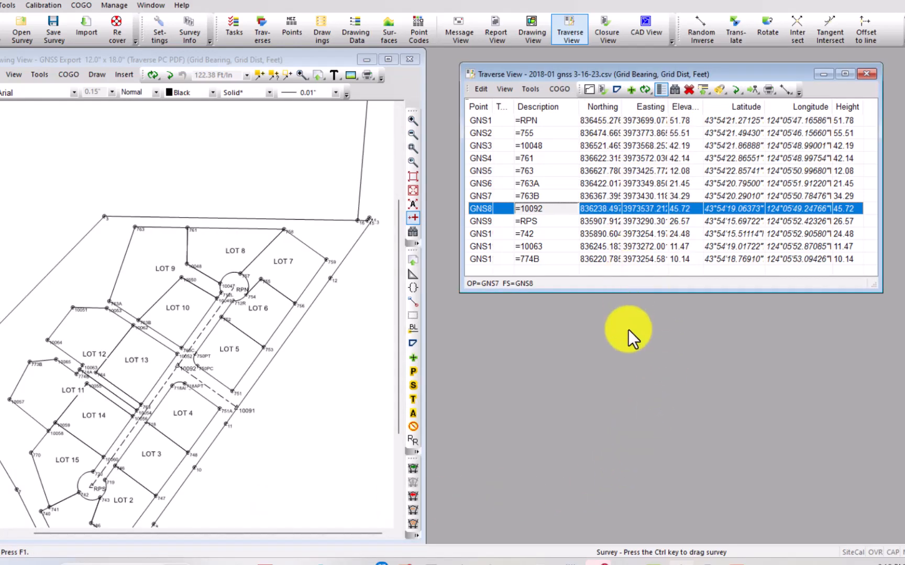
Step: Create a calibration from the 2018-01 gnss 3-16-23.csv traverse of uncalibrated points, with calibrated points in the point descriptions delineated by =
{"action": "left_click", "coordinate": [33, 6]}
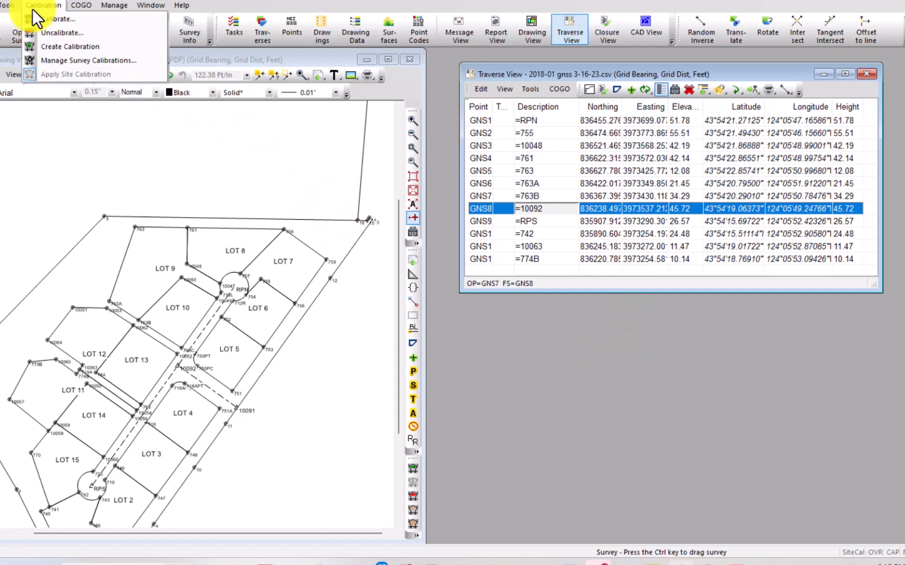
{"action": "left_click", "coordinate": [58, 47]}
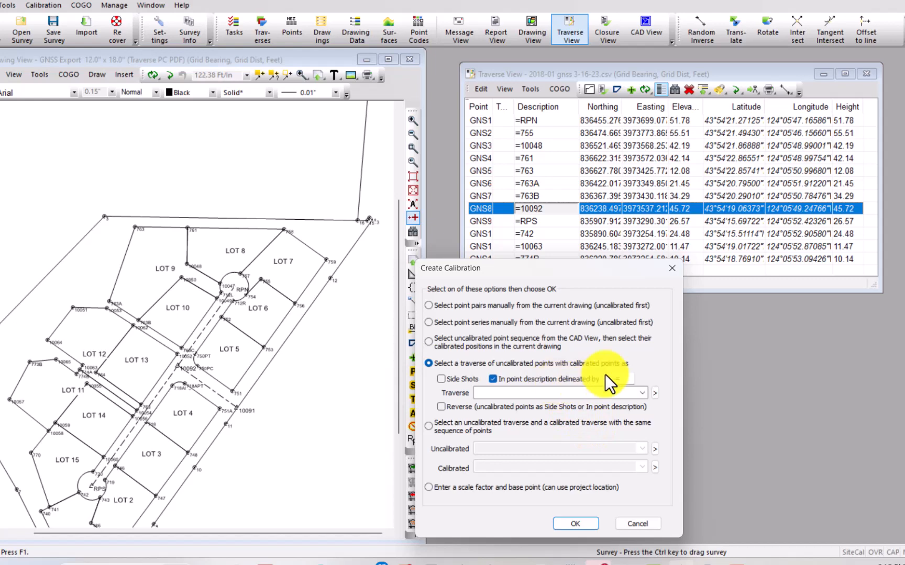
{"action": "left_click", "coordinate": [642, 391]}
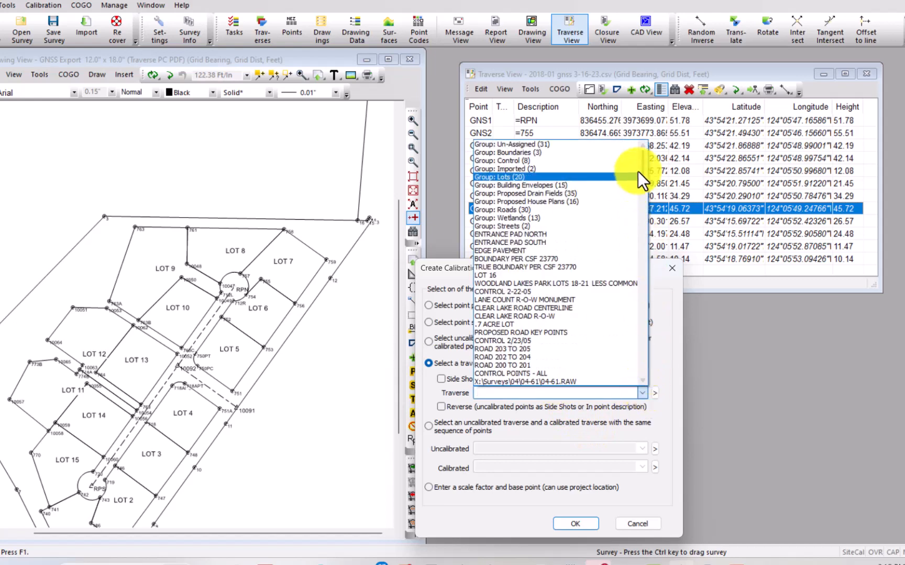
{"action": "left_click_drag", "start_coordinate": [643, 161], "coordinate": [656, 380]}
{"action": "left_click", "coordinate": [537, 382]}
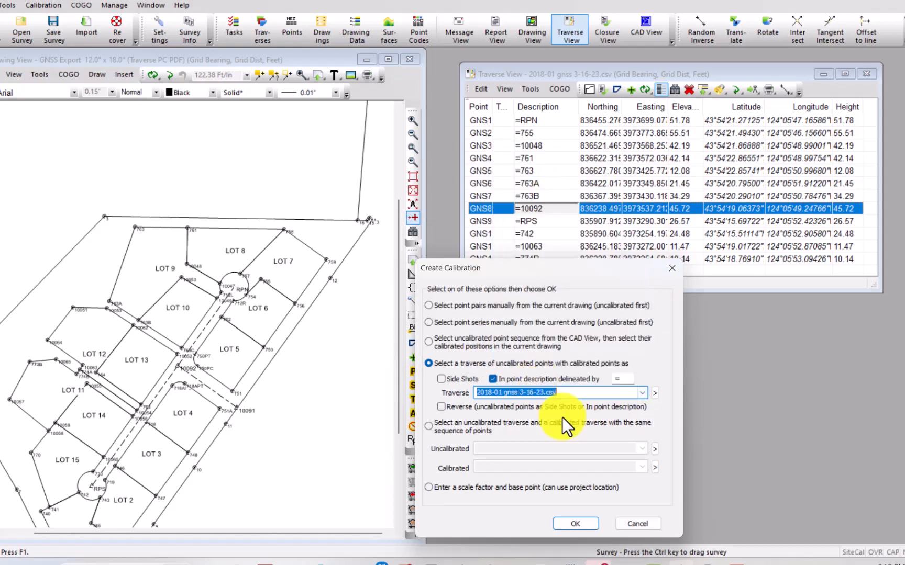
{"action": "left_click", "coordinate": [576, 523]}
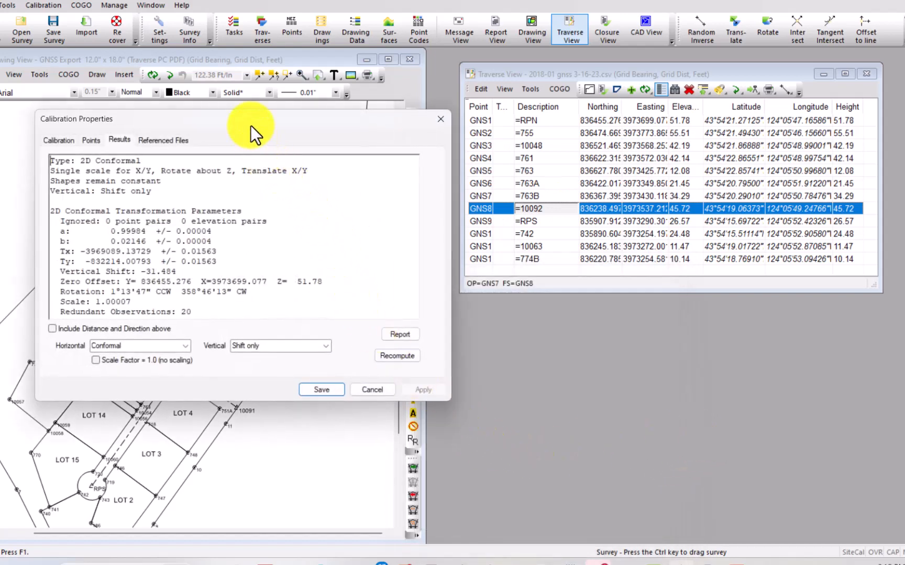
Step: Review the rotation, scale and vertical shift in the new calibration's 2D conformal transformation results
{"action": "left_click_drag", "start_coordinate": [251, 123], "coordinate": [579, 204]}
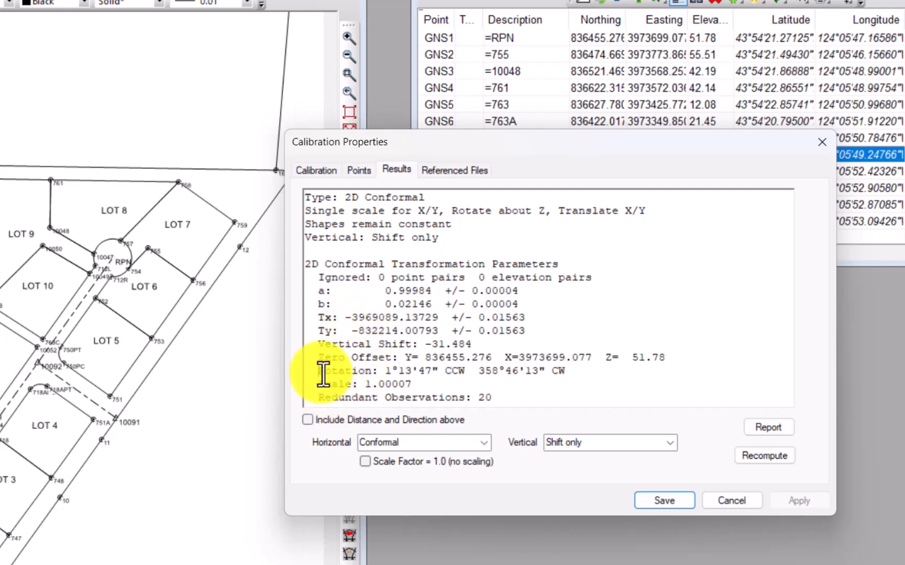
{"action": "left_click", "coordinate": [575, 374]}
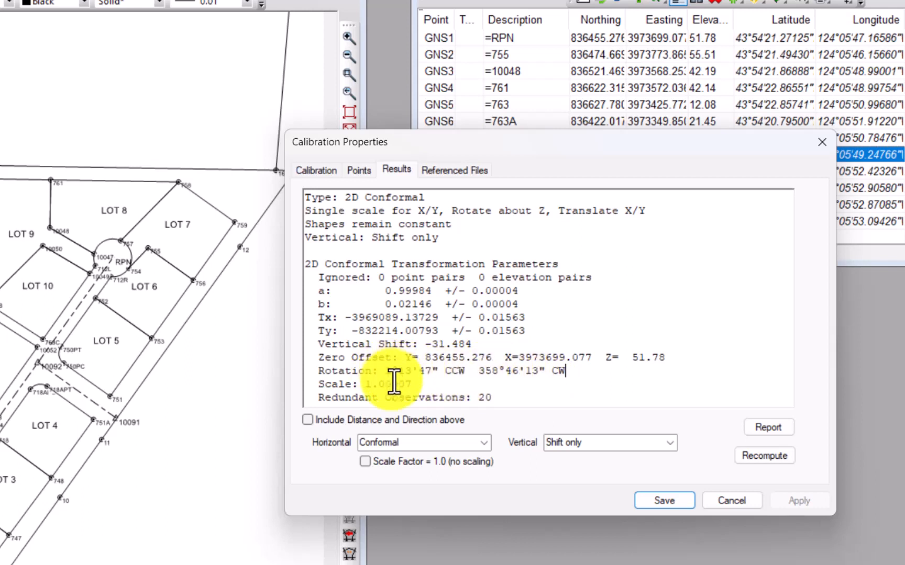
{"action": "left_click", "coordinate": [439, 387]}
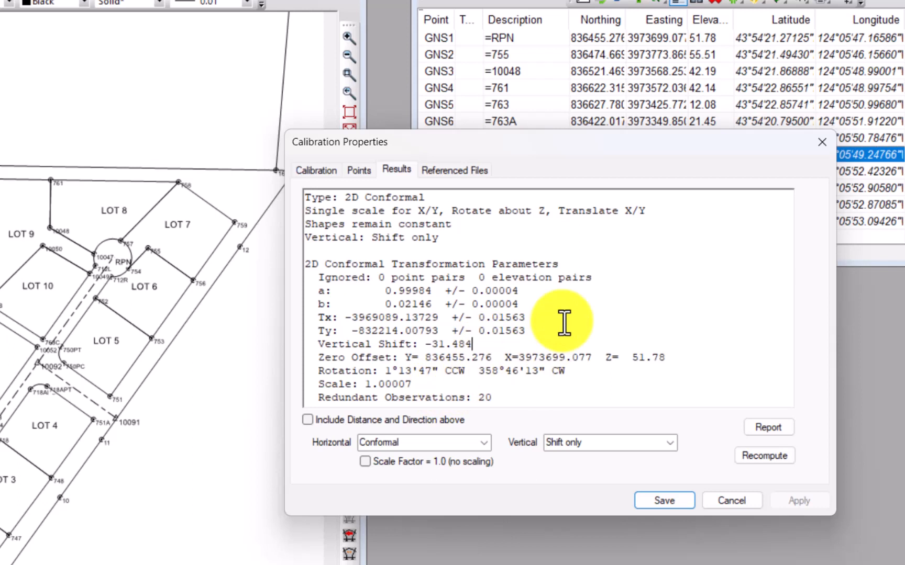
Step: Fill the calibration's From description with the Survey CRS and its To description with Local Site
{"action": "left_click", "coordinate": [319, 170]}
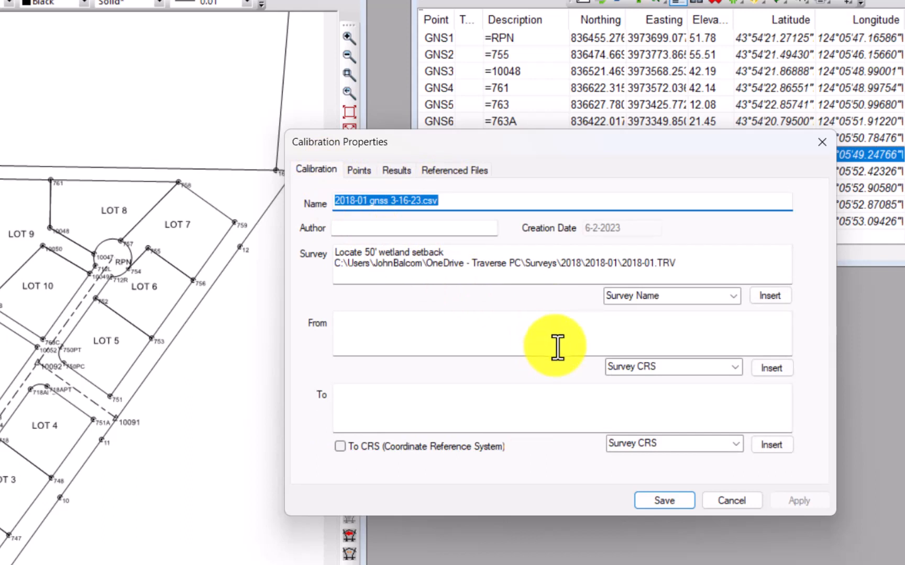
{"action": "left_click", "coordinate": [736, 367]}
{"action": "left_click", "coordinate": [673, 382]}
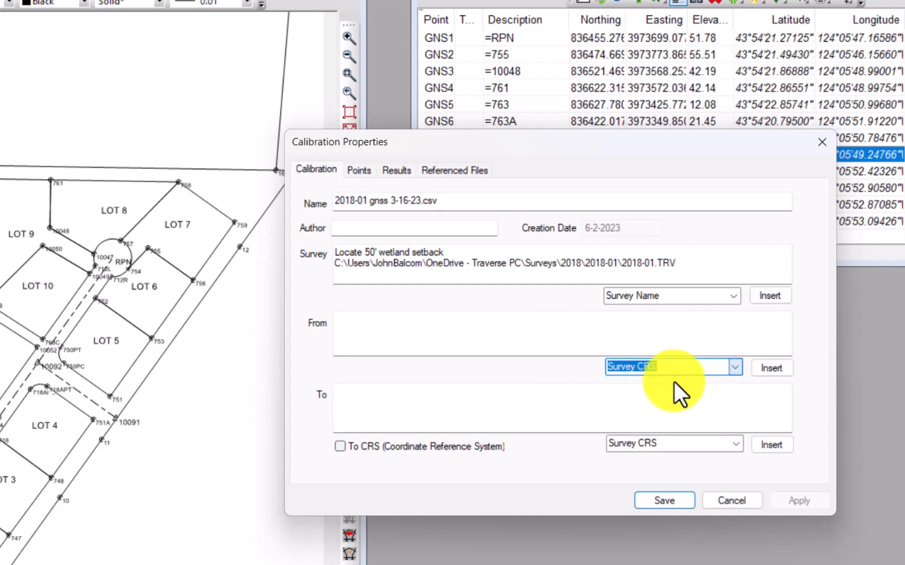
{"action": "left_click", "coordinate": [777, 367]}
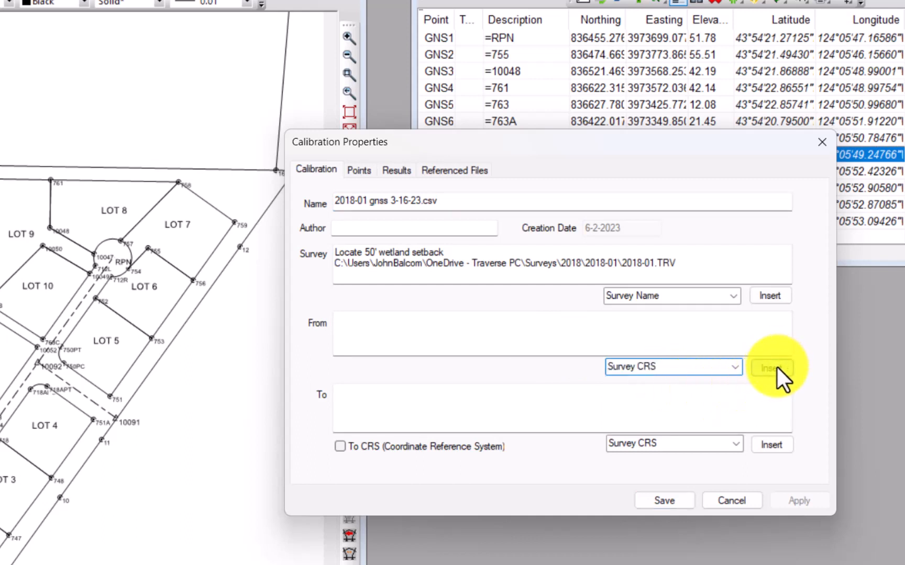
{"action": "left_click", "coordinate": [734, 444]}
{"action": "left_click", "coordinate": [638, 470]}
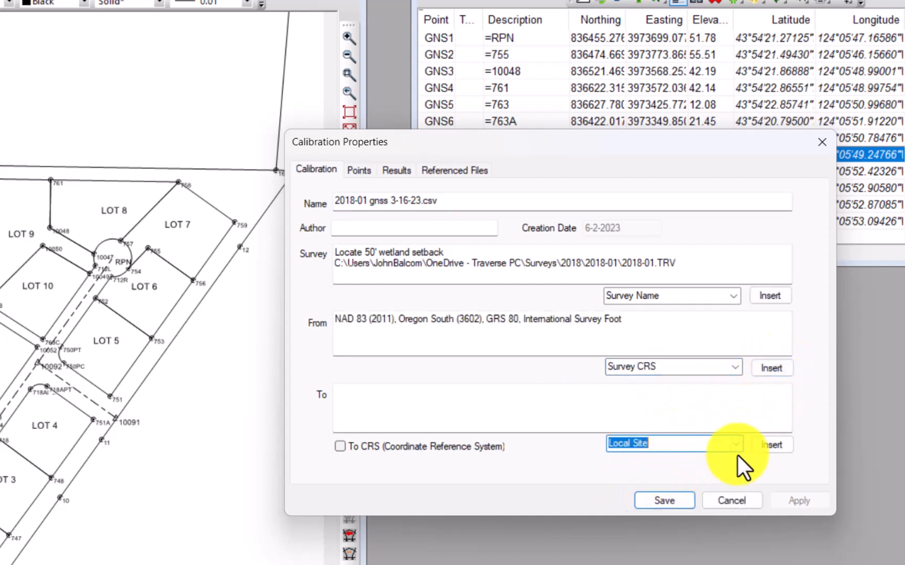
{"action": "left_click", "coordinate": [770, 445]}
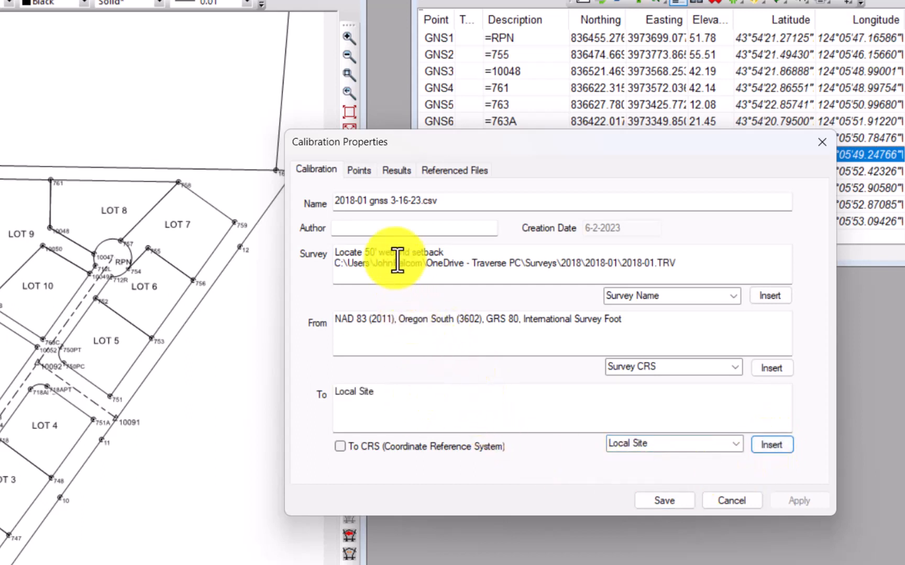
Step: Rename the calibration as 2018-01 gnss 3-16-23 webinar.csv
{"action": "left_click", "coordinate": [386, 206]}
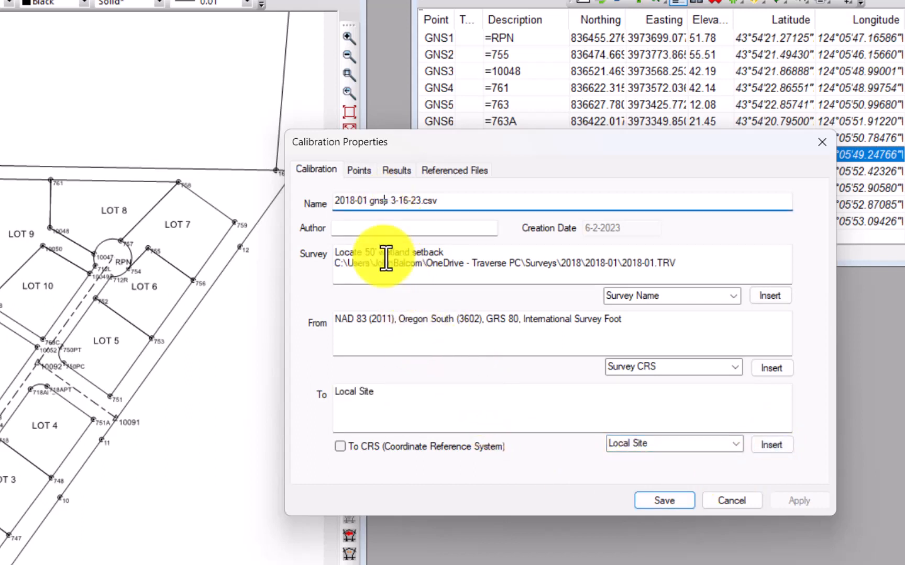
{"action": "key", "text": "Right"}
{"action": "key", "text": "Right"}
{"action": "key", "text": "Right"}
{"action": "key", "text": "Right"}
{"action": "key", "text": "Right"}
{"action": "key", "text": "Right"}
{"action": "key", "text": "Right"}
{"action": "key", "text": "Right"}
{"action": "key", "text": "Right"}
{"action": "type", "text": "webinar"}
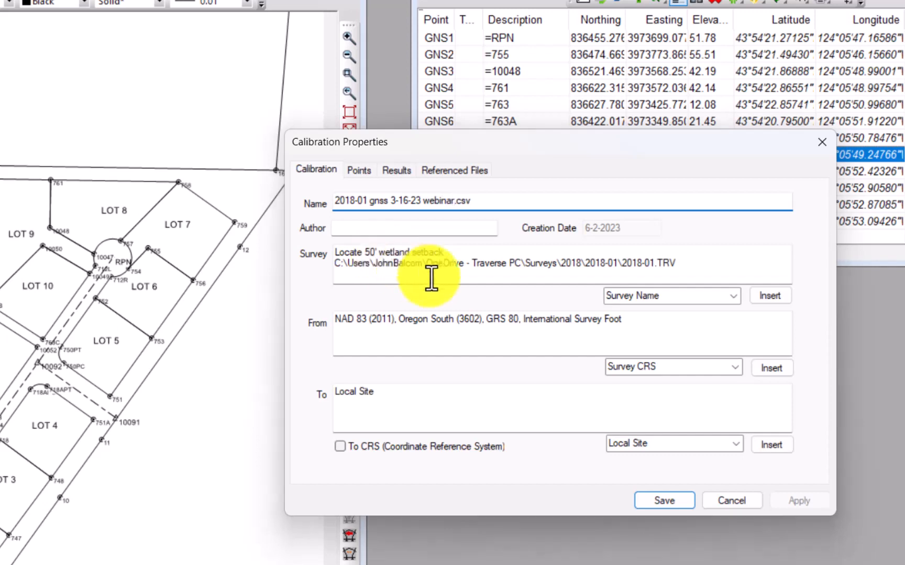
Step: Save the calibration in the GNSS folder over the existing file 2018-01 GNSS TO LOCAL 3-16-23 Webinar.CAL and close its properties
{"action": "left_click", "coordinate": [671, 497]}
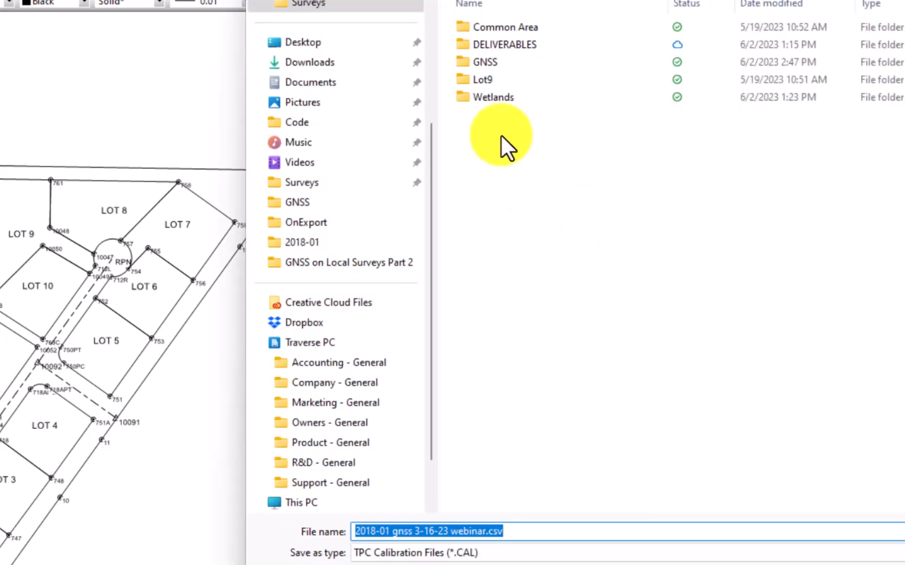
{"action": "double_click", "coordinate": [483, 64]}
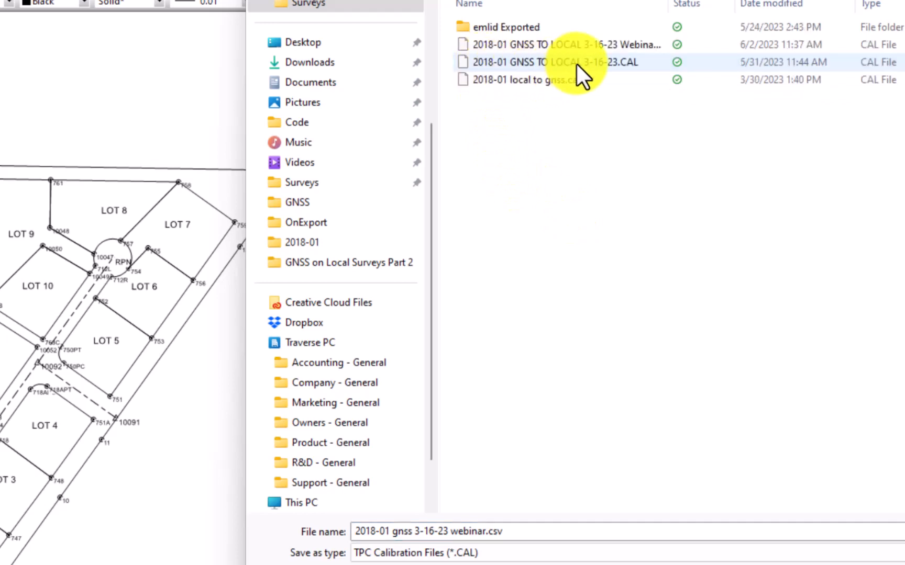
{"action": "left_click", "coordinate": [577, 45]}
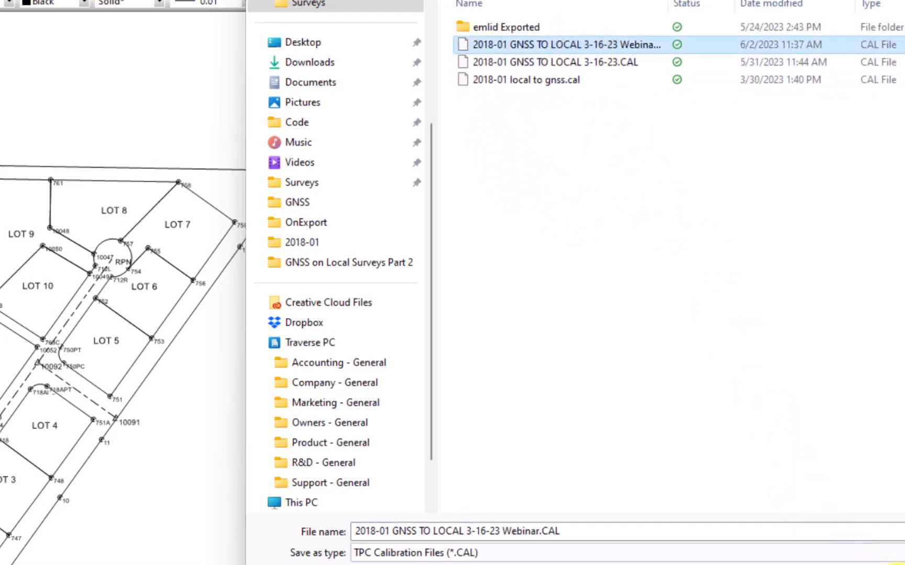
{"action": "left_click", "coordinate": [838, 562]}
{"action": "left_click", "coordinate": [468, 241]}
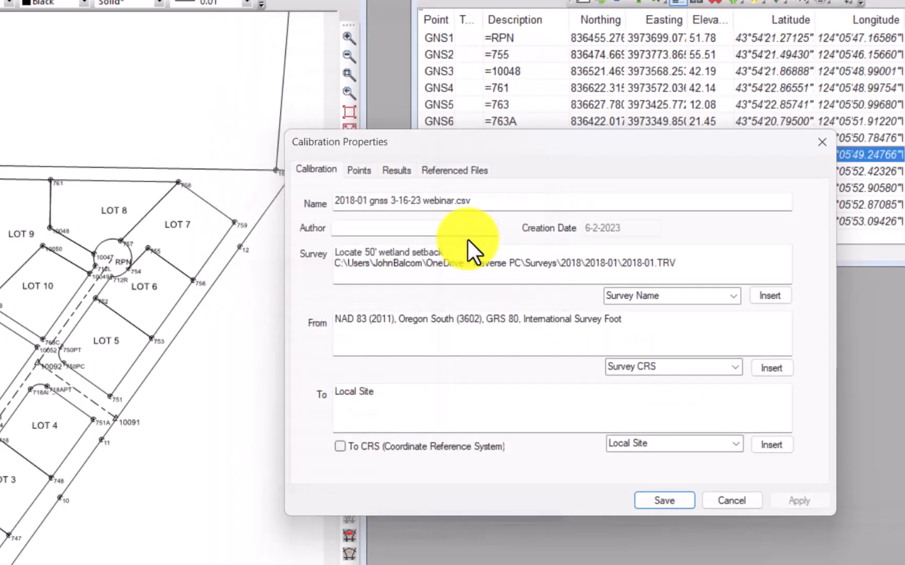
{"action": "left_click", "coordinate": [700, 497]}
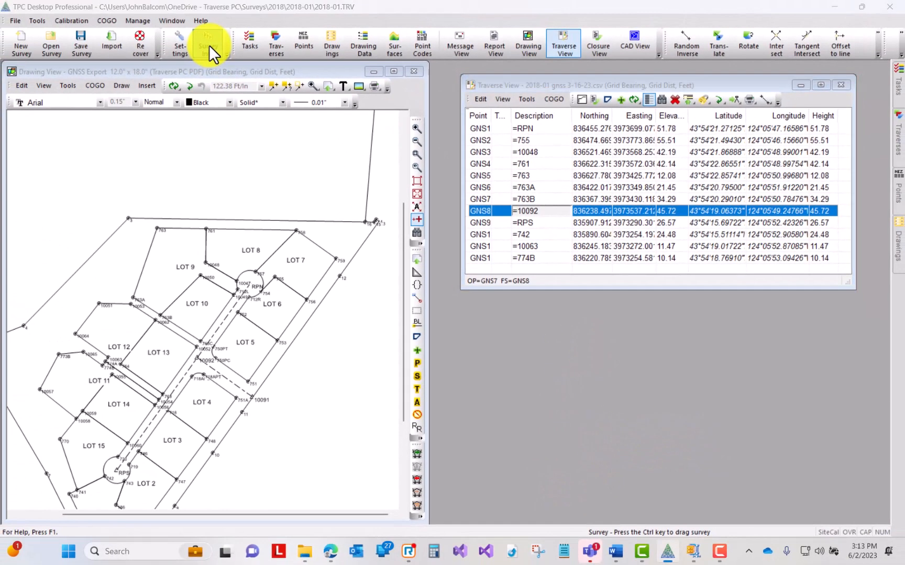
Step: Set the survey's site calibration to GNSS\2018-01 GNSS TO LOCAL 3-16-23 Webinar.CAL and open the list of traverses
{"action": "left_click", "coordinate": [209, 45]}
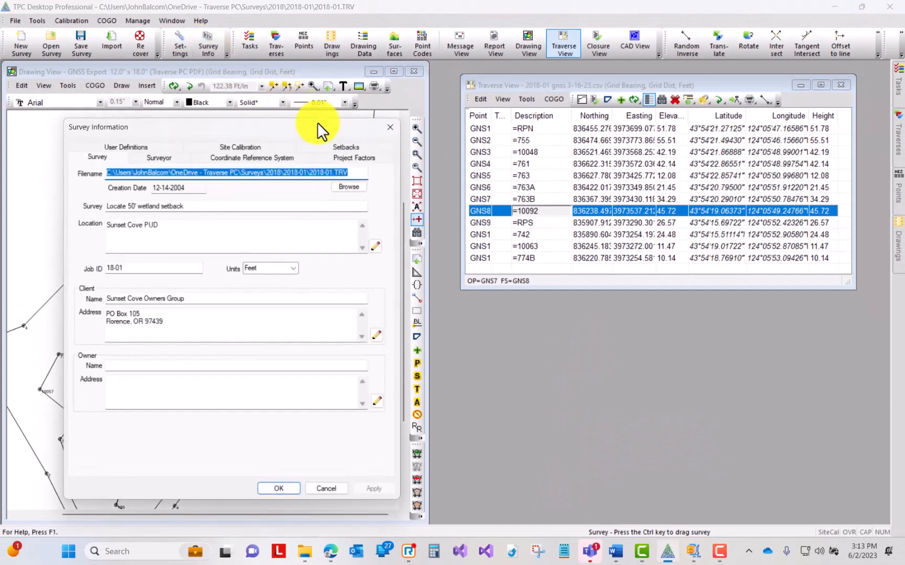
{"action": "left_click", "coordinate": [254, 144]}
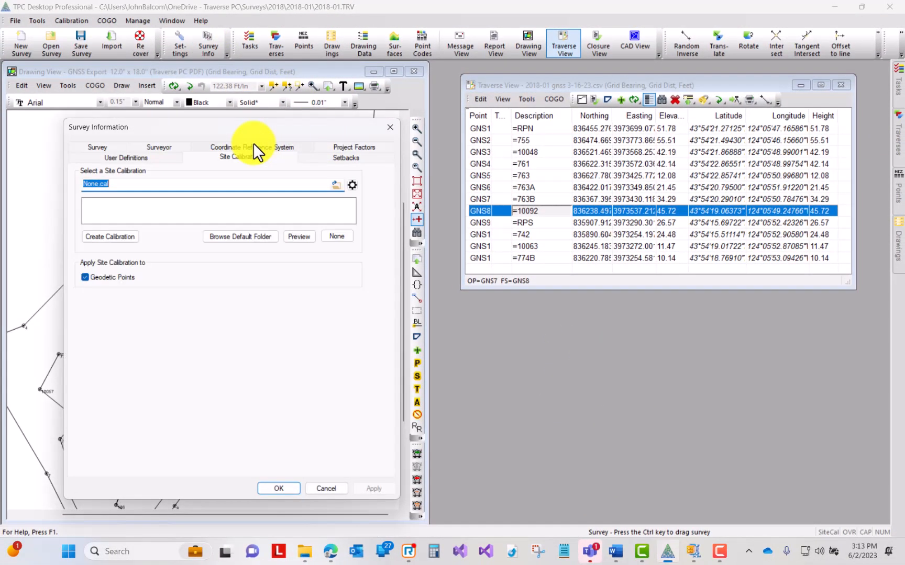
{"action": "left_click", "coordinate": [335, 181]}
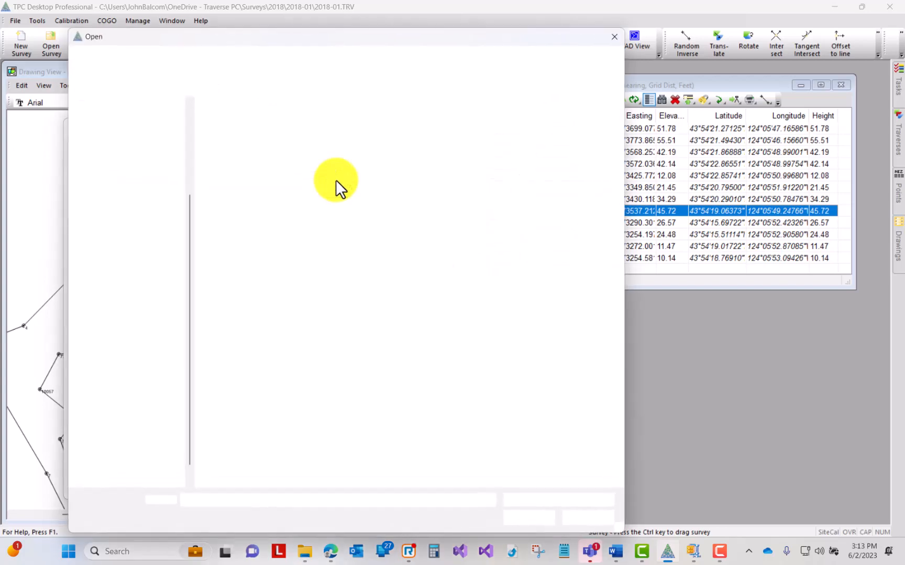
{"action": "double_click", "coordinate": [319, 133]}
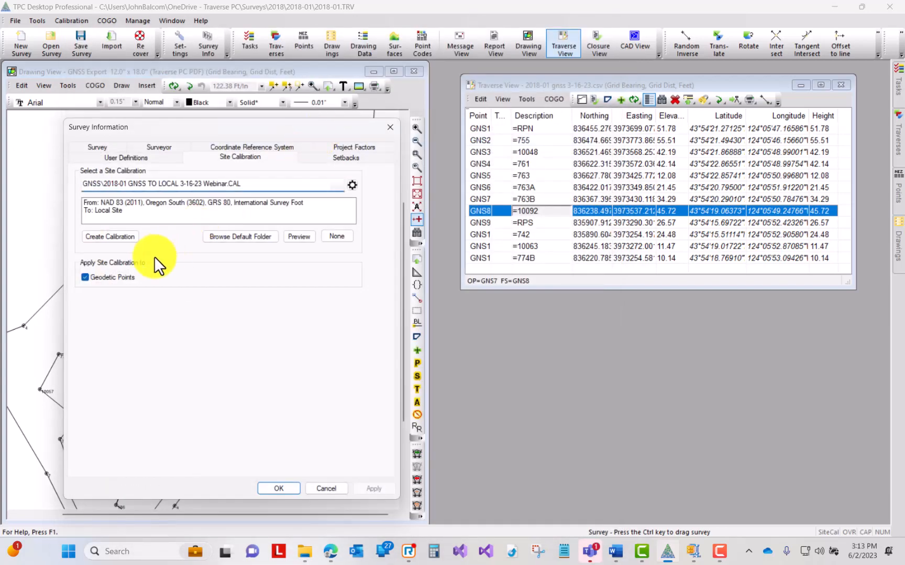
{"action": "left_click", "coordinate": [272, 488]}
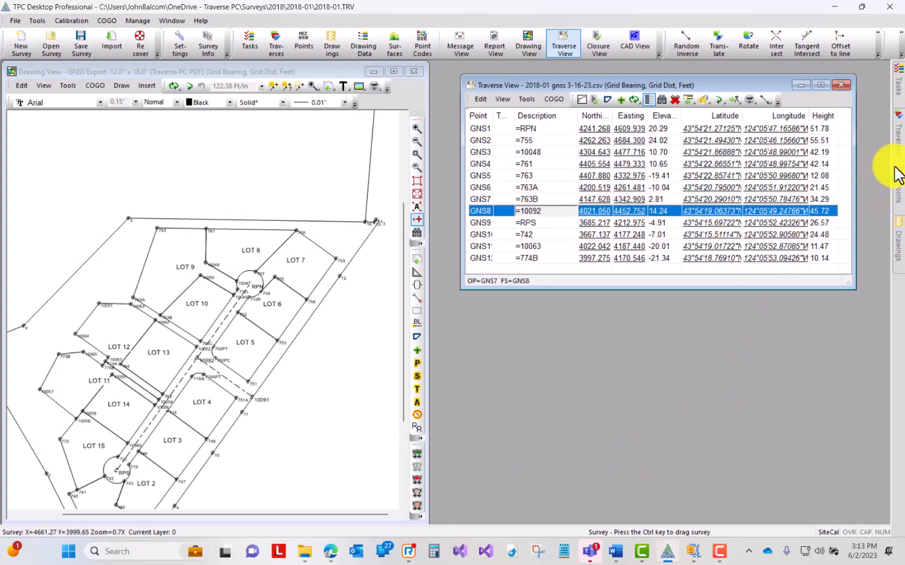
{"action": "left_click", "coordinate": [898, 145]}
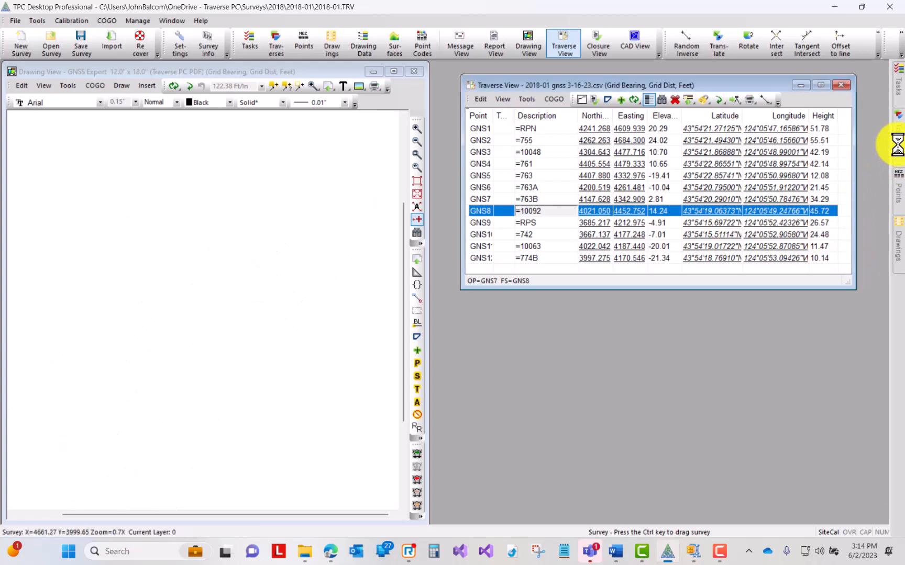
{"action": "left_click", "coordinate": [584, 166]}
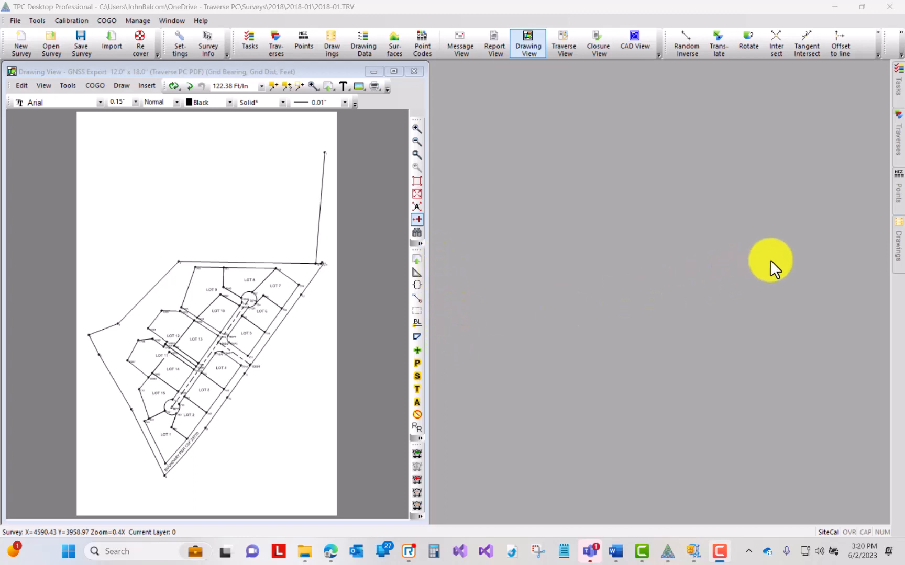
Step: Open the Lot 9 drawing and widen its window to show the full aerial sheet
{"action": "left_click", "coordinate": [898, 252]}
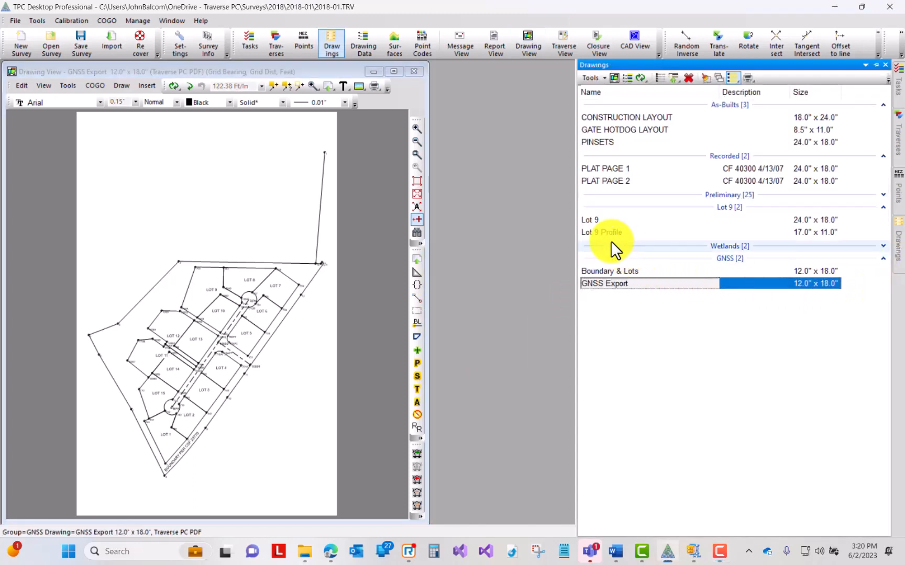
{"action": "double_click", "coordinate": [606, 220]}
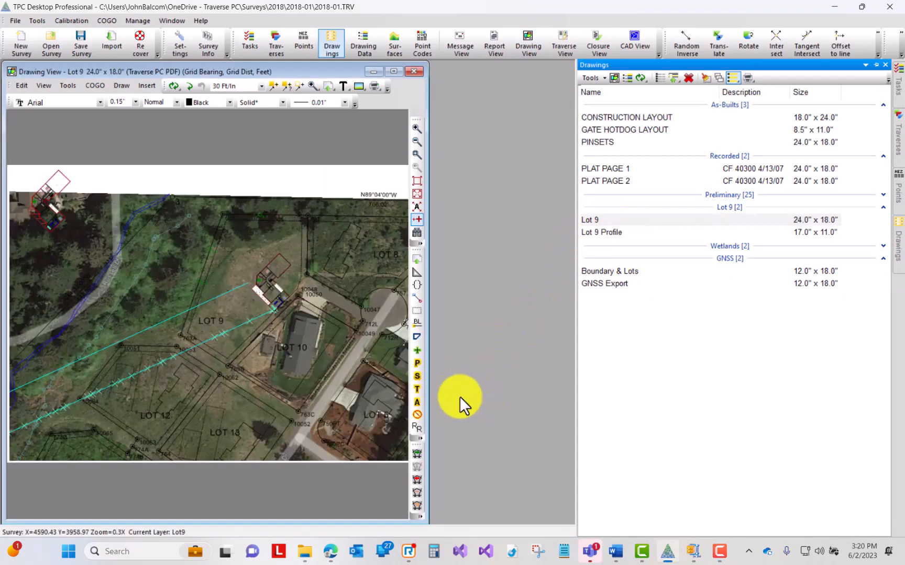
{"action": "left_click_drag", "start_coordinate": [428, 378], "coordinate": [691, 375]}
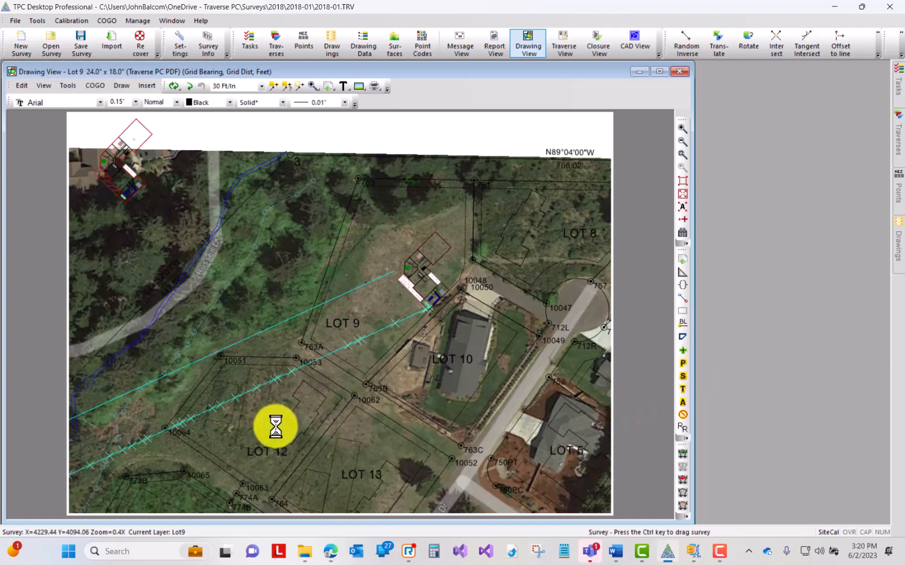
{"action": "scroll", "coordinate": [297, 418], "scroll_direction": "down", "scroll_amount": 2}
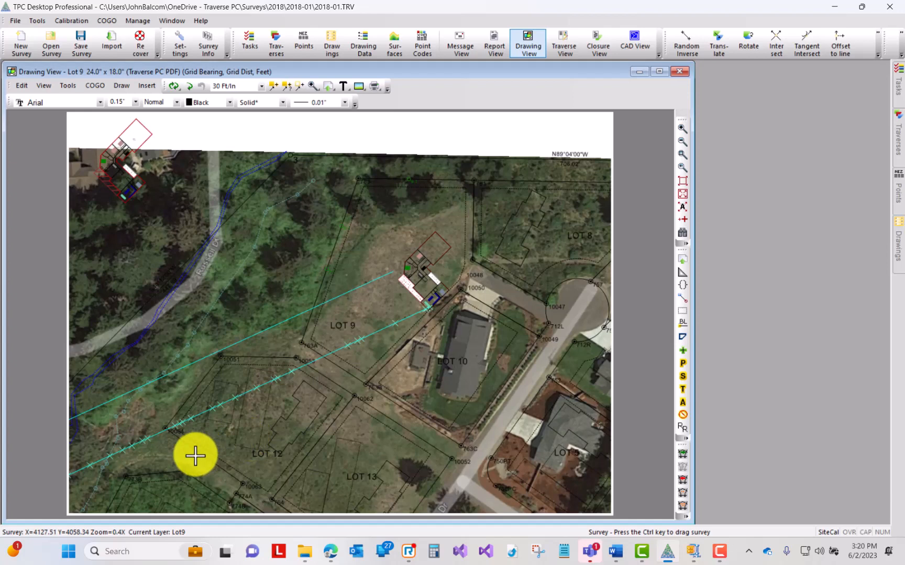
Step: Move the spare house plan group from the northwest corner of the Lot 9 aerial east to boundary point 3
{"action": "left_click", "coordinate": [427, 265]}
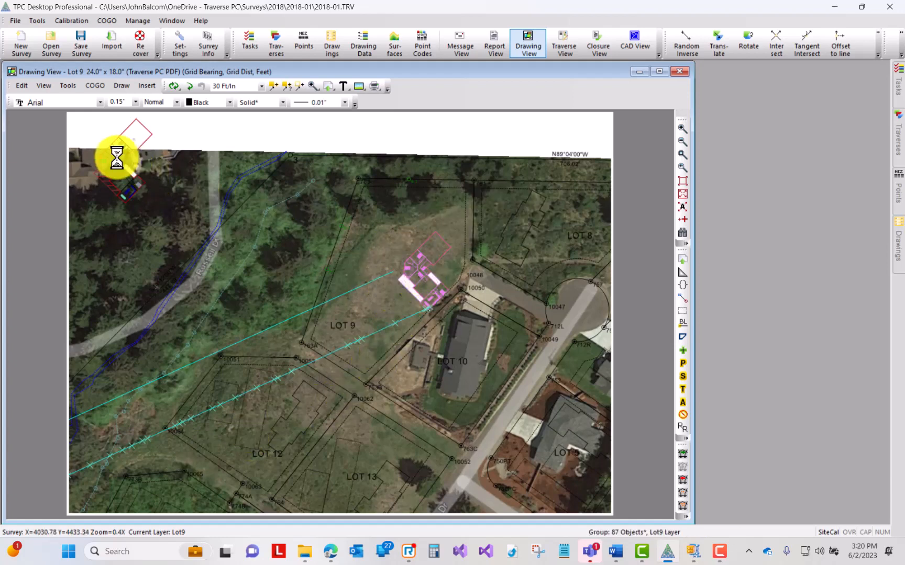
{"action": "mouse_move", "coordinate": [129, 167]}
{"action": "left_mouse_down"}
{"action": "mouse_move", "coordinate": [289, 174]}
{"action": "mouse_move", "coordinate": [298, 153]}
{"action": "left_mouse_up"}
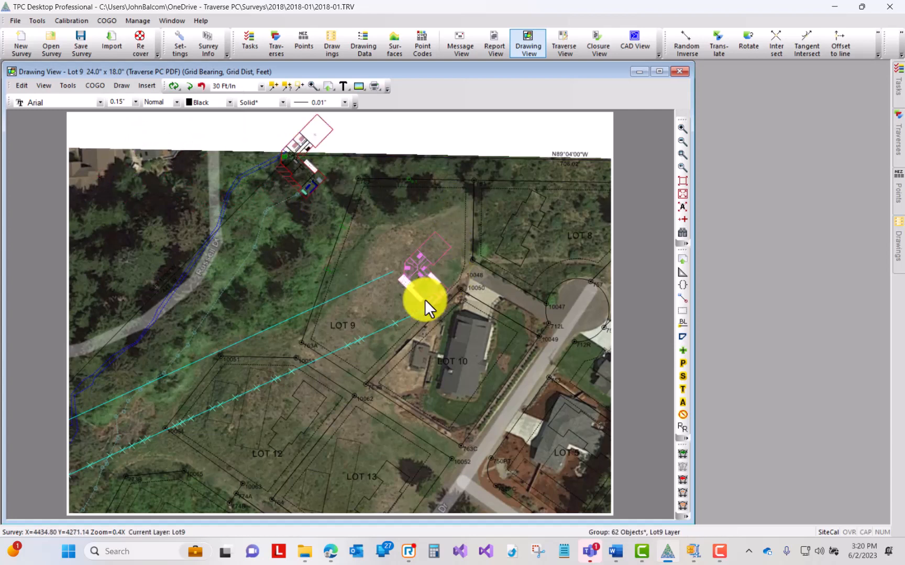
{"action": "mouse_move", "coordinate": [327, 410]}
{"action": "left_mouse_down"}
{"action": "mouse_move", "coordinate": [448, 375]}
{"action": "mouse_move", "coordinate": [533, 320]}
{"action": "left_mouse_up"}
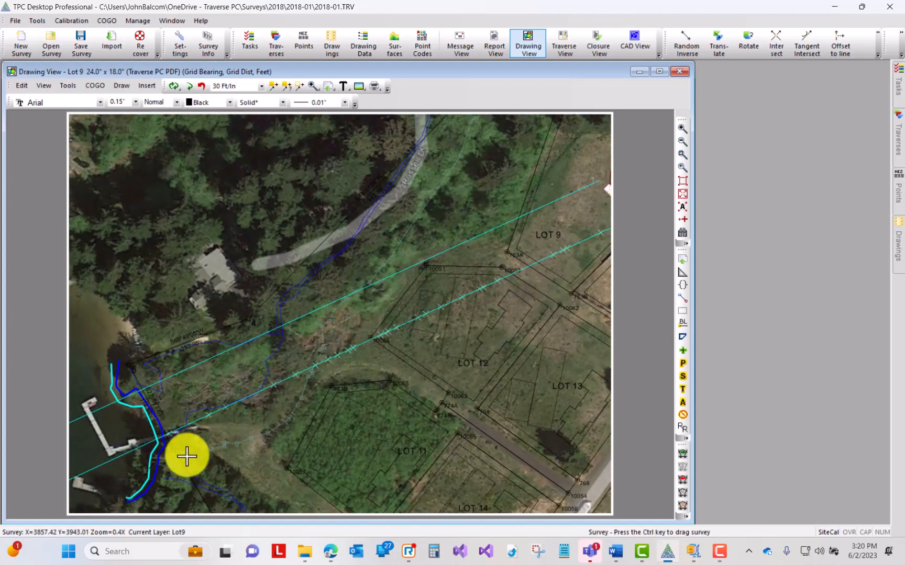
{"action": "left_click", "coordinate": [218, 356]}
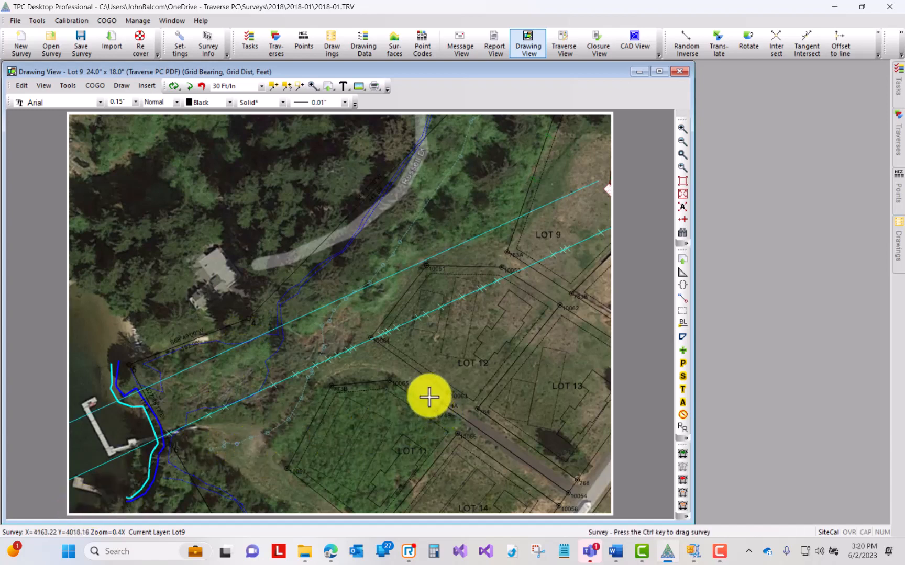
Step: Inspect the house plan placed on Lot 9 in the aerial drawing
{"action": "left_click_drag", "start_coordinate": [428, 398], "coordinate": [238, 428]}
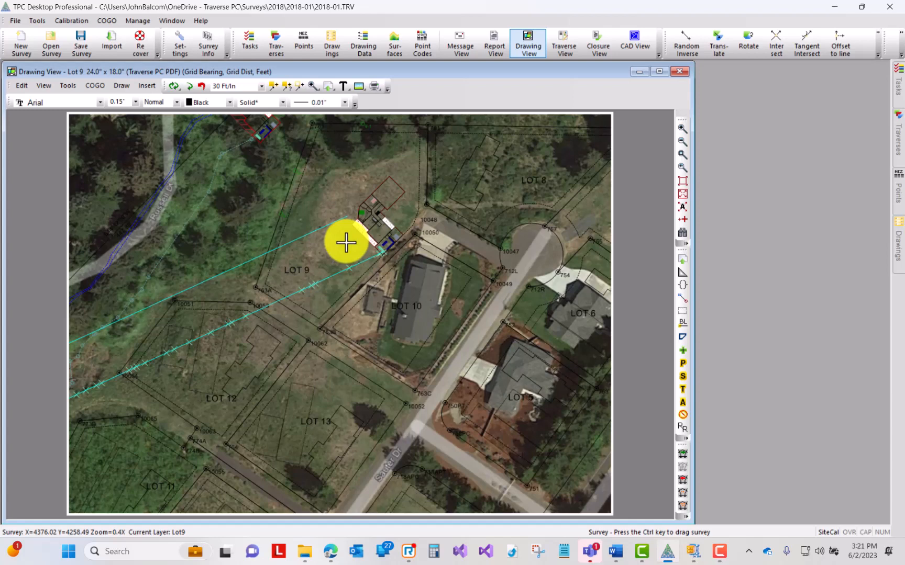
{"action": "mouse_move", "coordinate": [383, 216]}
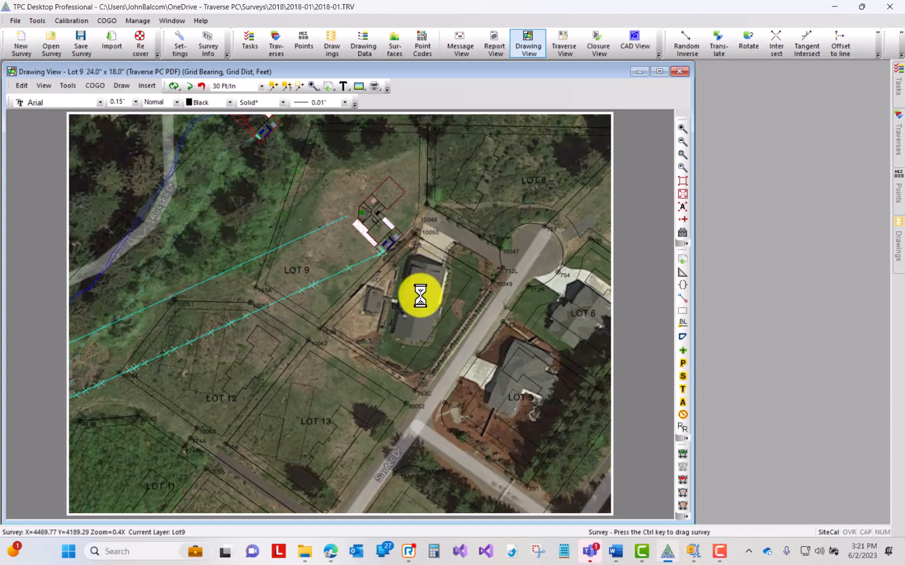
{"action": "mouse_move", "coordinate": [522, 394]}
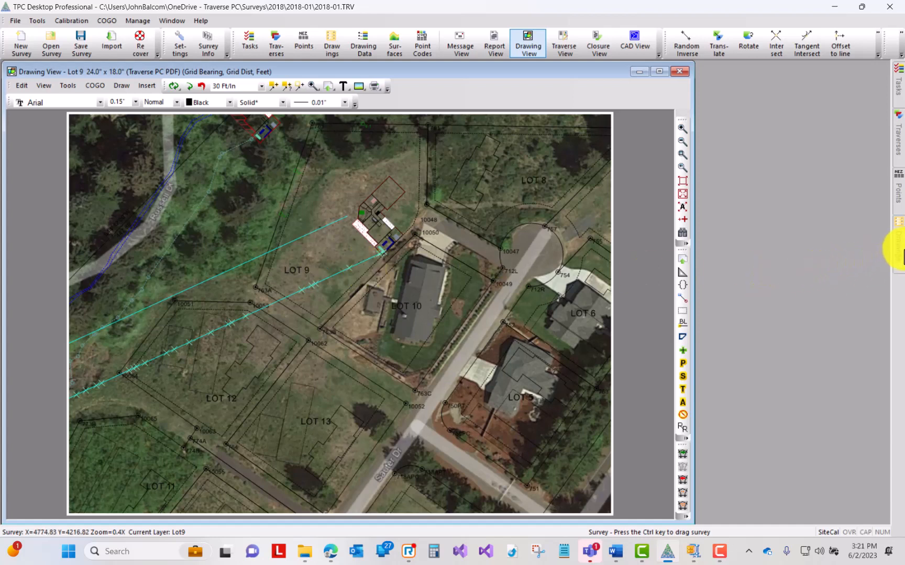
Step: Open the Lot 9 Profile drawing to examine the ground and sight lines, and return to the Lot 9 drawing
{"action": "mouse_move", "coordinate": [897, 245]}
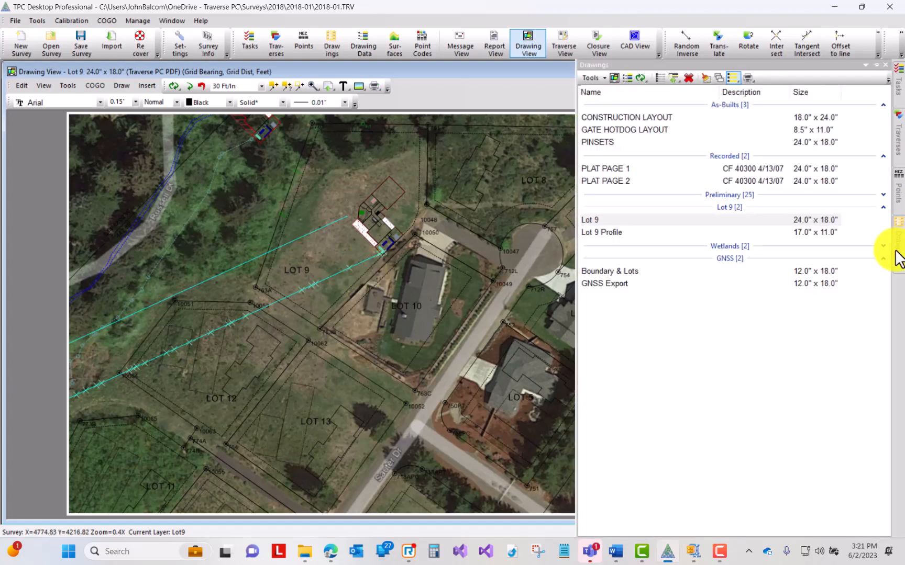
{"action": "double_click", "coordinate": [604, 232]}
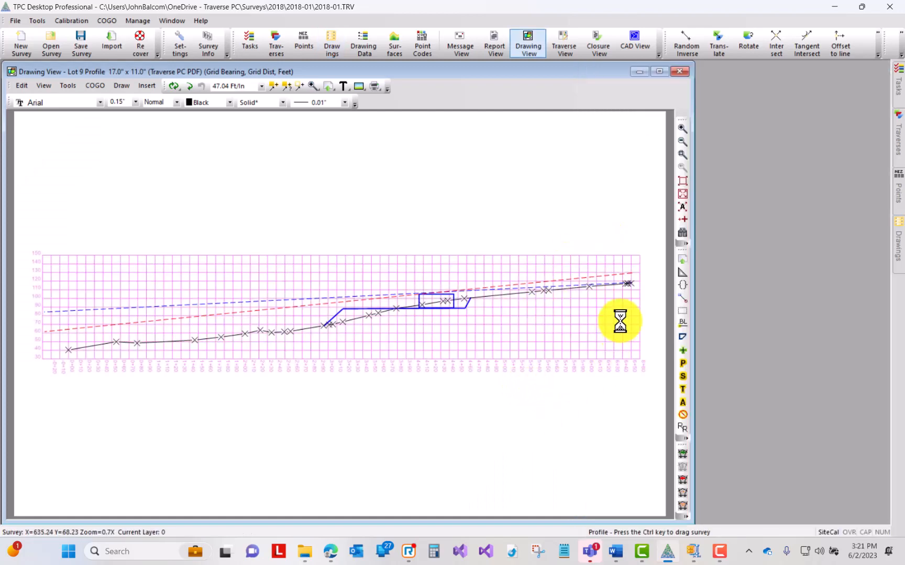
{"action": "mouse_move", "coordinate": [632, 287]}
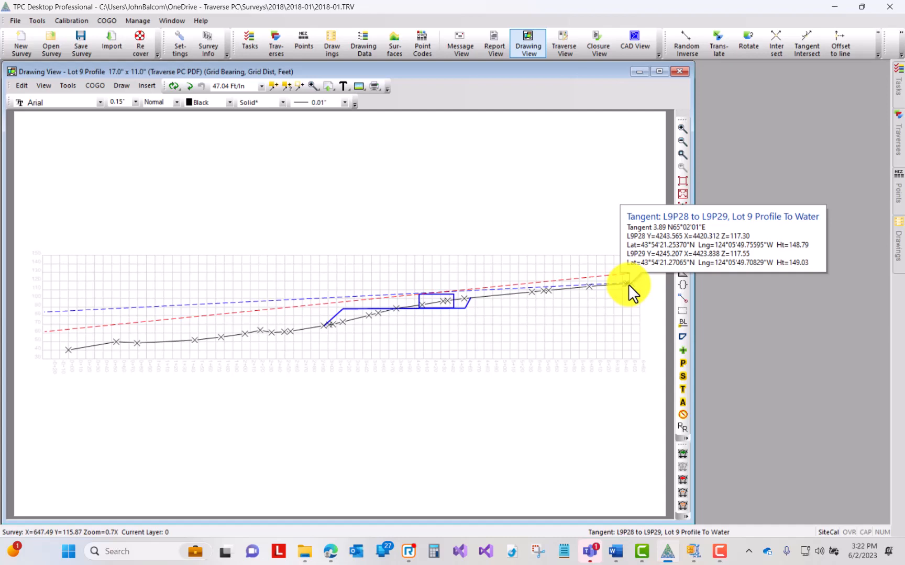
{"action": "mouse_move", "coordinate": [415, 297]}
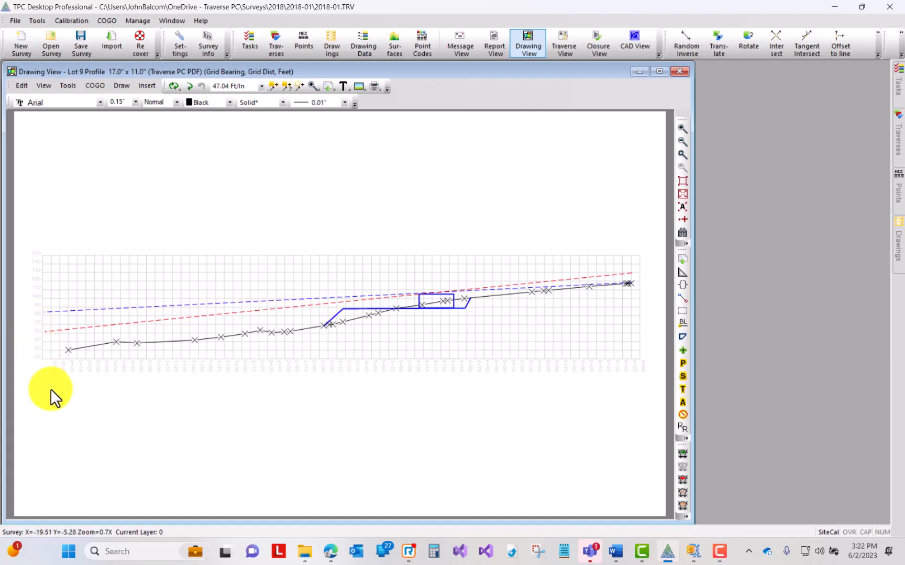
{"action": "left_click", "coordinate": [894, 252]}
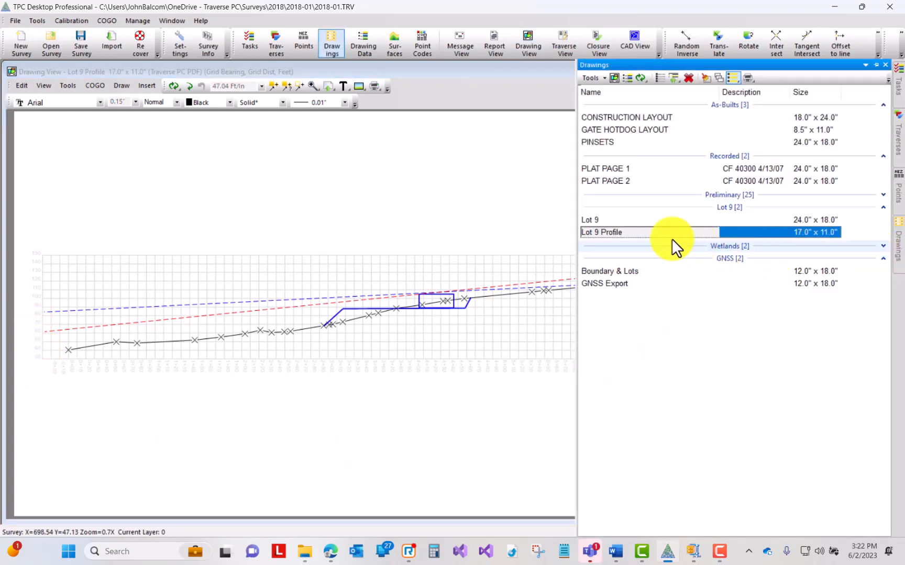
{"action": "double_click", "coordinate": [632, 219]}
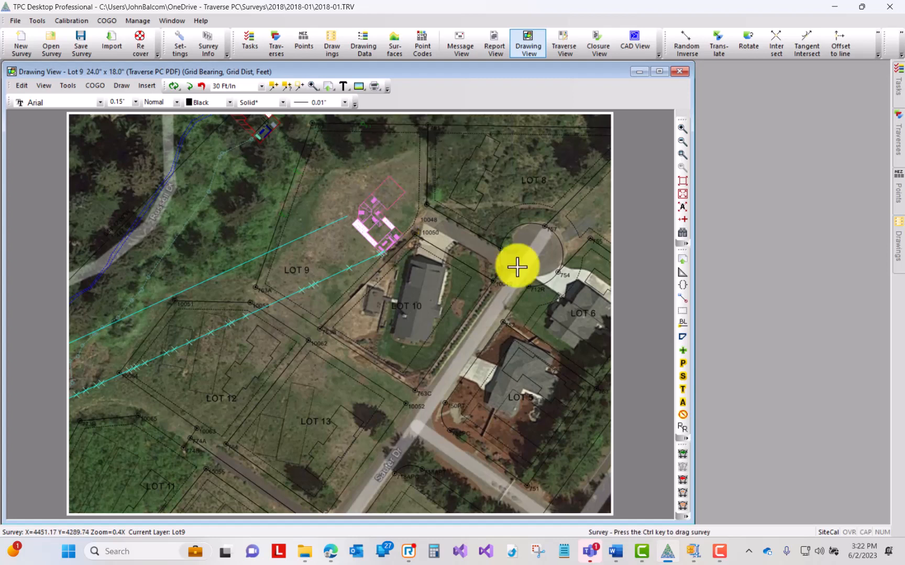
Step: Open the Plan 4 Lot 9 traverse from the Proposed House Plans group to see its point coordinates
{"action": "left_click", "coordinate": [895, 143]}
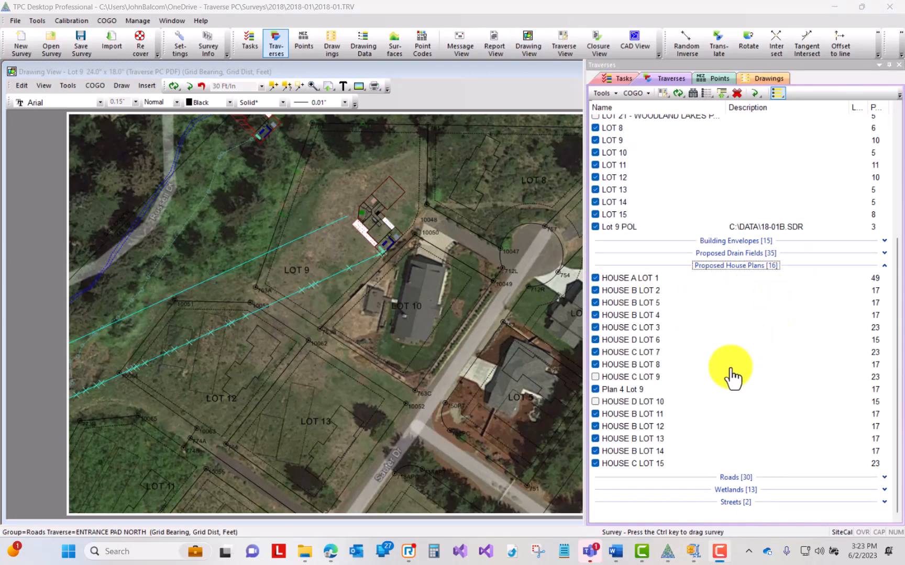
{"action": "left_click", "coordinate": [623, 390]}
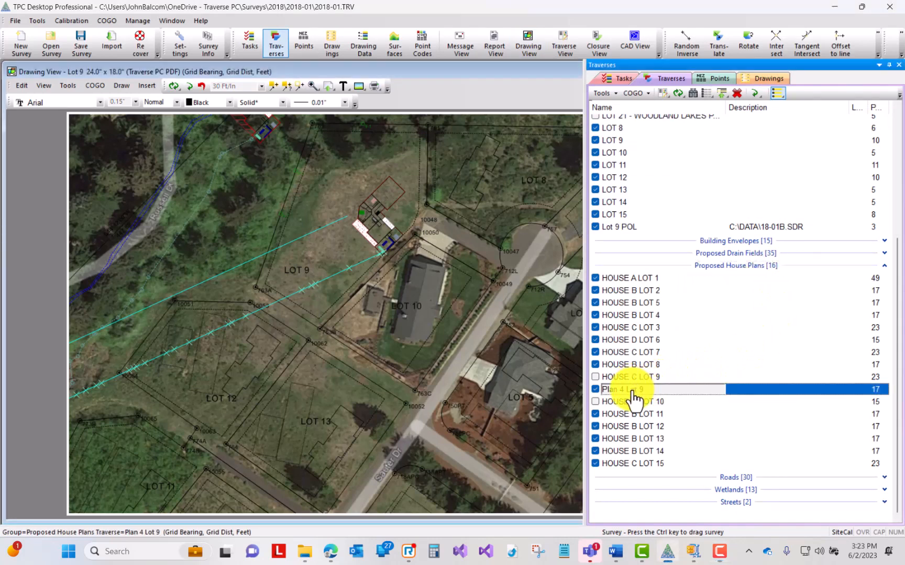
{"action": "double_click", "coordinate": [633, 390]}
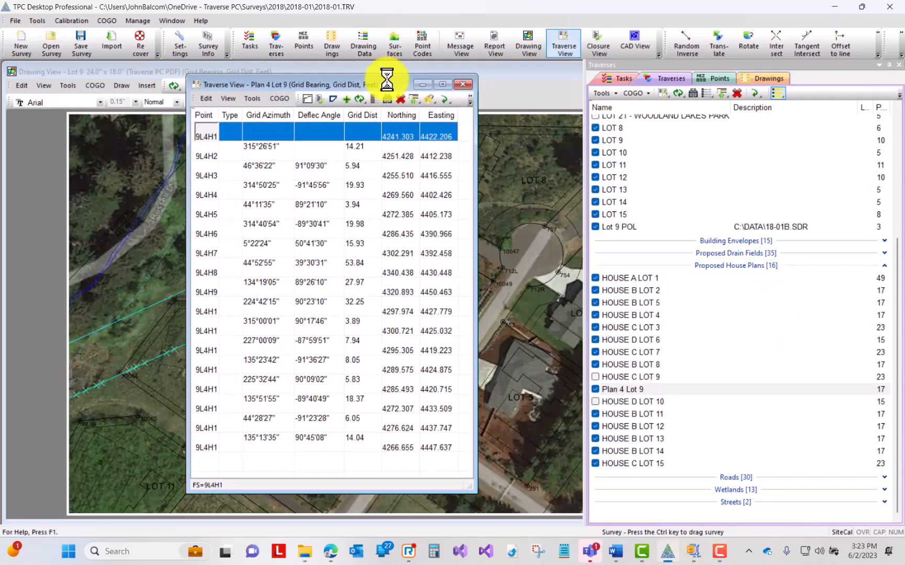
{"action": "left_click_drag", "start_coordinate": [384, 77], "coordinate": [494, 97]}
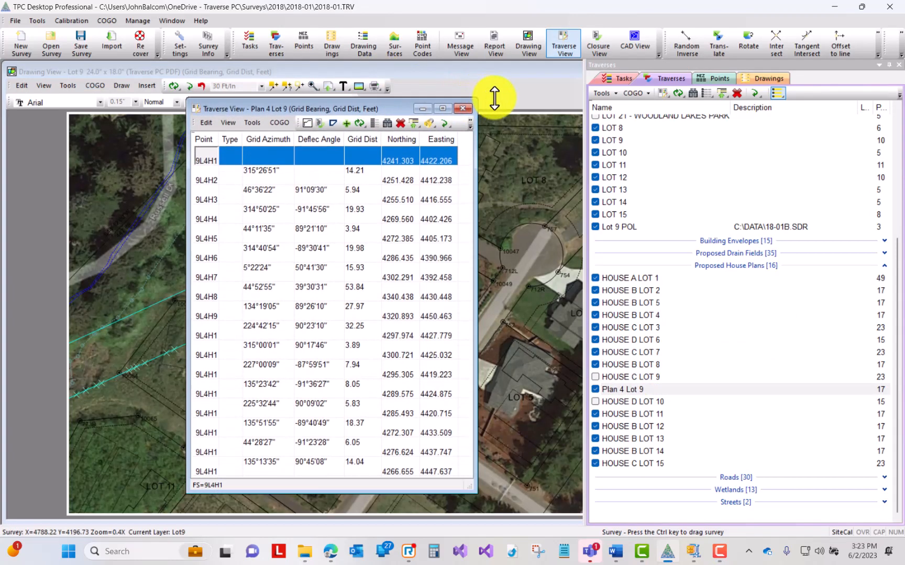
Step: View the Plan 4 Lot 9 outline in a temporary drawing, and close it with its traverse without saving the drawing
{"action": "left_click", "coordinate": [308, 122]}
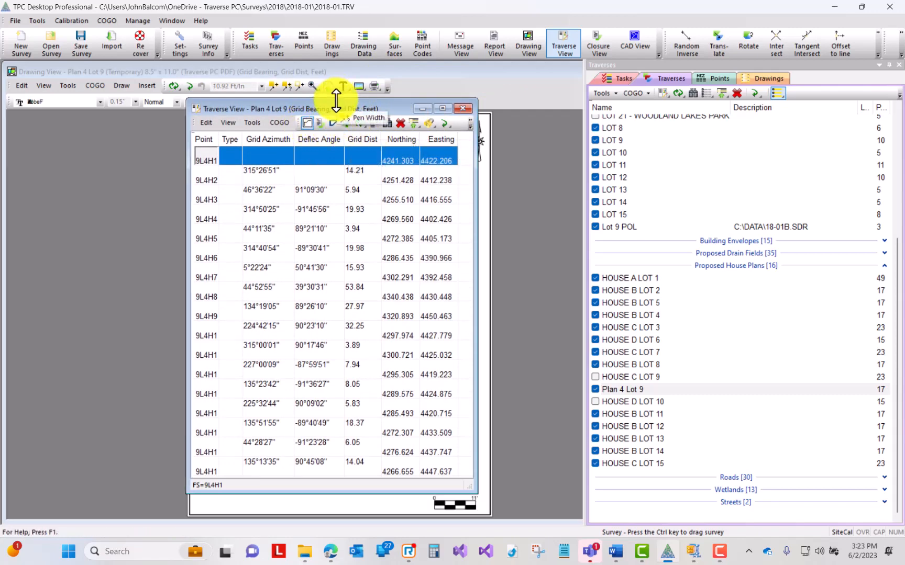
{"action": "mouse_move", "coordinate": [335, 100]}
{"action": "left_mouse_down"}
{"action": "mouse_move", "coordinate": [329, 286]}
{"action": "mouse_move", "coordinate": [584, 298]}
{"action": "mouse_move", "coordinate": [582, 306]}
{"action": "left_mouse_up"}
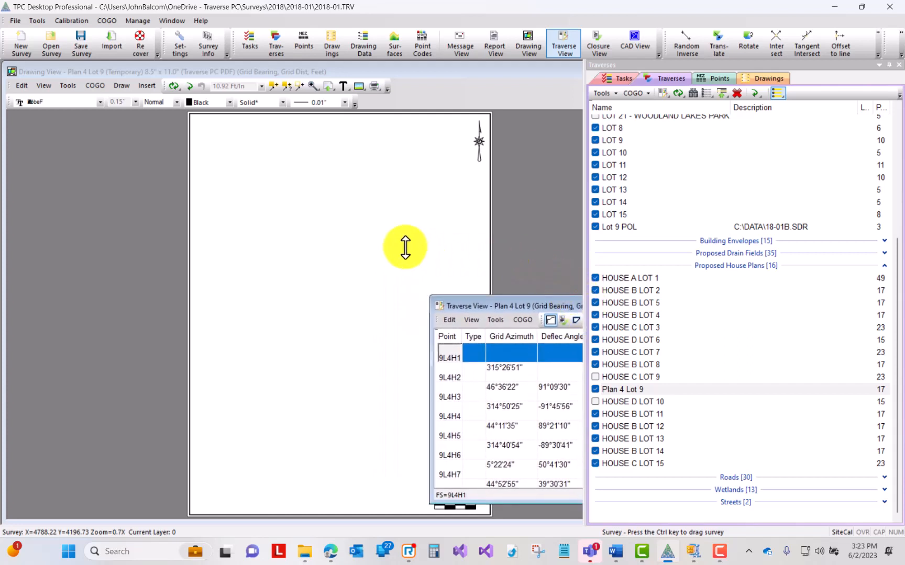
{"action": "left_click", "coordinate": [406, 246]}
{"action": "left_click", "coordinate": [566, 194]}
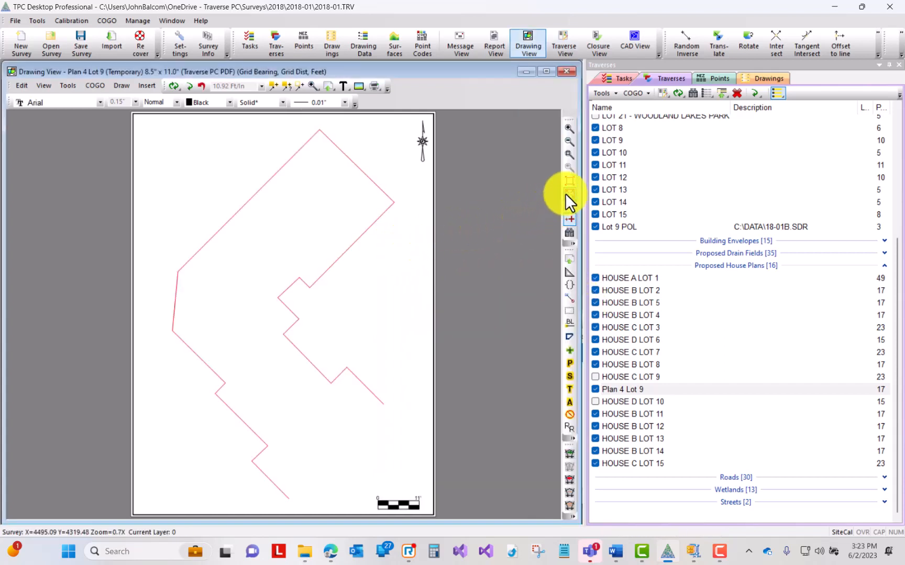
{"action": "left_click", "coordinate": [569, 207]}
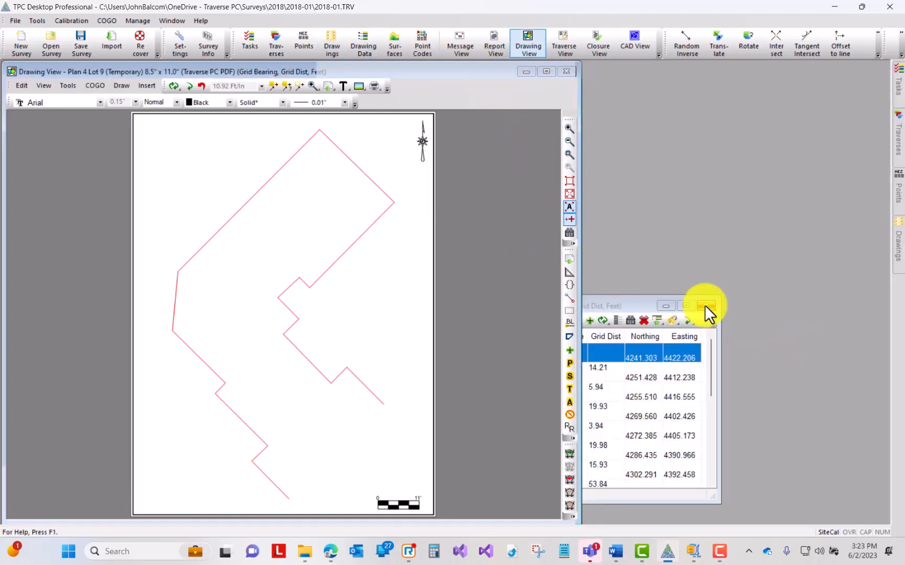
{"action": "left_click", "coordinate": [704, 305]}
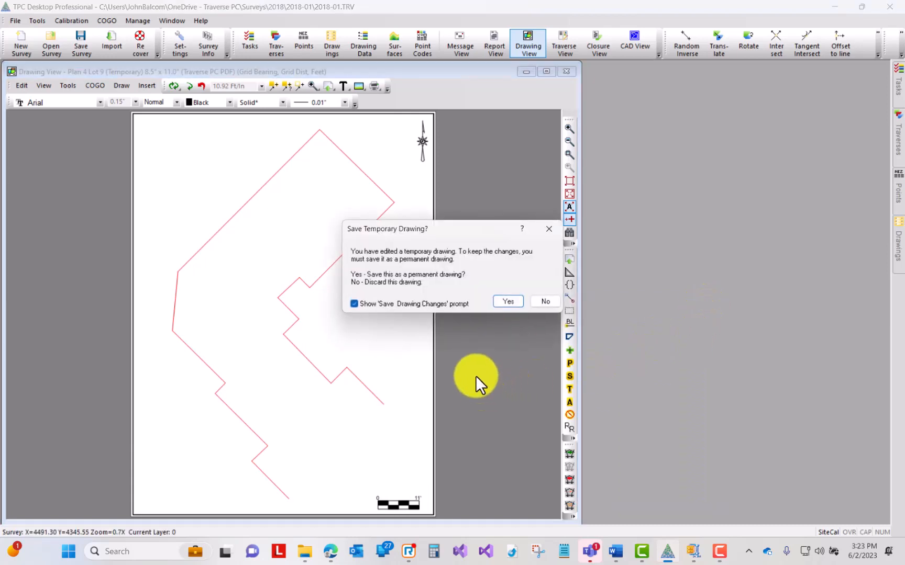
{"action": "left_click", "coordinate": [542, 302]}
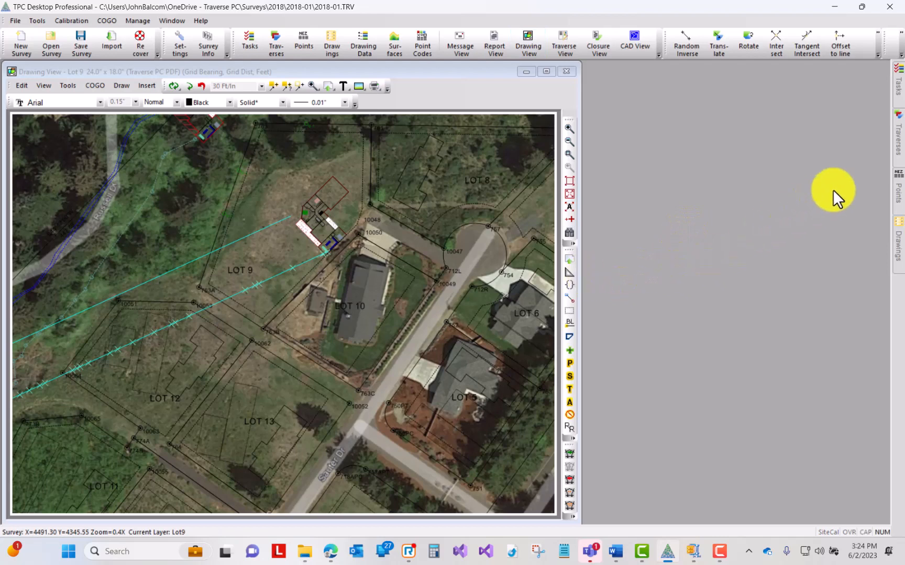
Step: Keep the traverse list pinned open with Plan 4 Lot 9 selected in the Proposed House Plans group
{"action": "left_click", "coordinate": [898, 143]}
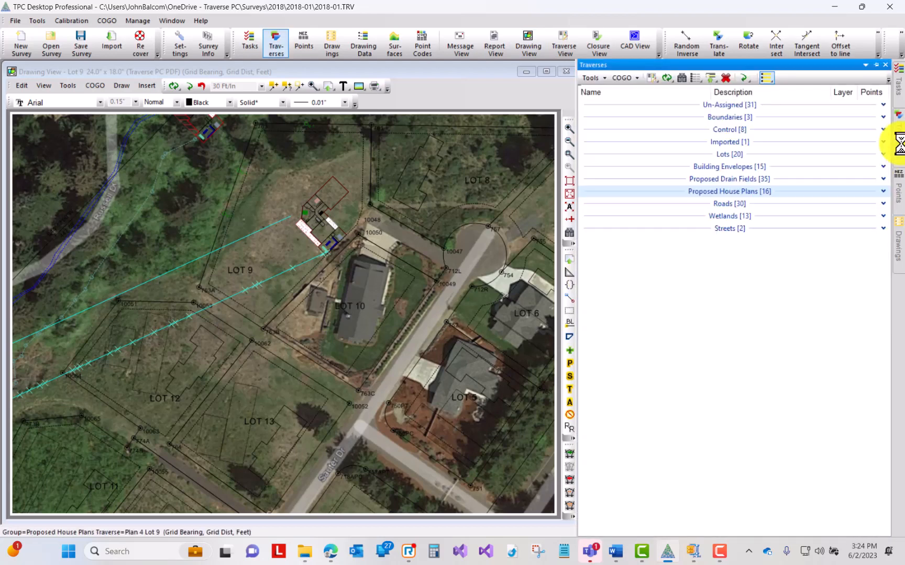
{"action": "left_click", "coordinate": [882, 191]}
{"action": "left_click", "coordinate": [645, 314]}
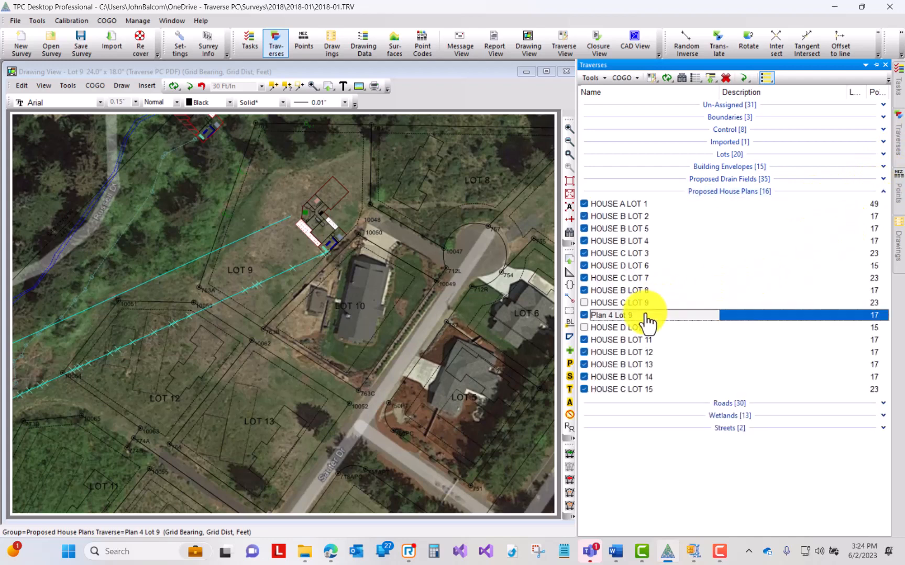
{"action": "left_click", "coordinate": [876, 65]}
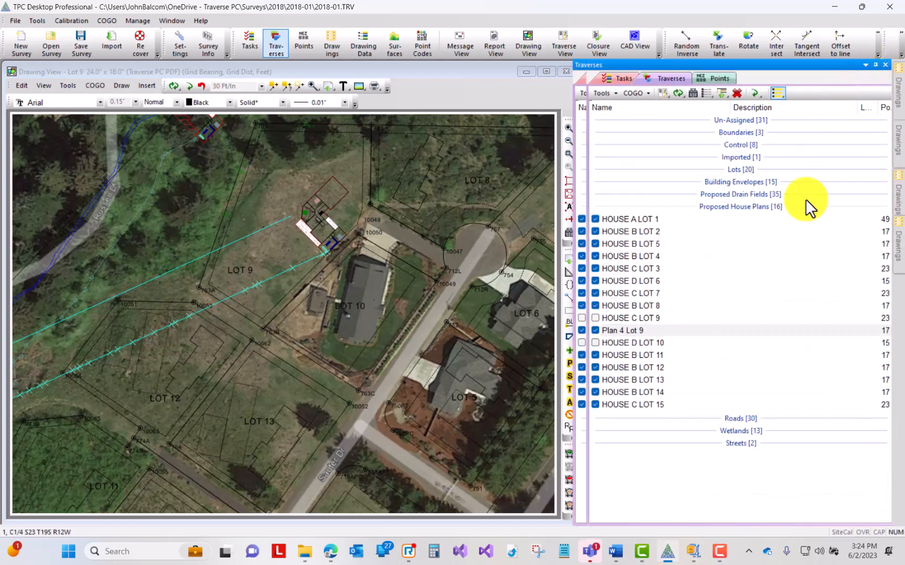
{"action": "left_click", "coordinate": [713, 331]}
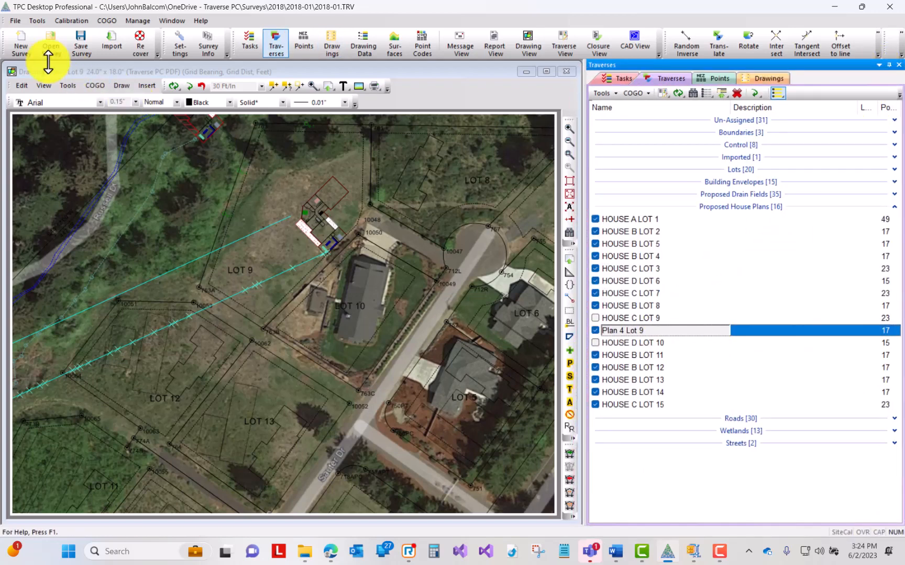
Step: Set up an emlid (CSV) export of the entire Plan 4 Lot 9 traverse without saving the survey first
{"action": "left_click", "coordinate": [12, 20]}
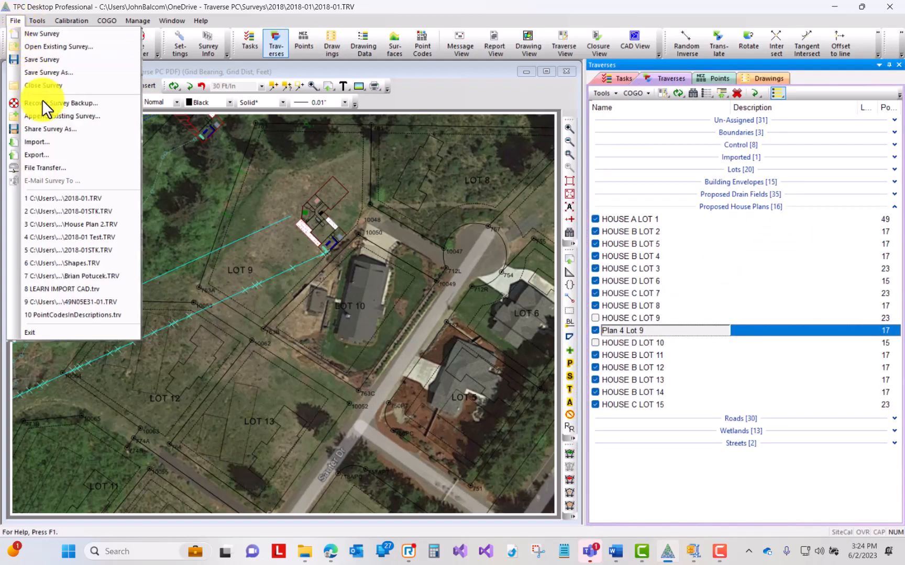
{"action": "left_click", "coordinate": [45, 153]}
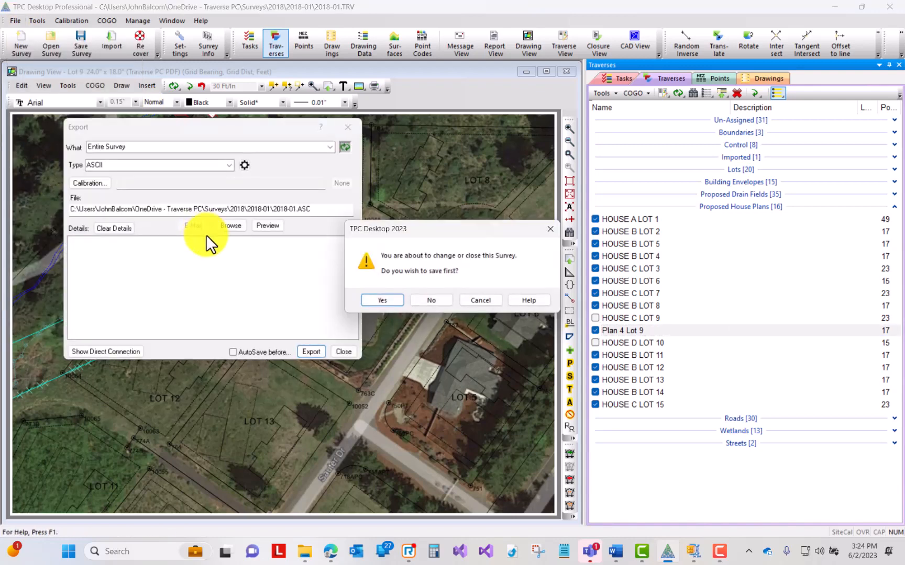
{"action": "left_click", "coordinate": [429, 301]}
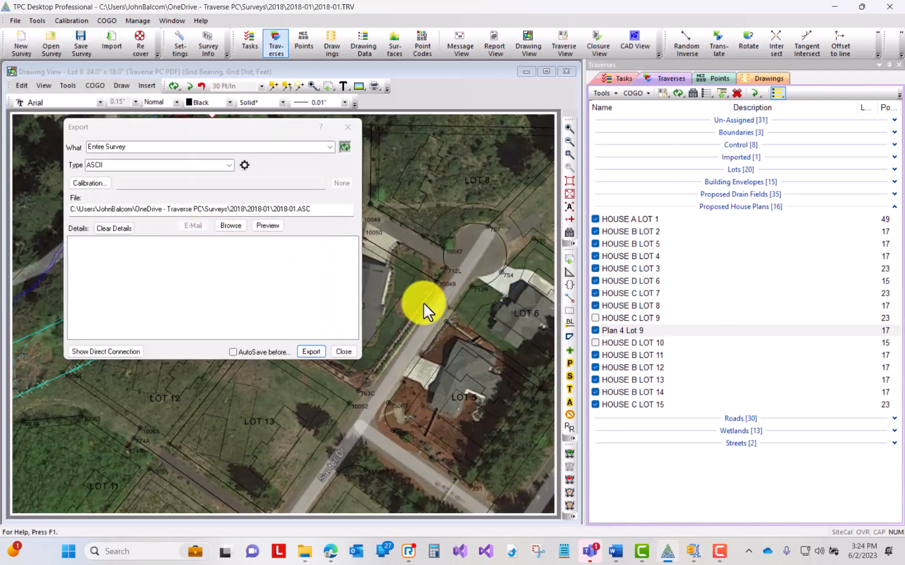
{"action": "left_click", "coordinate": [227, 165]}
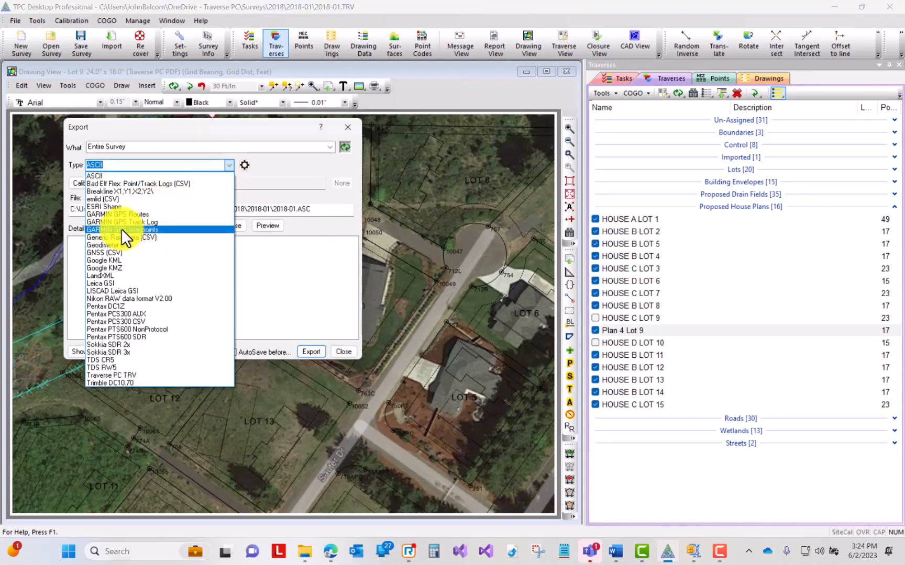
{"action": "left_click", "coordinate": [109, 199]}
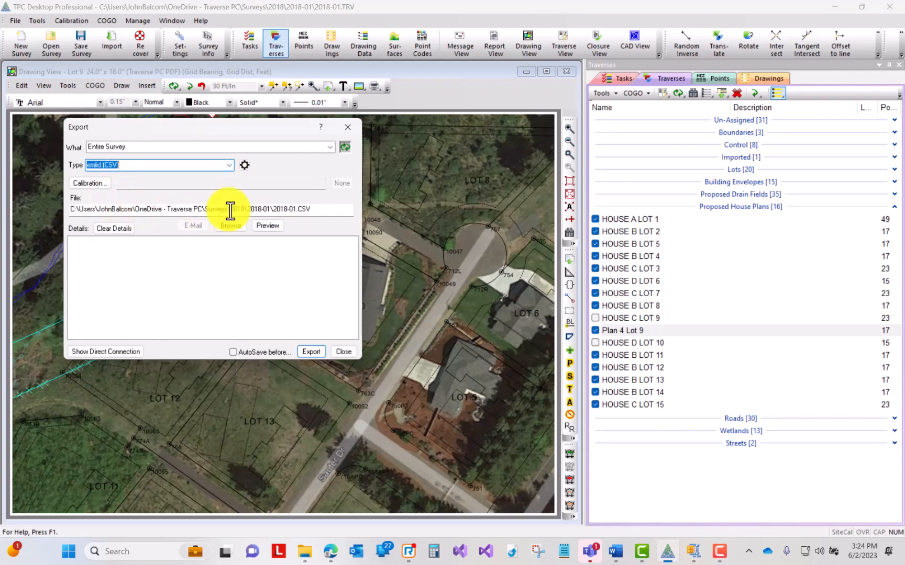
{"action": "left_click", "coordinate": [331, 147]}
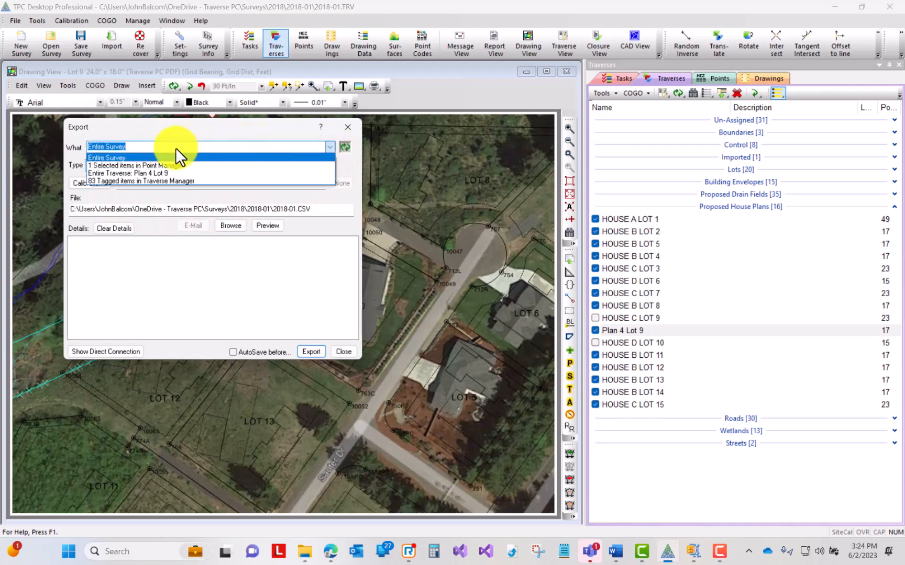
{"action": "left_click", "coordinate": [162, 172]}
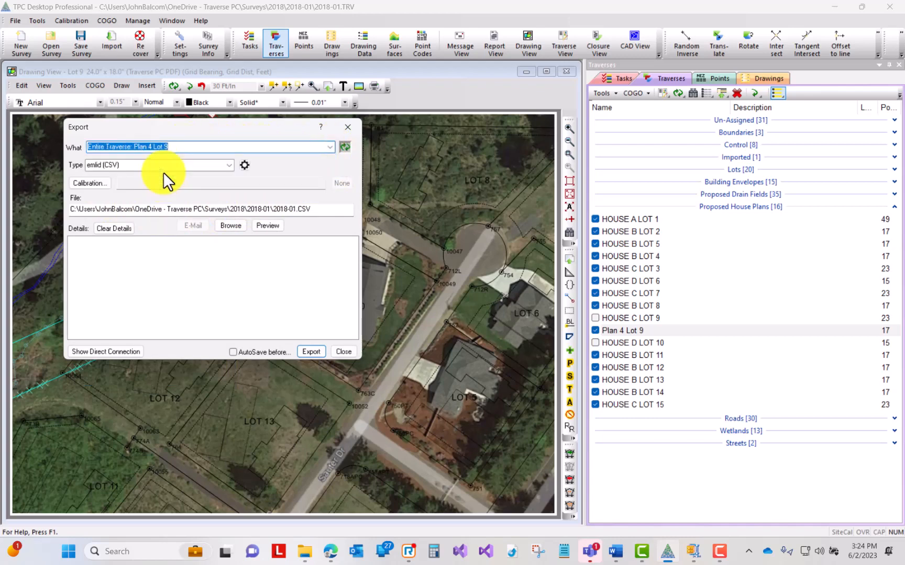
Step: Apply the 2018-01GNSS to Local 3-16-23 calibration and export to Lot9Plan4.csv in the Lot9 folder, replacing the existing file
{"action": "left_click", "coordinate": [88, 182]}
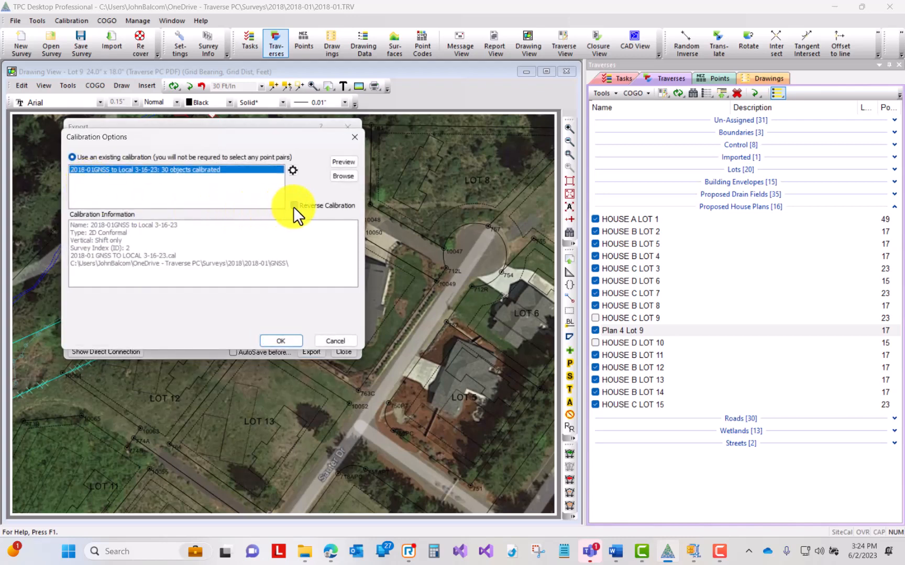
{"action": "left_click", "coordinate": [281, 341]}
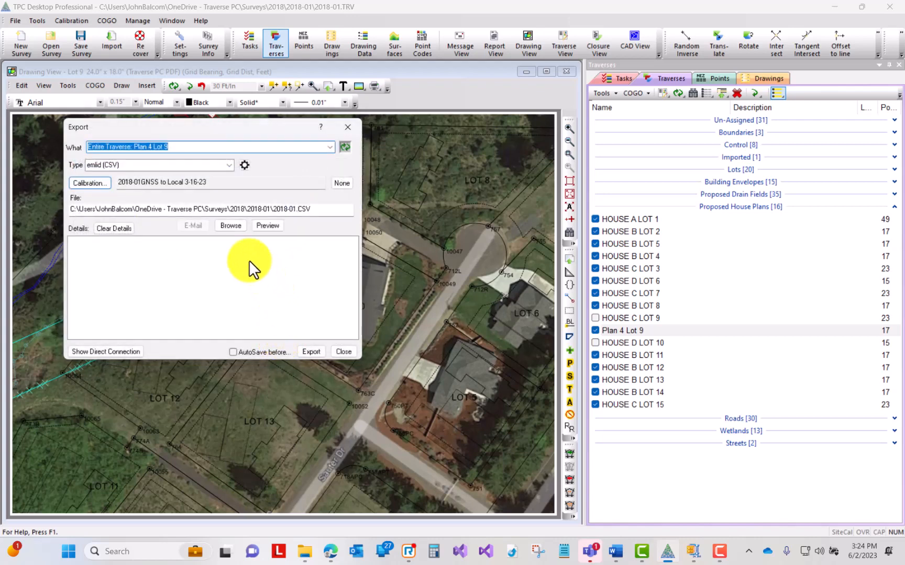
{"action": "left_click", "coordinate": [229, 225]}
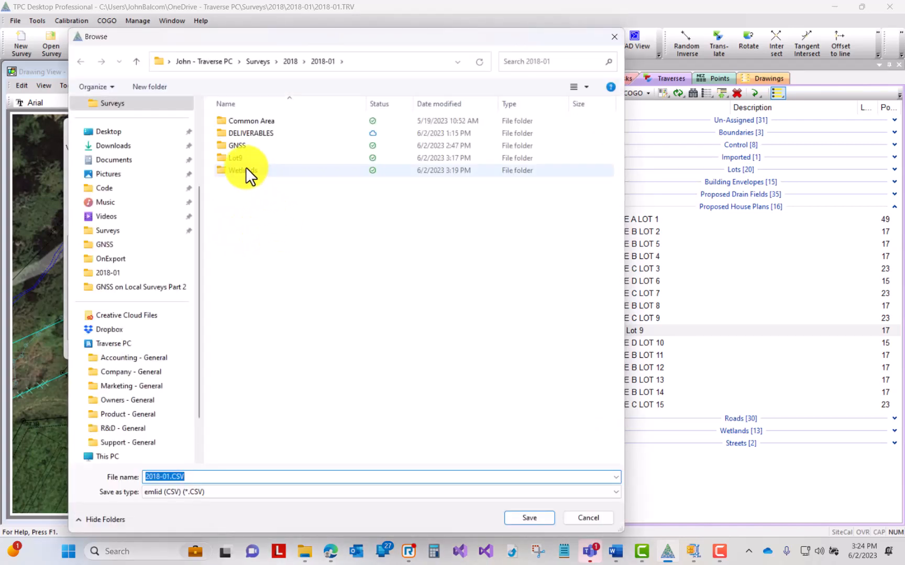
{"action": "double_click", "coordinate": [234, 156]}
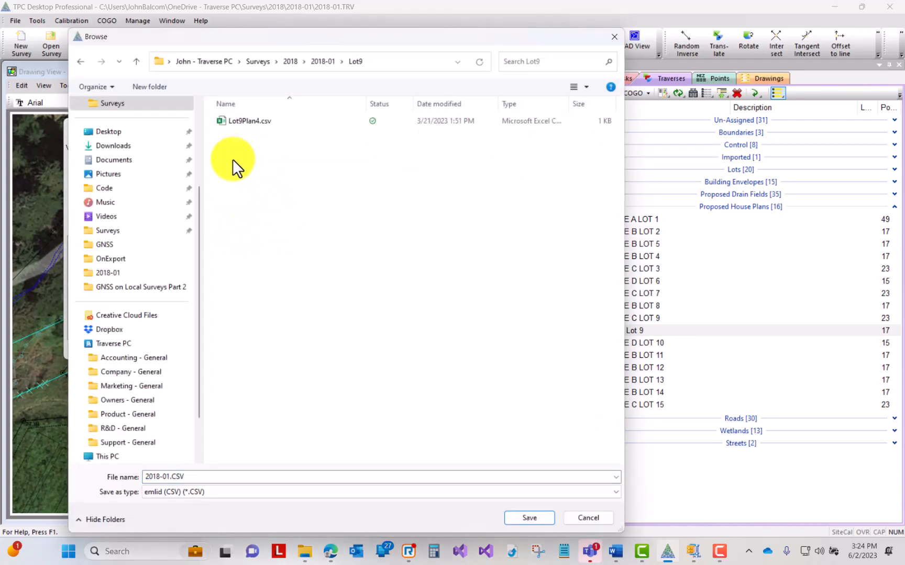
{"action": "left_click", "coordinate": [239, 116]}
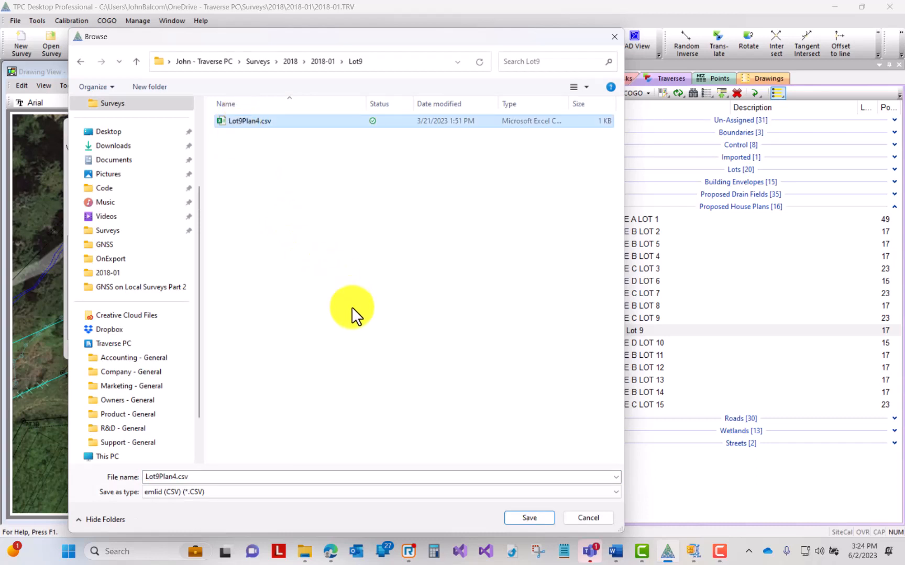
{"action": "left_click", "coordinate": [539, 519]}
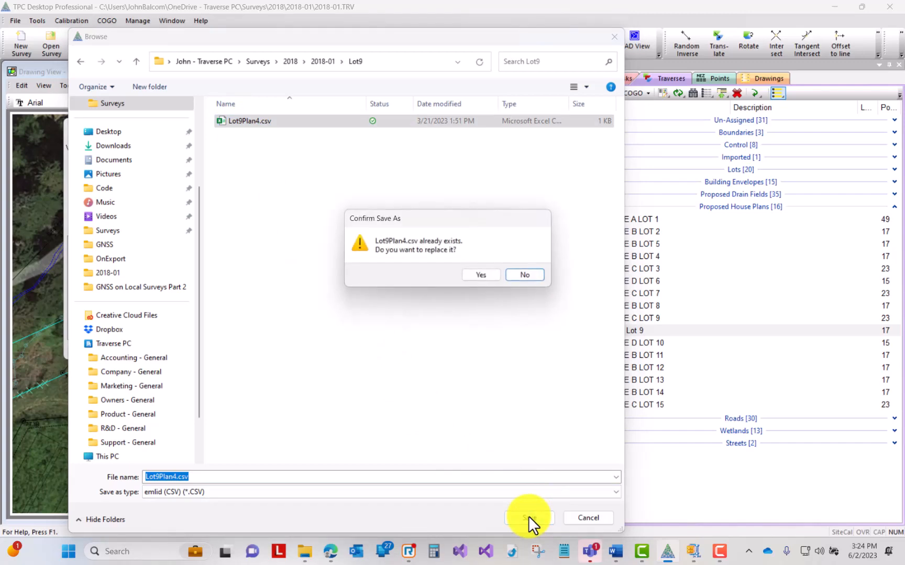
{"action": "left_click", "coordinate": [480, 276]}
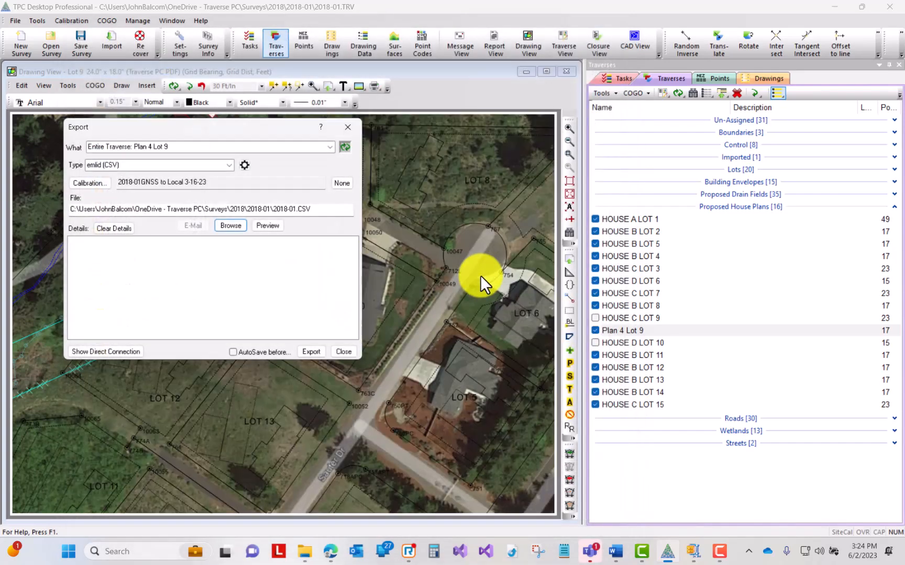
{"action": "left_click", "coordinate": [310, 351]}
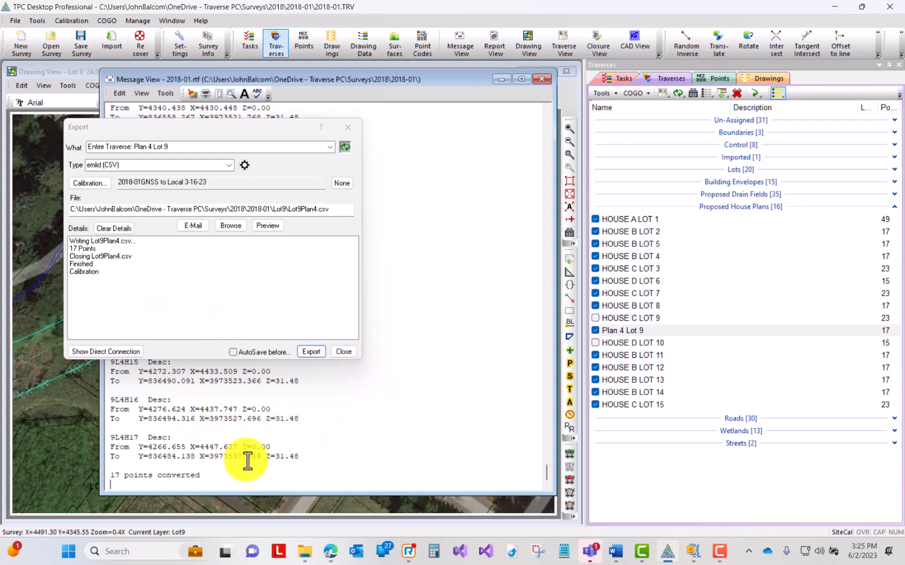
Step: Switch to Emlid Flow 360 and import Lot9Plan4.csv from the Lot9 folder as CSV into the Sunset Cove Webinar project
{"action": "left_click", "coordinate": [330, 551]}
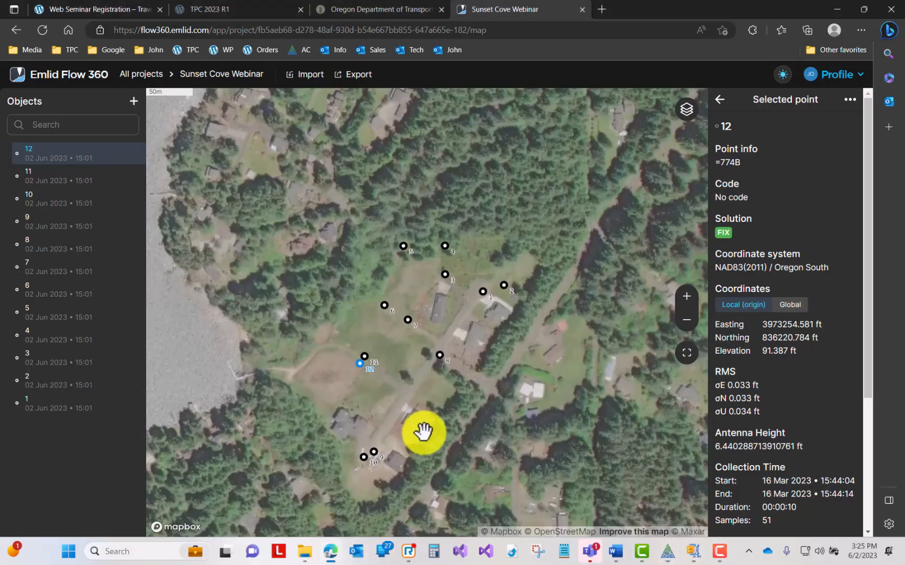
{"action": "left_click", "coordinate": [305, 76]}
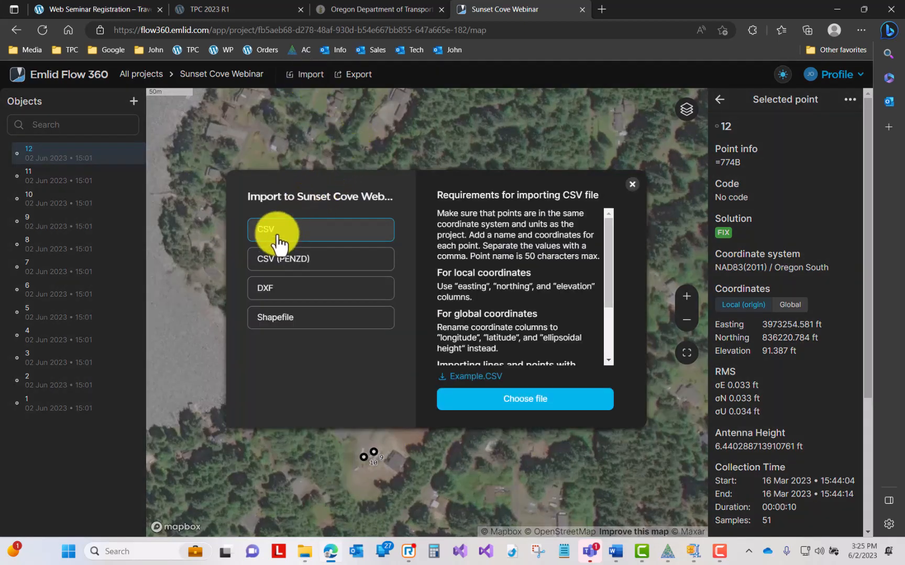
{"action": "left_click", "coordinate": [501, 406]}
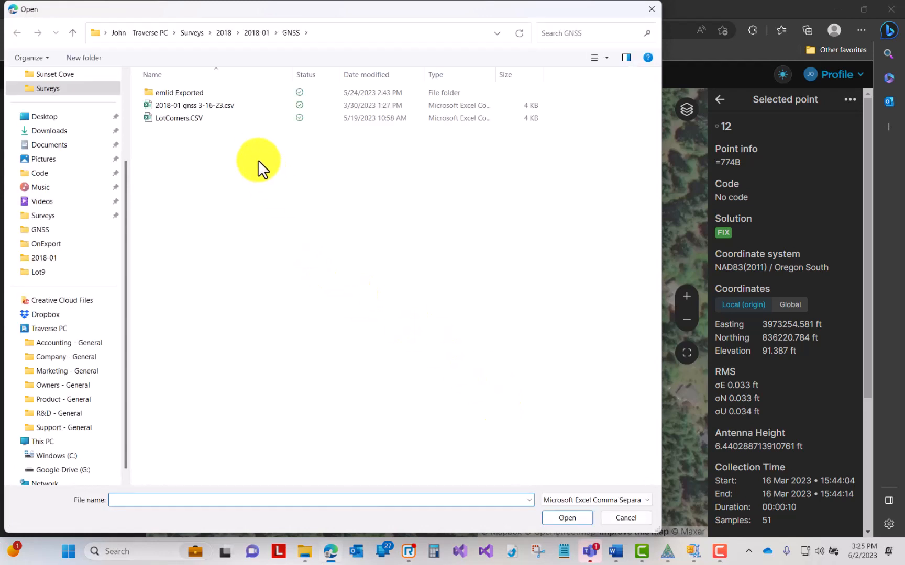
{"action": "left_click", "coordinate": [249, 36]}
{"action": "double_click", "coordinate": [188, 130]}
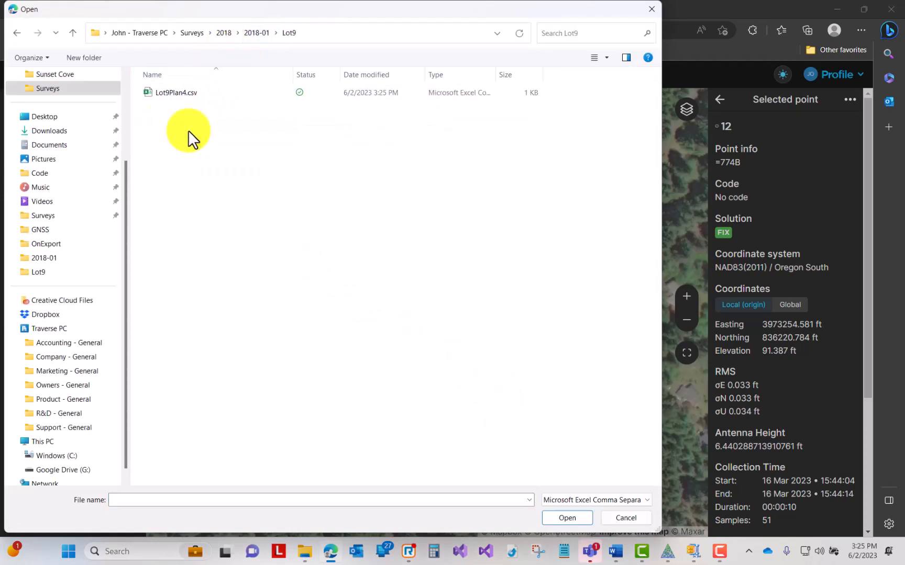
{"action": "left_click", "coordinate": [188, 94]}
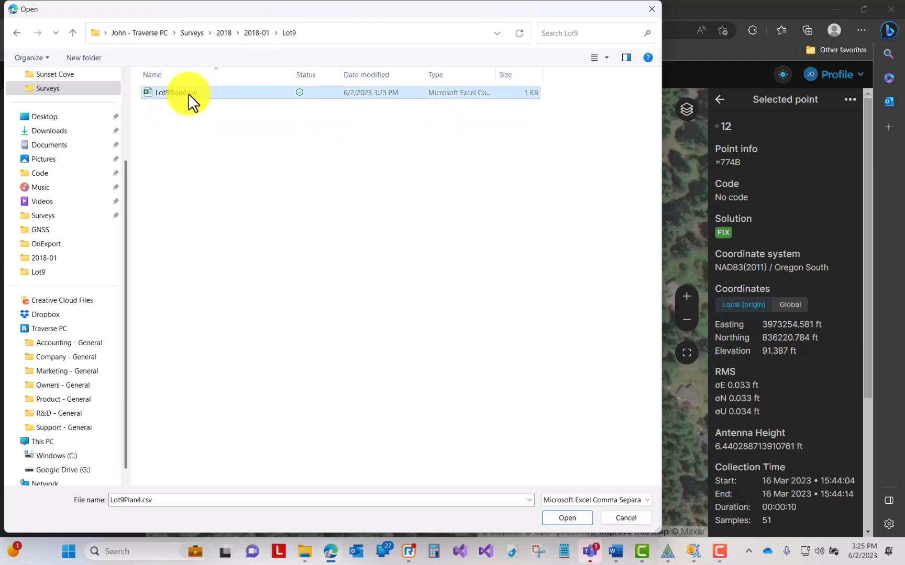
{"action": "double_click", "coordinate": [188, 93]}
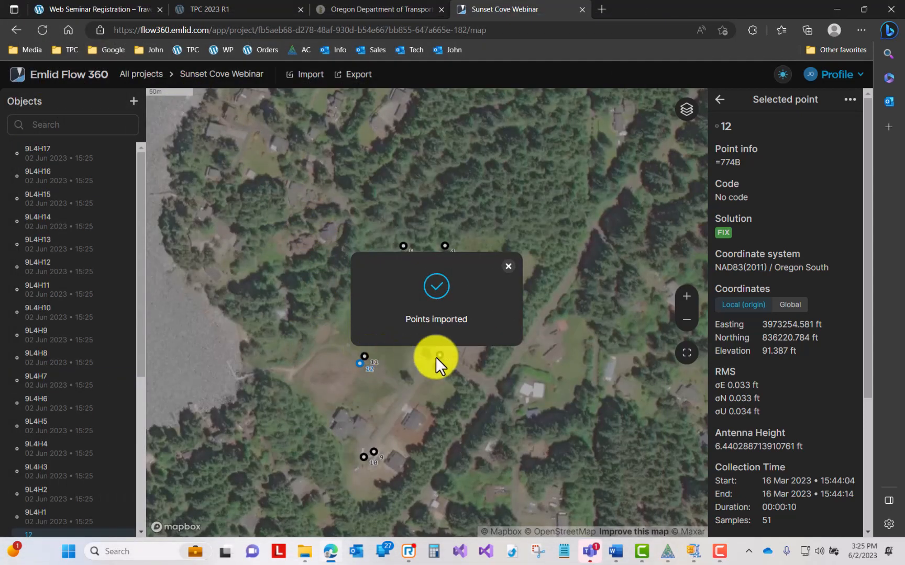
Step: Examine the imported Lot 9 house plan points on the map up close and in relation to the surrounding survey points
{"action": "scroll", "coordinate": [529, 365], "scroll_direction": "up", "scroll_amount": 3}
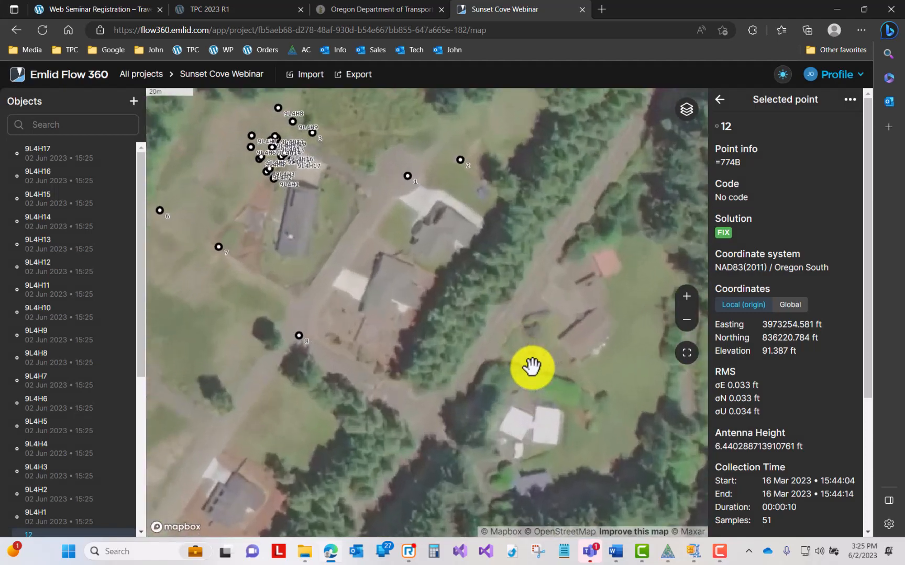
{"action": "scroll", "coordinate": [531, 367], "scroll_direction": "up", "scroll_amount": 2}
{"action": "left_click_drag", "start_coordinate": [353, 221], "coordinate": [606, 413]}
{"action": "scroll", "coordinate": [607, 412], "scroll_direction": "up", "scroll_amount": 2}
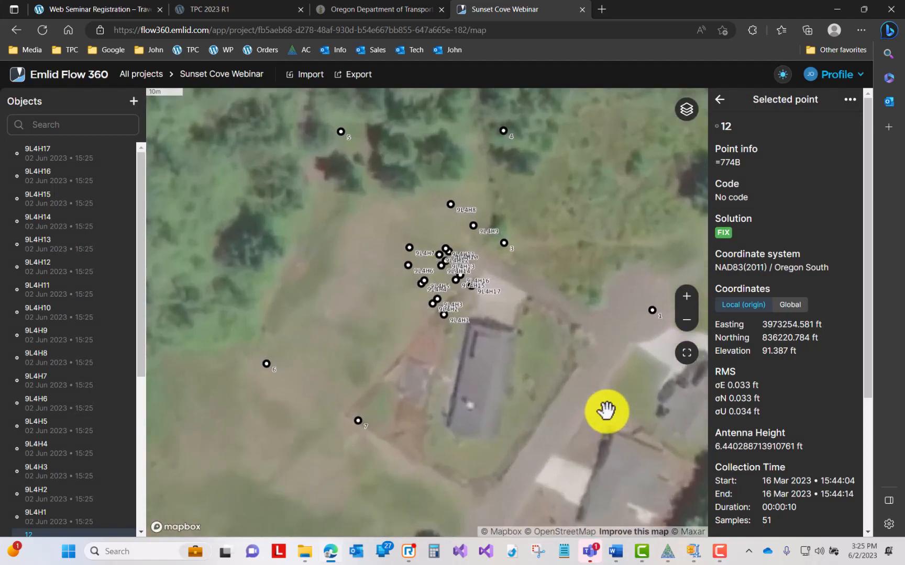
{"action": "scroll", "coordinate": [602, 412], "scroll_direction": "up", "scroll_amount": 3}
{"action": "left_click_drag", "start_coordinate": [460, 271], "coordinate": [592, 393]}
{"action": "scroll", "coordinate": [595, 394], "scroll_direction": "up", "scroll_amount": 1}
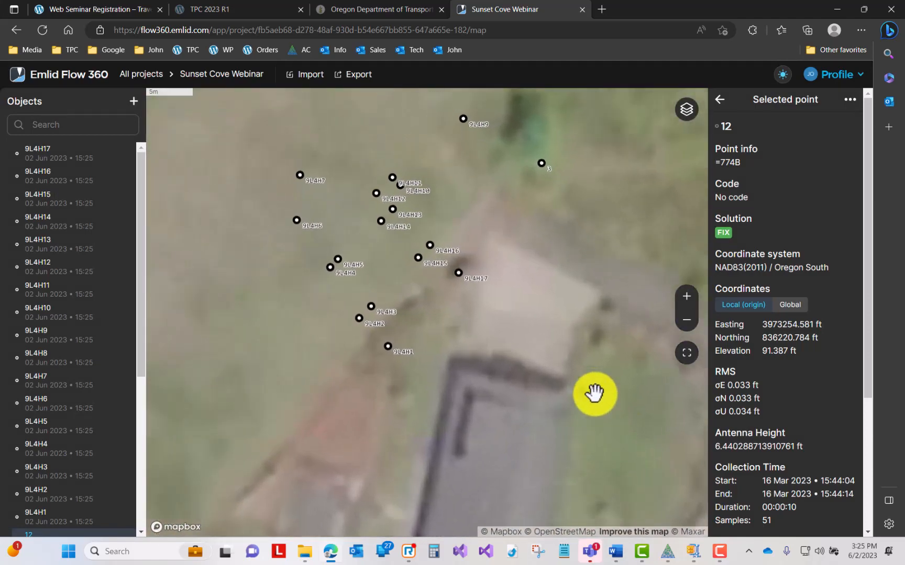
{"action": "scroll", "coordinate": [595, 394], "scroll_direction": "up", "scroll_amount": 2}
{"action": "left_click_drag", "start_coordinate": [414, 271], "coordinate": [693, 477]}
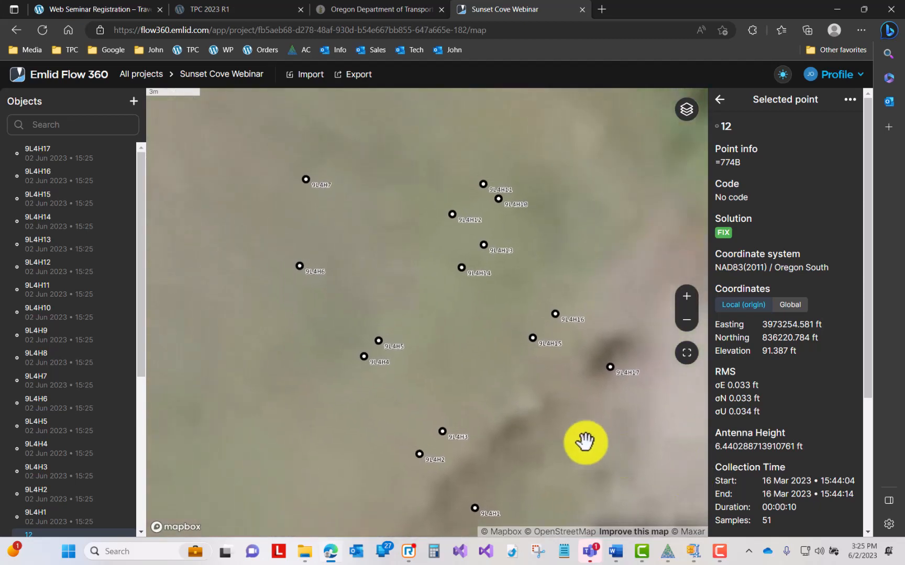
{"action": "scroll", "coordinate": [585, 443], "scroll_direction": "down", "scroll_amount": 3}
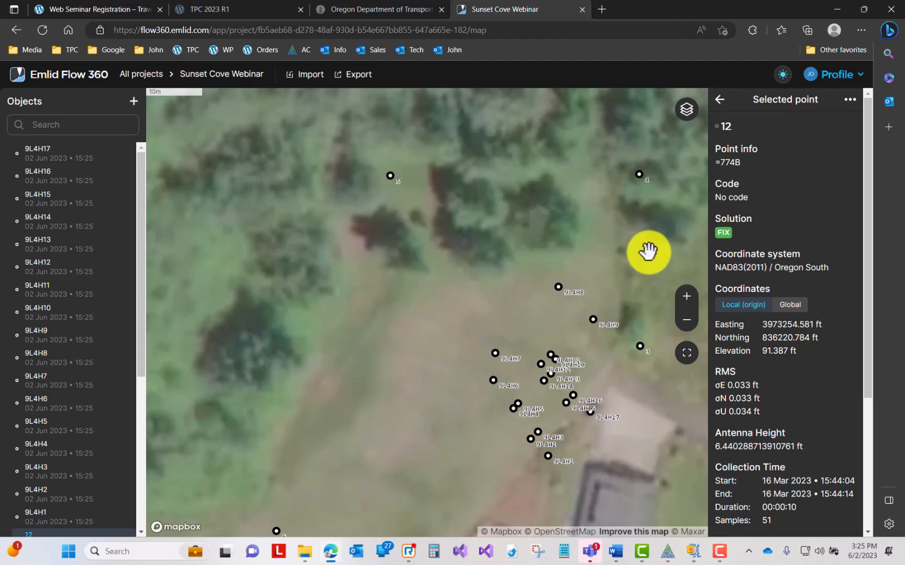
{"action": "left_click_drag", "start_coordinate": [428, 420], "coordinate": [369, 324]}
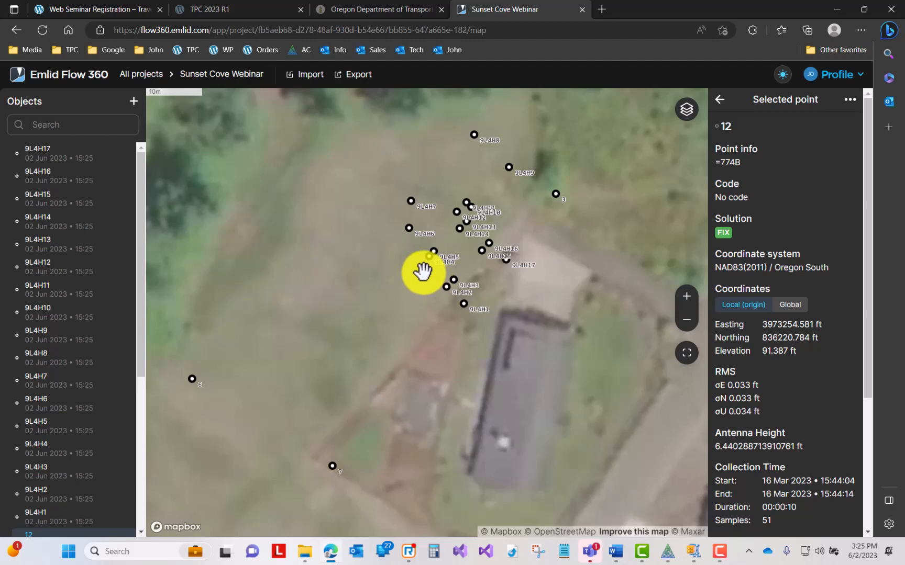
{"action": "scroll", "coordinate": [423, 272], "scroll_direction": "up", "scroll_amount": 5}
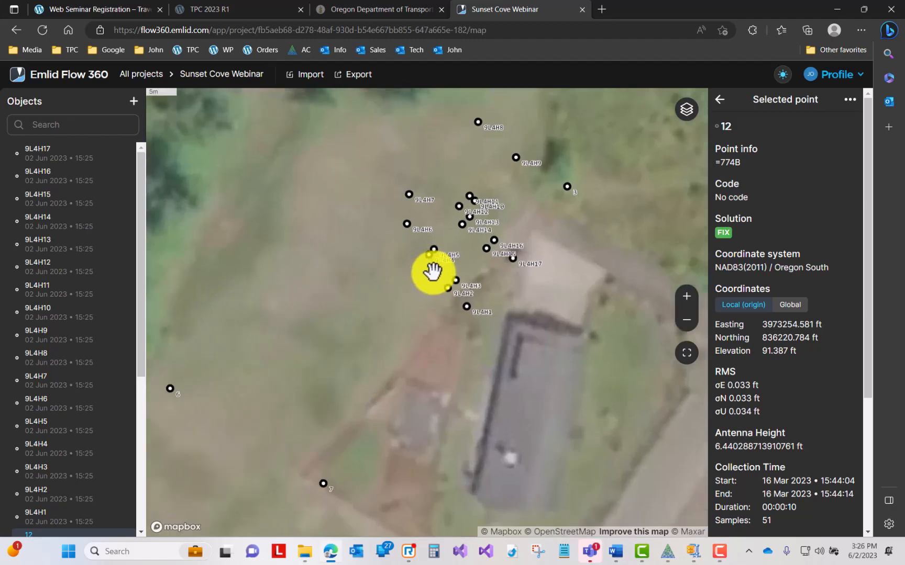